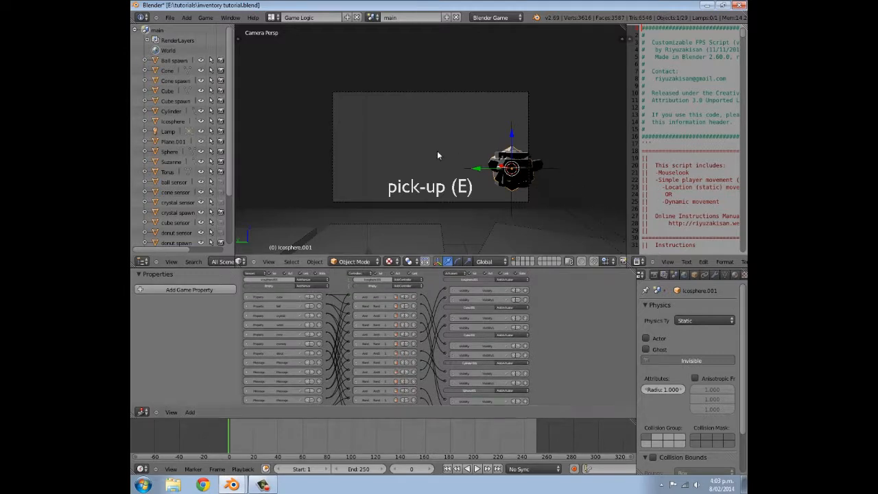
Run the game from the camera view, pick up the cone and show the inventory bar
middle_drag(458, 154, 475, 190)
middle_drag(445, 373, 434, 283)
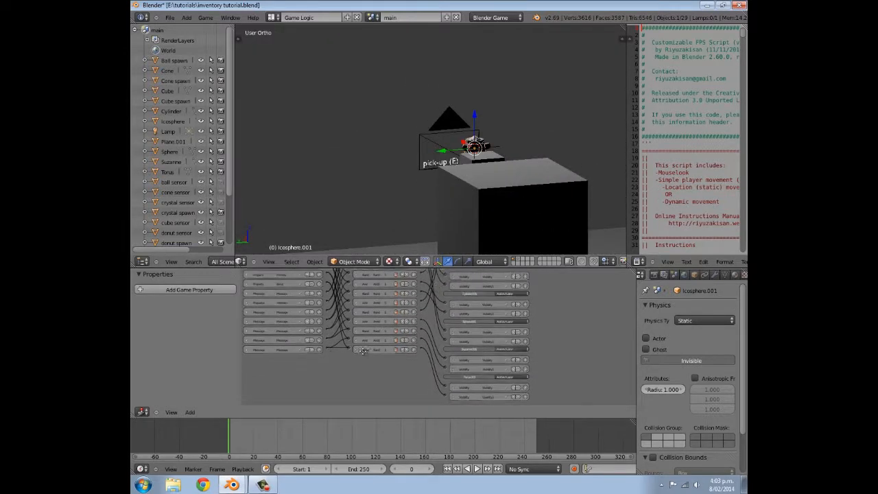
middle_drag(364, 334, 361, 396)
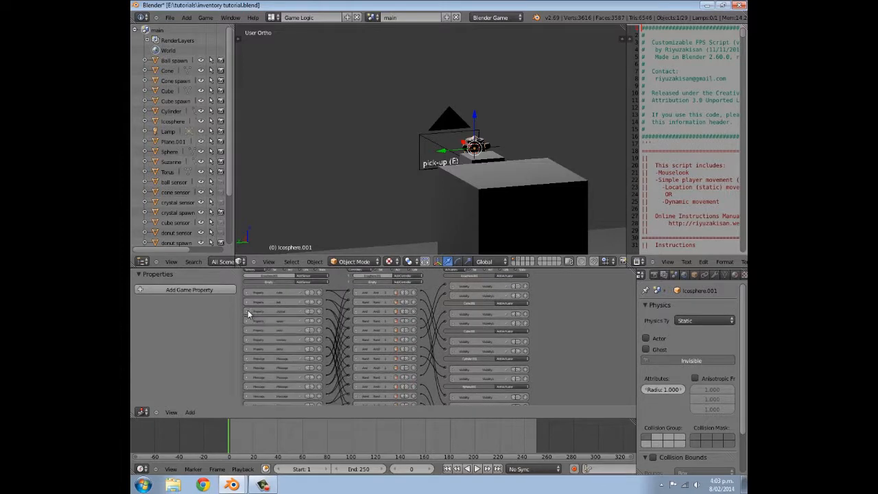
middle_drag(421, 178, 420, 214)
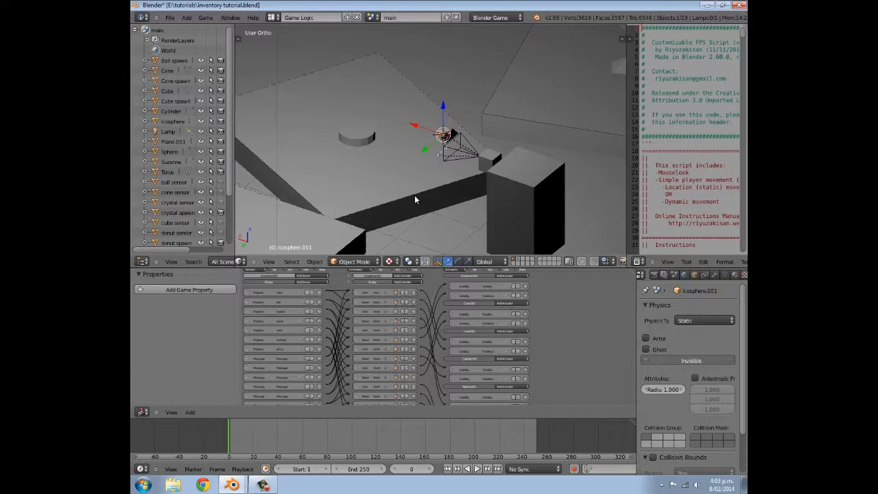
key(KP_0)
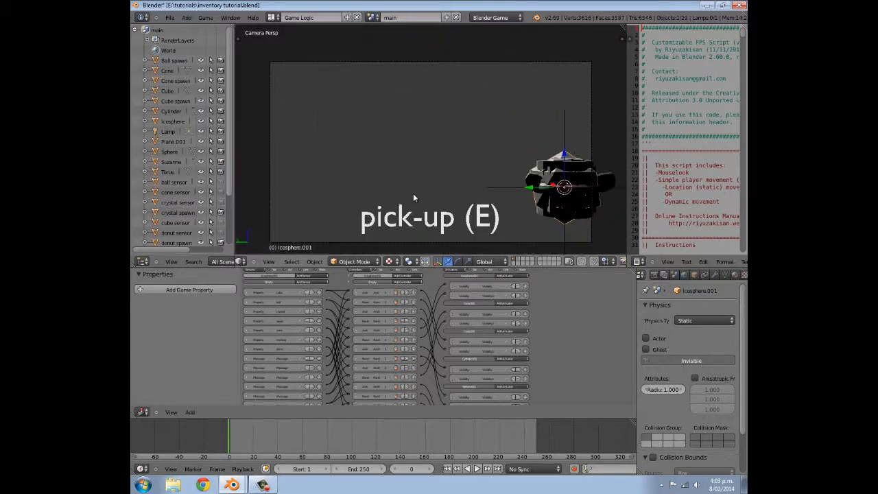
key(p)
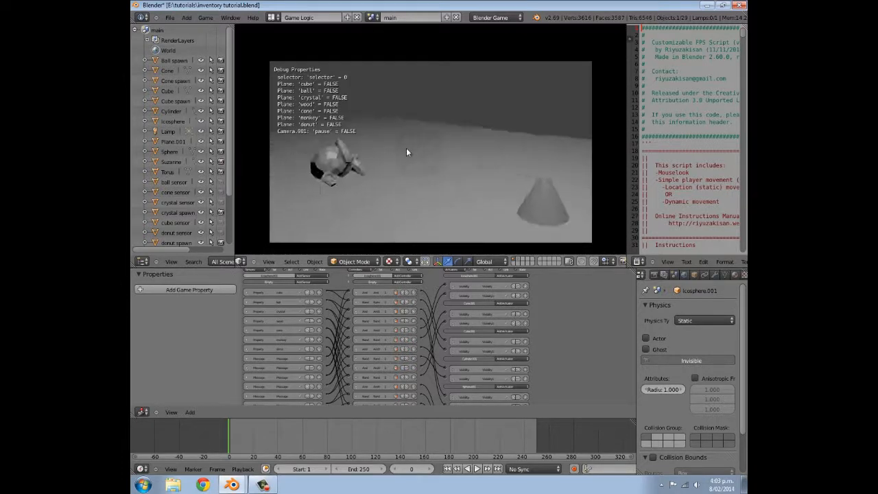
key(s)
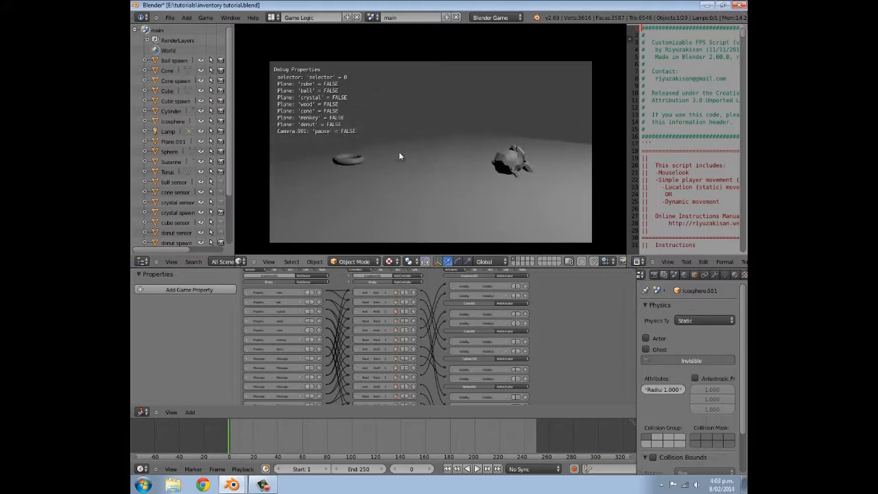
key(w)
key(w)
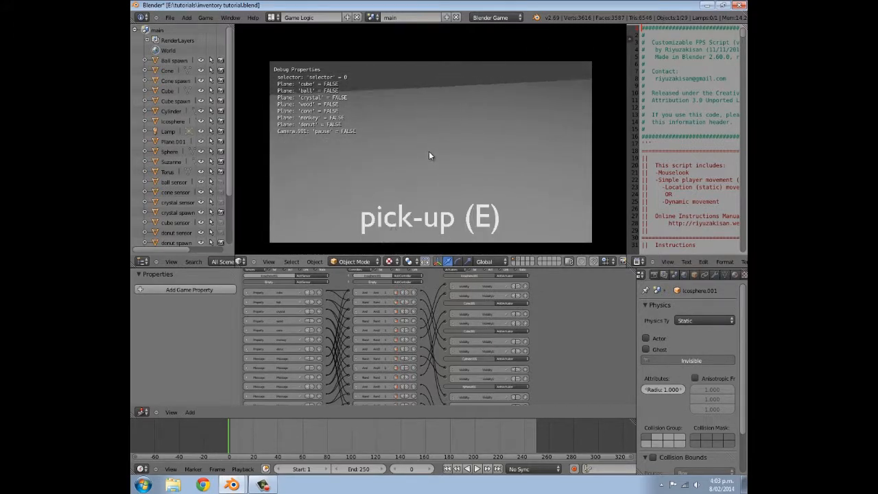
key(e)
key(i)
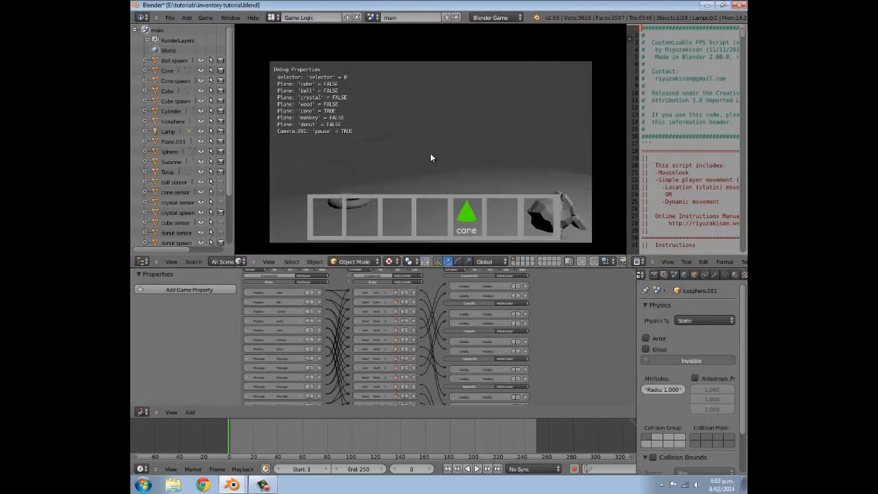
Pick up the donut and the ball in the running game
key(e)
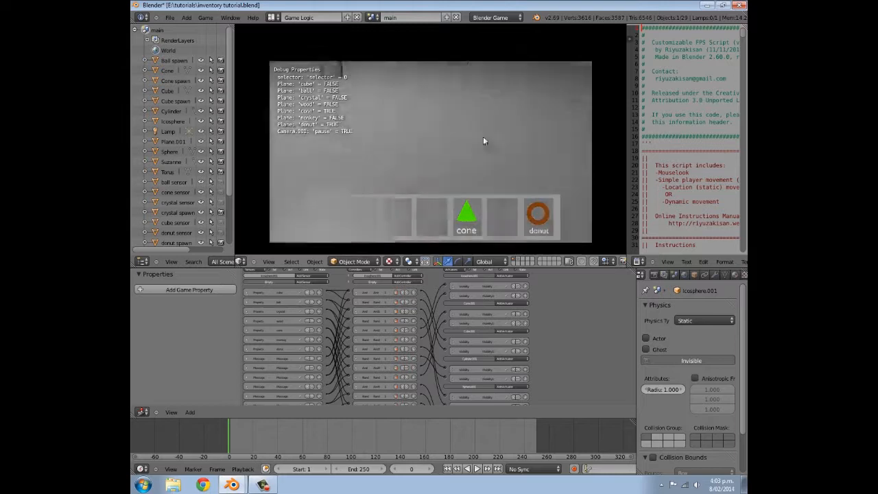
key(w)
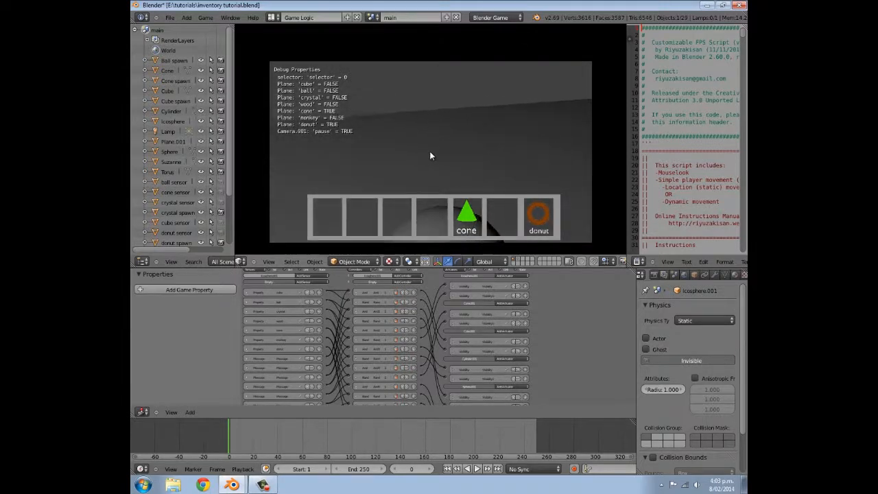
key(e)
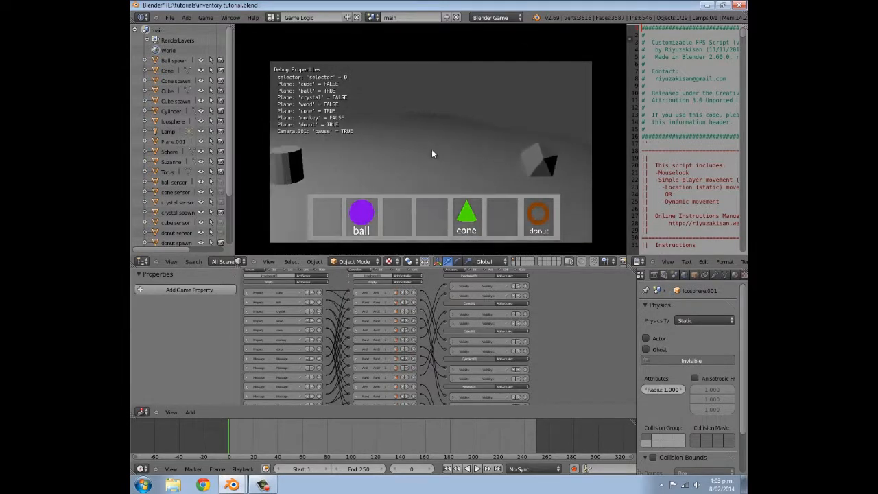
Move the inventory selector through slots 1, 5, 4 and 5, ending on slot 3
key(s)
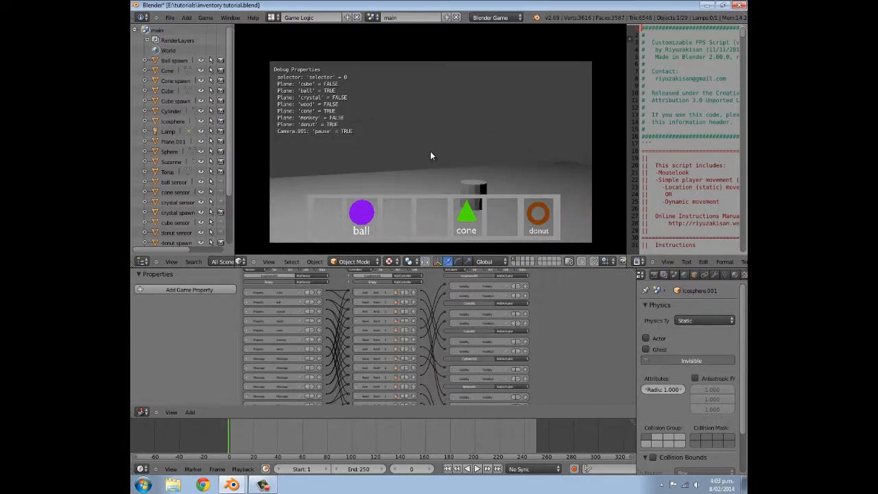
key(1)
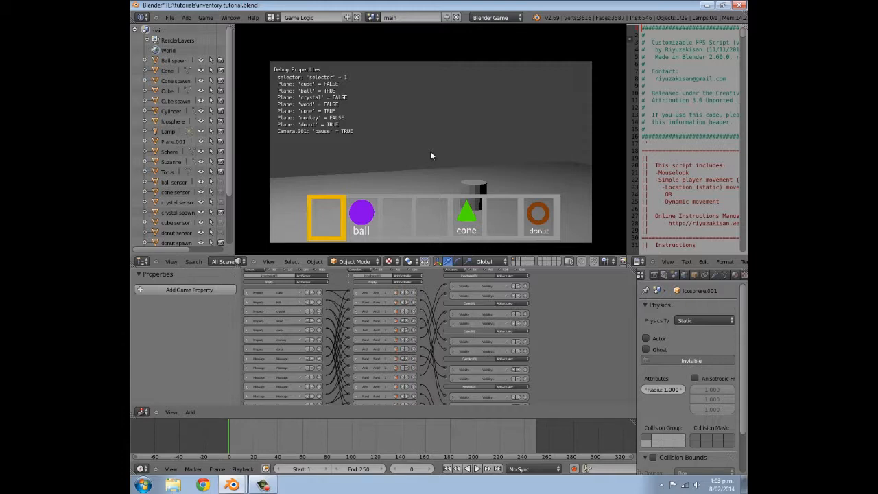
key(5)
key(4)
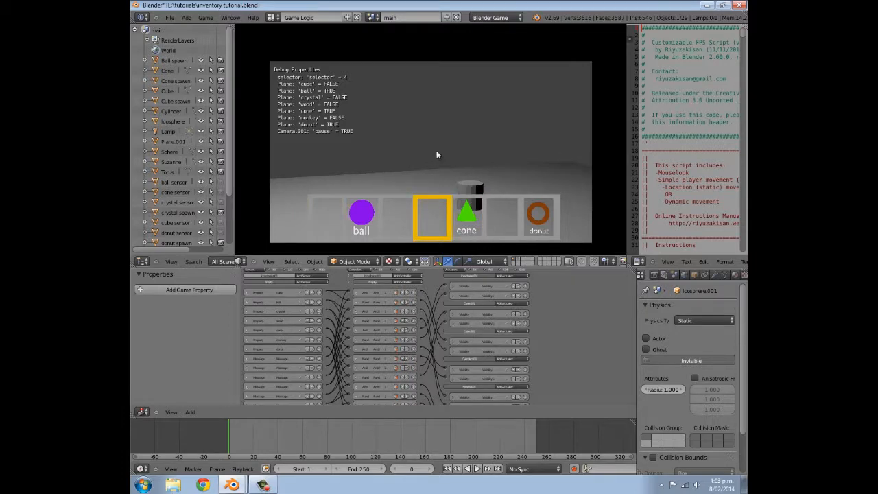
key(5)
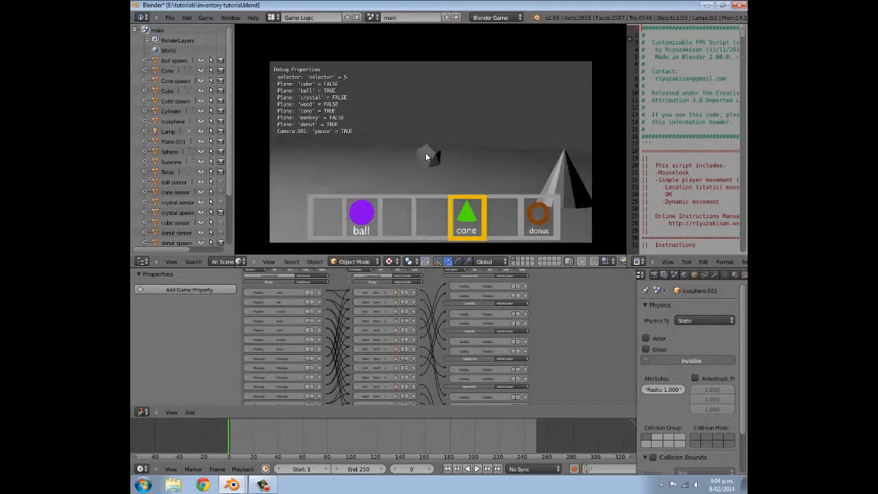
scroll(420, 153, up, 2)
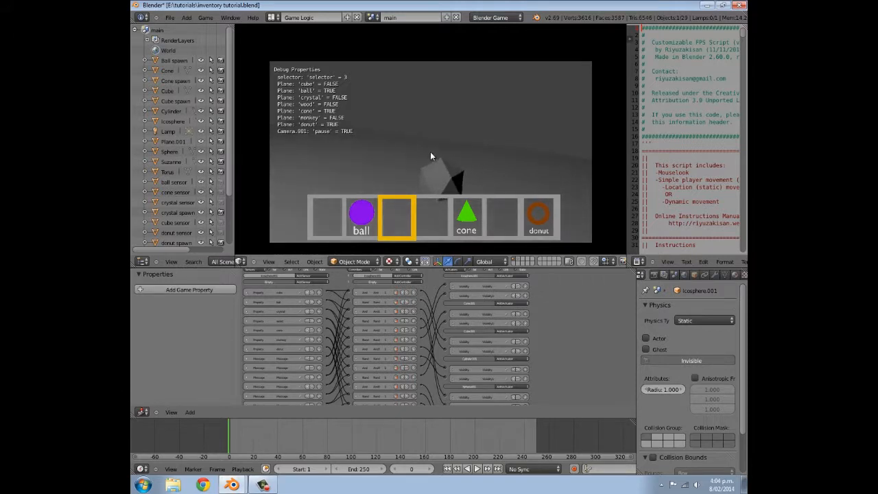
Pick up the crystal and the wood, and end the game
key(e)
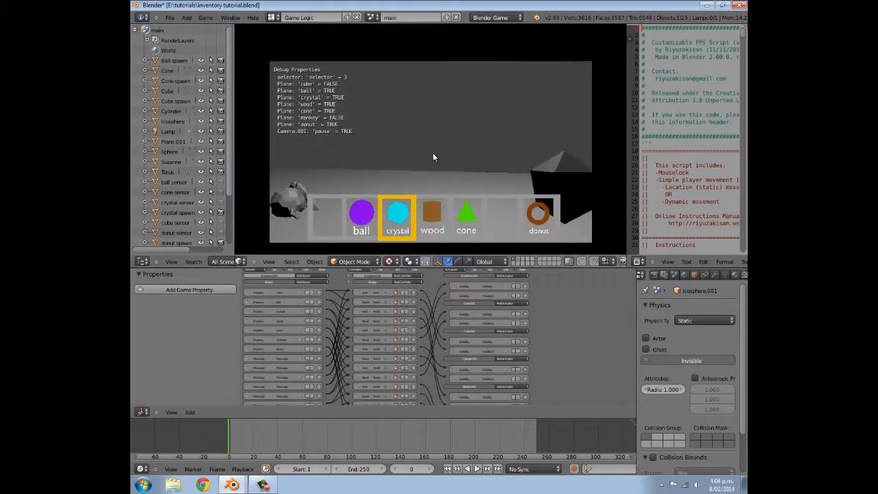
key(Escape)
Select the cone sensor and examine the item platforms and the player model in the 3D scene
middle_drag(357, 163, 431, 193)
scroll(429, 195, down, 8)
right_click(400, 163)
middle_drag(399, 163, 413, 367)
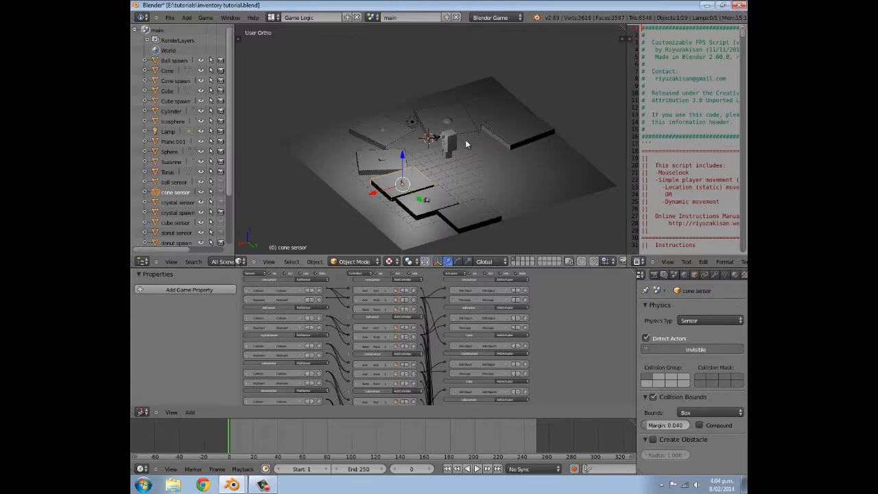
scroll(465, 147, up, 8)
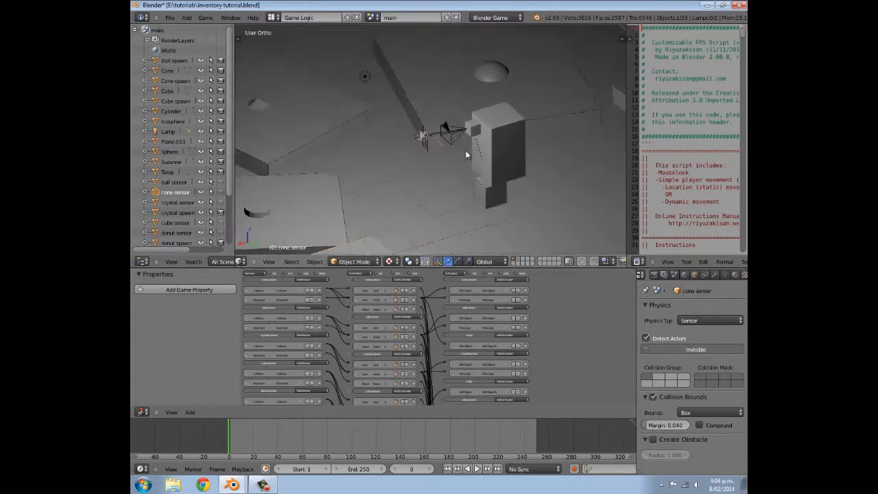
middle_drag(384, 171, 453, 176)
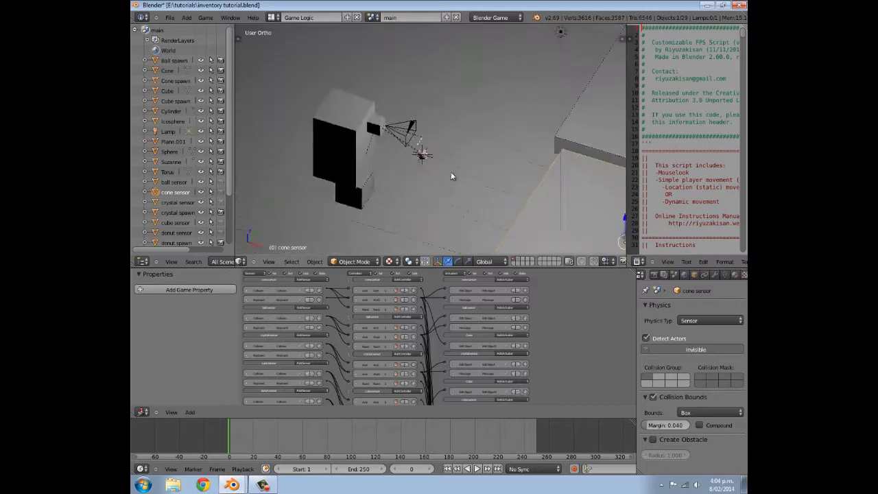
Switch to the Blender window with inventory.blend and start its game with the full camera frame in view
click(231, 486)
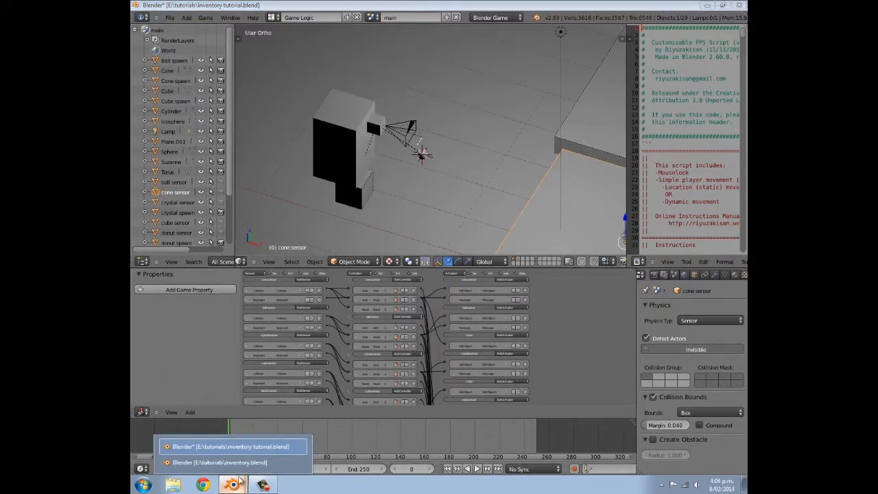
click(220, 462)
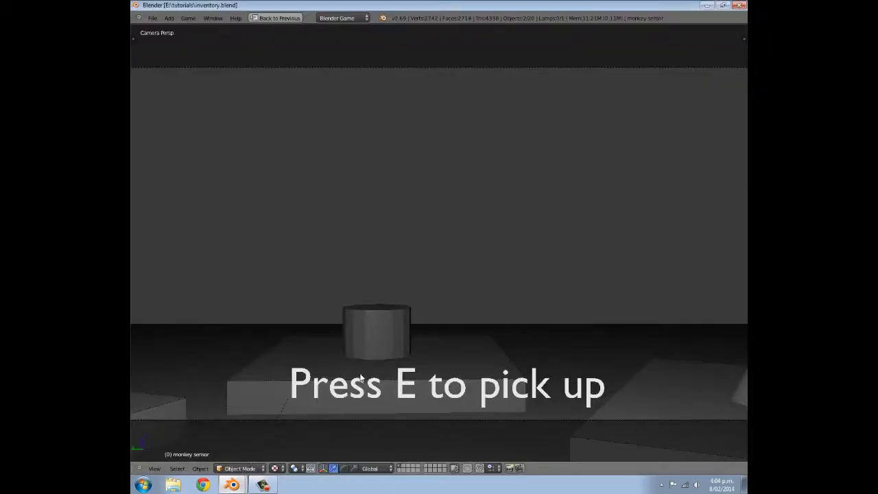
scroll(356, 369, down, 2)
scroll(356, 369, up, 1)
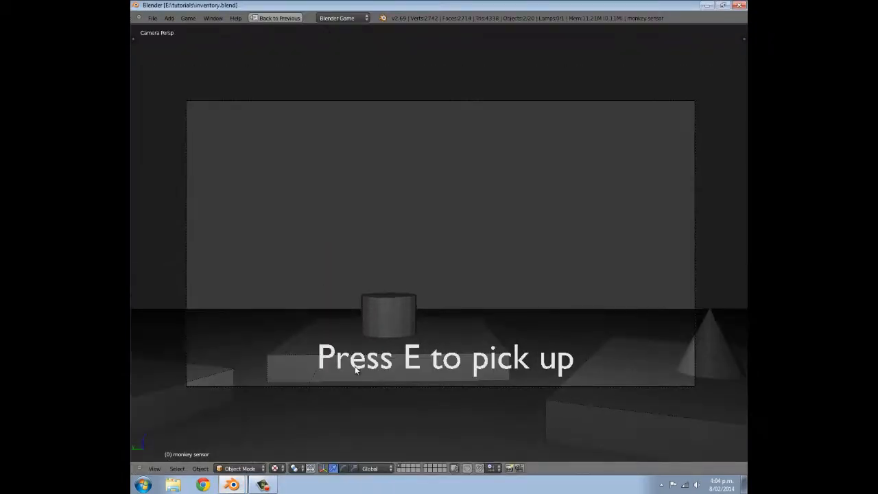
key(p)
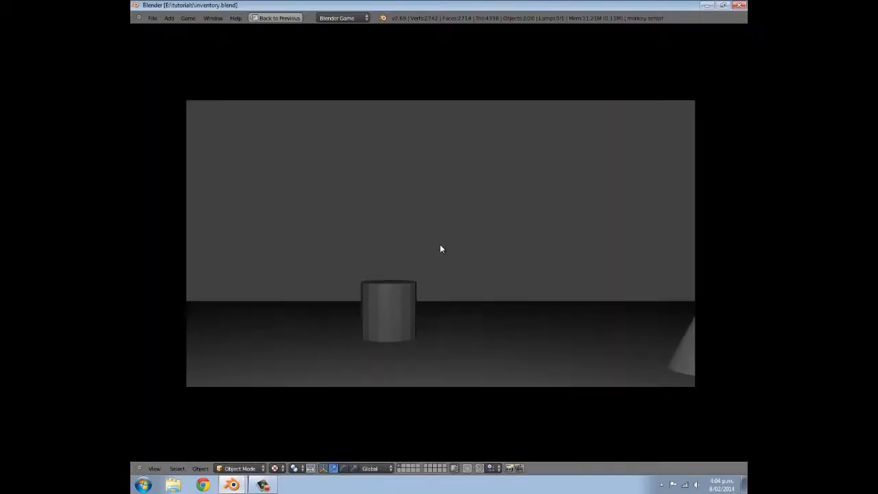
Walk to the monkey, pick it up and show the inventory bar
key(s)
key(w)
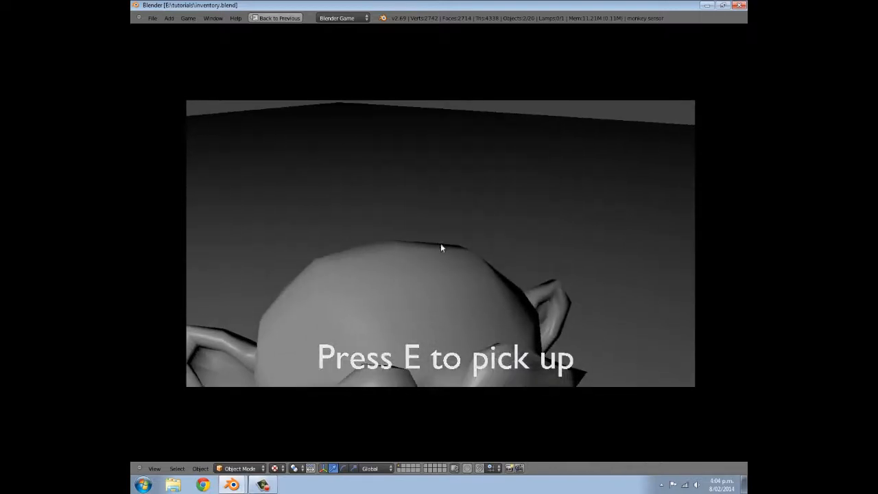
key(e)
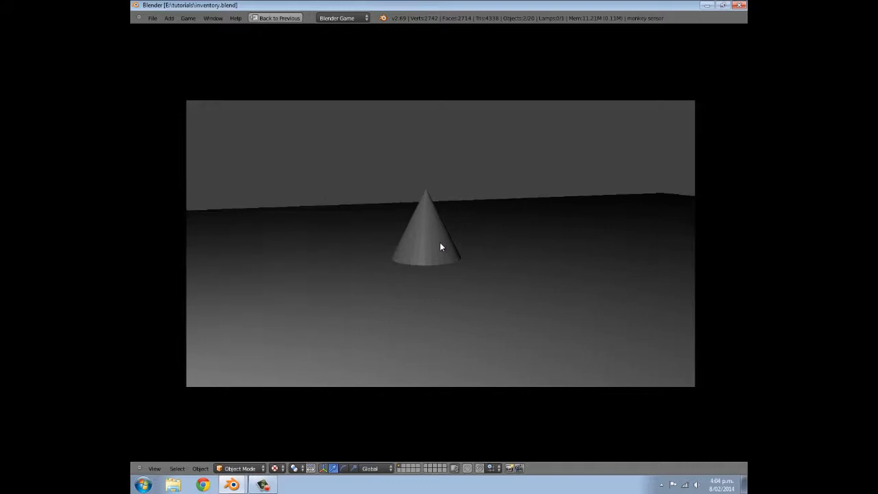
key(i)
Collect the donut, wood, cone and crystal in the running game, and end the game
key(w)
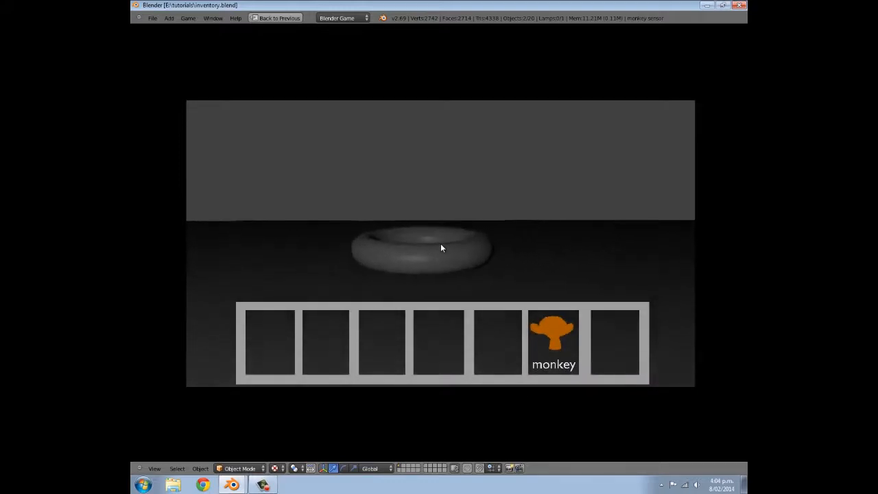
key(e)
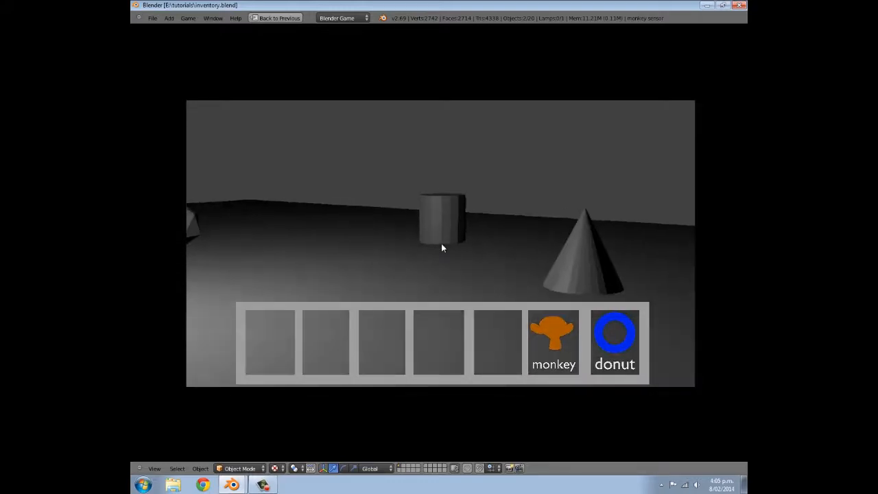
key(w)
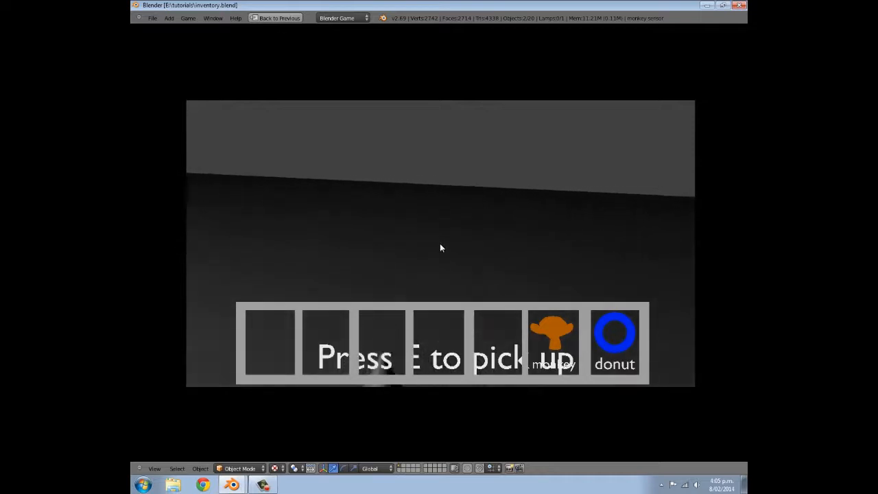
key(e)
key(e)
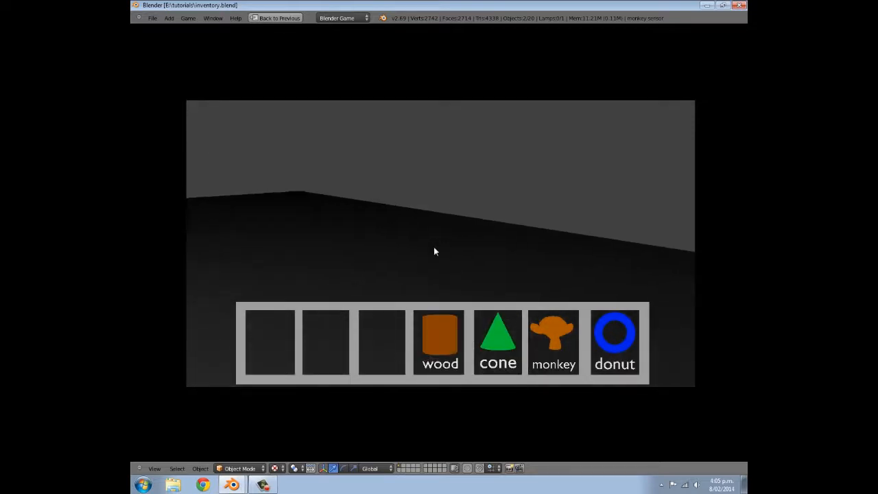
key(w)
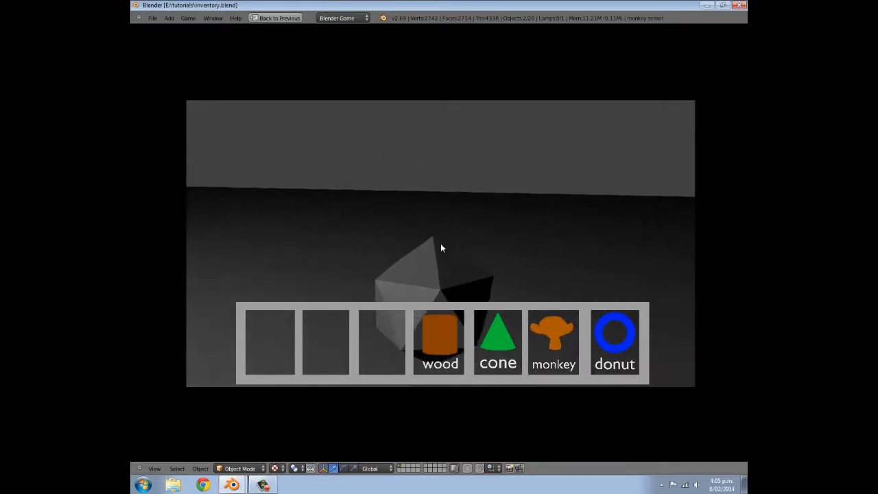
key(e)
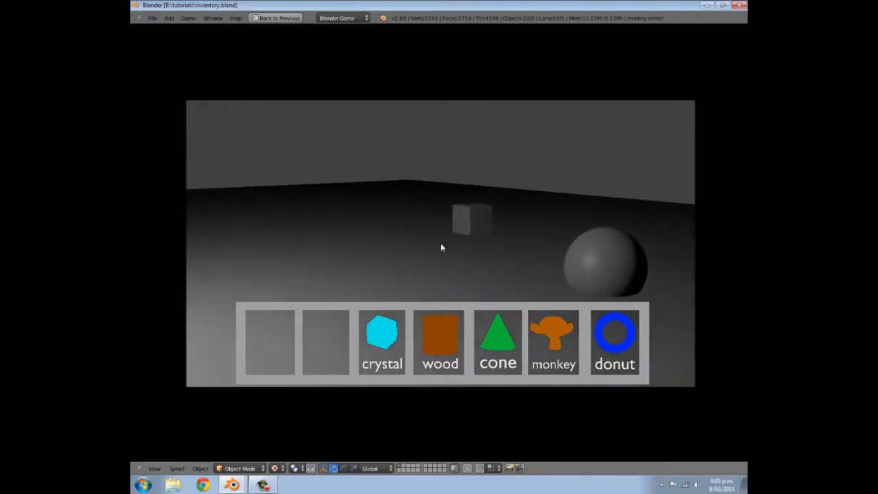
key(Escape)
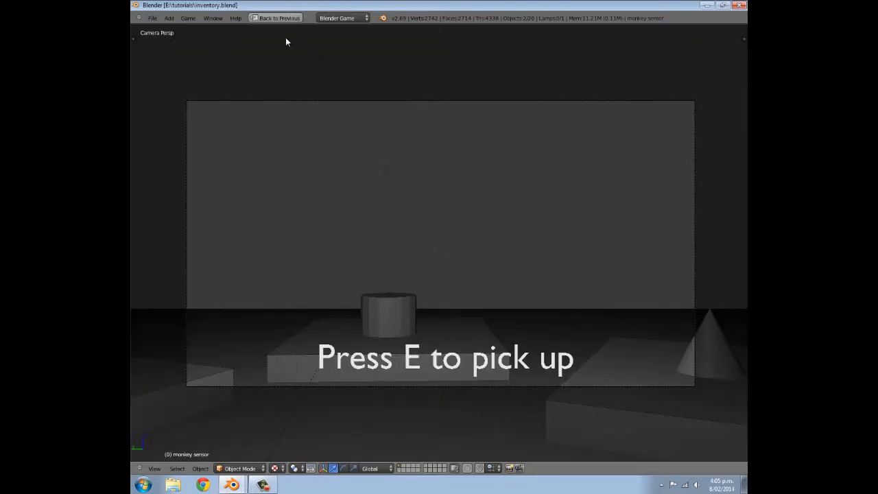
Restore the previous multi-editor layout and turn on the on-screen key display in the 3D view
click(286, 18)
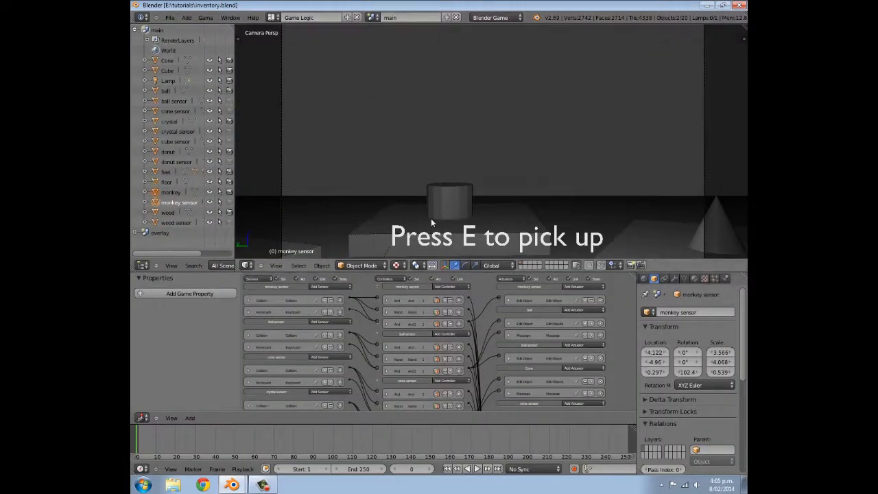
key(n)
click(703, 250)
key(n)
Open the overlay scene and move the timeline to frame 58 so the inventory bar sits inside the camera frame
click(373, 18)
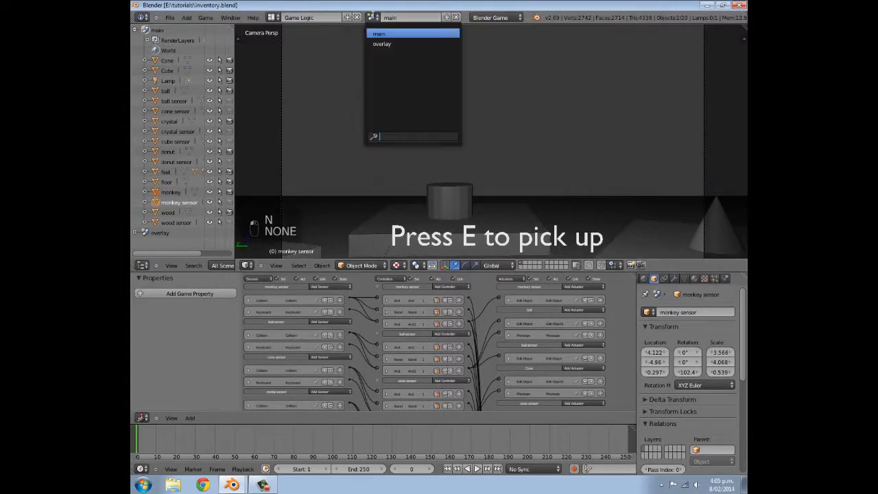
click(379, 44)
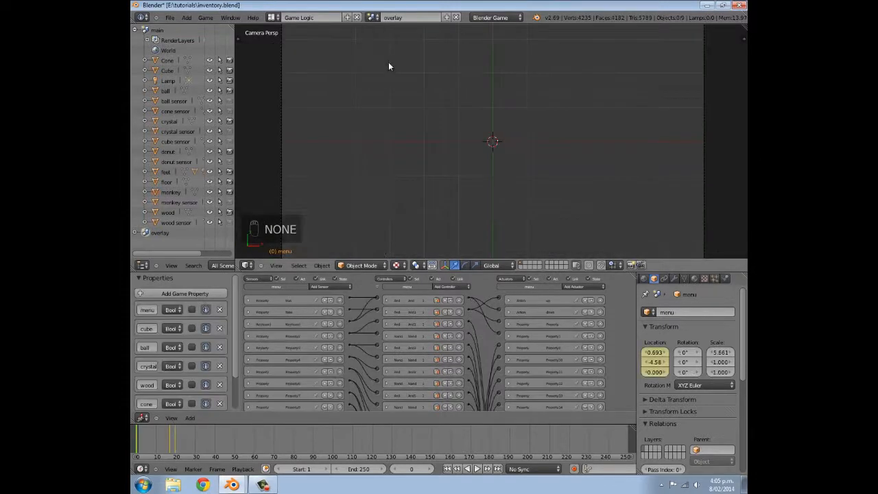
scroll(420, 153, down, 4)
scroll(489, 166, up, 2)
shift+middle_drag(489, 166, 478, 152)
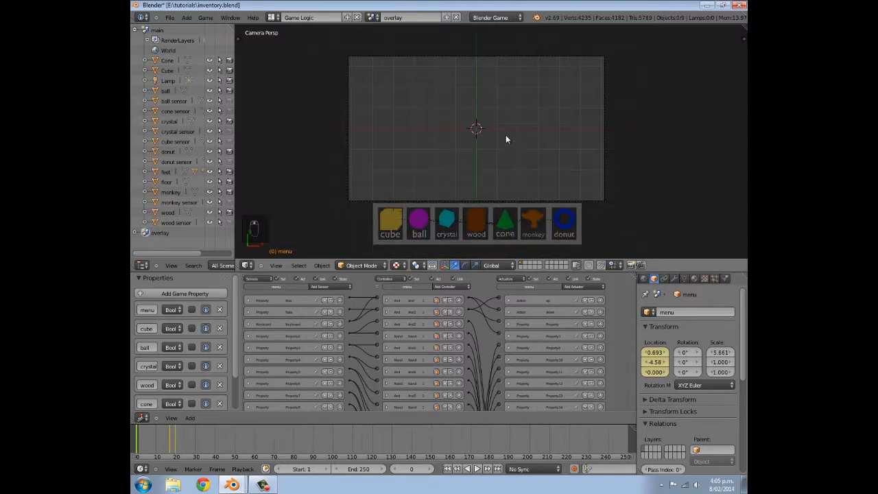
drag(149, 443, 250, 440)
scroll(528, 115, up, 6)
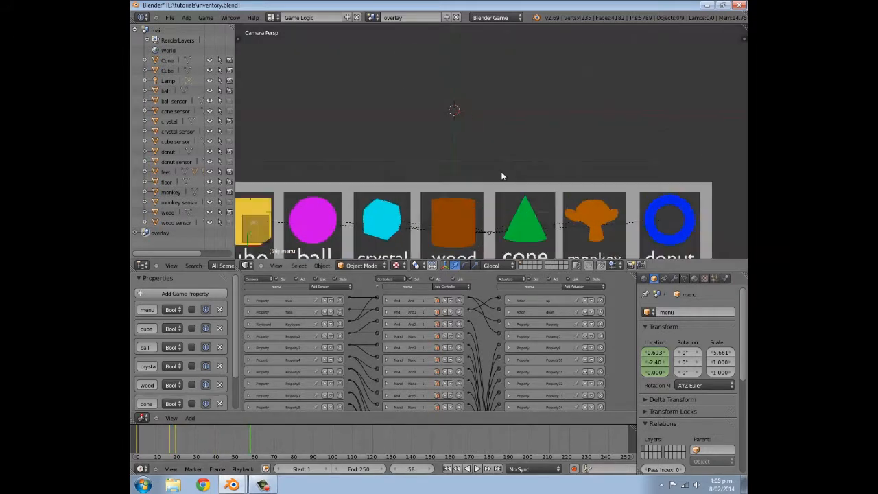
scroll(496, 86, down, 5)
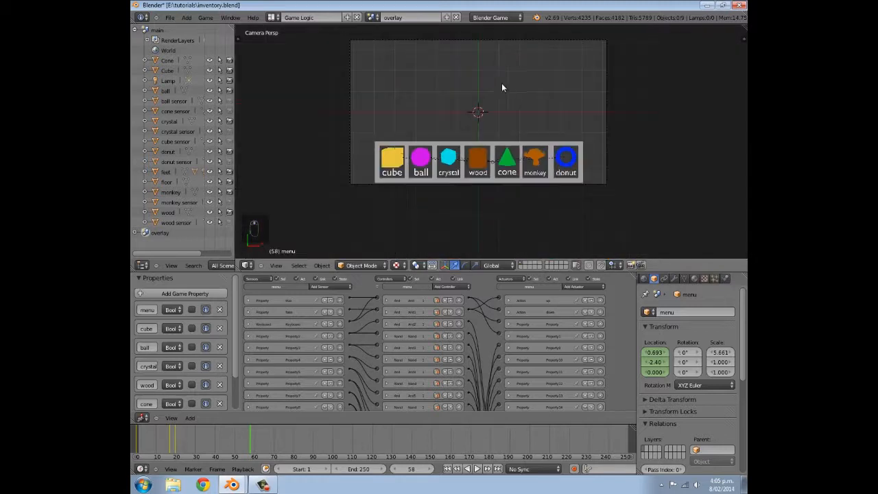
Add a plane to the overlay scene and narrow it along X
key(shift+a)
mouse_move(512, 85)
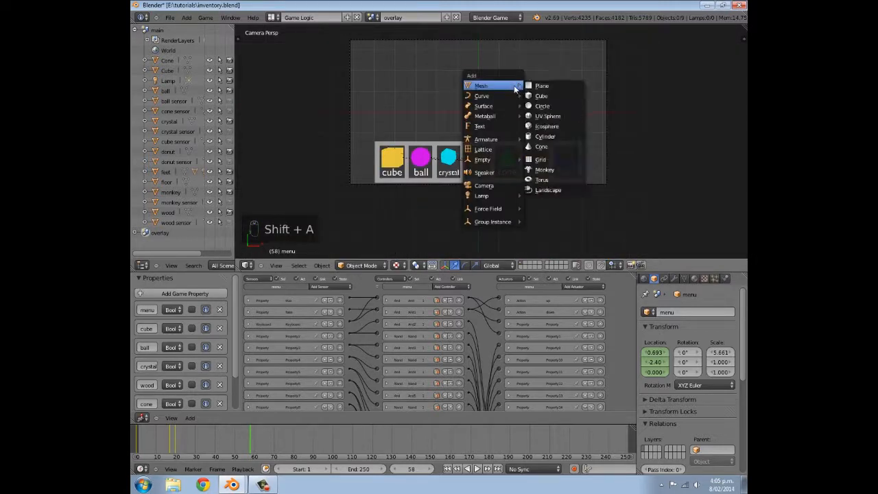
click(541, 86)
scroll(516, 105, up, 4)
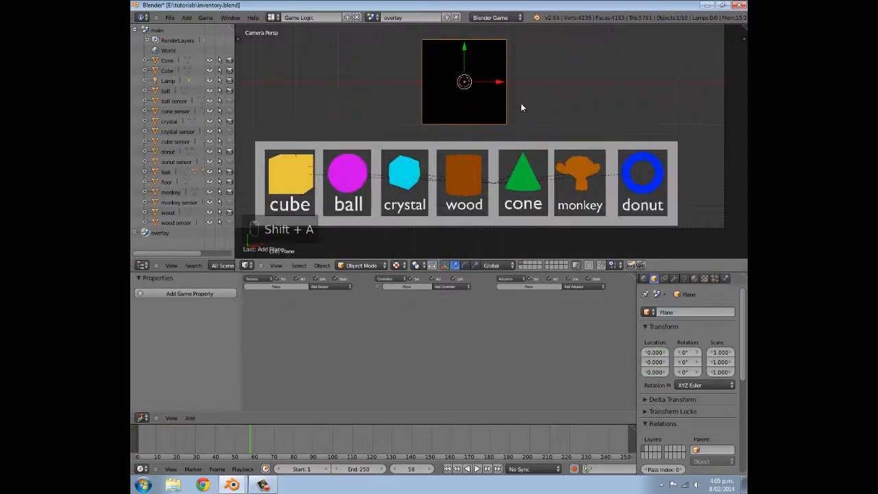
key(s)
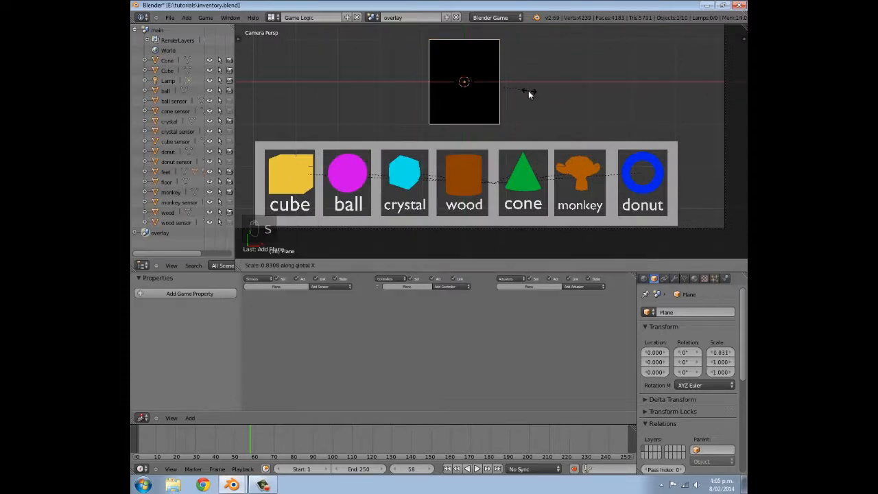
click(524, 89)
Move the plane over the wood slot at about X -0.023, Y -2.32, and reduce its X scale to about 0.8
drag(464, 46, 465, 145)
key(s)
key(x)
click(561, 164)
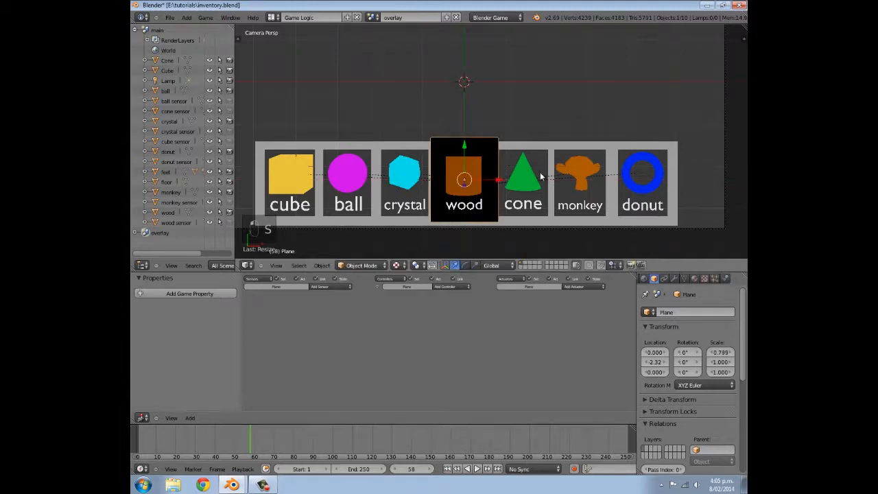
scroll(539, 173, up, 2)
drag(488, 197, 485, 197)
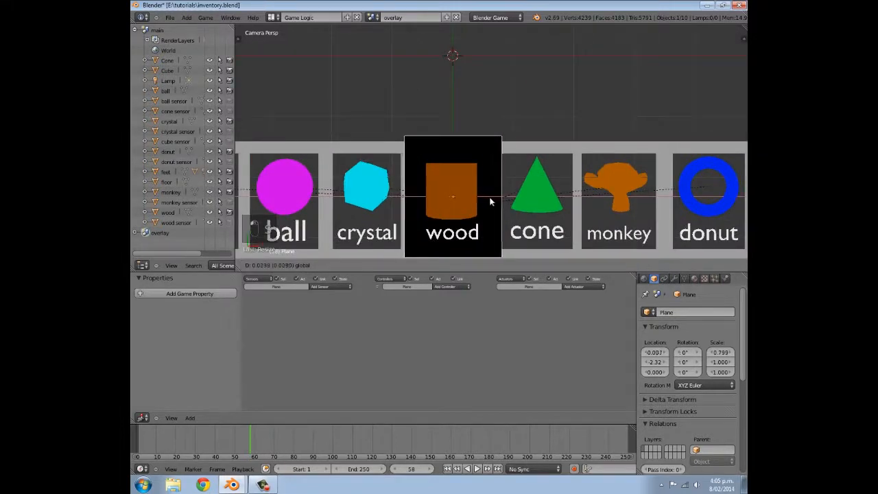
scroll(472, 171, down, 2)
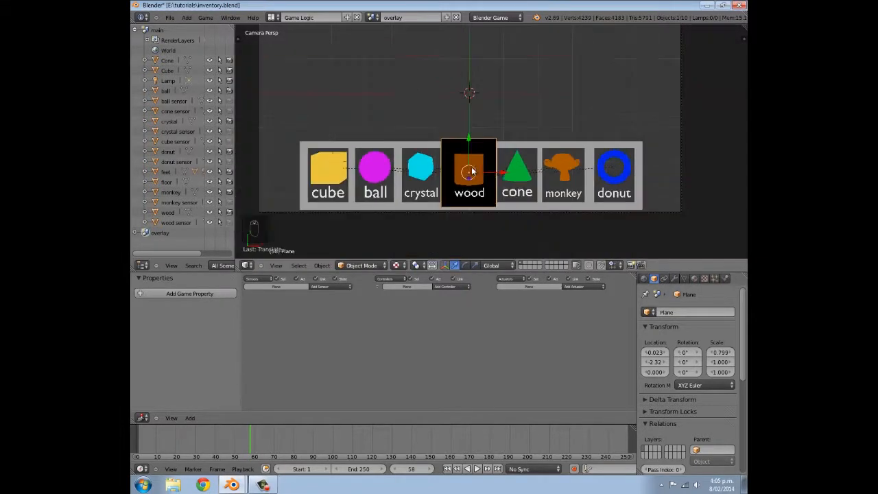
Try the plane over the cone slot, narrow its X scale to about 0.756, and move it across the slots and back onto wood
scroll(505, 191, up, 2)
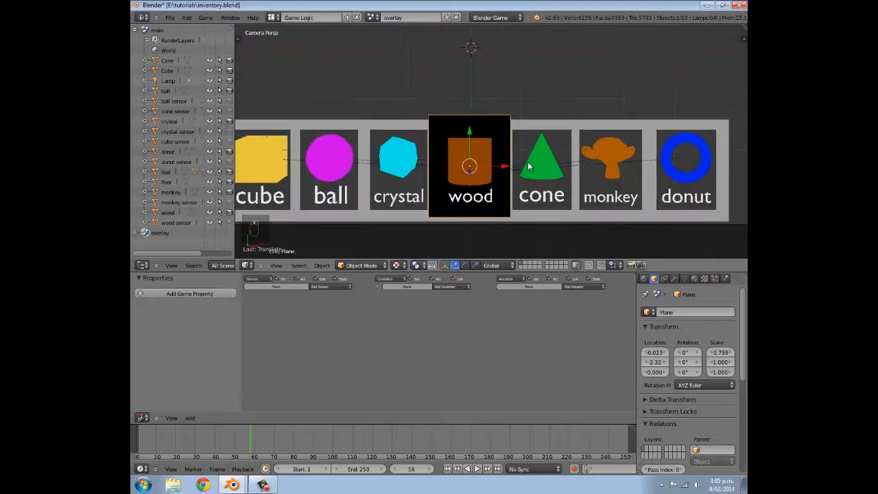
drag(507, 170, 576, 171)
key(s)
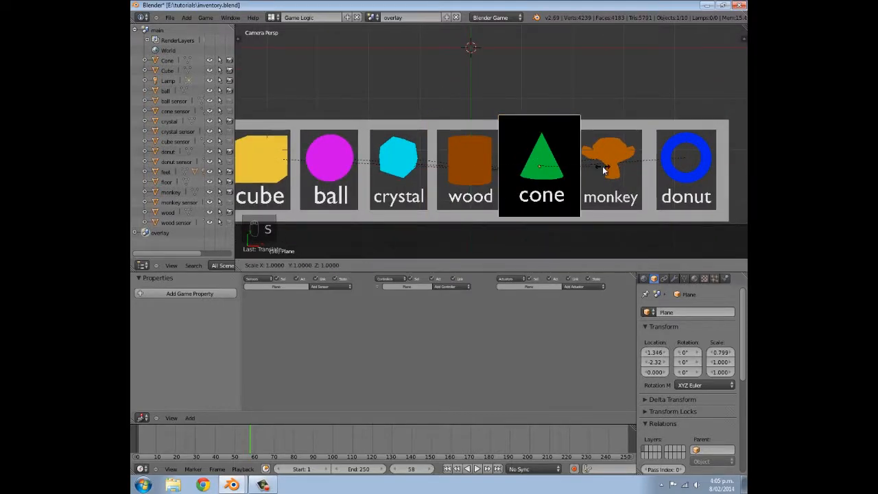
click(601, 170)
drag(578, 169, 296, 210)
drag(351, 222, 504, 173)
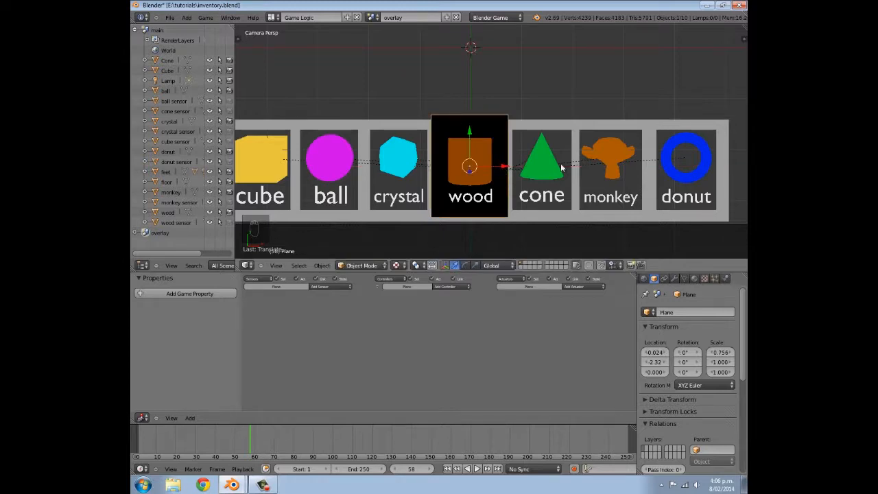
Lower the plane to about Y -2.39 and reduce its Y scale to about 0.978 to fit the bar's height
key(g)
key(y)
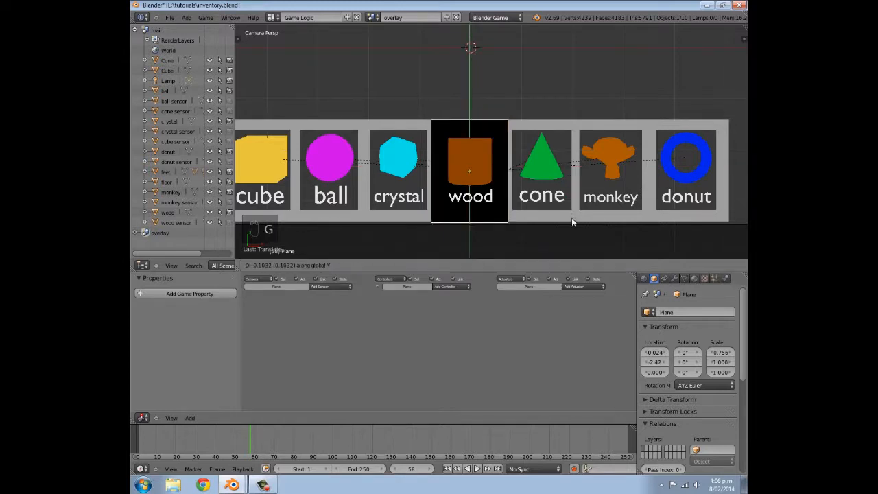
click(567, 203)
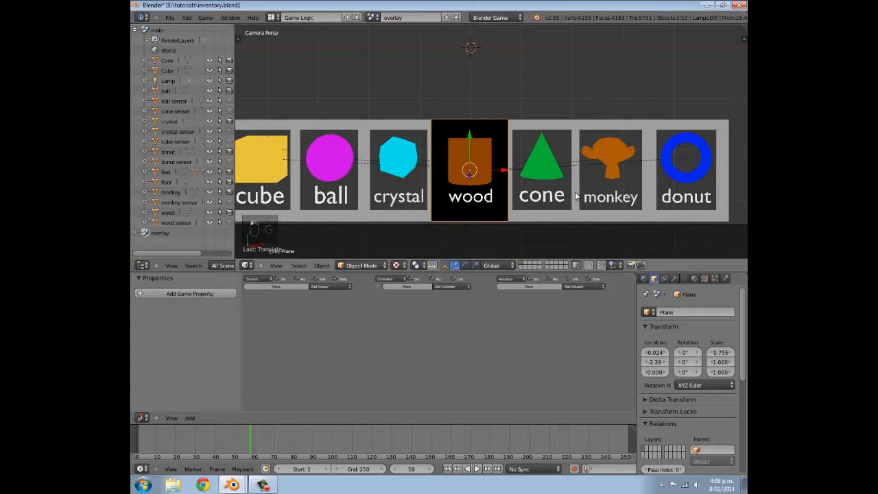
key(s)
key(y)
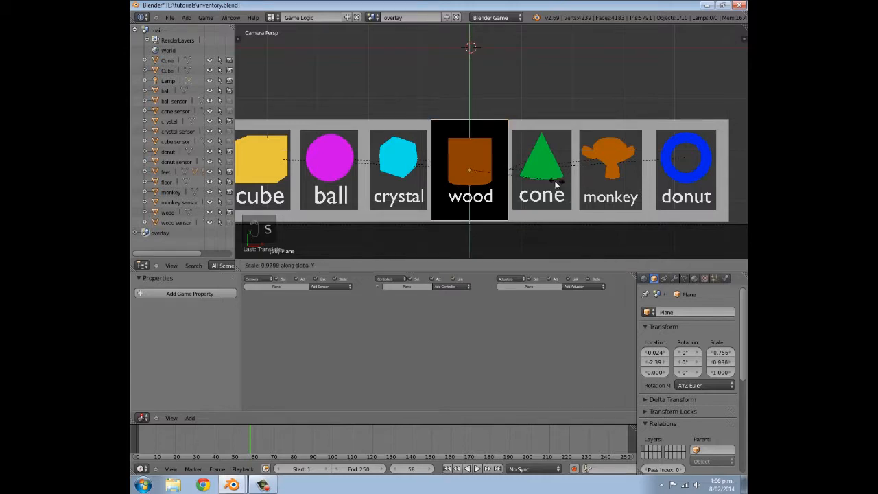
click(557, 184)
In Edit Mode with wireframe display, add two vertical loop cuts to the plane, one near each side edge of the wood slot
key(Tab)
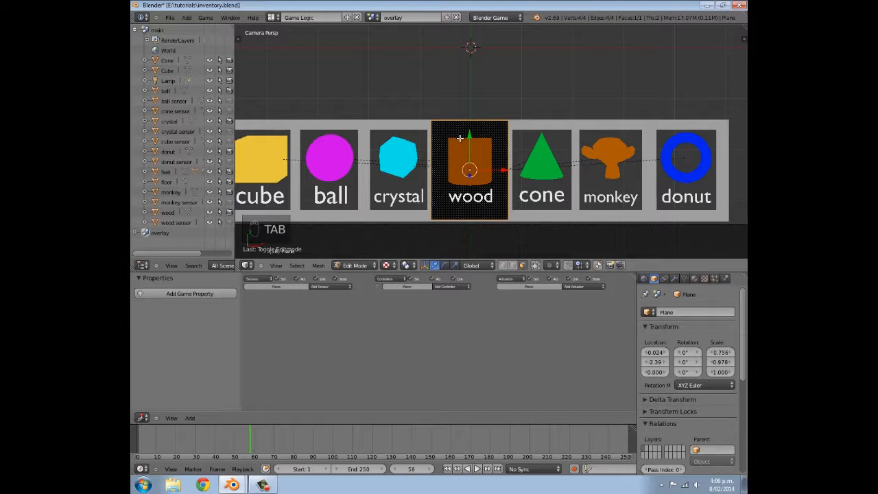
key(ctrl+r)
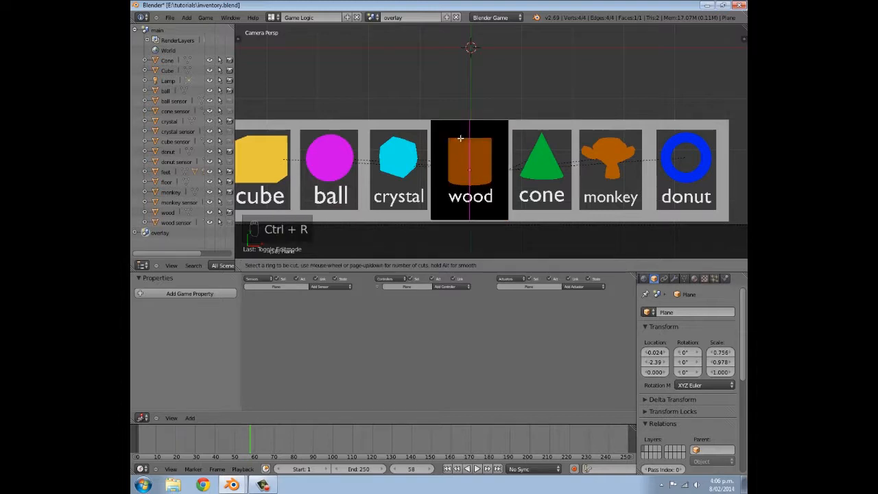
click(460, 138)
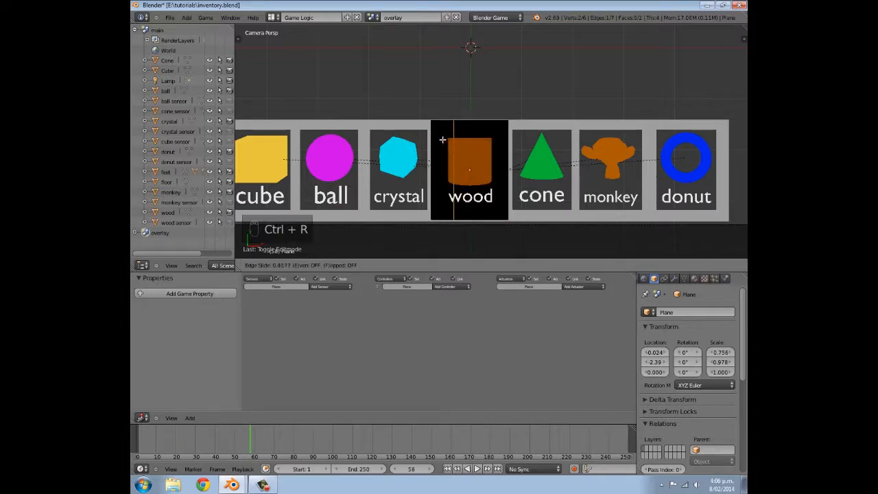
click(435, 140)
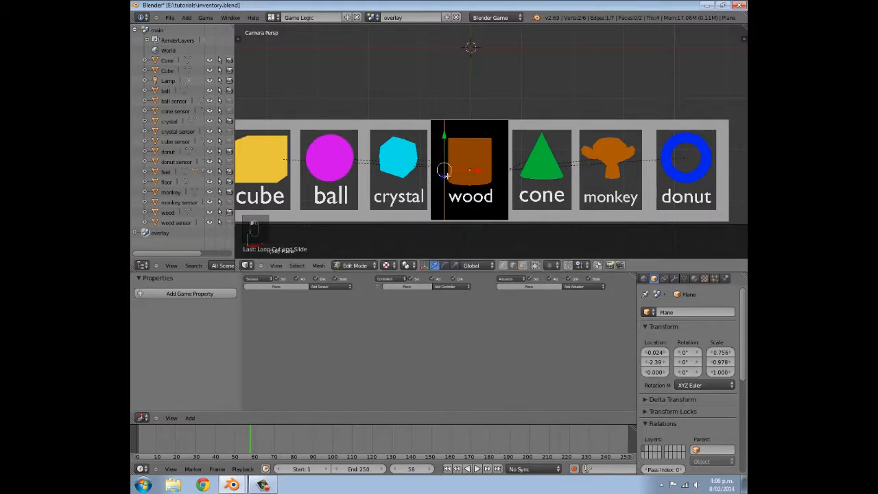
scroll(467, 133, up, 2)
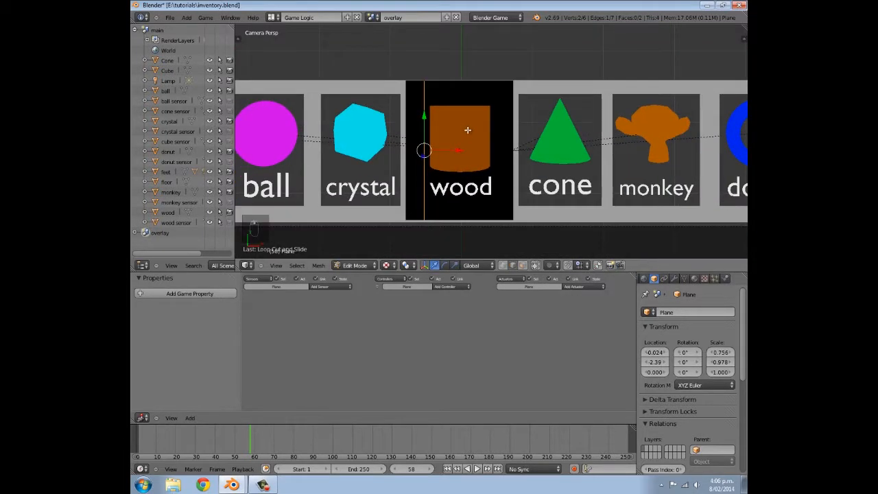
key(z)
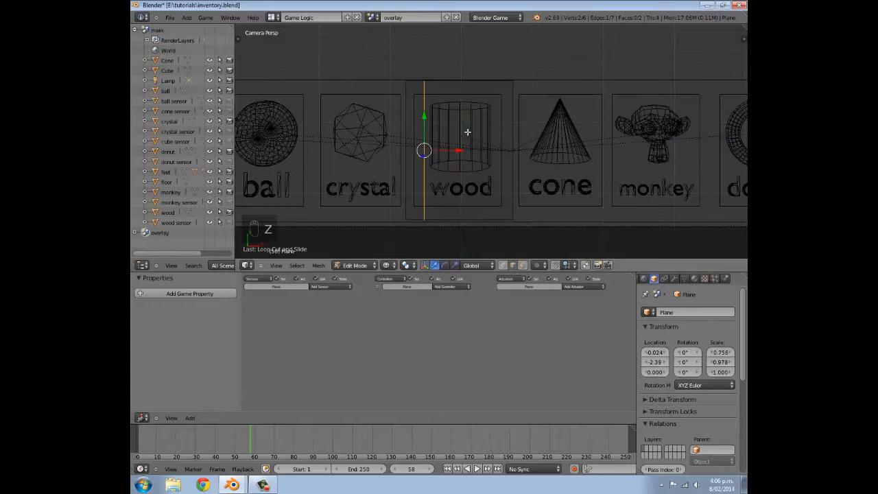
drag(456, 151, 450, 151)
key(ctrl+r)
click(483, 86)
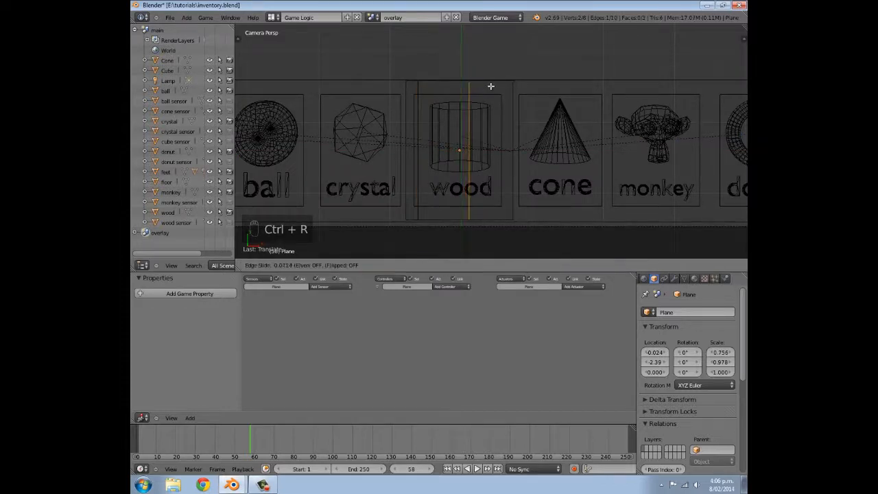
click(514, 93)
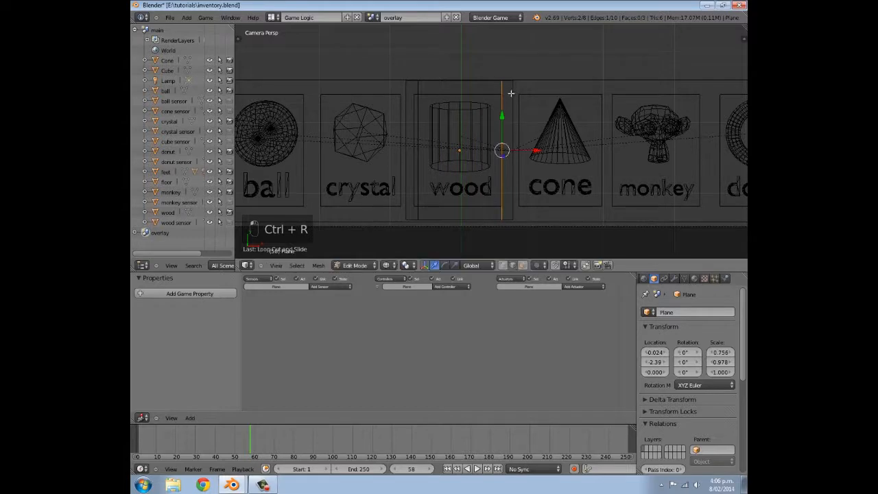
Add two horizontal loop cuts to the plane, one near its upper edge and one near its lower edge
key(ctrl+r)
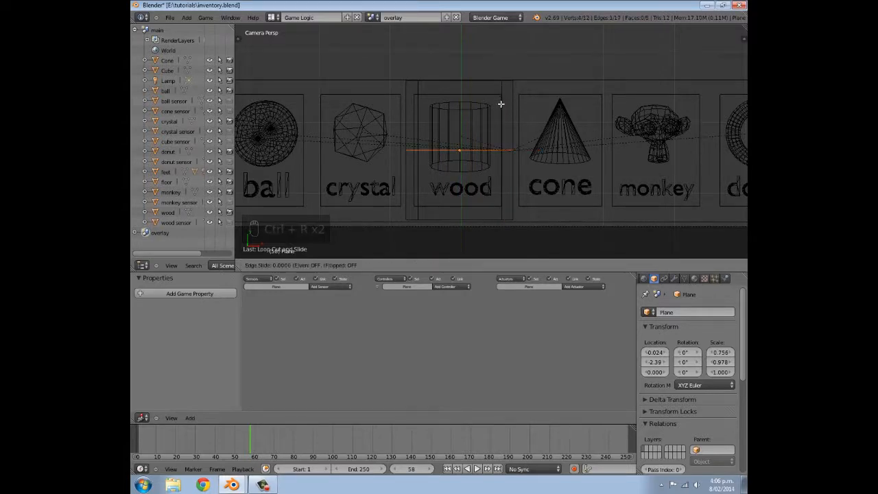
click(502, 104)
click(500, 77)
key(ctrl+r)
click(485, 159)
click(481, 203)
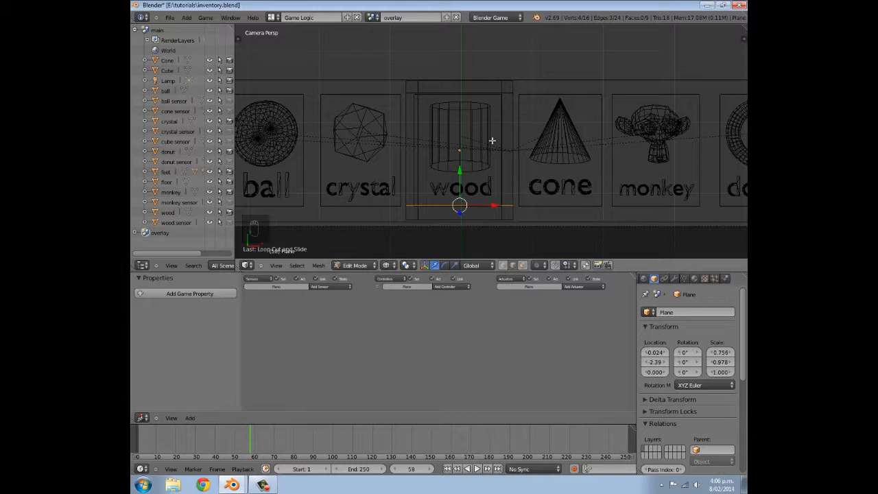
Delete the plane's central face to leave a hollow frame, and return to Object Mode with solid shading
click(523, 266)
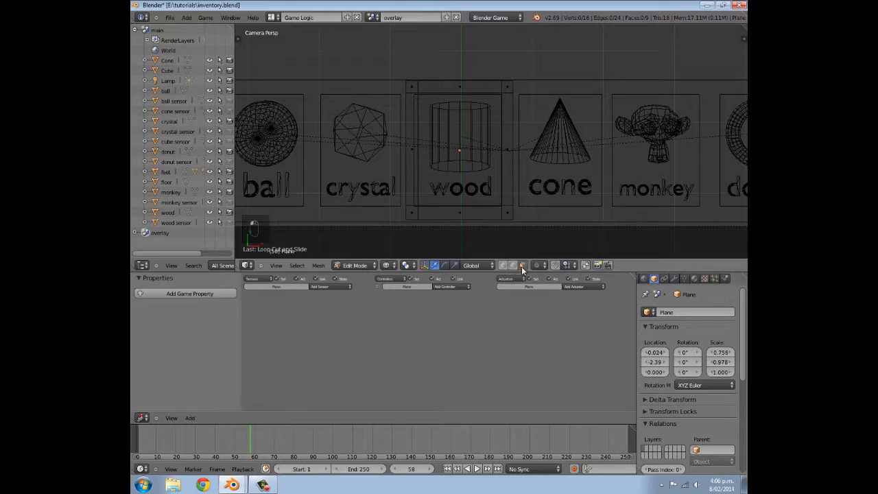
right_click(459, 158)
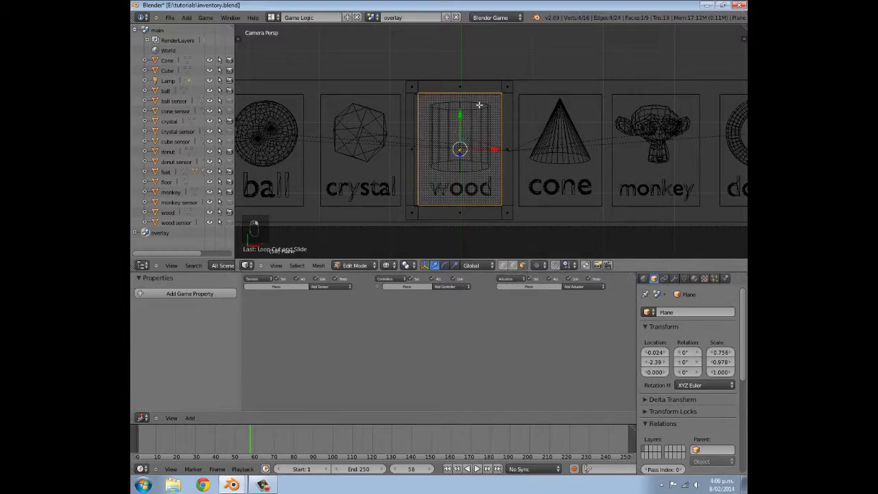
key(x)
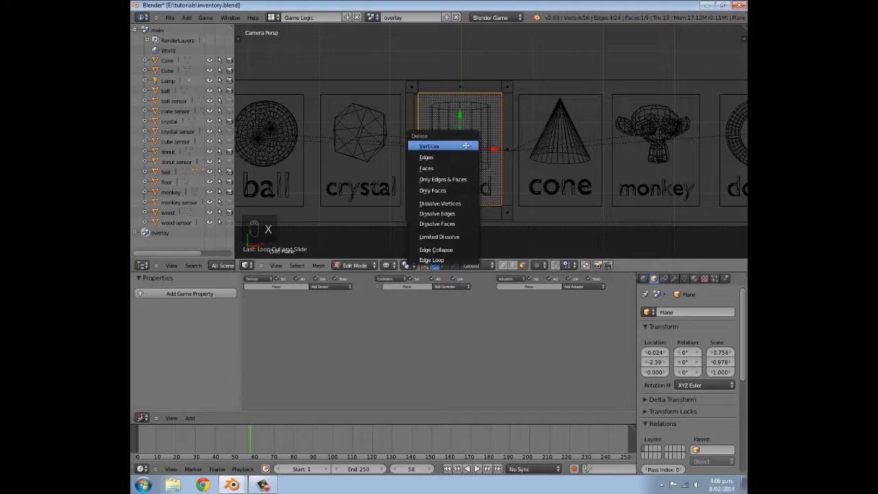
click(459, 169)
key(Tab)
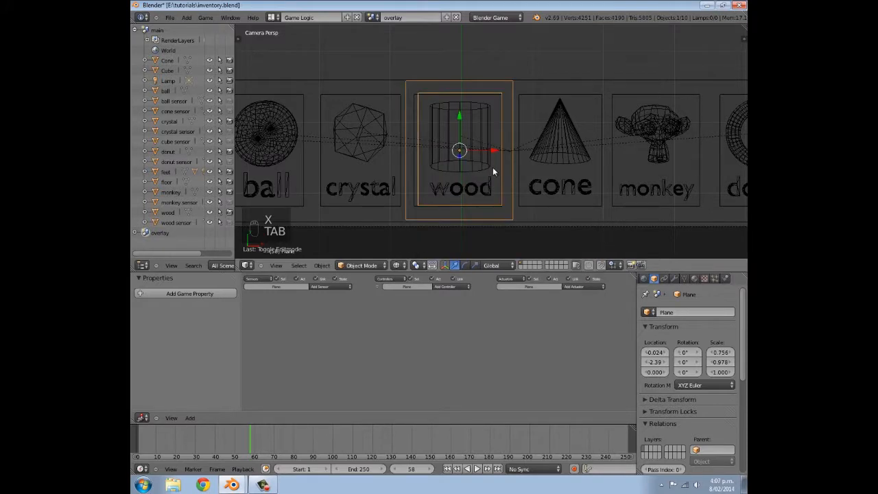
key(z)
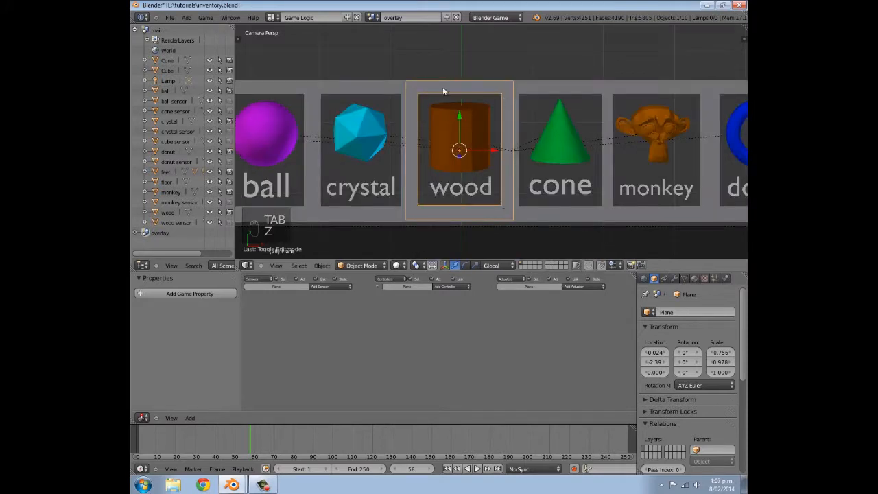
Rename the frame object to Selector and shift it along X to about -0.004 so it is centred on the wood slot
click(675, 313)
text(welector)
key(Return)
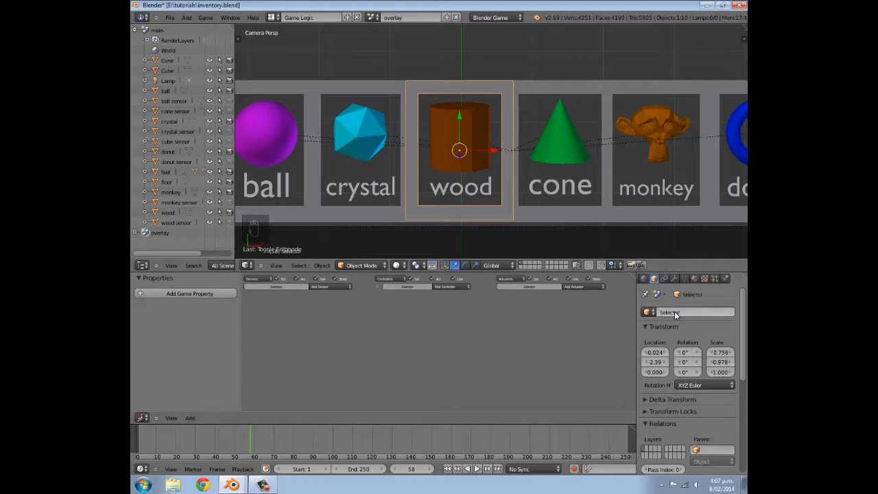
scroll(464, 95, down, 5)
scroll(498, 152, up, 5)
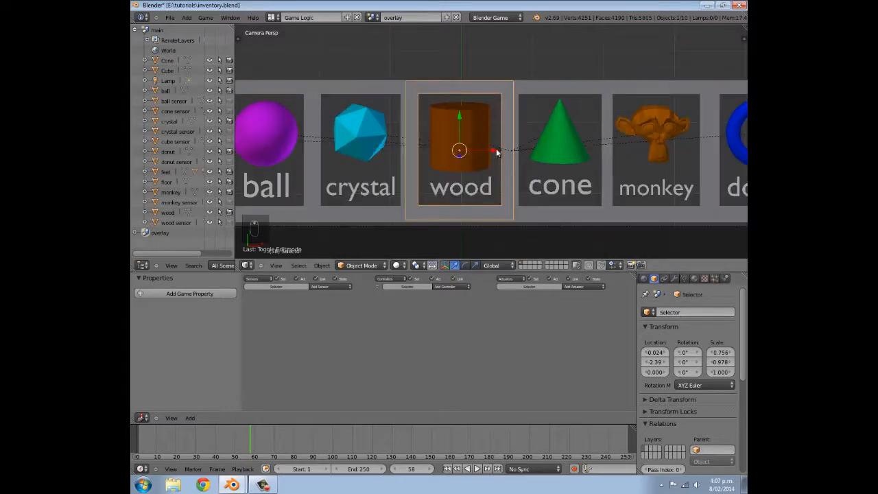
shift+middle_drag(517, 127, 555, 130)
drag(533, 155, 514, 168)
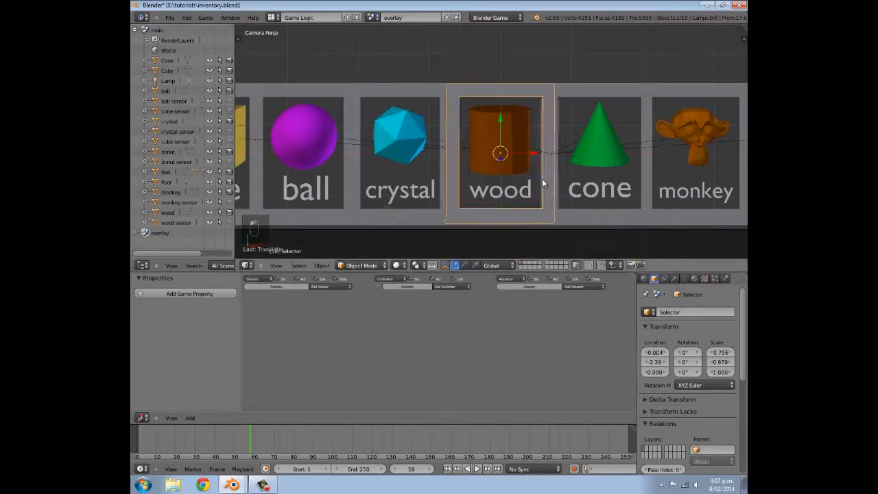
Undo the Selector's last shift and give it a new material with Shadeless enabled
key(ctrl+z)
click(694, 279)
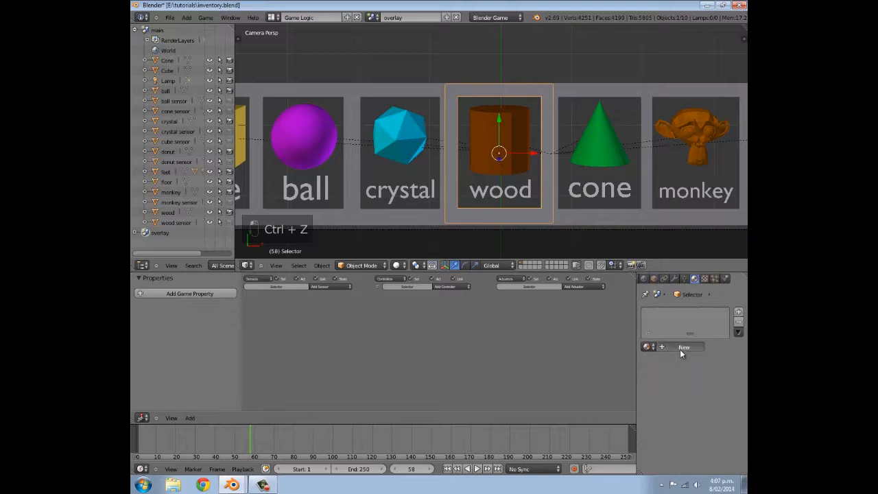
click(681, 347)
scroll(697, 404, down, 4)
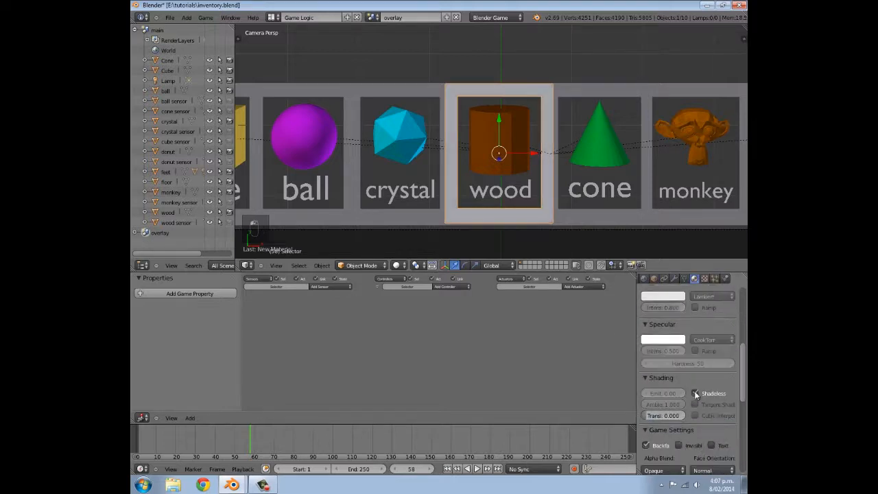
click(695, 393)
scroll(693, 394, up, 1)
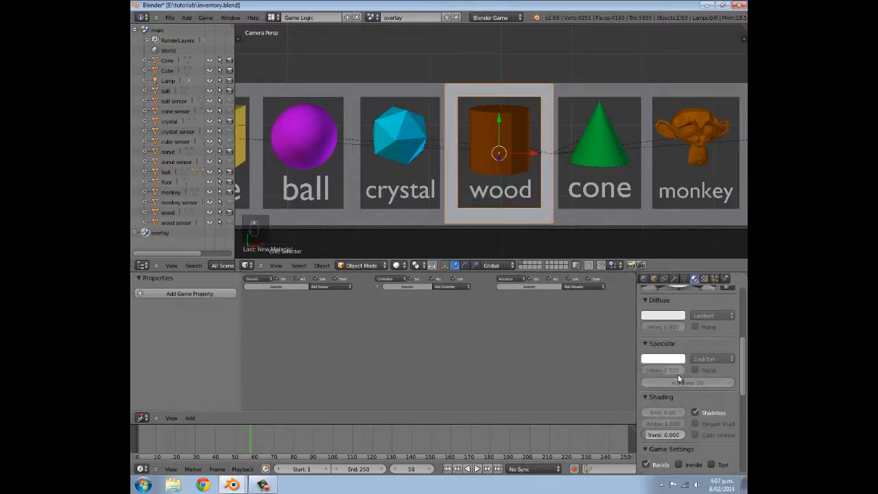
Set the Selector material's diffuse colour to a golden yellow with red 0.800 and blue 0.000
scroll(677, 376, up, 3)
click(674, 412)
drag(641, 313, 539, 389)
click(672, 412)
drag(629, 334, 600, 351)
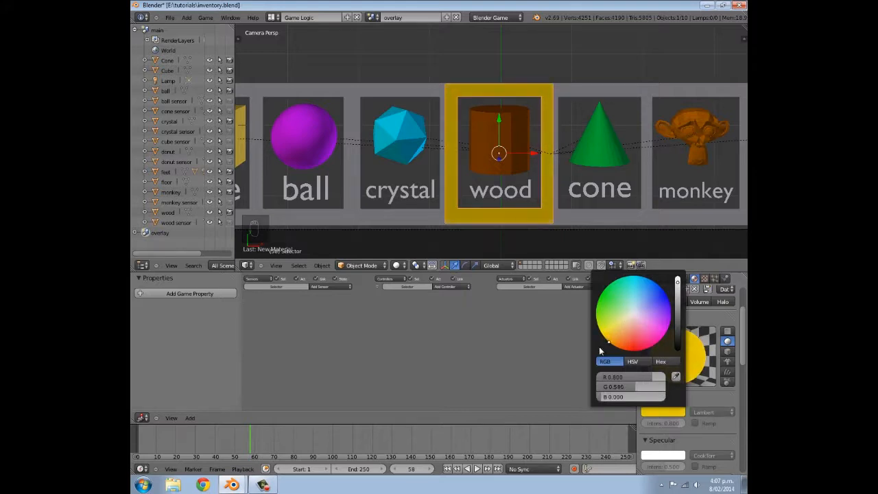
scroll(686, 396, down, 6)
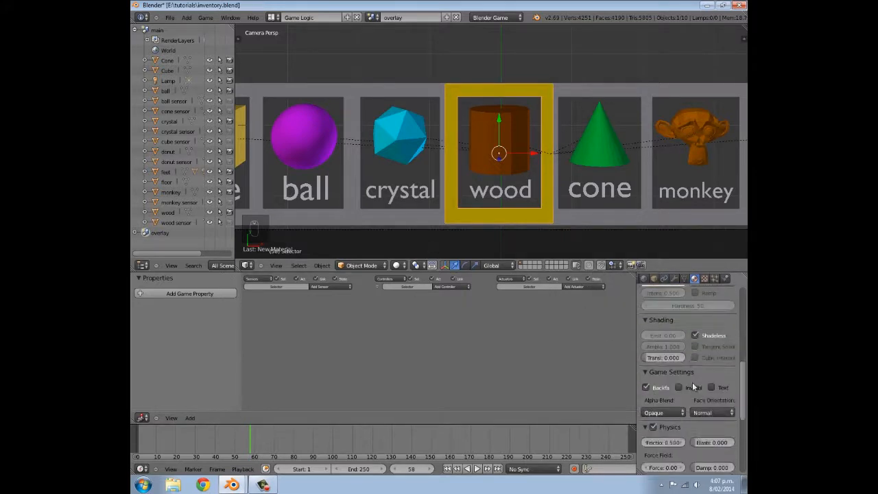
scroll(654, 413, down, 1)
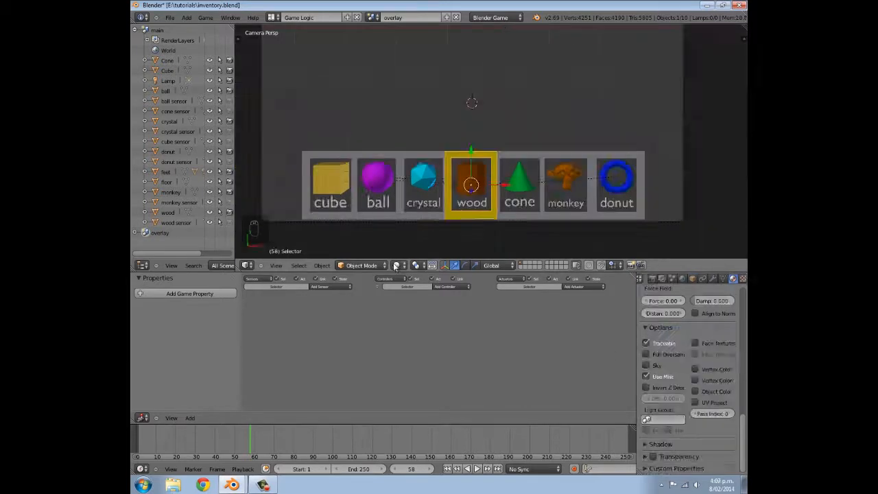
Set the 3D viewport's shading to Texture and frame the whole inventory bar
click(395, 265)
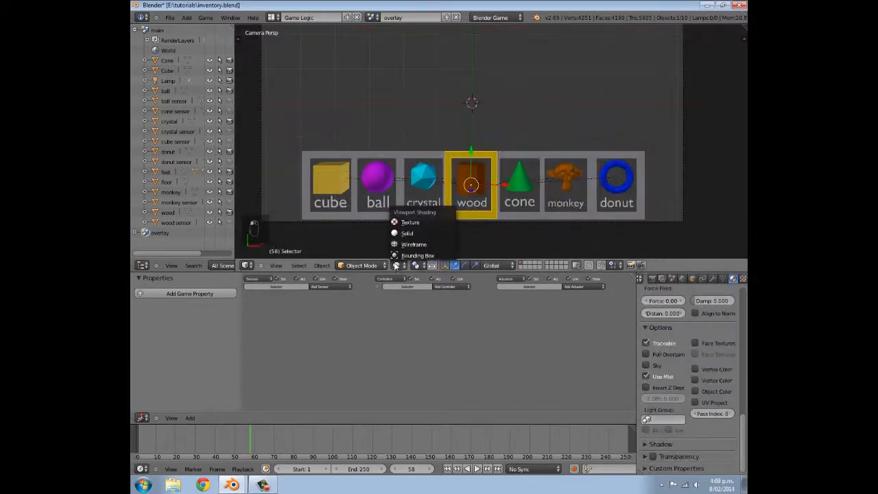
click(409, 224)
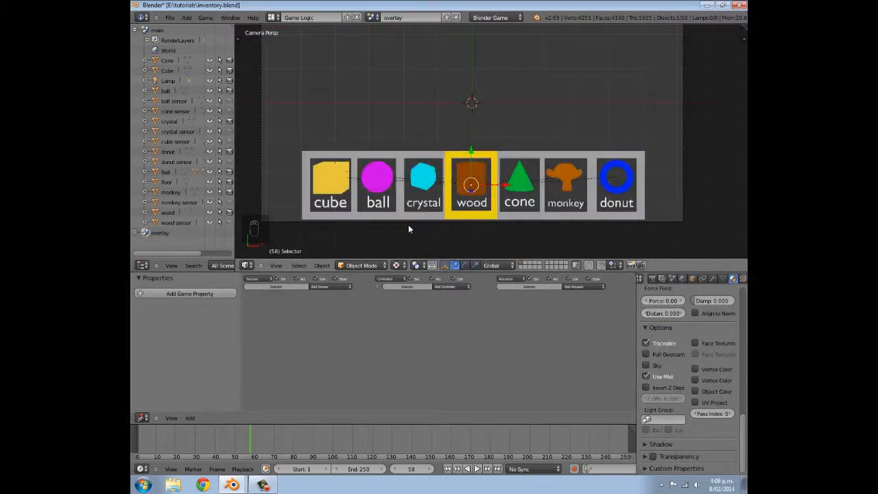
scroll(445, 220, down, 6)
scroll(450, 217, up, 6)
shift+middle_drag(433, 190, 456, 212)
scroll(423, 201, down, 3)
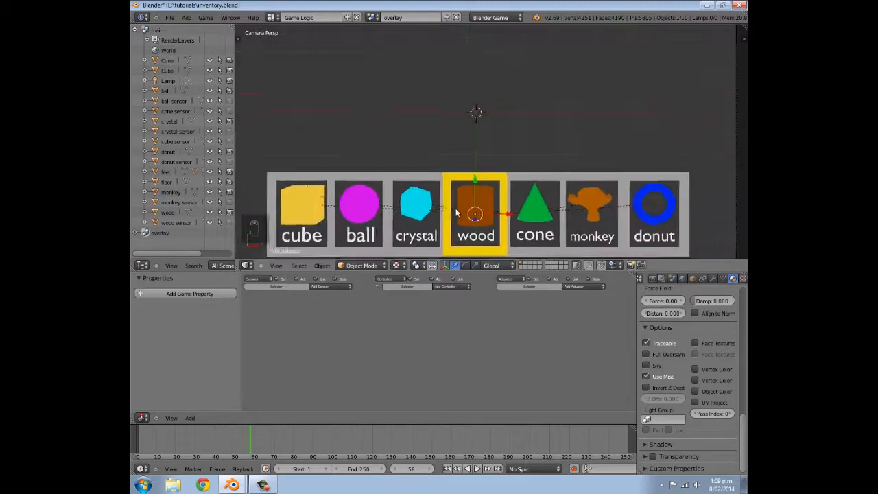
scroll(400, 171, up, 3)
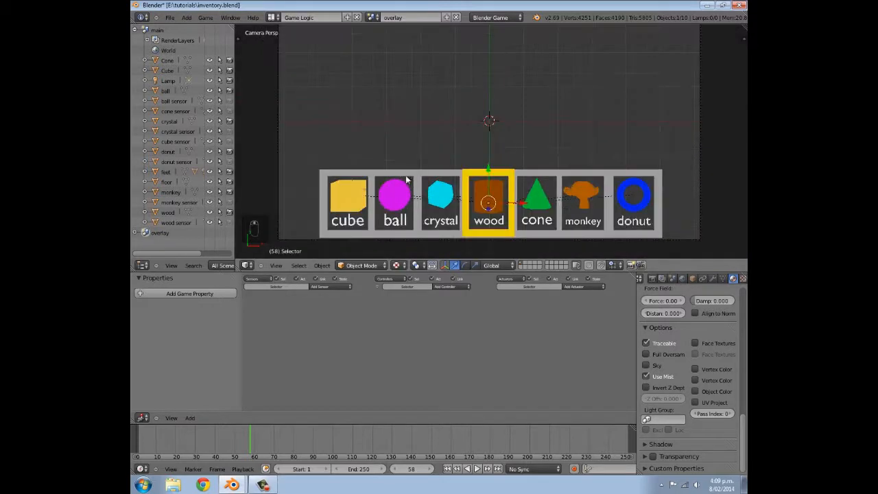
shift+middle_drag(411, 177, 443, 145)
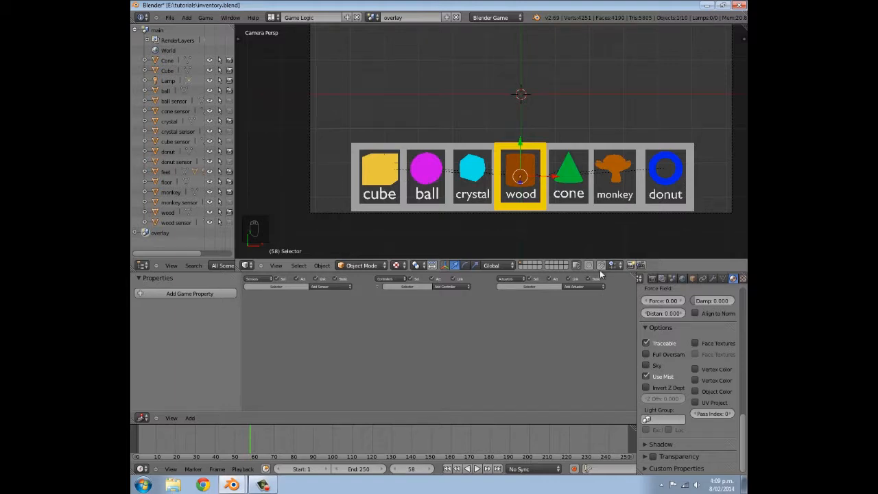
scroll(469, 345, up, 1)
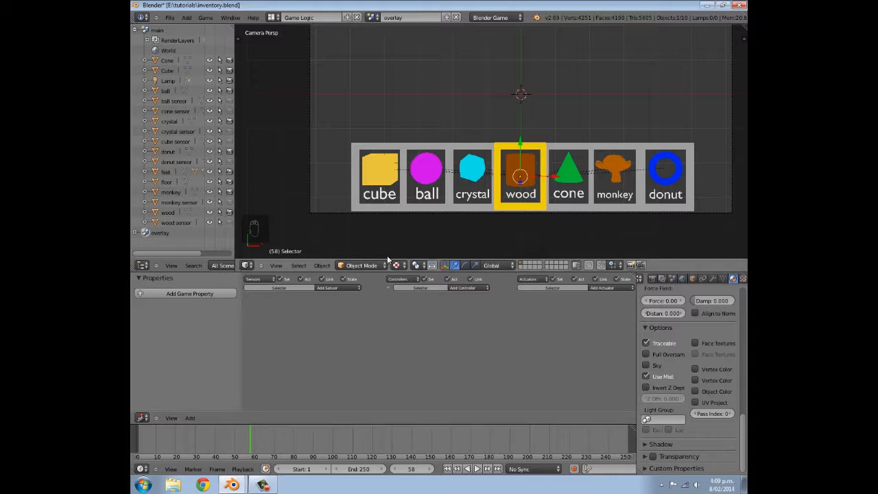
Go to frame 1 and move the Selector along X to the cube slot, fine-tuning the alignment against the raised bar
drag(177, 439, 137, 439)
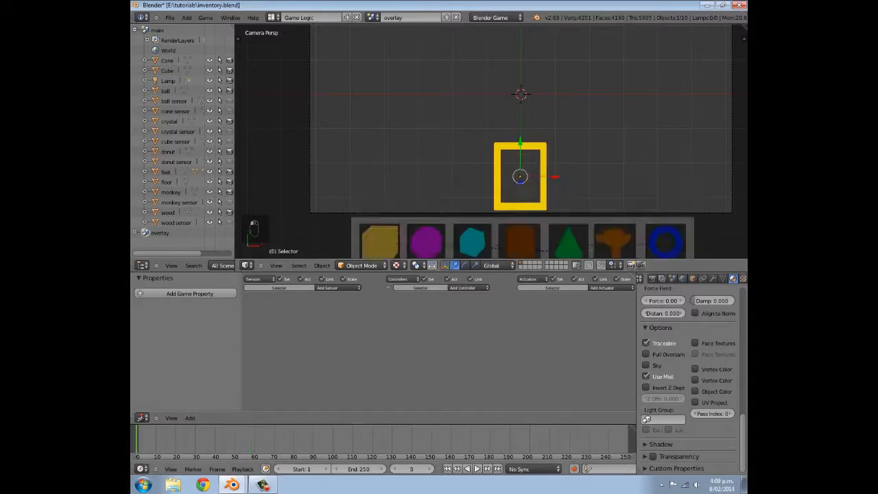
click(285, 470)
click(329, 471)
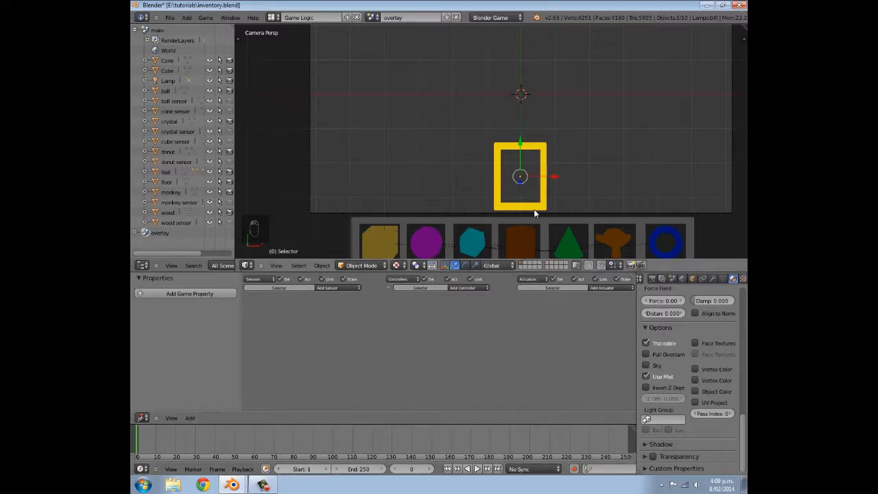
click(430, 469)
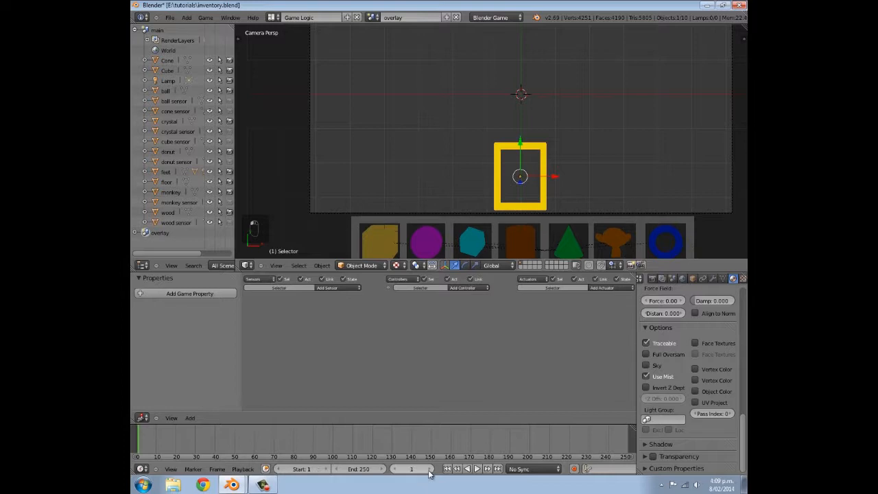
scroll(542, 161, down, 3)
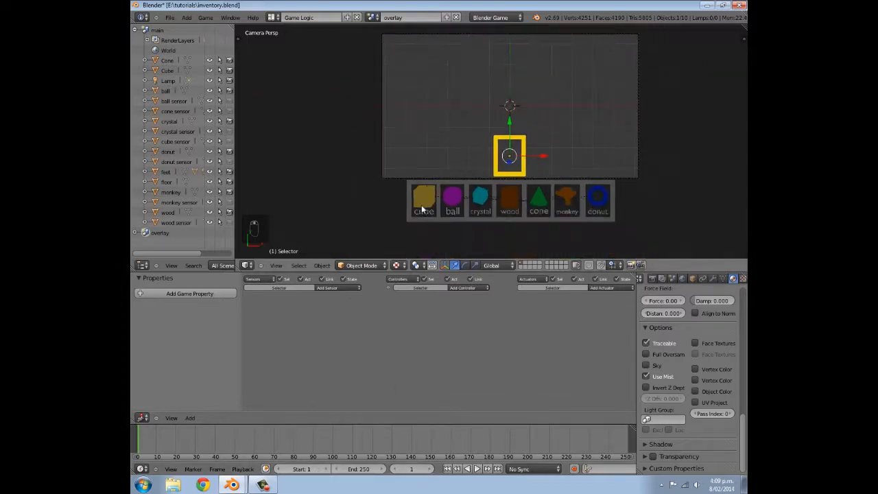
drag(547, 158, 459, 159)
scroll(436, 138, up, 4)
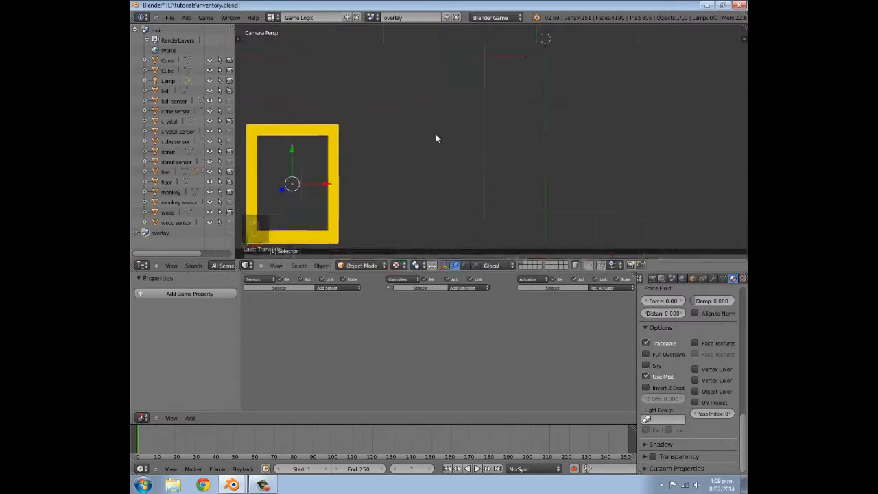
shift+middle_drag(436, 139, 485, 73)
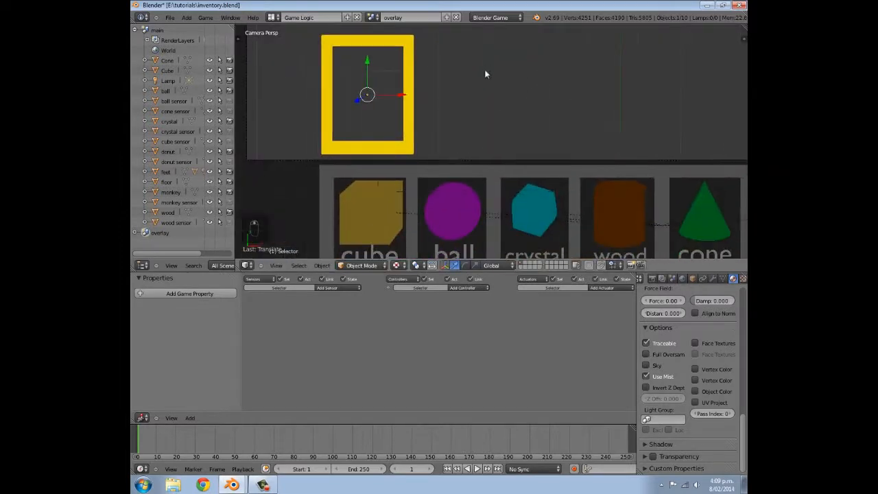
drag(165, 434, 182, 435)
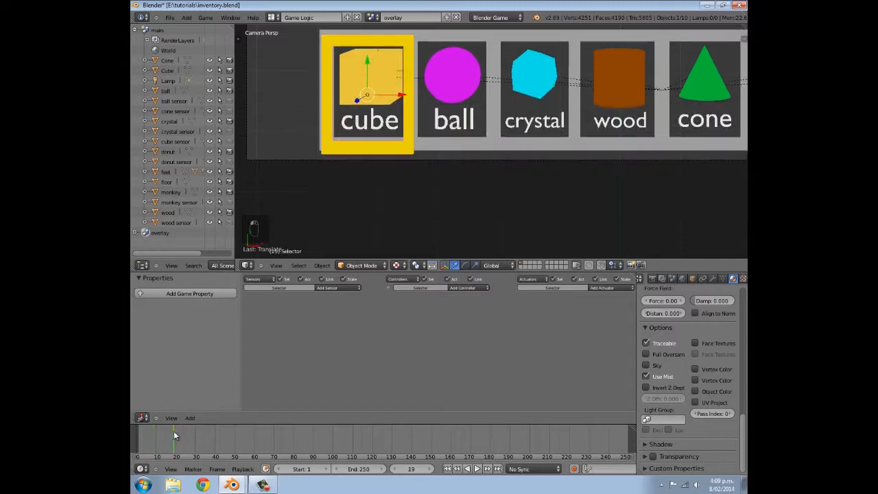
drag(403, 96, 404, 97)
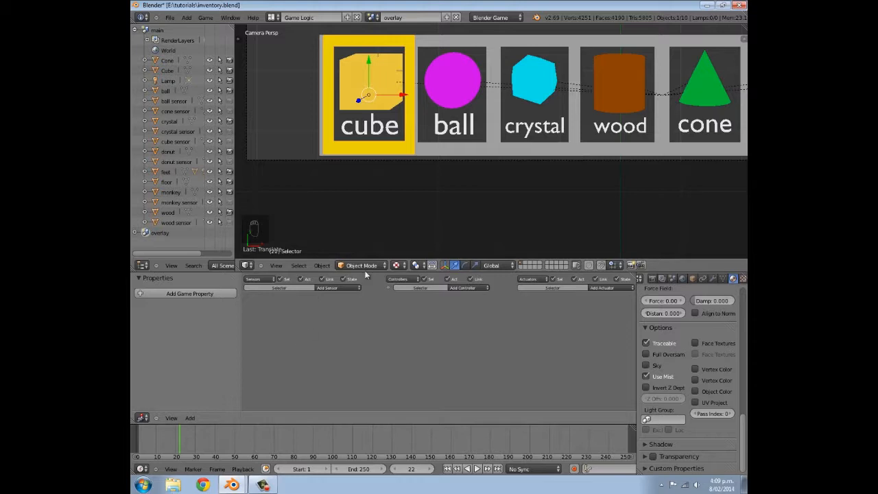
Insert a Location keyframe for the Selector at frame 1, aligned with the cube slot
click(138, 436)
click(428, 471)
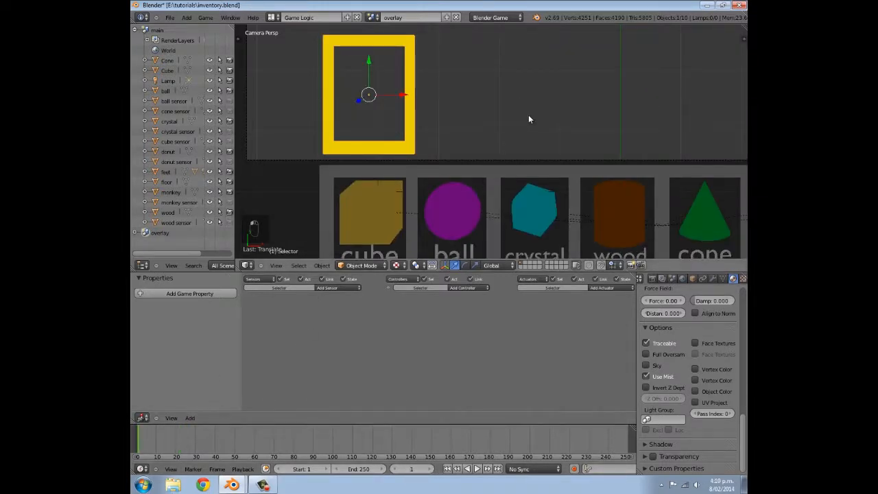
key(i)
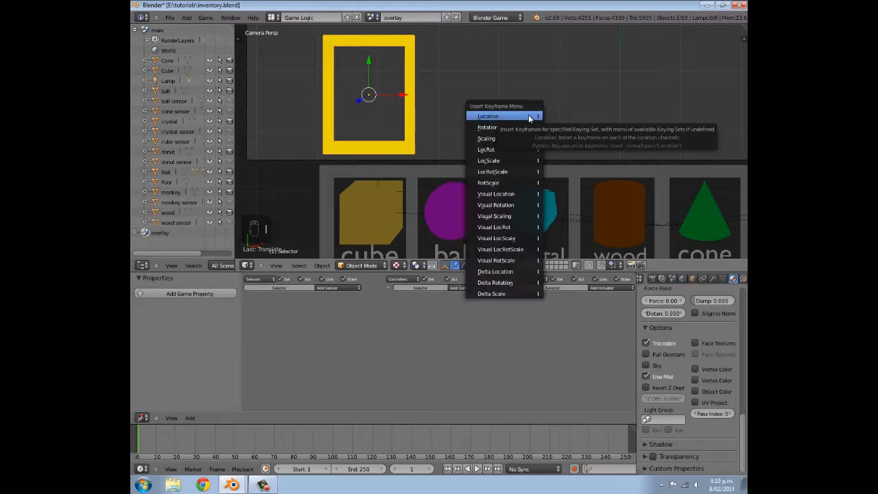
click(524, 121)
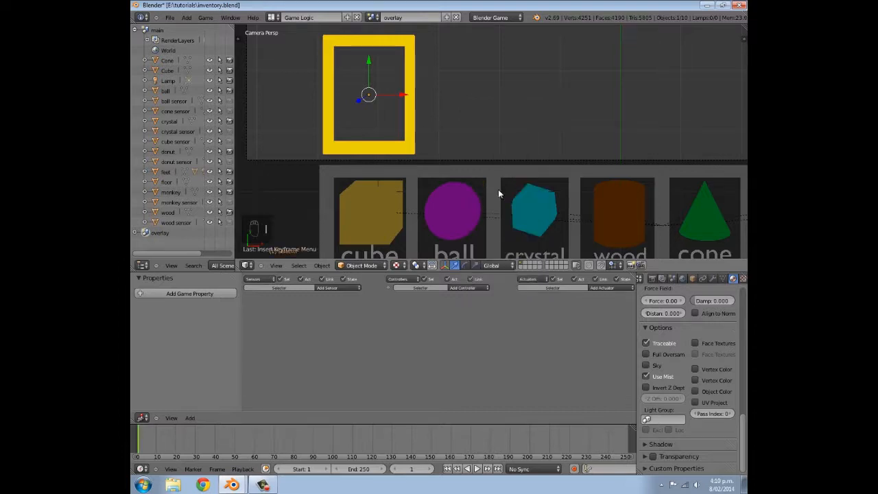
At frame 2, move the Selector along X above the ball slot and insert a Location keyframe
click(430, 469)
drag(404, 92, 488, 118)
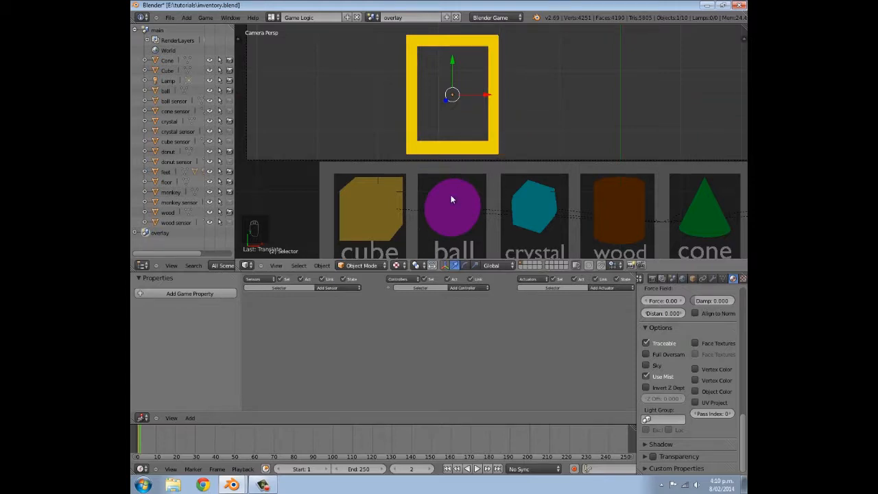
key(i)
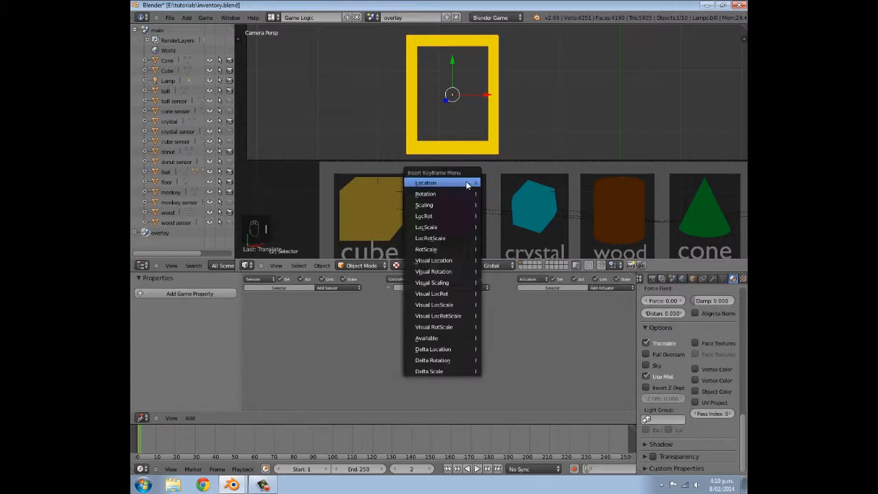
click(467, 184)
At frame 3, move the Selector along X above the crystal slot and insert a Location keyframe
key(Right)
key(g)
key(x)
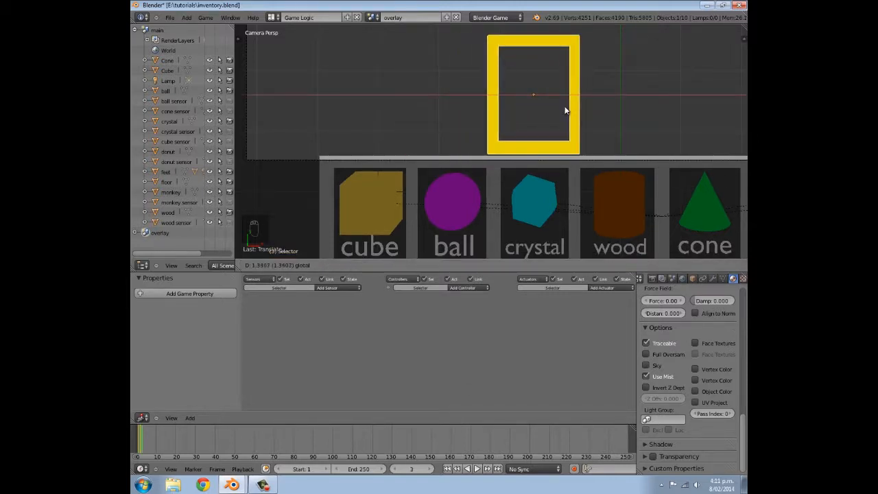
click(565, 106)
key(g)
key(x)
drag(566, 94, 567, 94)
key(i)
click(568, 93)
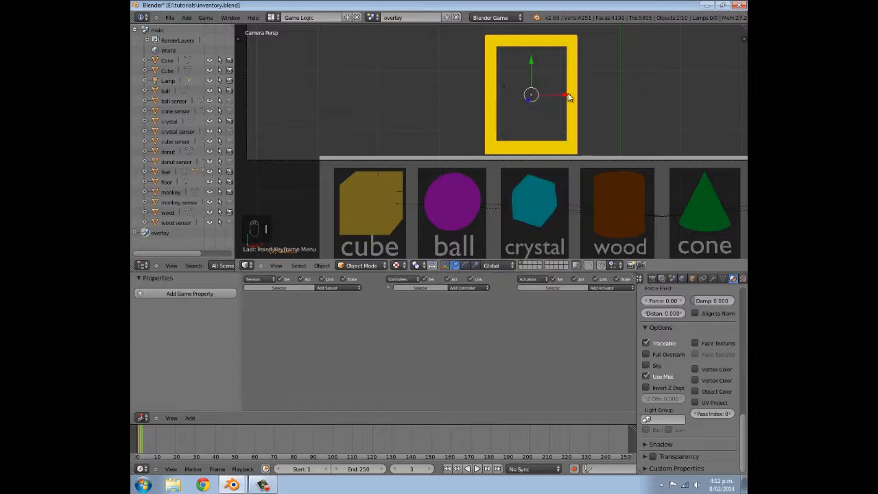
At frame 4, move the Selector along X above the wood slot and insert a Location keyframe
click(430, 468)
shift+middle_drag(476, 146, 293, 205)
drag(408, 160, 494, 168)
shift+middle_drag(406, 221, 404, 135)
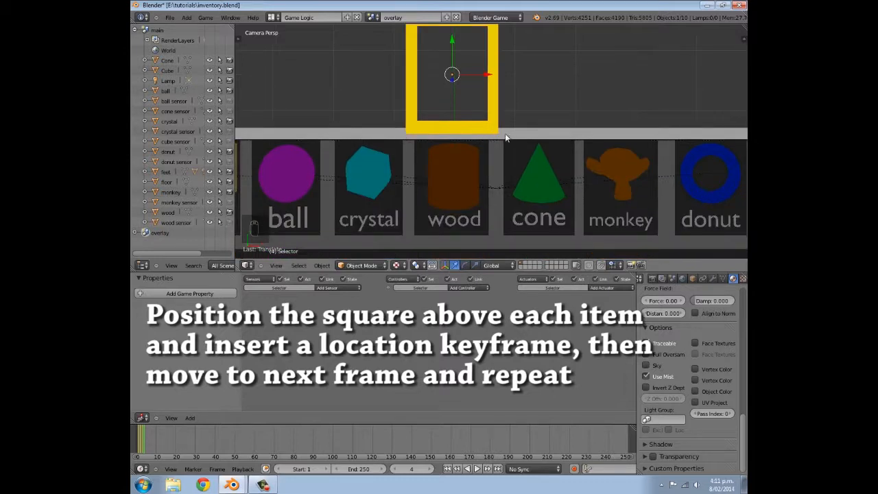
click(485, 75)
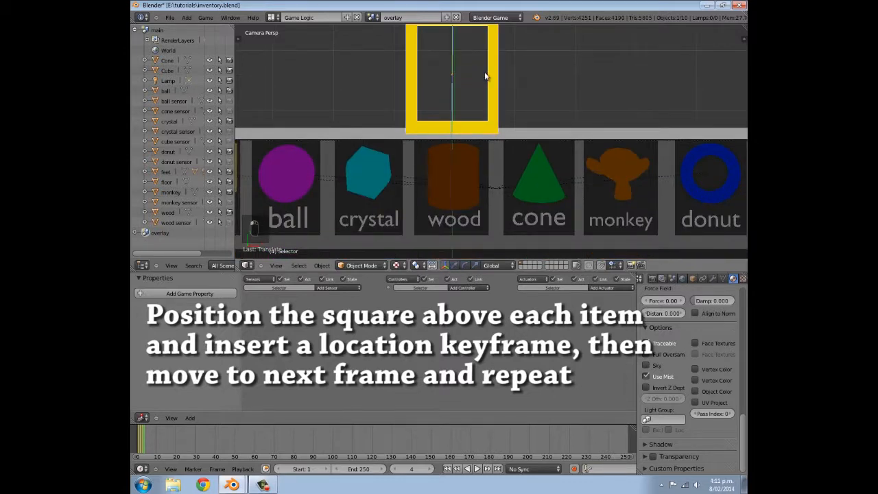
drag(487, 74, 482, 76)
key(i)
click(483, 74)
At frame 5, move the Selector along X above the cone slot and insert a Location keyframe
click(430, 470)
shift+middle_drag(475, 85, 380, 164)
drag(391, 154, 479, 155)
key(i)
click(479, 155)
At frame 6, move the Selector along X above the monkey slot and insert a Location keyframe
click(431, 469)
shift+middle_drag(452, 165, 384, 147)
drag(414, 144, 496, 158)
key(i)
click(496, 157)
At frame 7, move the Selector along X above the donut slot and insert a Location keyframe
click(431, 469)
shift+middle_drag(480, 151, 389, 173)
drag(401, 168, 490, 175)
key(i)
click(490, 174)
Play the animation from frame 0 to check the Selector's movement across the slots, and return to the start of the timeline
scroll(470, 170, down, 3)
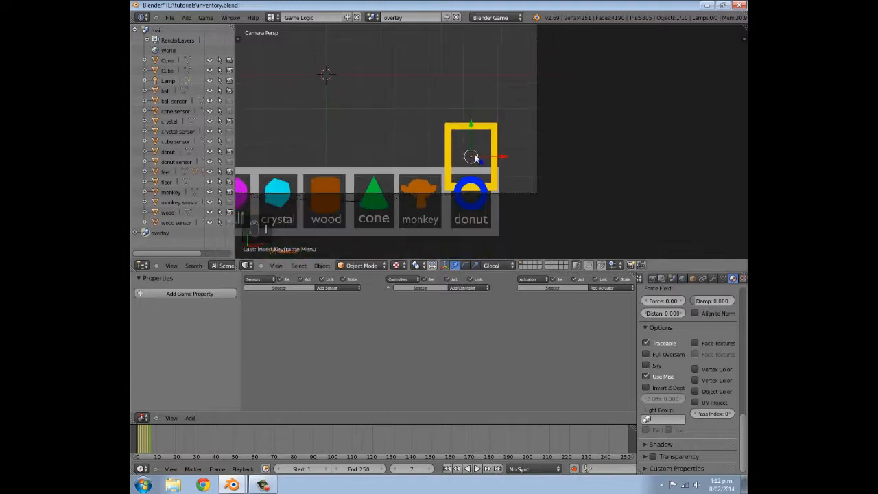
shift+middle_drag(389, 168, 538, 221)
scroll(488, 200, down, 5)
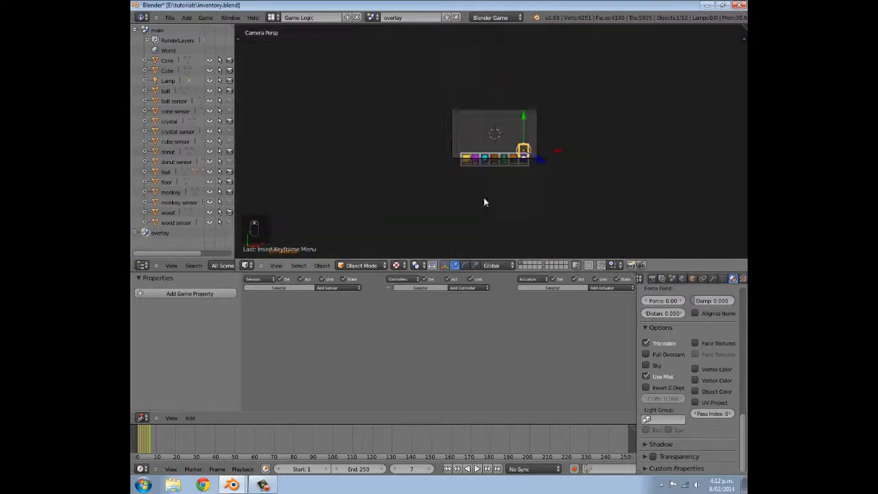
scroll(486, 164, up, 5)
shift+middle_drag(520, 137, 470, 105)
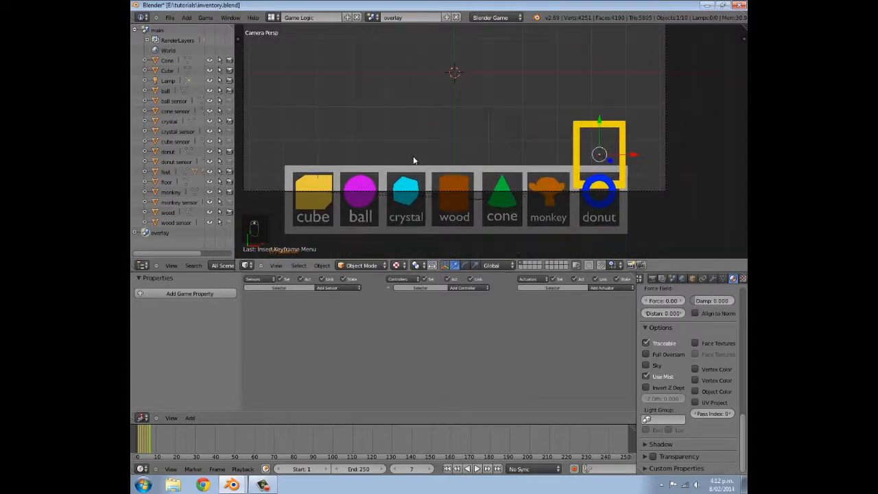
click(134, 440)
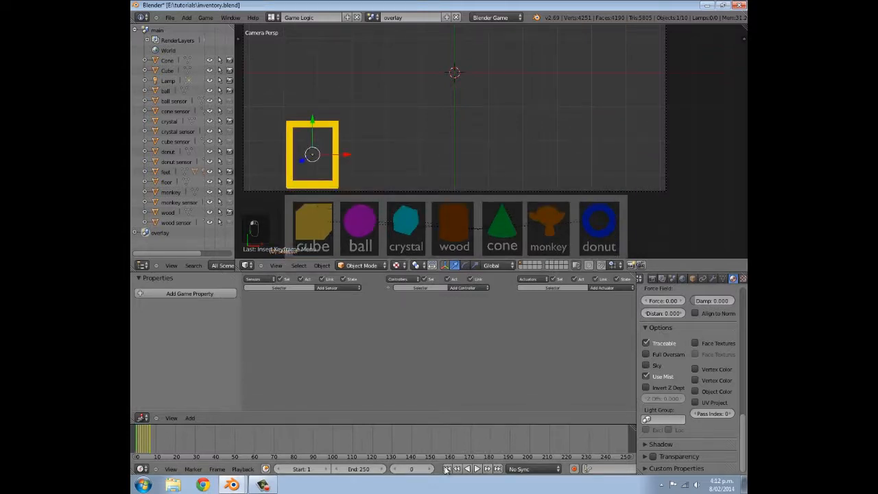
click(476, 468)
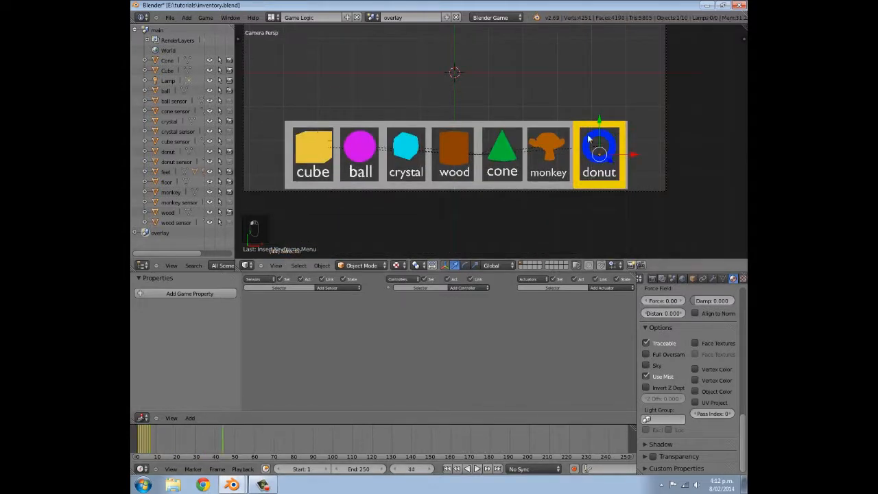
drag(134, 441, 140, 440)
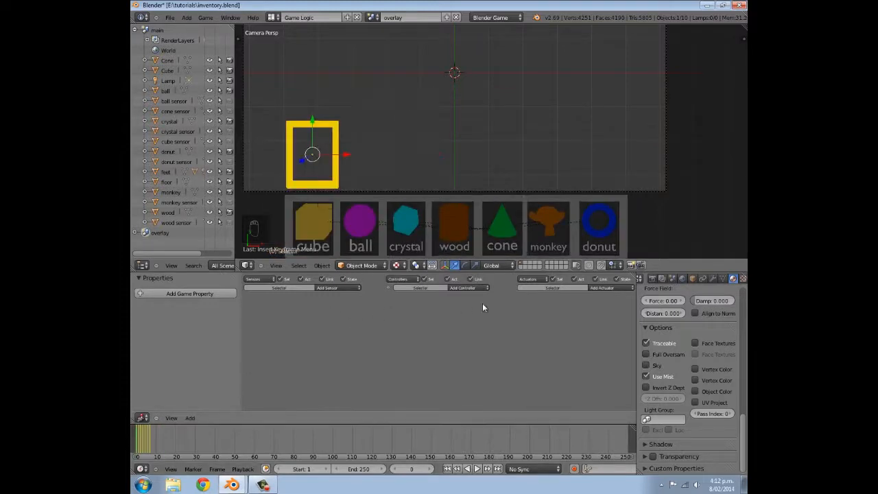
Add an Action actuator to the Selector and set its play type to Property
click(599, 288)
click(601, 294)
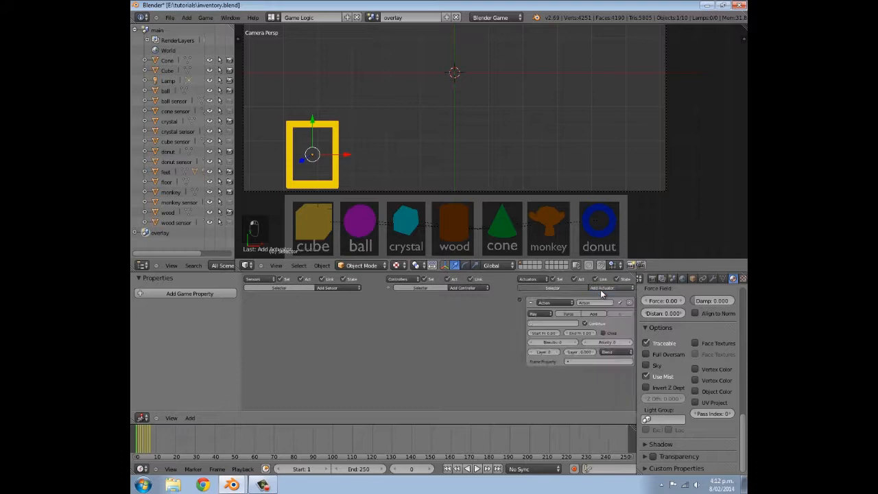
scroll(571, 328, up, 2)
click(566, 325)
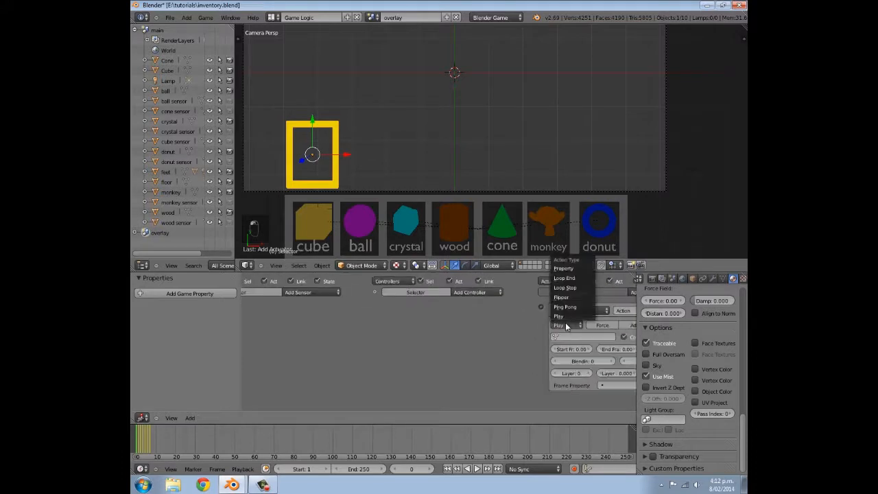
click(572, 267)
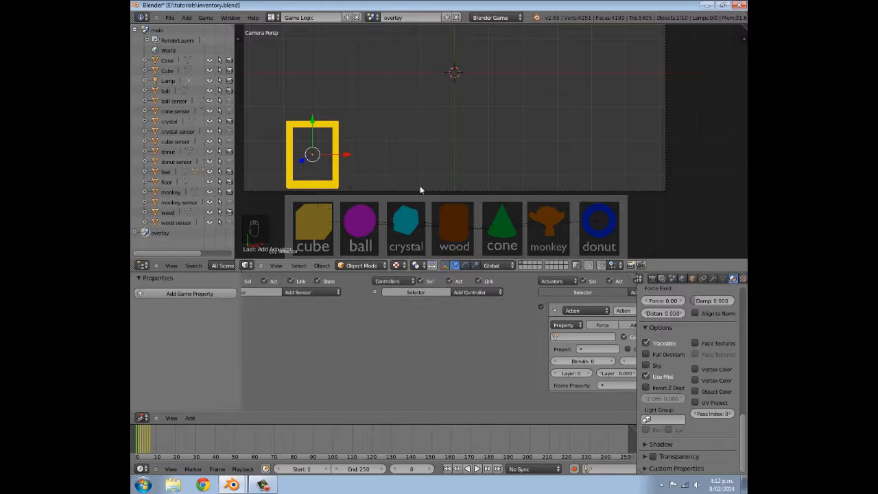
Add a game property named Select to the Selector and set its type to Integer
middle_drag(277, 307, 354, 323)
click(188, 294)
click(152, 310)
text(s)
key(BackSpace)
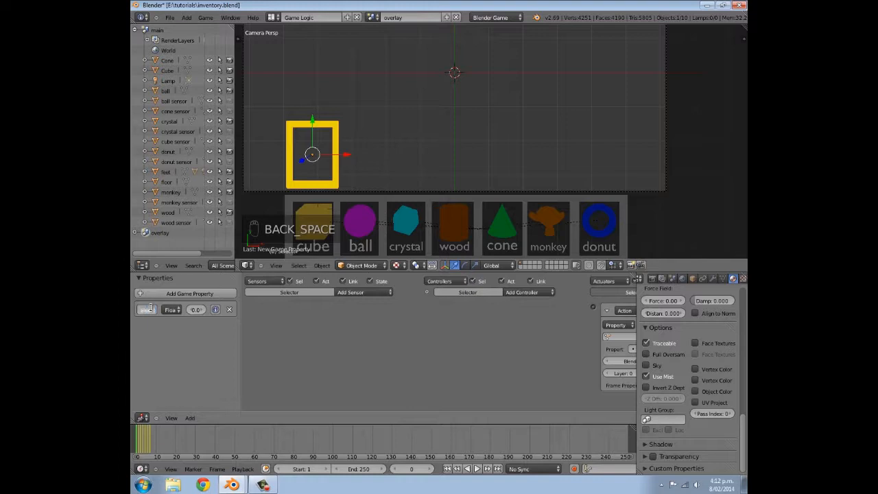
key(BackSpace)
click(171, 310)
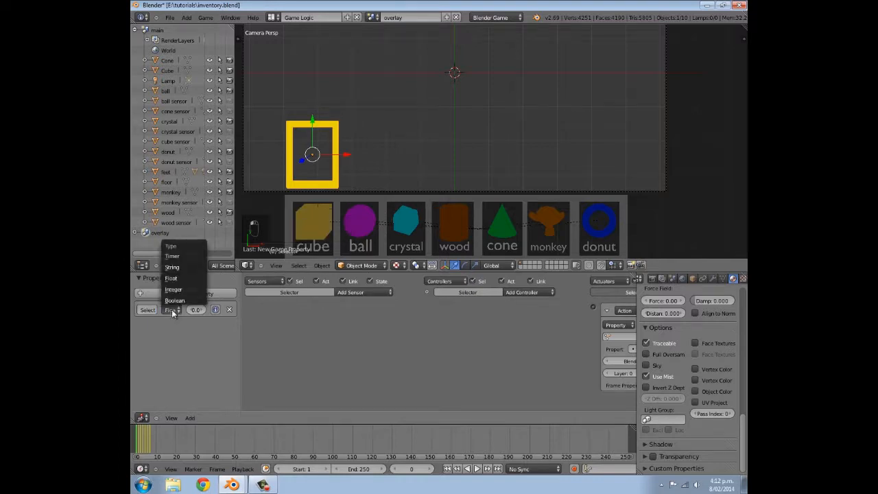
click(174, 288)
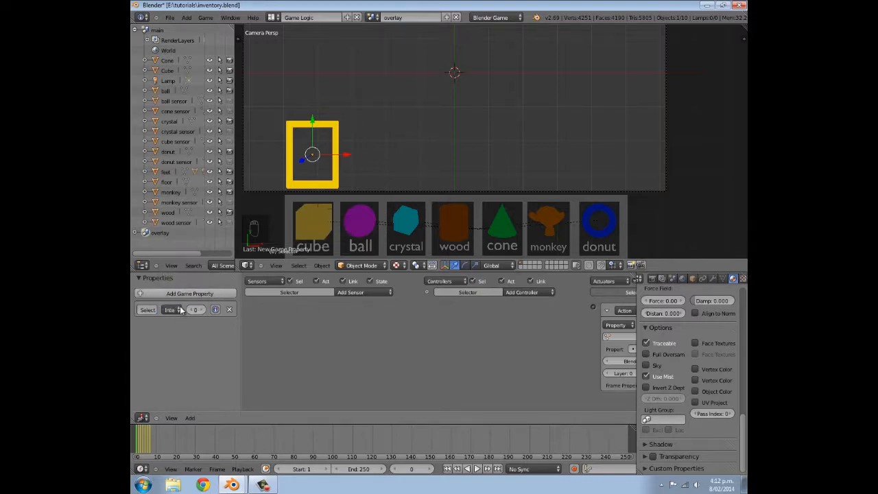
Add a Property sensor with evaluation type Changed that watches the Select property
click(356, 292)
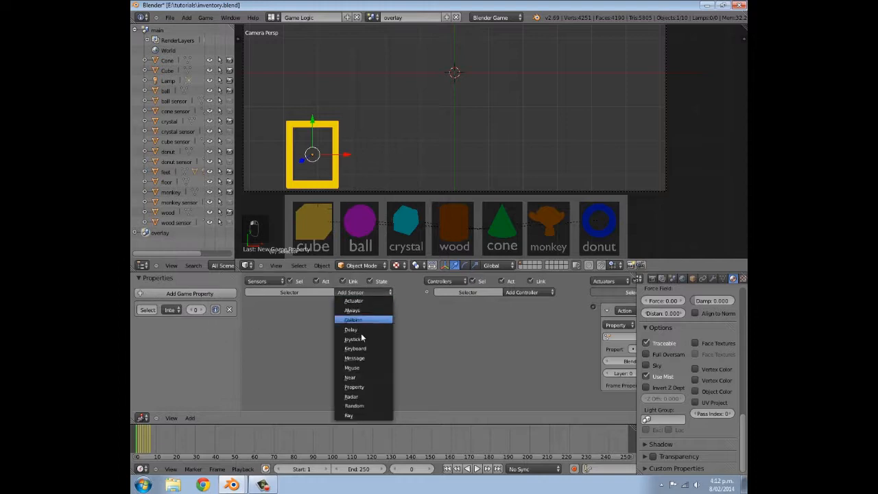
click(366, 387)
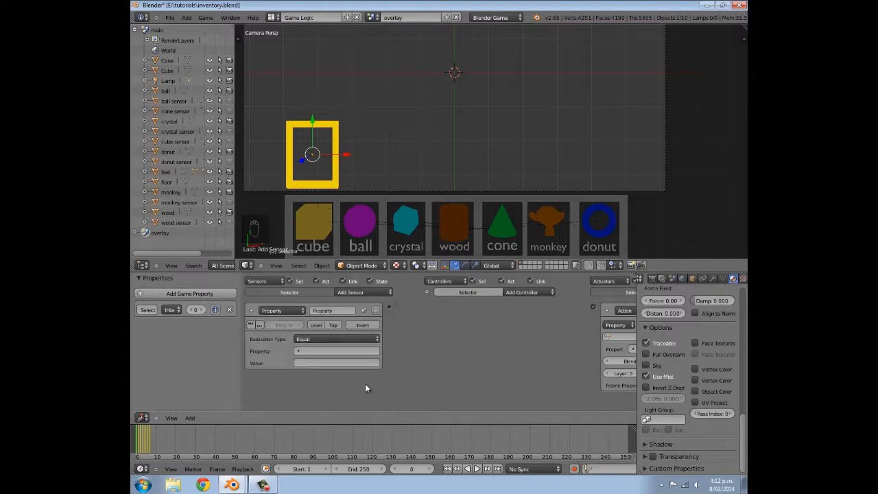
click(310, 338)
click(308, 302)
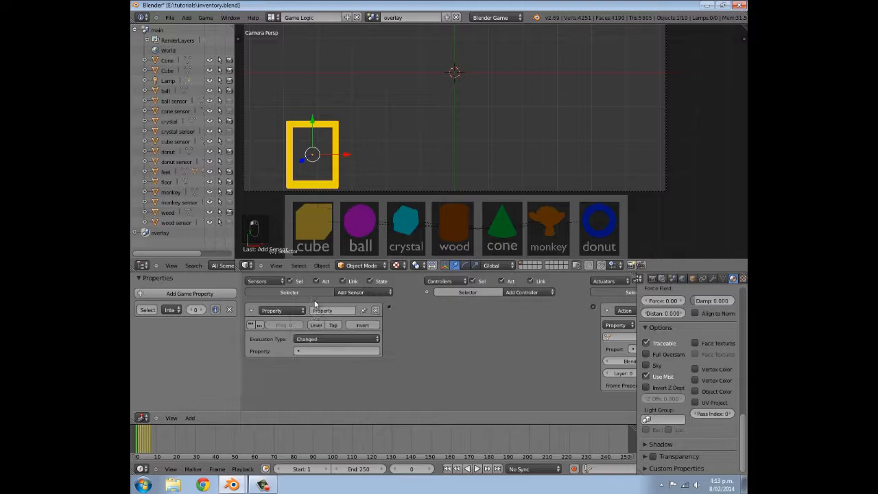
click(321, 351)
click(321, 364)
Add an Always sensor to the Selector below the Property sensor
ctrl+scroll(336, 365, right, 2)
click(336, 293)
click(328, 310)
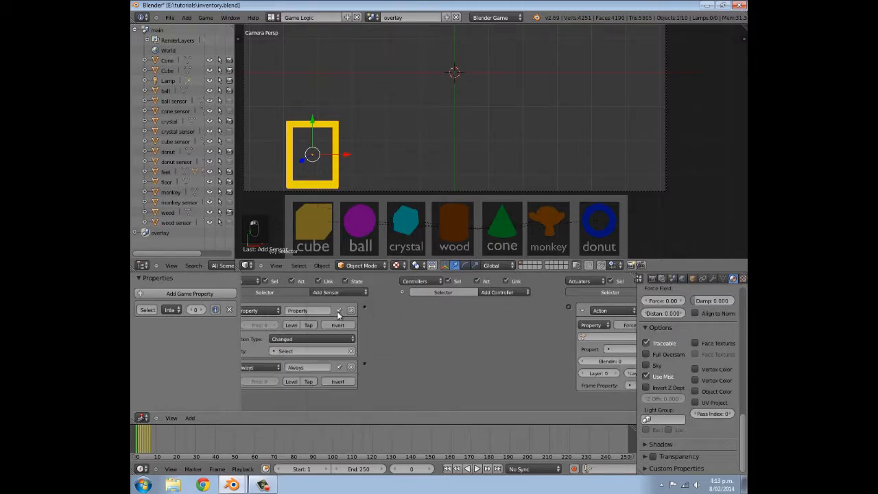
ctrl+scroll(376, 381, left, 2)
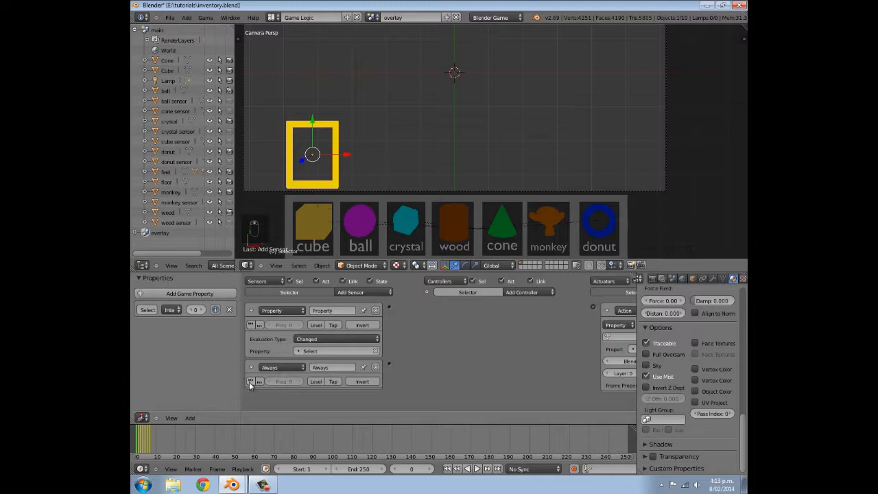
Add an And controller and link the Property and Always sensors through it to the Action actuator
click(522, 293)
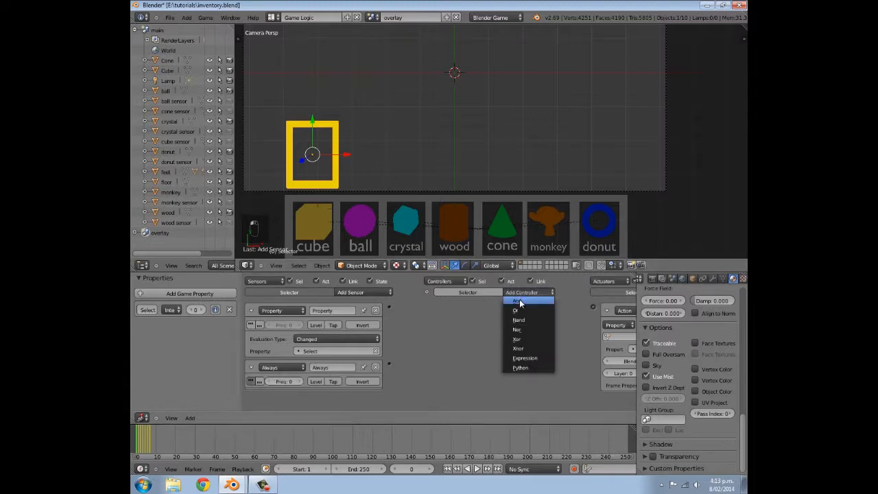
click(528, 302)
mouse_move(389, 363)
mouse_down()
mouse_move(428, 308)
mouse_move(486, 307)
mouse_up()
Assign SelectorAction to the Action actuator and set its driving property to Select
ctrl+scroll(457, 318, right, 5)
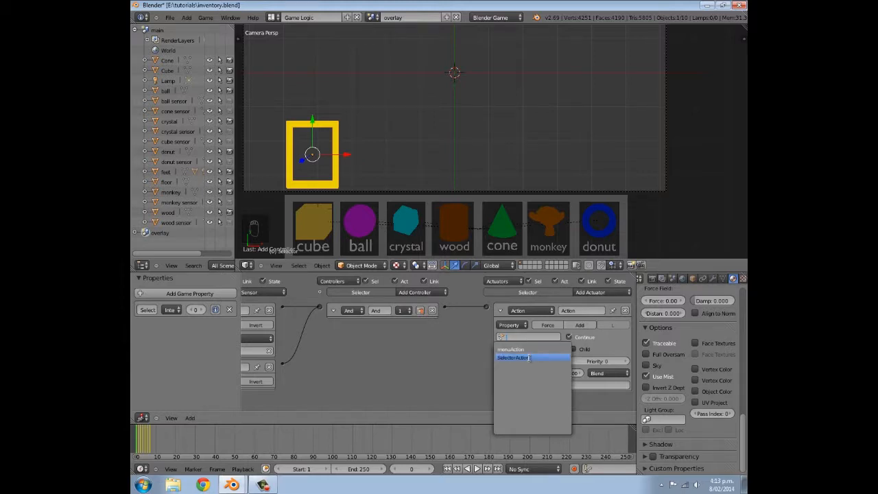
click(530, 357)
click(541, 349)
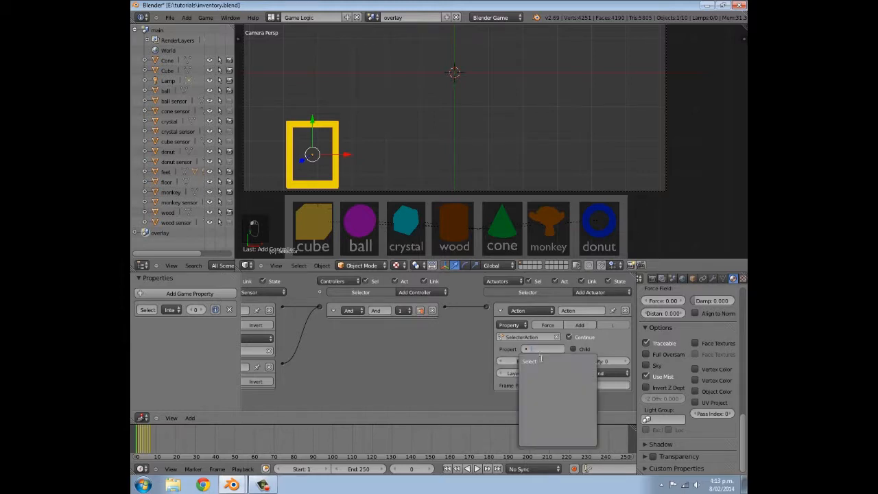
click(543, 361)
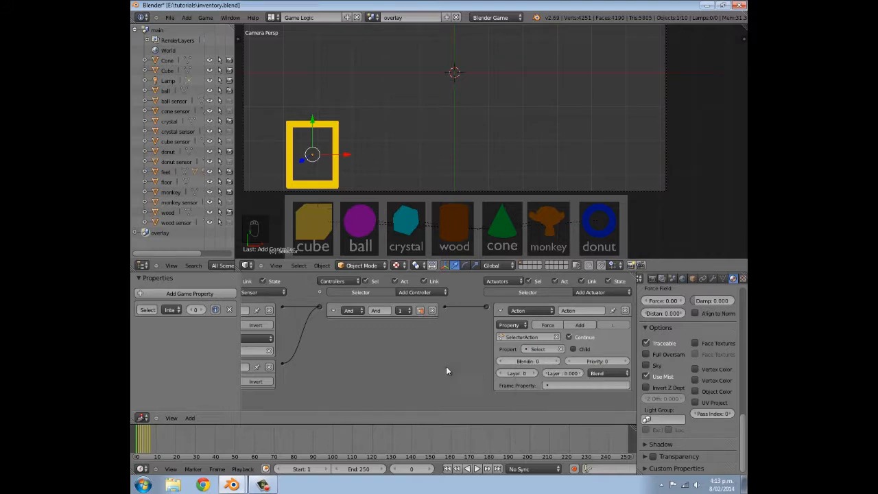
Rename the game property to number and reassign it in the Property sensor and the Action actuator
middle_drag(446, 366, 504, 367)
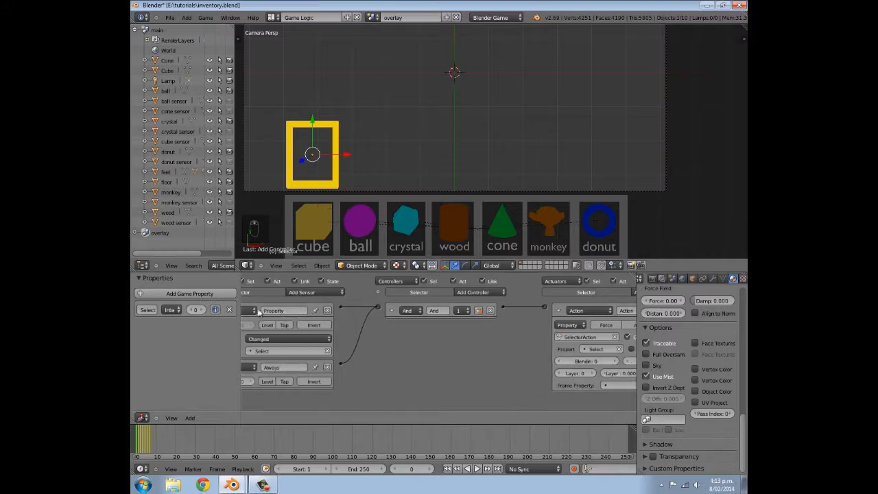
click(147, 309)
key(Return)
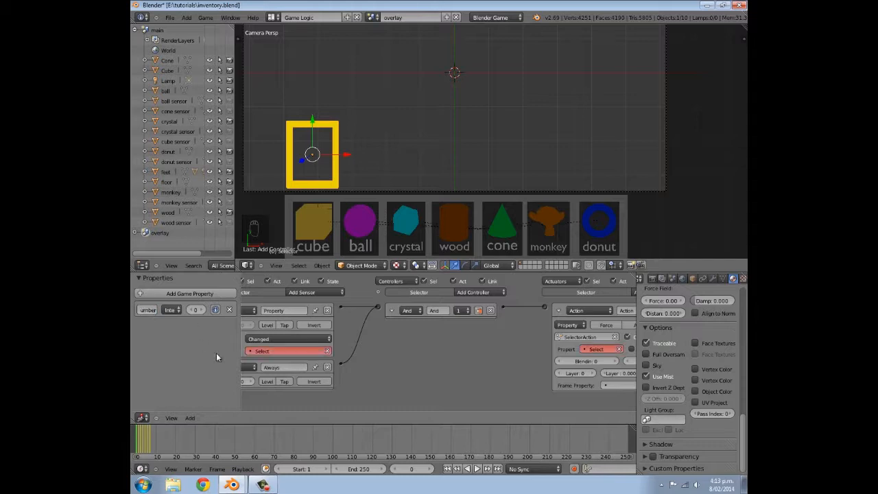
click(262, 352)
click(265, 364)
click(594, 352)
click(596, 363)
Collapse the Action actuator, the Property sensor and the Always sensor
scroll(424, 352, down, 2)
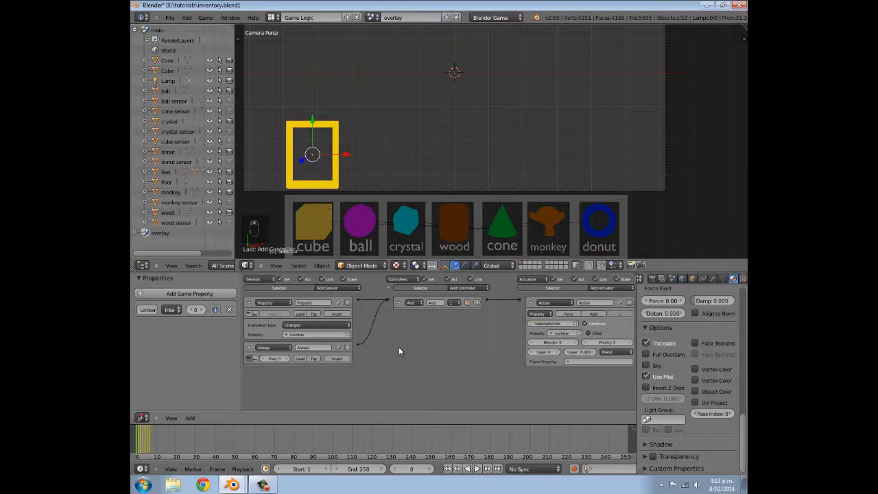
click(529, 303)
click(250, 303)
click(248, 315)
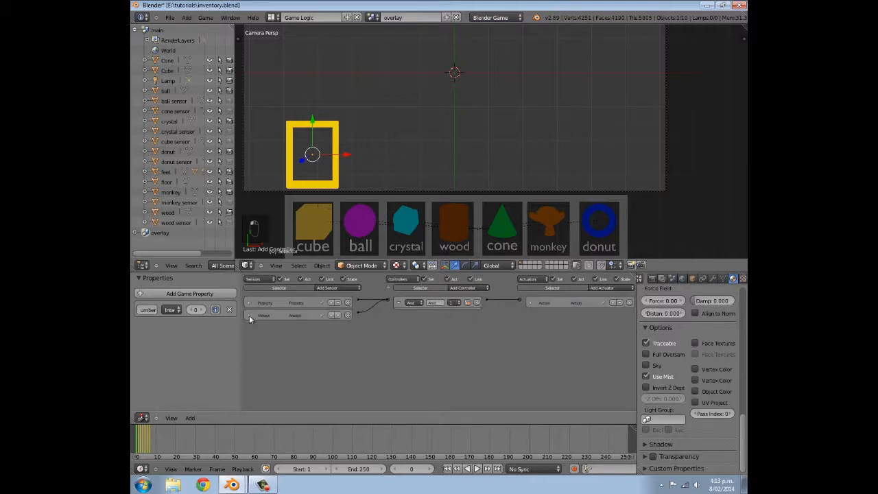
Add a Keyboard sensor for the 1 key and enable Tap on it
click(328, 289)
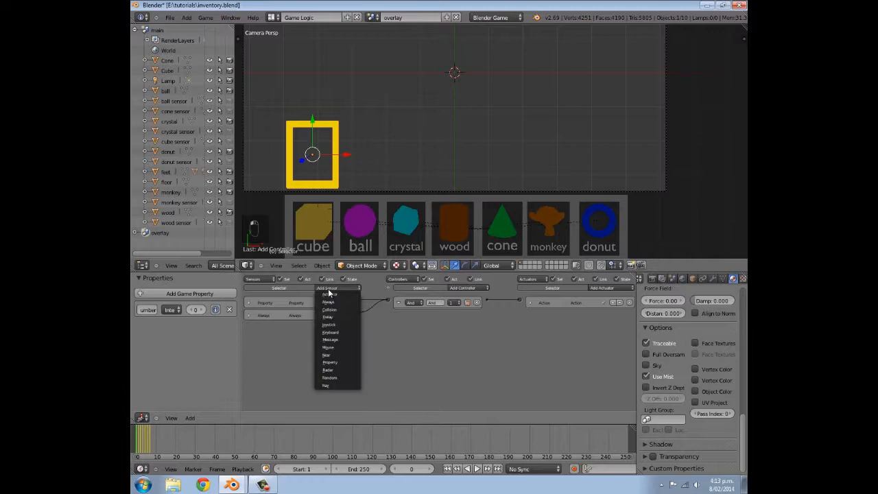
click(345, 332)
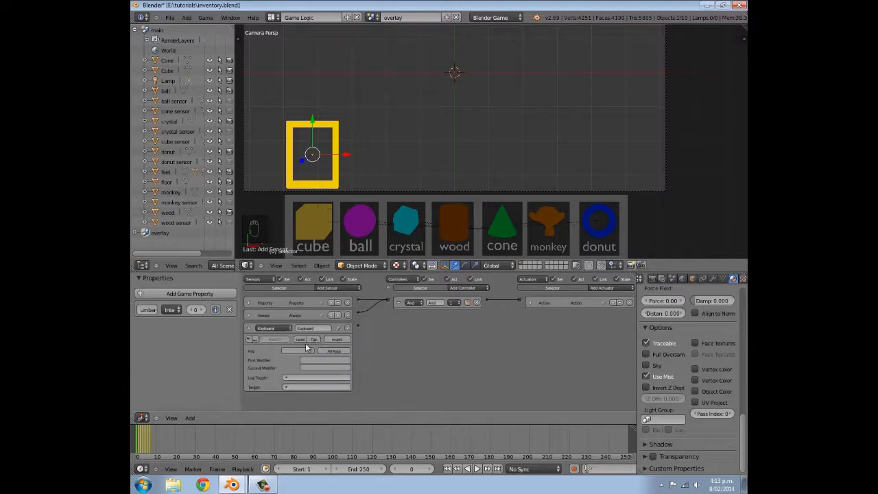
key(1)
click(315, 340)
Add a Property actuator and link the Keyboard sensor to it through a second And controller
click(592, 289)
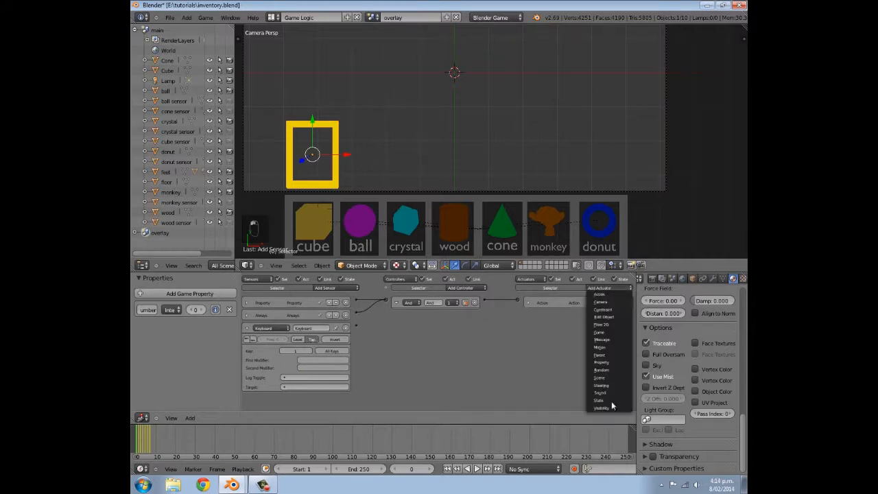
click(606, 362)
drag(356, 326, 519, 312)
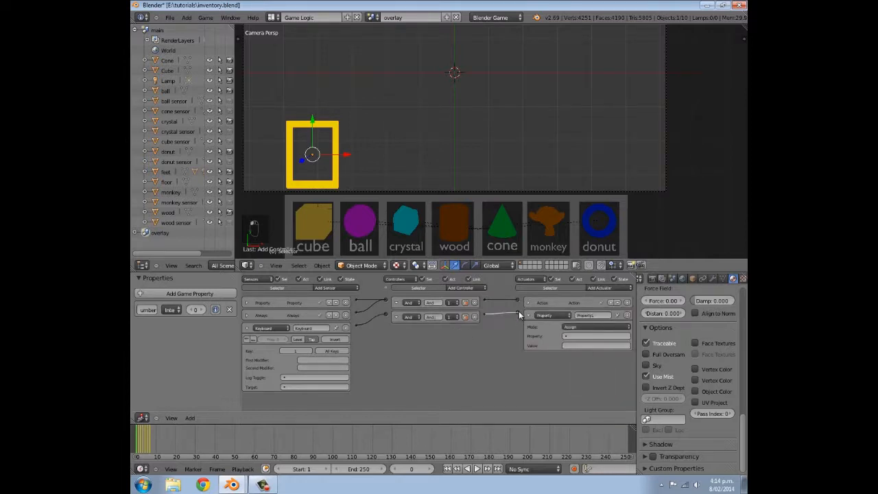
Set the Property actuator to assign the value 1 to the number property
click(580, 333)
click(585, 345)
text(1)
key(Return)
Collapse the Property actuator and both And controllers
scroll(587, 345, up, 5)
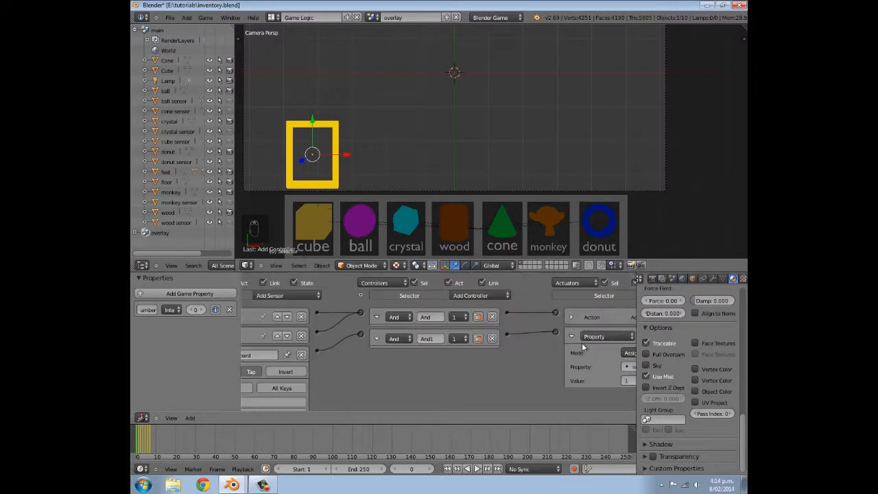
click(571, 335)
scroll(429, 355, down, 2)
scroll(428, 356, down, 1)
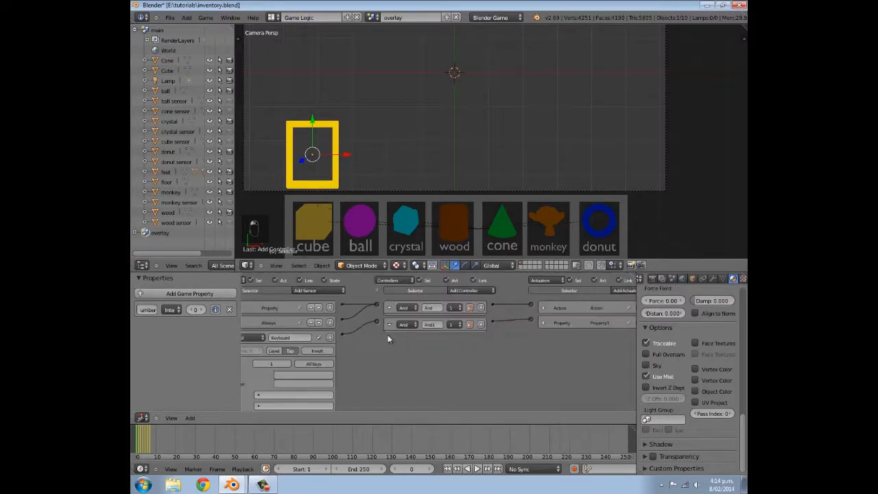
click(388, 323)
click(389, 308)
middle_drag(449, 337, 490, 365)
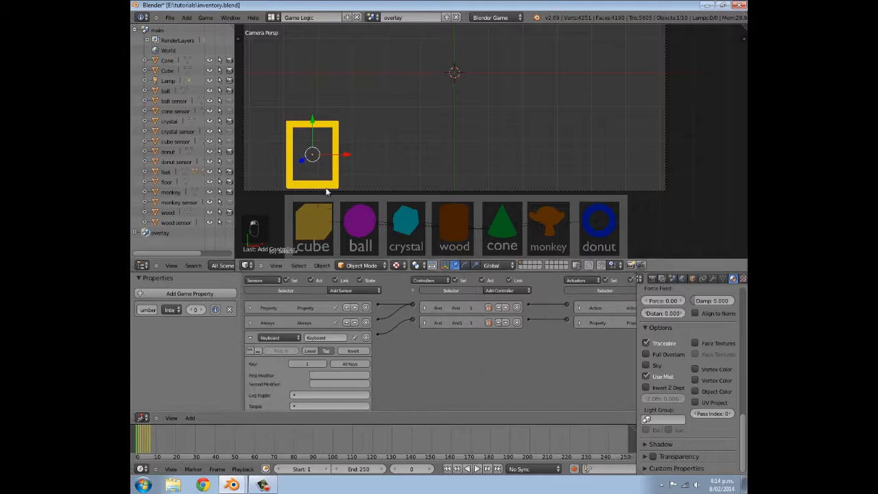
scroll(368, 337, down, 2)
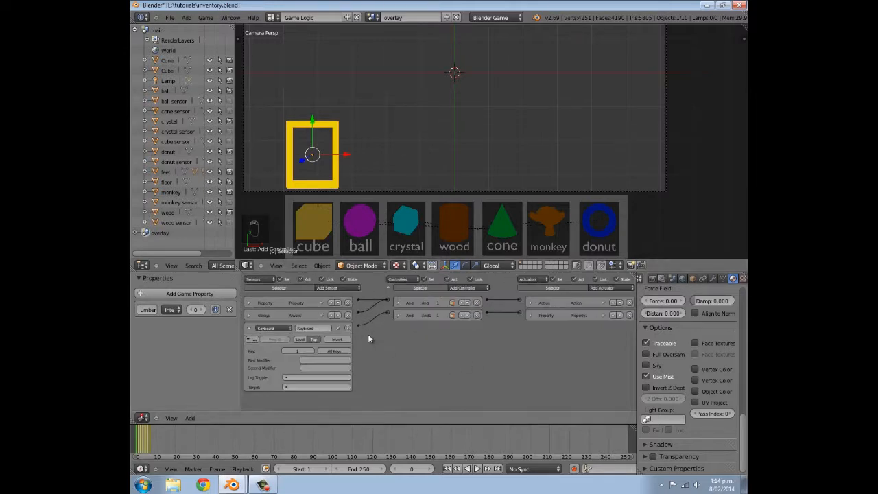
Go to frame 7, run the game to test the Selector's response to the number 1 control, and end the game
click(154, 441)
drag(154, 443, 151, 439)
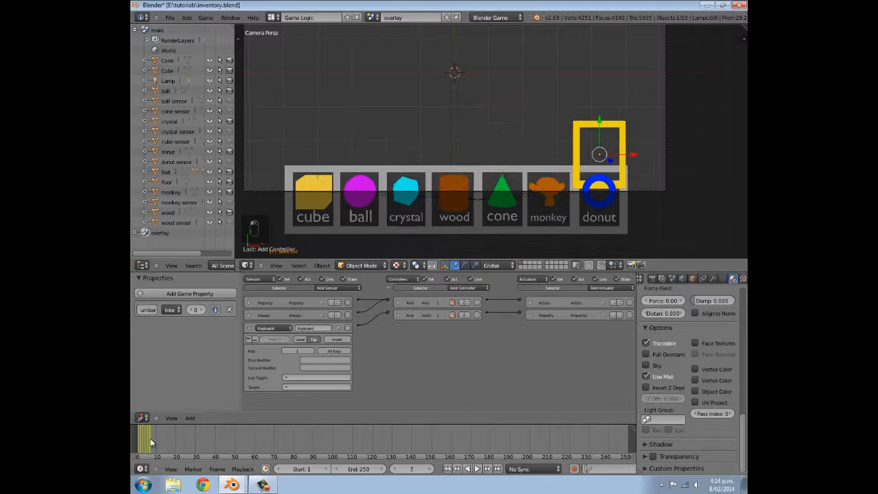
scroll(470, 158, down, 2)
shift+middle_drag(473, 119, 472, 158)
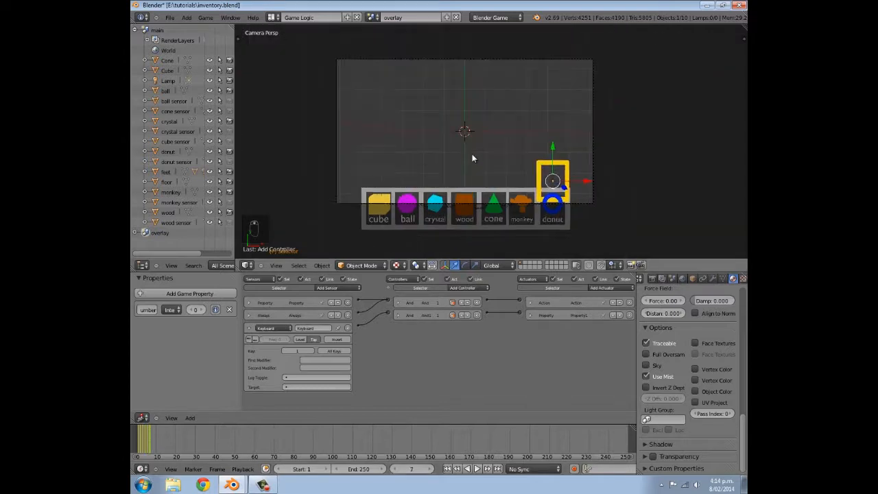
key(p)
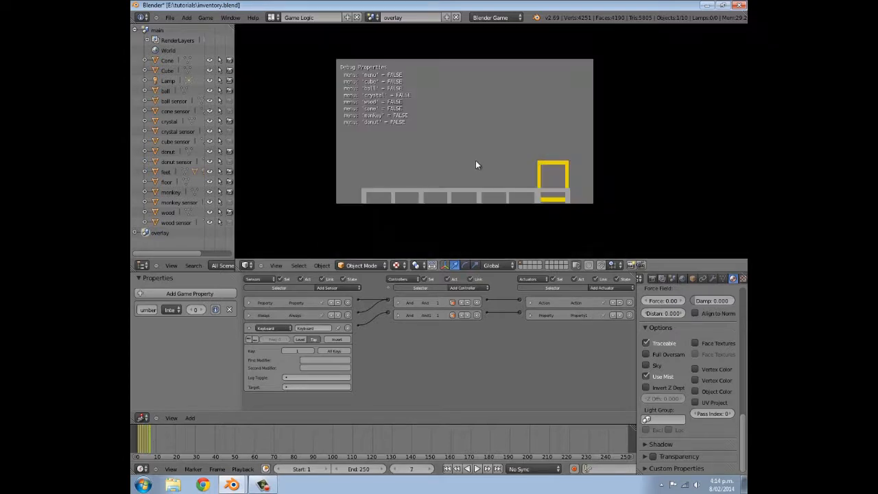
key(1)
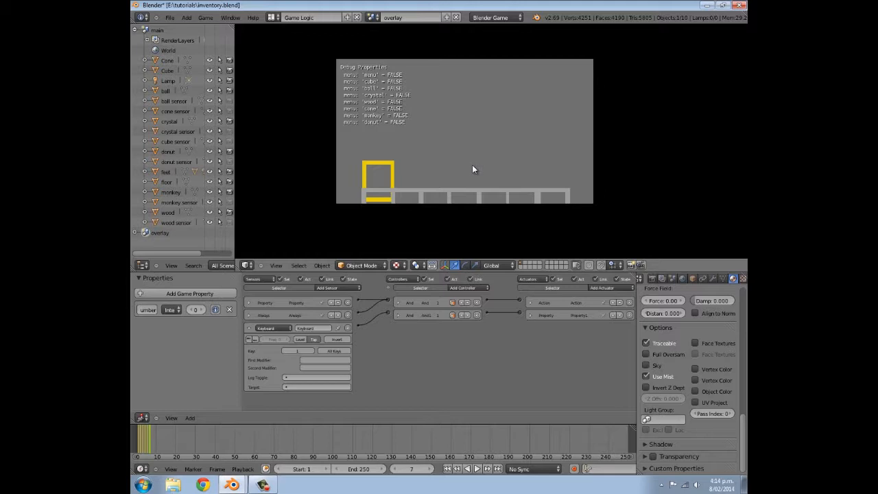
key(Escape)
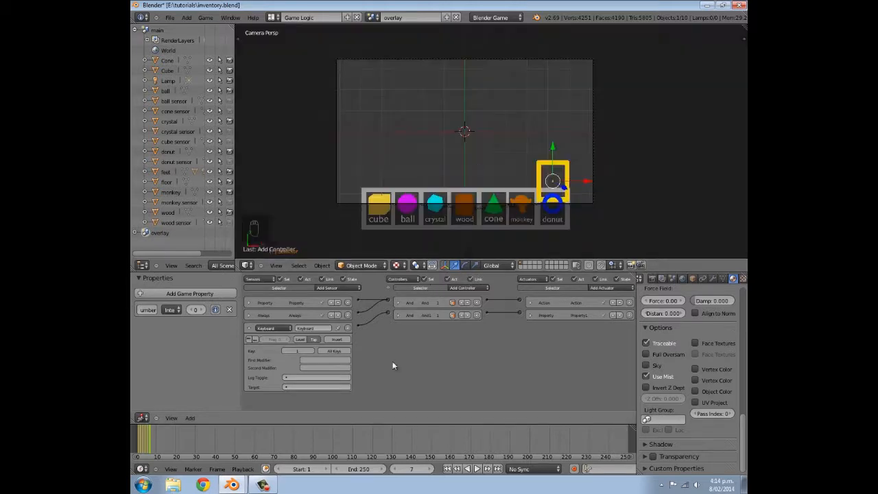
Collapse the existing Keyboard sensor and add three more Keyboard sensors to the Selector
click(250, 328)
click(335, 289)
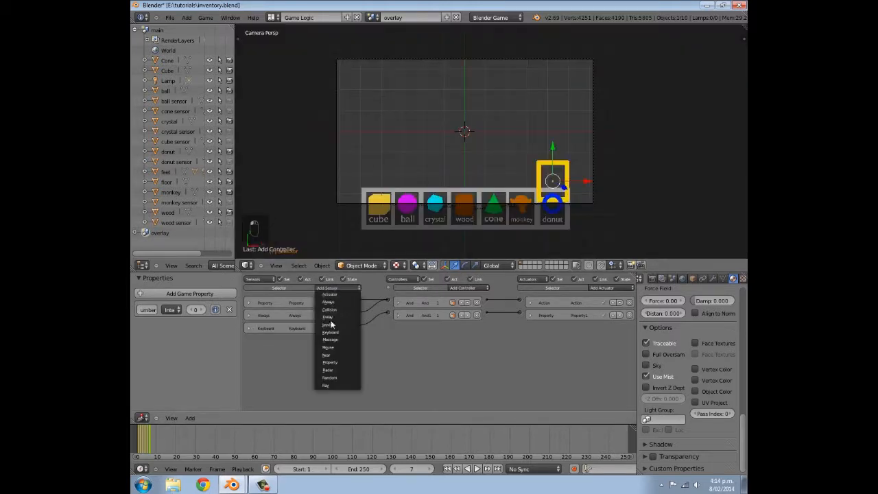
click(335, 333)
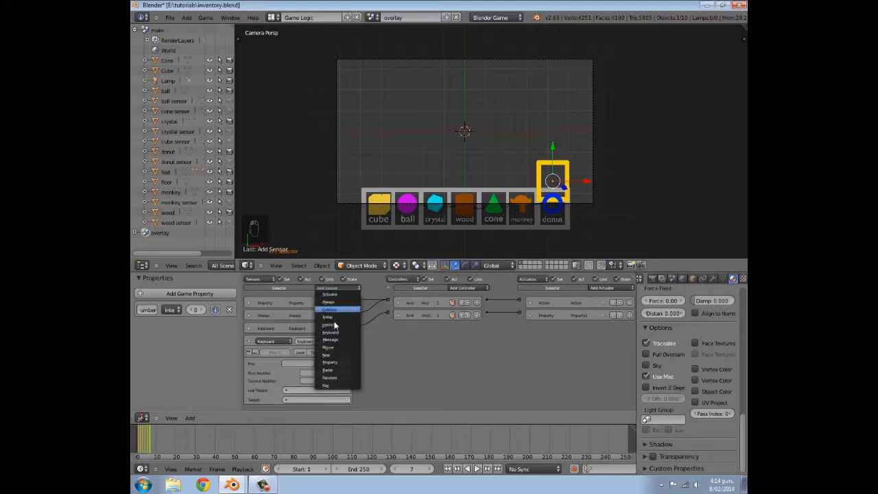
click(335, 333)
click(334, 288)
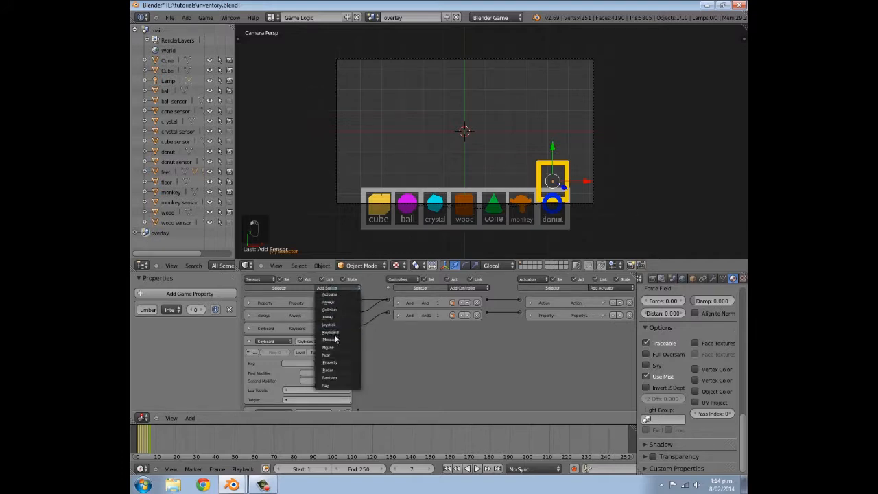
click(332, 333)
Rename the first two Keyboard sensors 1 and 2, assign key 2 to the second, and collapse both
click(252, 330)
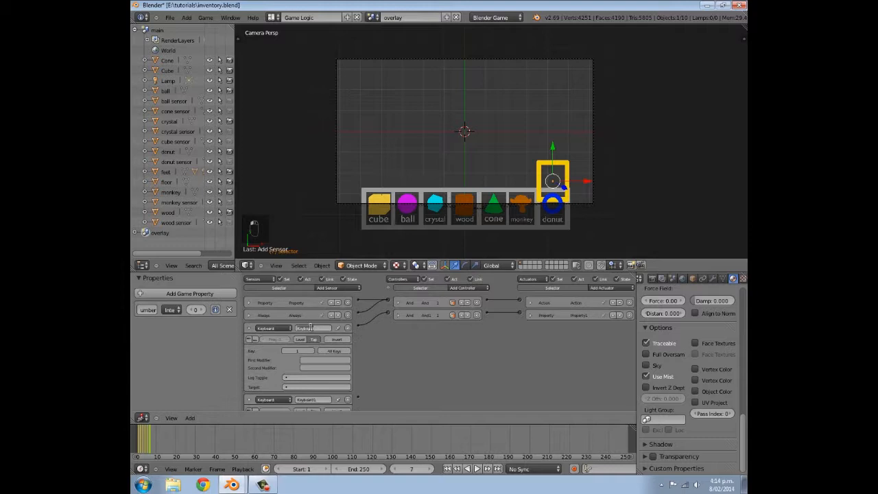
click(250, 330)
click(250, 342)
click(251, 342)
click(305, 342)
text(2)
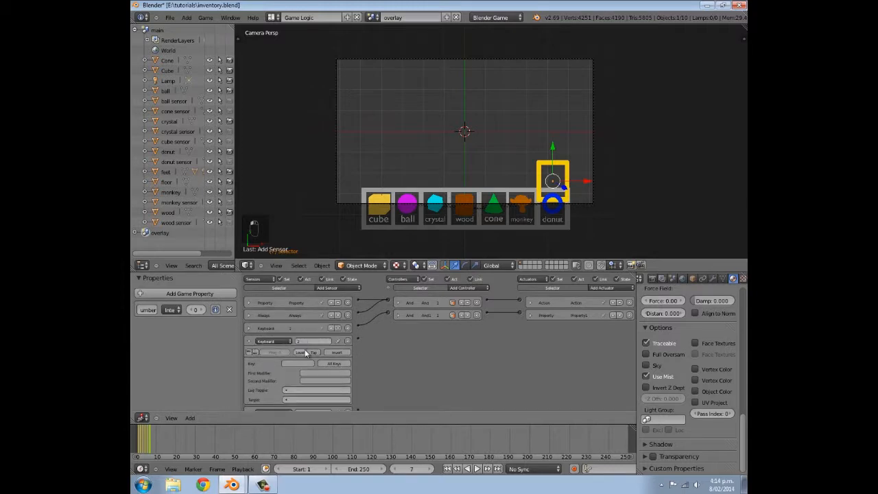
click(297, 364)
click(250, 342)
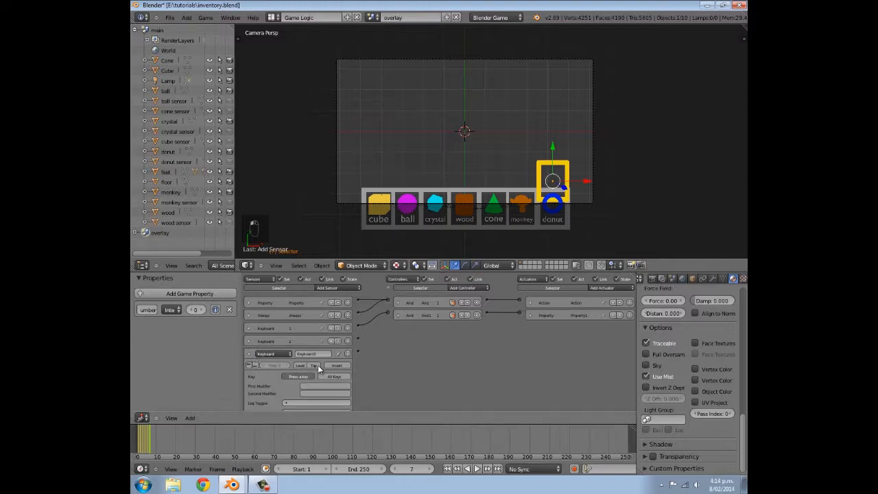
Assign key 3 to the third Keyboard sensor and key 4 to the fourth
click(301, 377)
key(3)
click(248, 354)
click(299, 389)
key(4)
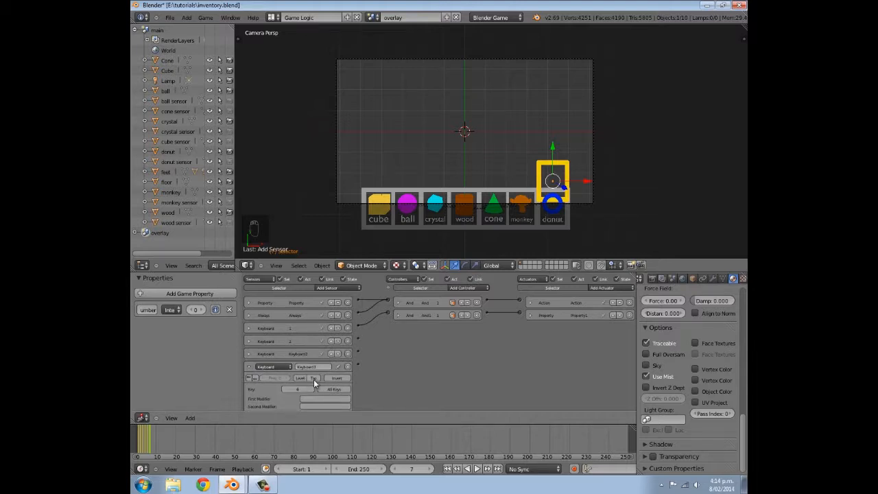
Rename the third and fourth Keyboard sensors 3 and 4, and collapse both
click(252, 355)
click(306, 353)
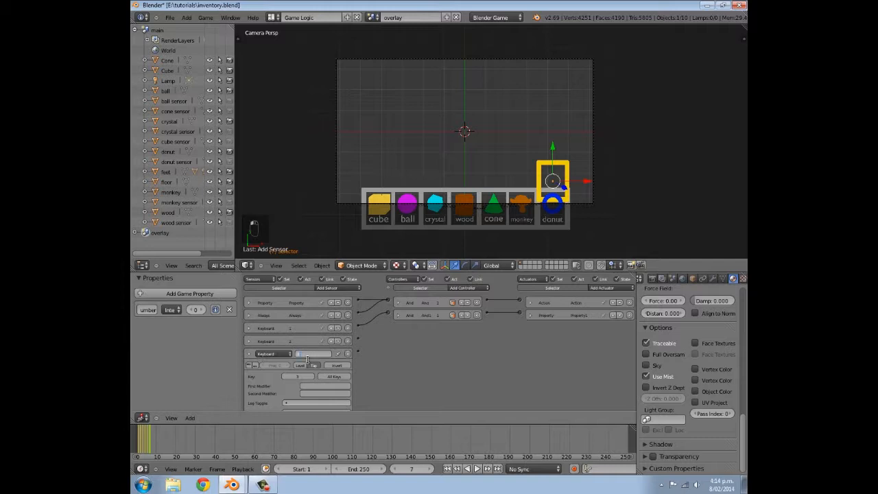
click(250, 354)
click(309, 367)
text(4)
click(249, 367)
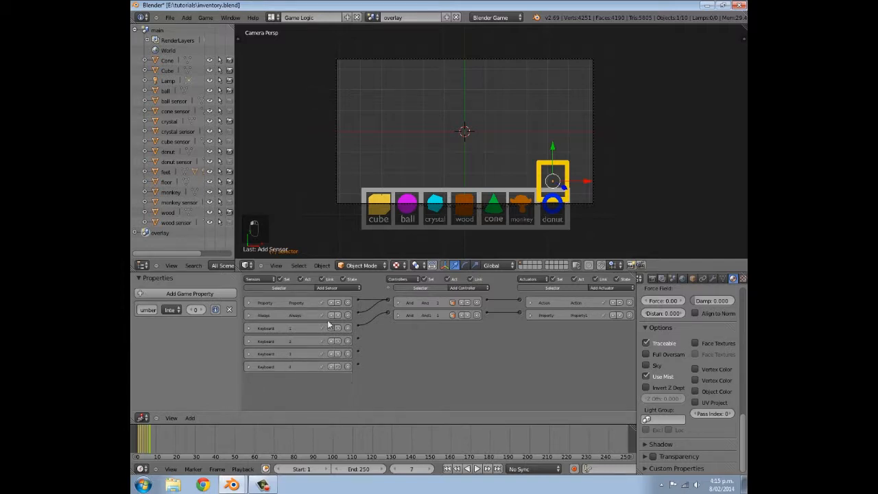
Add three further Keyboard sensors below sensor 4
click(329, 288)
click(329, 332)
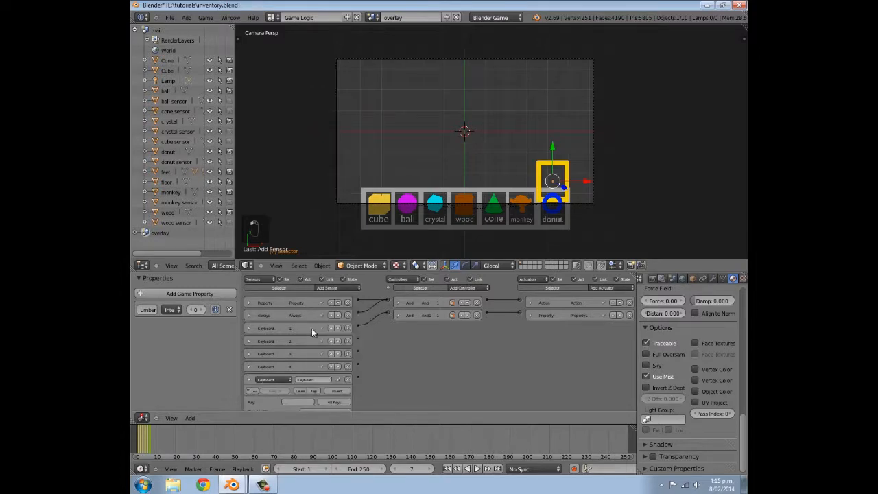
scroll(296, 356, down, 2)
scroll(309, 329, up, 2)
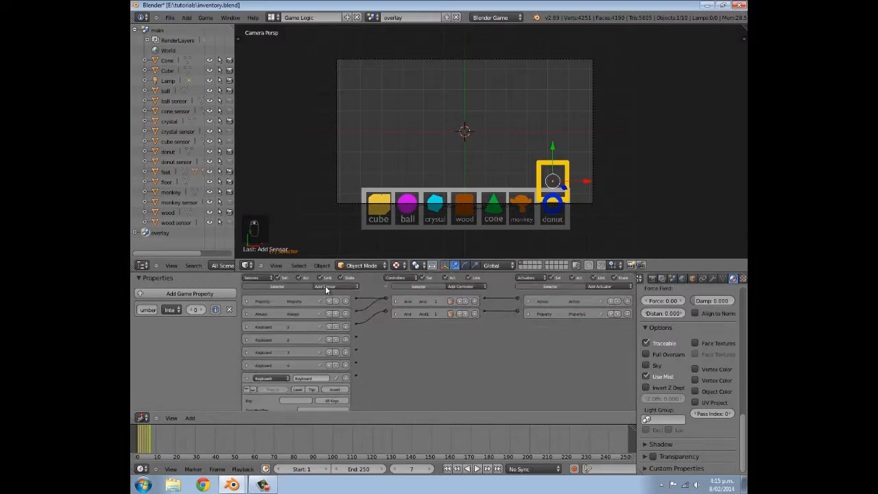
click(328, 287)
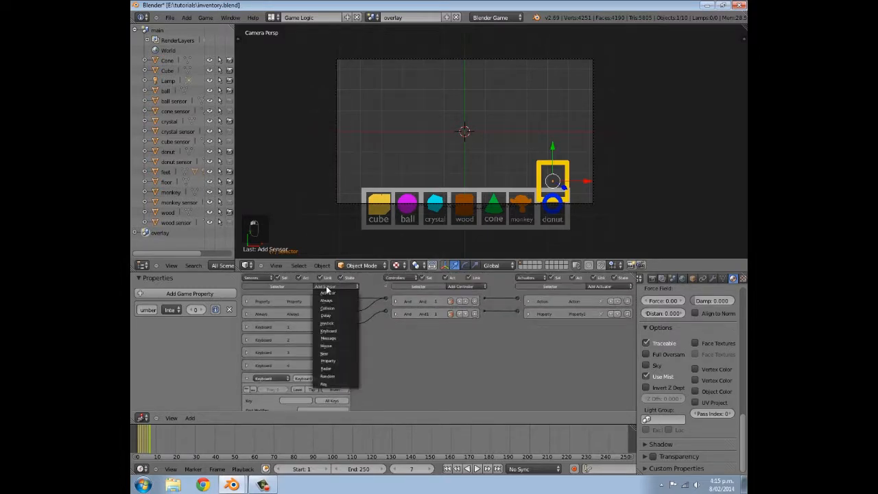
click(327, 331)
Assign keys 5, 6 and 7 to the three new Keyboard sensors and enable Tap on them
scroll(304, 326, down, 3)
key(5)
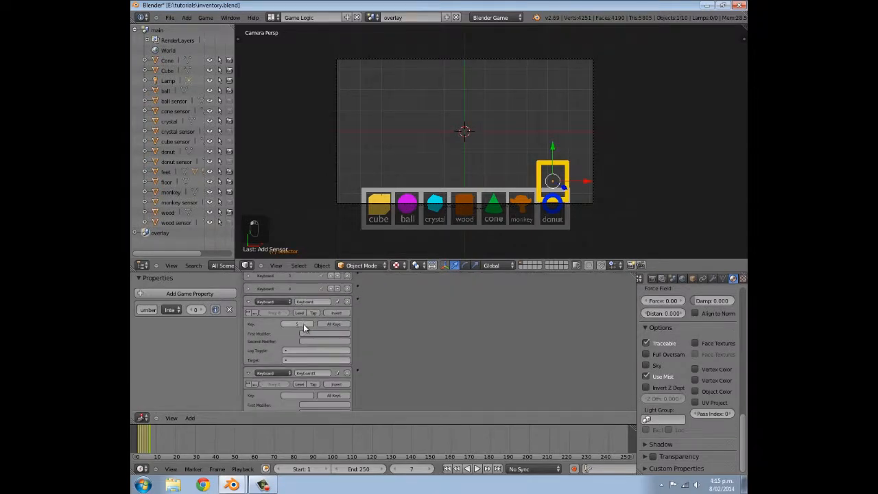
scroll(309, 352, down, 2)
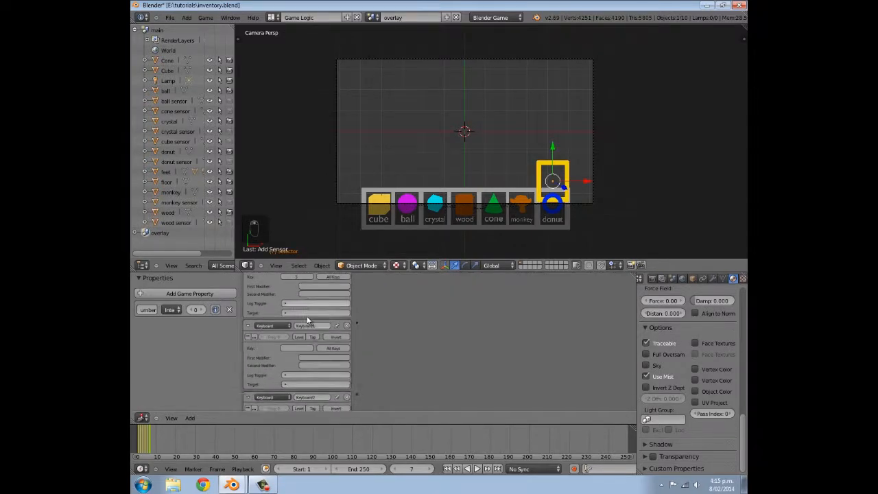
key(6)
scroll(300, 350, down, 2)
click(304, 363)
key(7)
scroll(317, 363, up, 1)
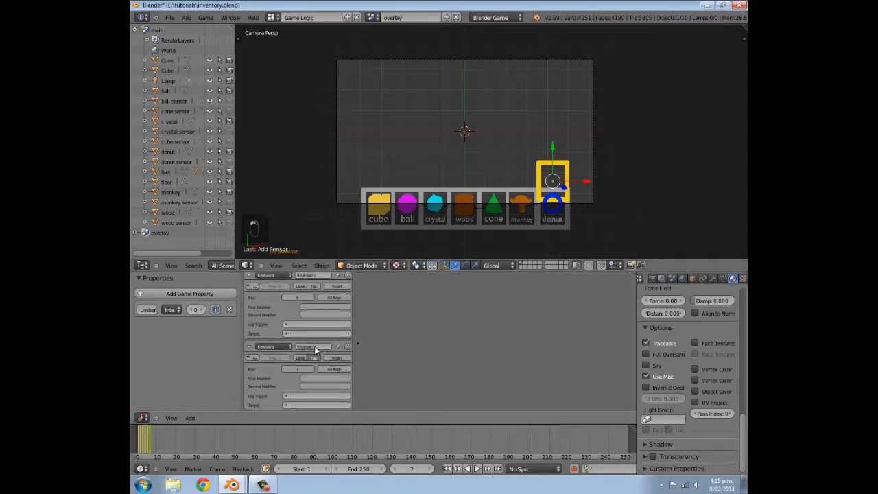
middle_drag(315, 317, 313, 359)
click(313, 329)
middle_drag(307, 316, 302, 381)
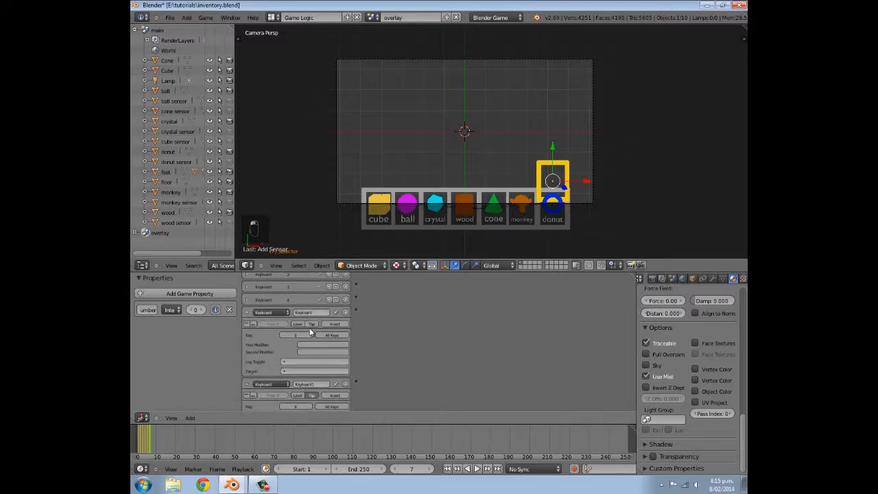
Rename the last three Keyboard sensors 5, 6 and 7, and collapse them
click(303, 312)
text(5)
click(248, 312)
click(308, 325)
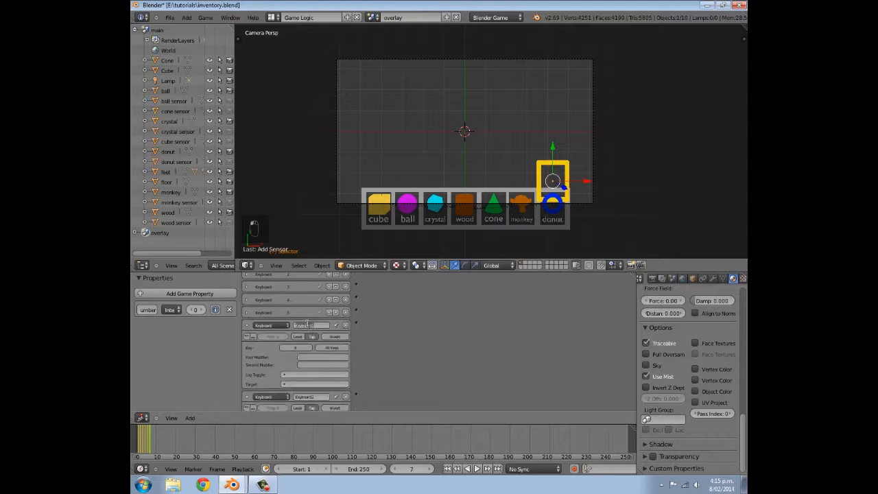
text(6)
click(247, 325)
click(305, 340)
text(7)
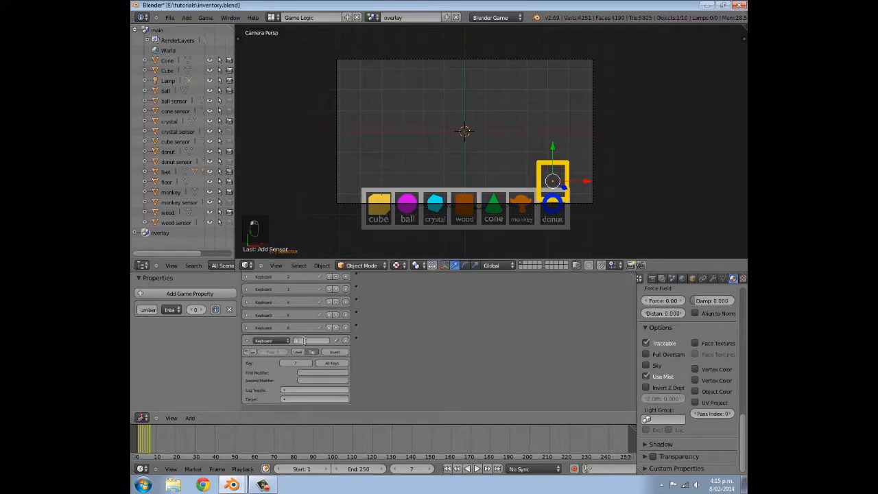
click(249, 343)
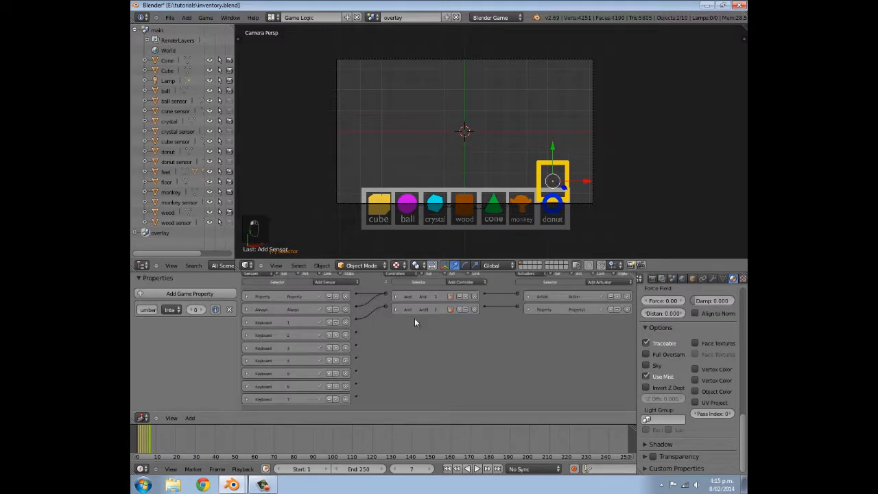
Add six more Property actuators to the Selector
click(621, 288)
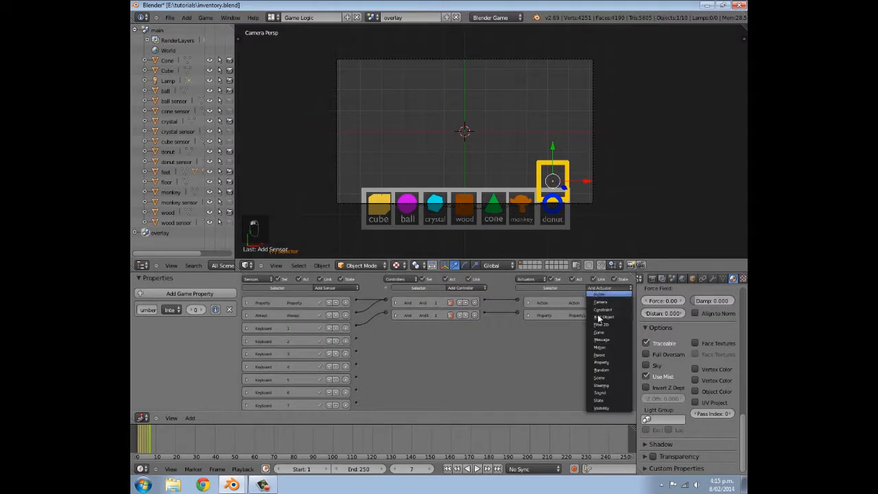
click(606, 362)
click(597, 290)
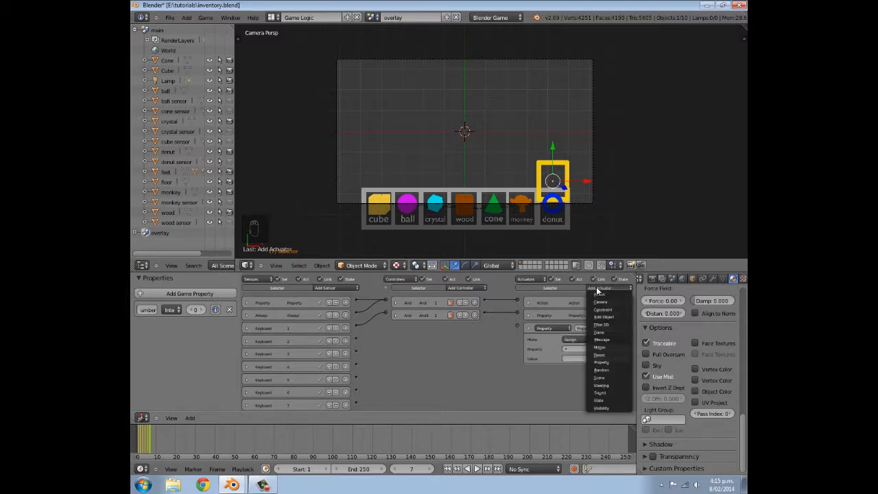
key(y)
click(596, 287)
key(y)
click(596, 288)
key(y)
Link Keyboard sensors 2, 3 and 4 to separate new Property actuators through And controllers, and collapse those bricks
mouse_move(596, 290)
middle_down()
mouse_move(596, 280)
mouse_move(596, 288)
middle_up()
drag(356, 339, 515, 368)
drag(356, 362, 518, 410)
middle_drag(521, 412, 521, 378)
click(528, 293)
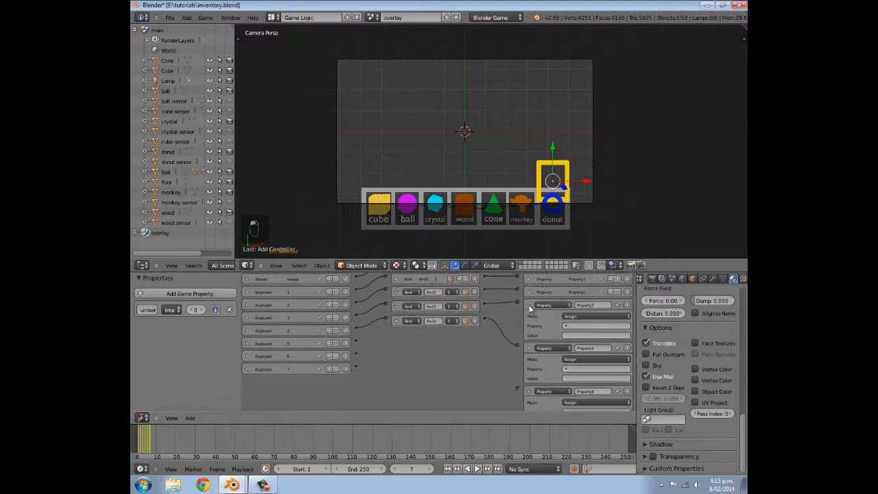
click(528, 306)
click(397, 292)
click(396, 305)
click(396, 318)
click(528, 318)
Link Keyboard sensors 5, 6 and 7 to the remaining Property actuators through And controllers, and collapse the bricks
drag(356, 341, 519, 342)
click(528, 331)
click(396, 332)
click(529, 344)
click(395, 357)
drag(356, 380, 518, 367)
middle_drag(542, 359, 531, 384)
click(396, 392)
click(529, 392)
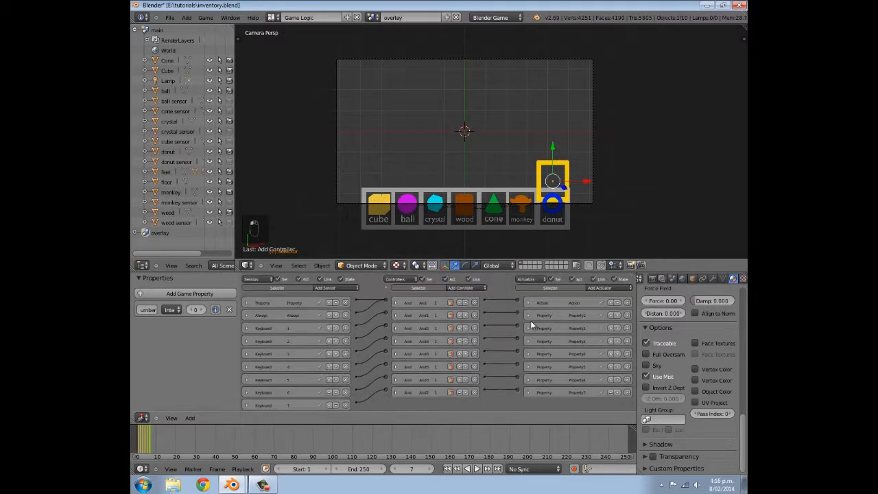
Set the Property2 actuator to assign the value 2 to the number property, and collapse it
click(529, 328)
click(594, 349)
click(583, 361)
click(585, 358)
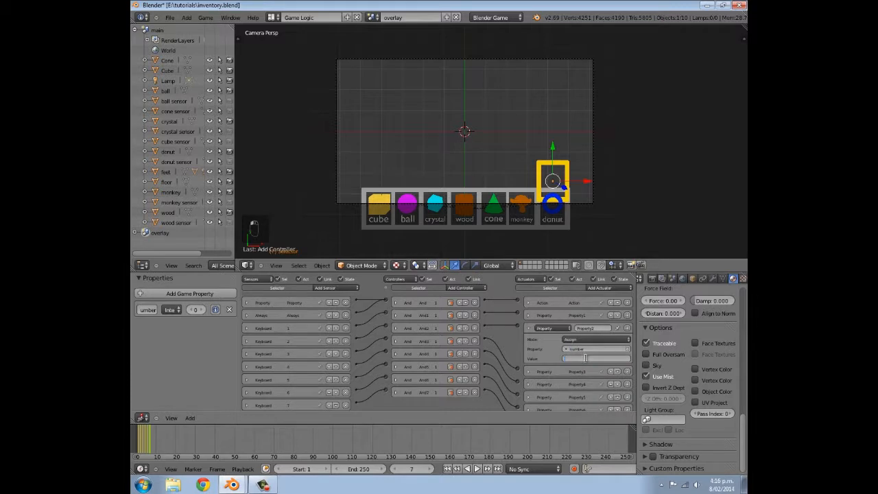
click(530, 327)
Set the Property3 actuator to assign the value 3 to the number property, and collapse it
click(528, 339)
click(573, 362)
click(577, 372)
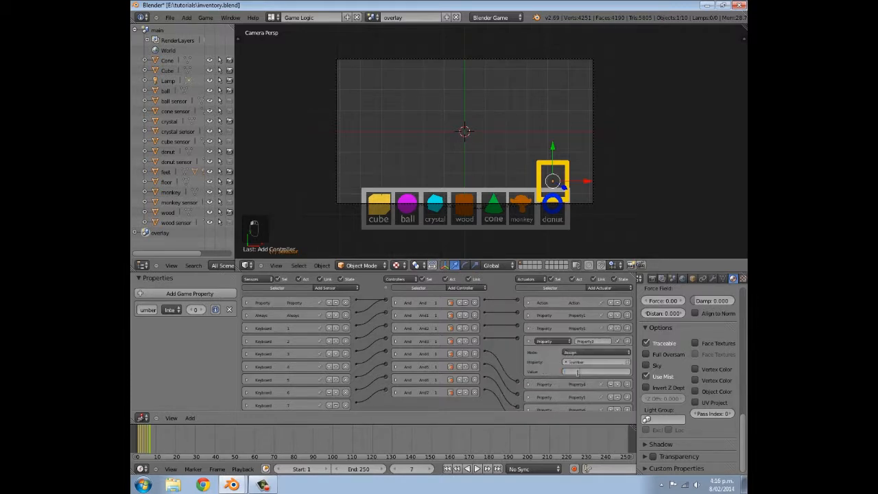
click(529, 341)
Rename the first three Property actuators 1, 2 and 3 to match their assigned values
click(529, 315)
click(587, 315)
text(1)
click(529, 315)
click(529, 328)
click(584, 329)
text(2)
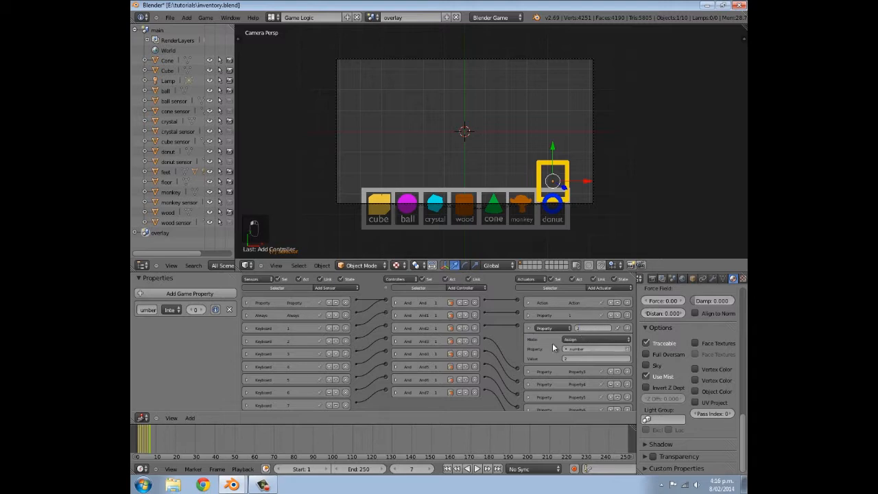
click(529, 328)
click(529, 341)
click(585, 341)
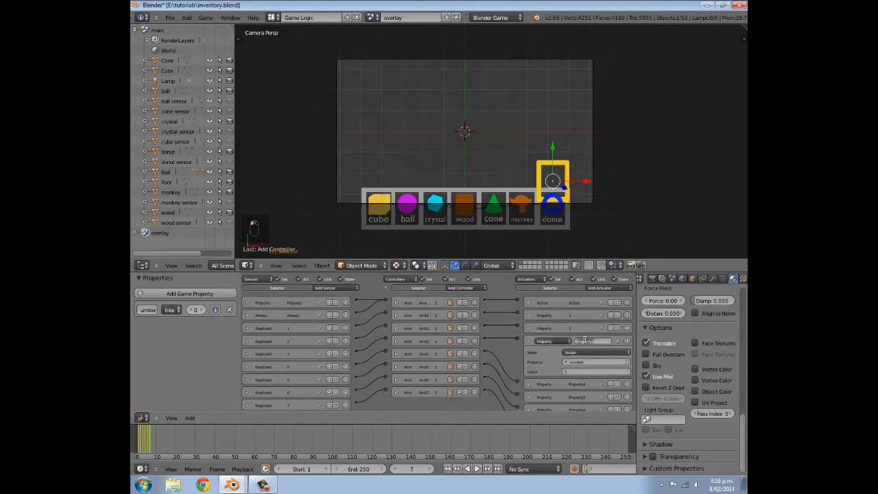
text(3)
click(529, 341)
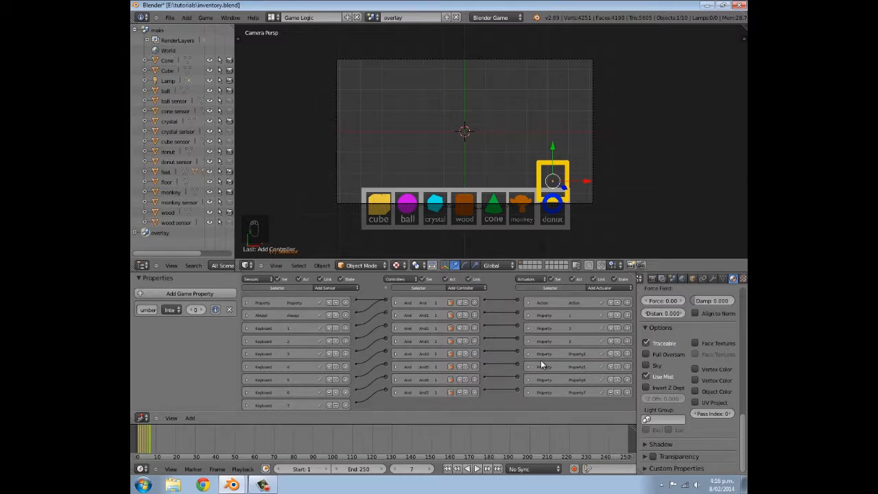
Set the Property4 actuator to assign the value 4 to the number property, and collapse it
click(529, 353)
click(574, 376)
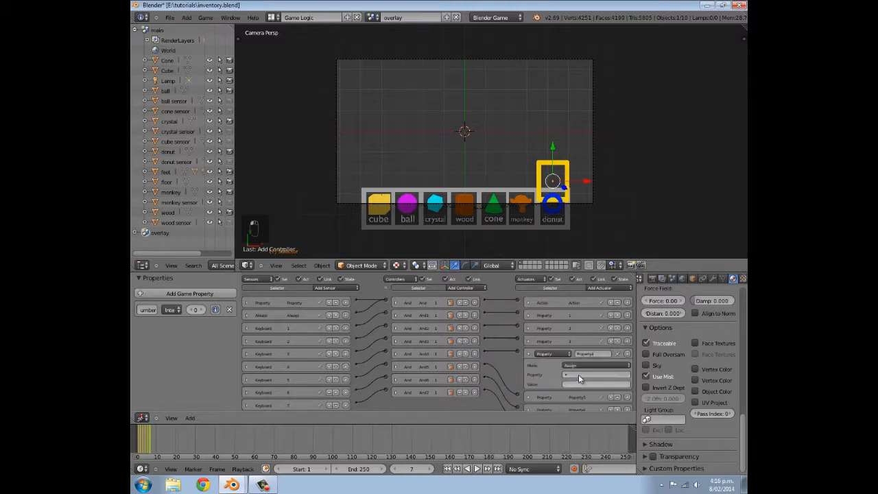
click(571, 384)
click(580, 384)
text(4)
key(Return)
click(526, 353)
Set the Property5 actuator to assign the value 5 to the number property, and collapse it
click(529, 367)
click(572, 388)
click(578, 398)
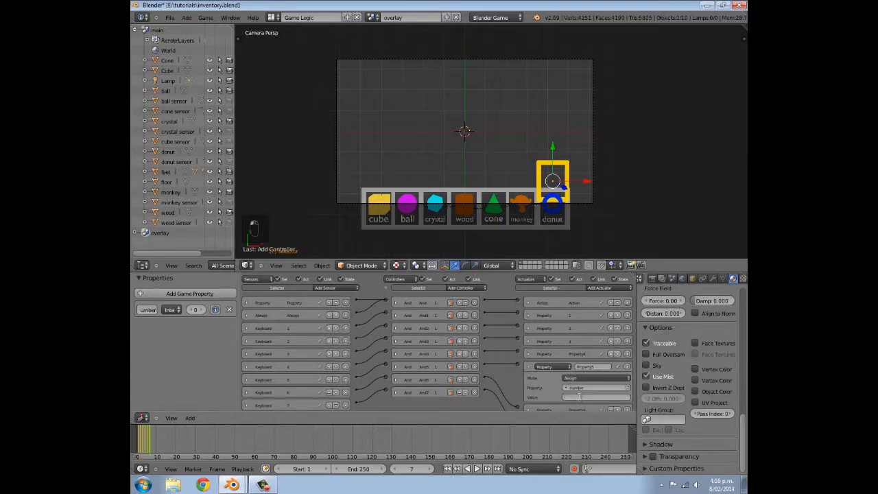
text(5)
key(Return)
click(528, 366)
Set the Property6 actuator to assign the number of its linked Keyboard sensor to the number property, and collapse it
click(530, 379)
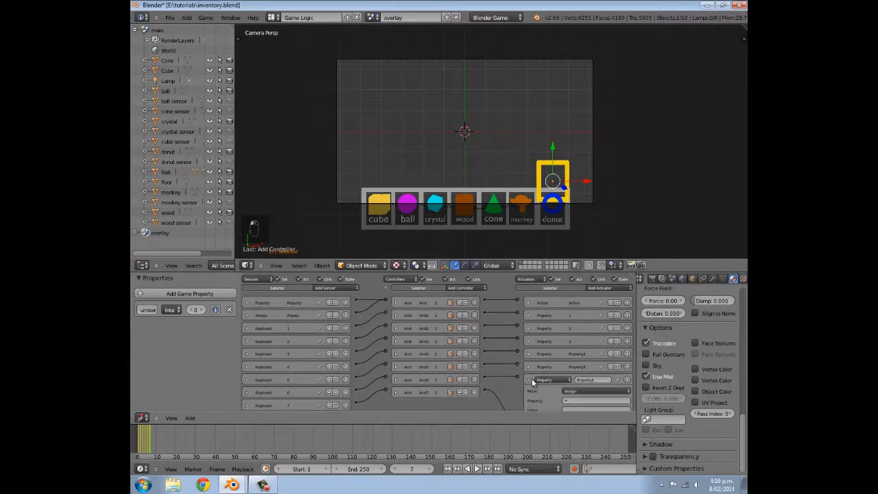
click(578, 403)
click(578, 335)
scroll(587, 384, down, 1)
click(584, 395)
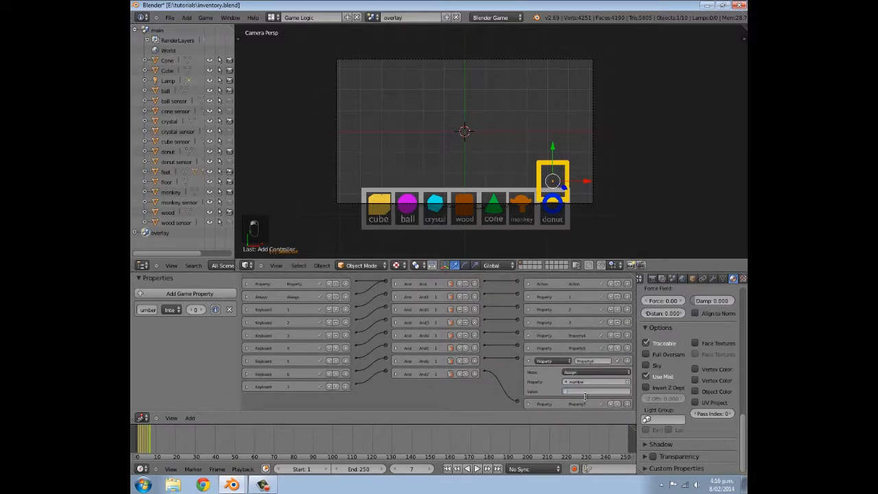
click(529, 361)
Set the Property7 actuator to assign the value 7 to the number property, and collapse it
click(529, 375)
scroll(587, 384, down, 1)
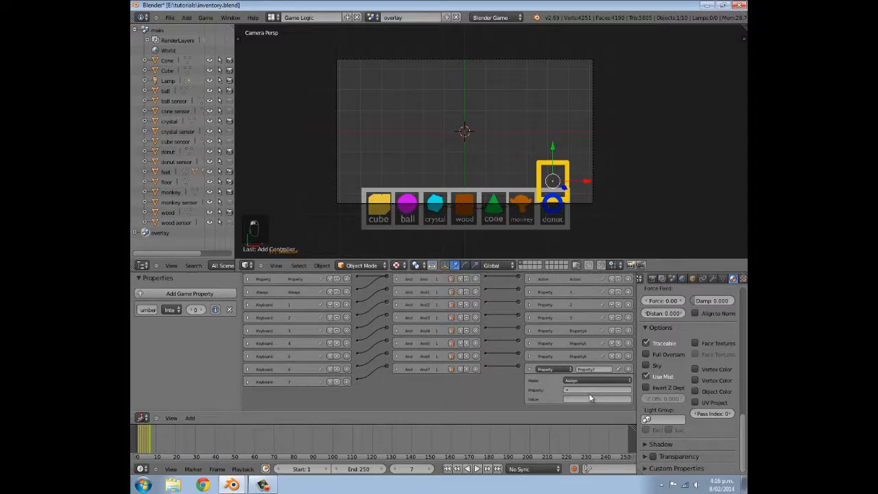
click(588, 390)
click(590, 400)
click(589, 398)
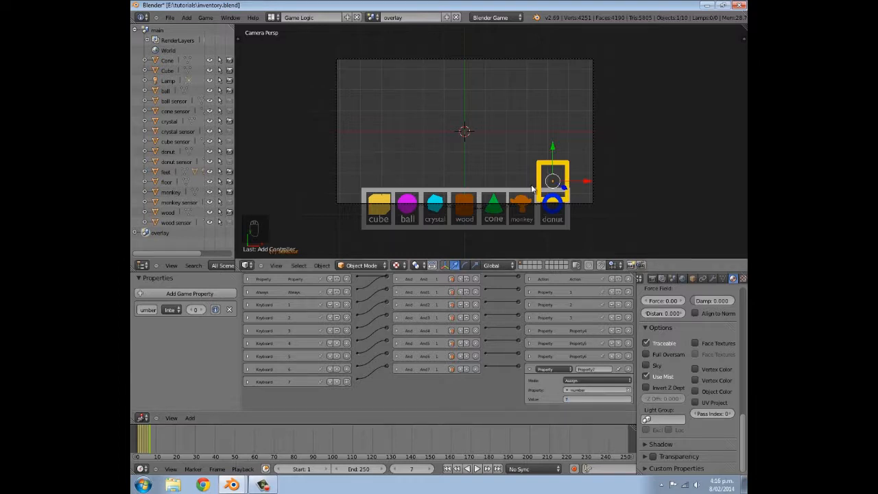
click(529, 369)
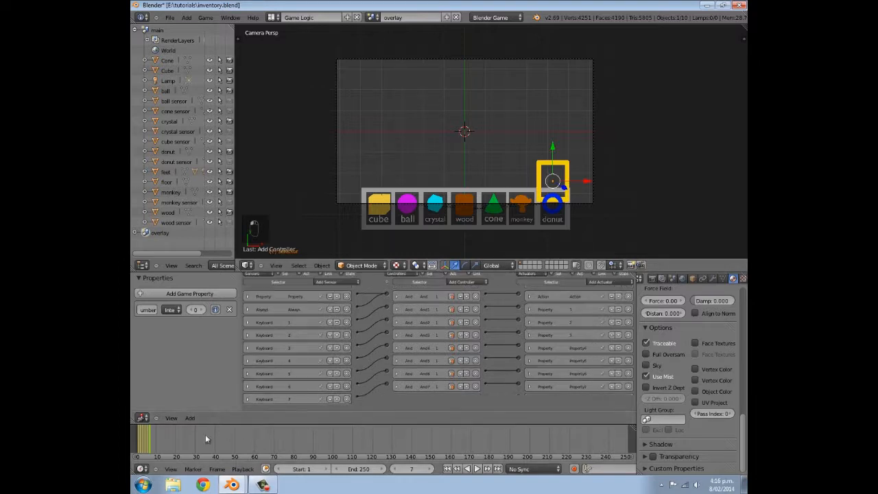
Run the game from frame 0, open and close the inventory to check the Selector, and stop the game
click(138, 439)
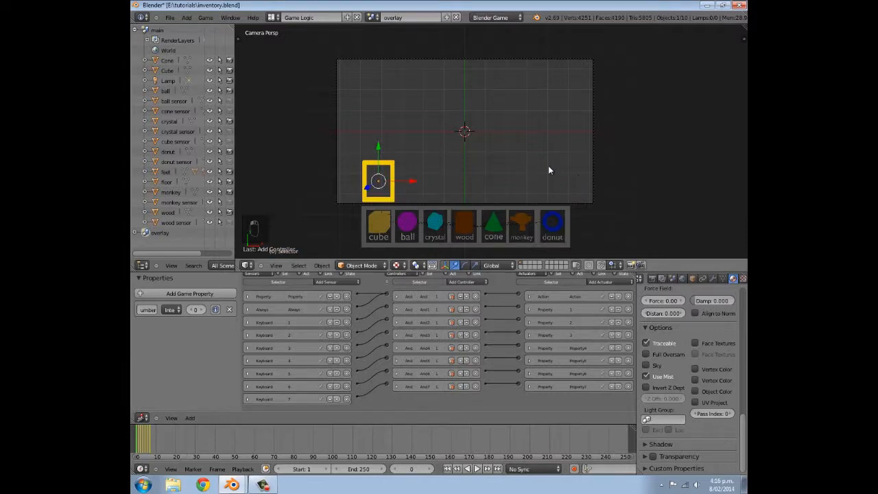
key(p)
key(space)
key(space)
key(space)
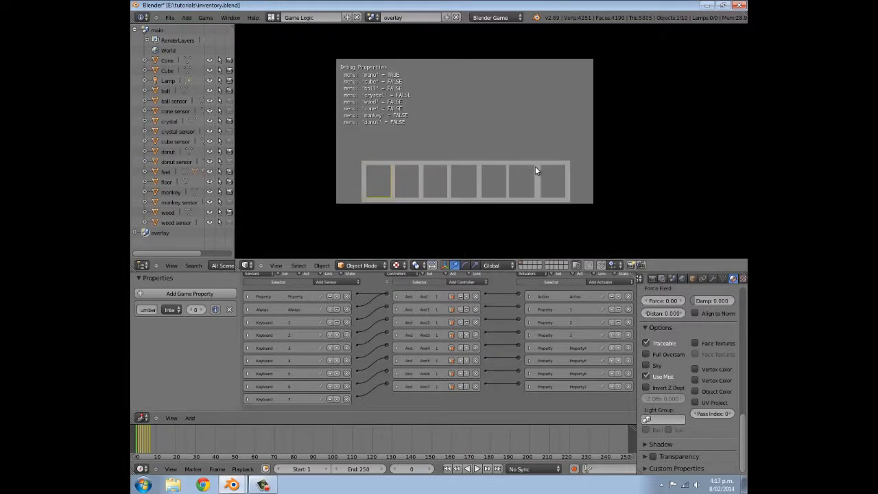
key(space)
key(space)
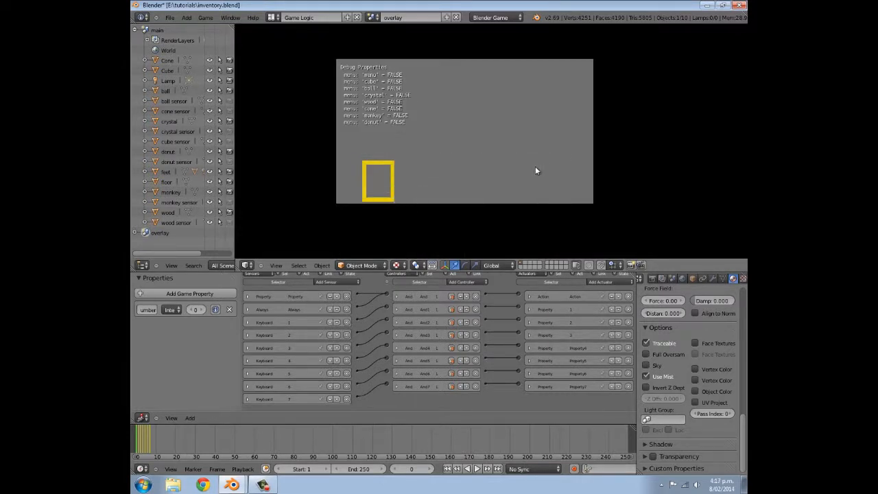
key(Escape)
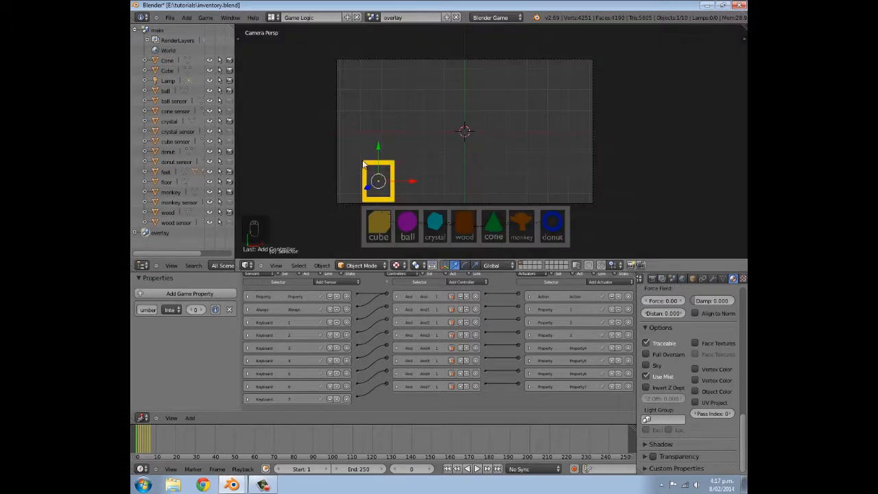
At frame 1, raise the Selector along the Z axis and insert a Location keyframe
middle_drag(369, 175, 497, 128)
shift+middle_drag(498, 206, 477, 137)
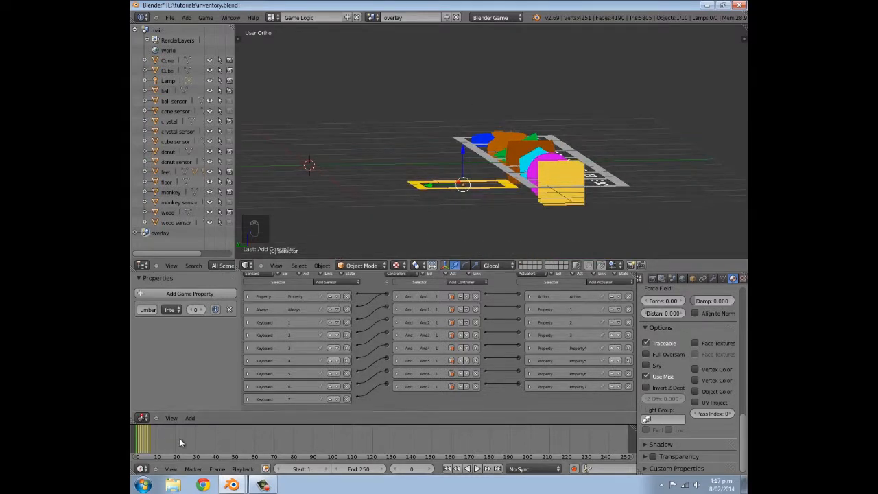
key(Up)
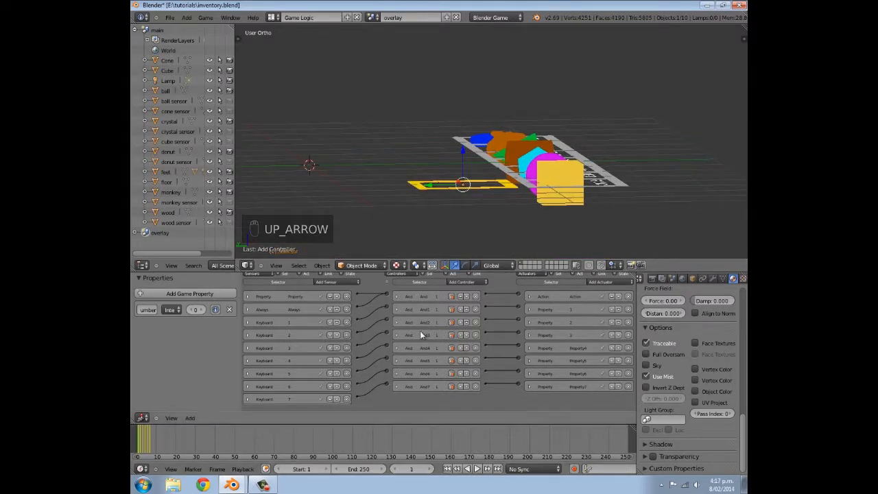
drag(463, 157, 462, 138)
key(i)
click(461, 133)
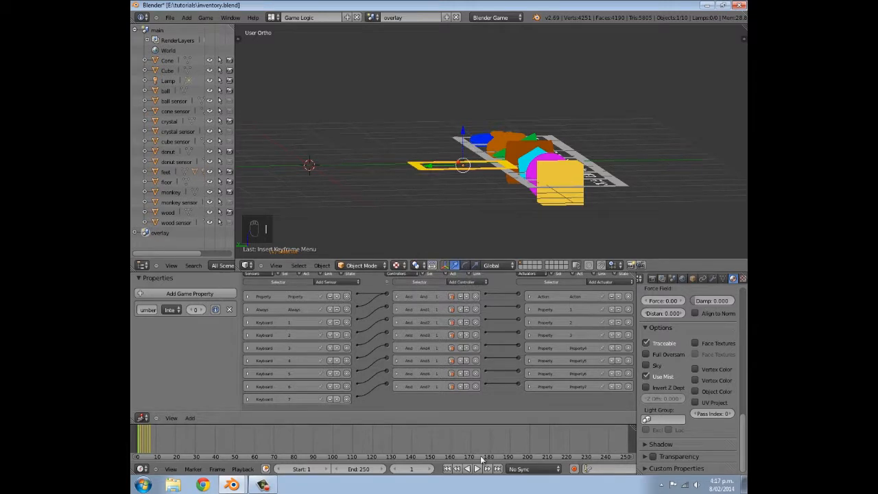
At frame 2, raise the Selector to the same height and insert a Location keyframe
click(430, 469)
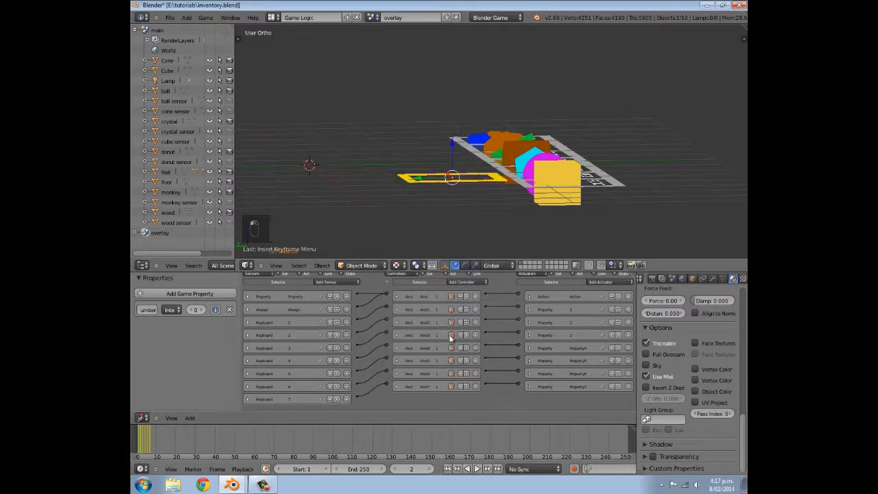
key(g)
click(453, 129)
key(i)
click(455, 130)
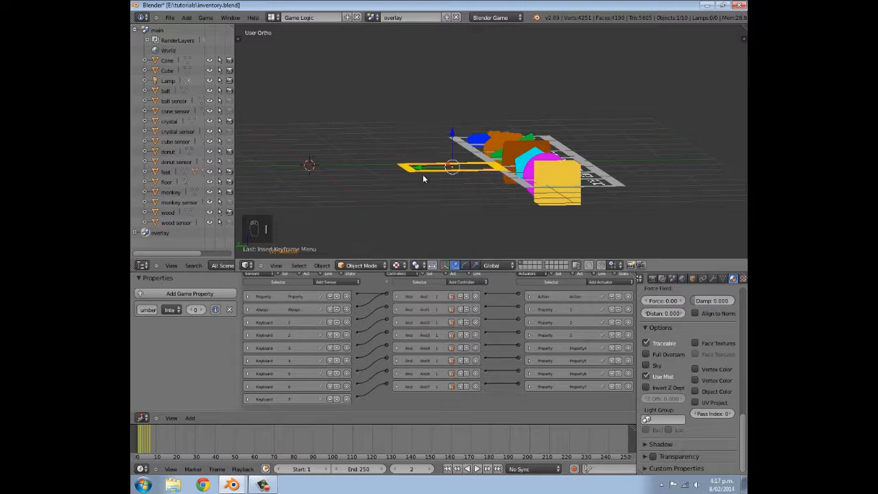
Raise the Selector along Z at frames 3, 4 and 5, inserting a Location keyframe at each
click(431, 469)
middle_drag(456, 152, 443, 142)
key(i)
click(438, 130)
key(Right)
key(i)
click(434, 128)
key(Right)
key(i)
click(437, 129)
Raise the Selector along Z at frames 6 and 7, inserting a Location keyframe at each
key(Right)
key(g)
key(z)
key(i)
drag(438, 124, 437, 128)
click(437, 125)
click(429, 469)
key(i)
click(439, 131)
Return to the camera view at frame 0 and run the game to test moving the Selector with number keys 2 to 5
middle_drag(438, 131, 416, 173)
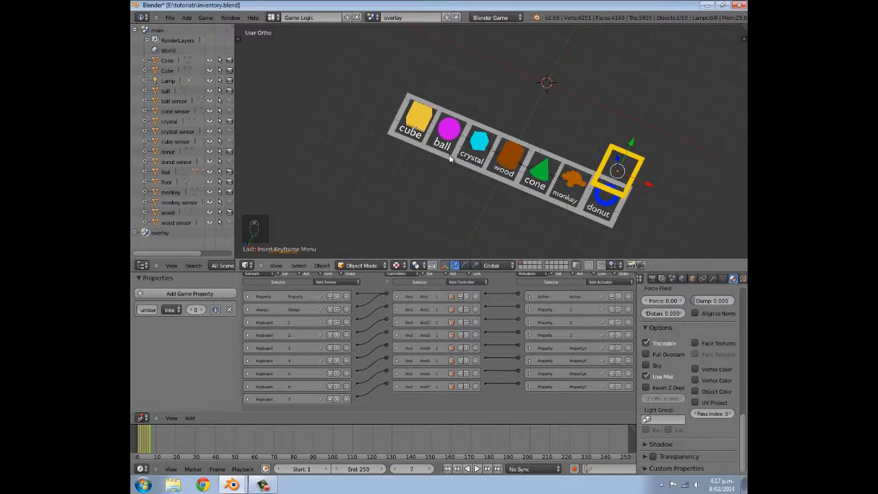
key(KP_1)
key(KP_0)
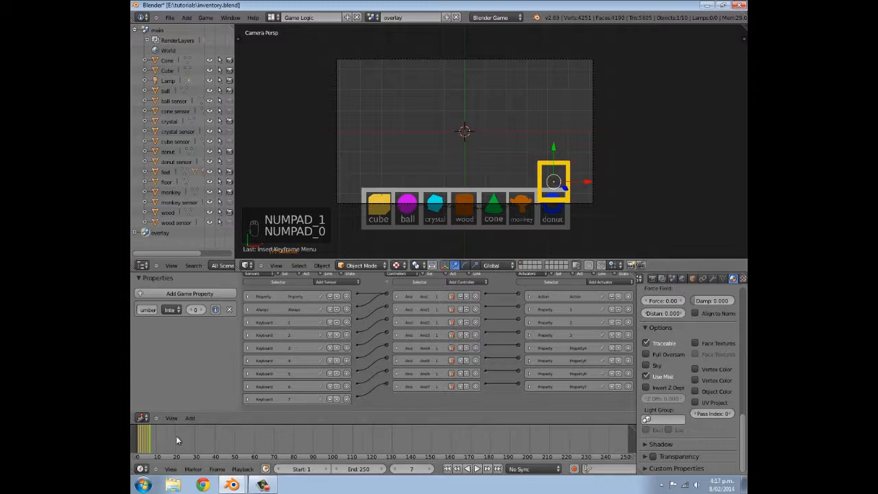
click(137, 439)
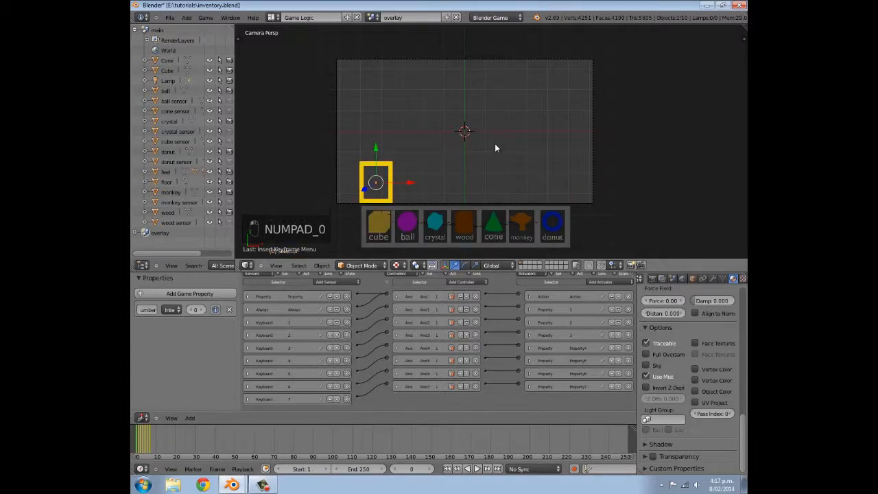
key(p)
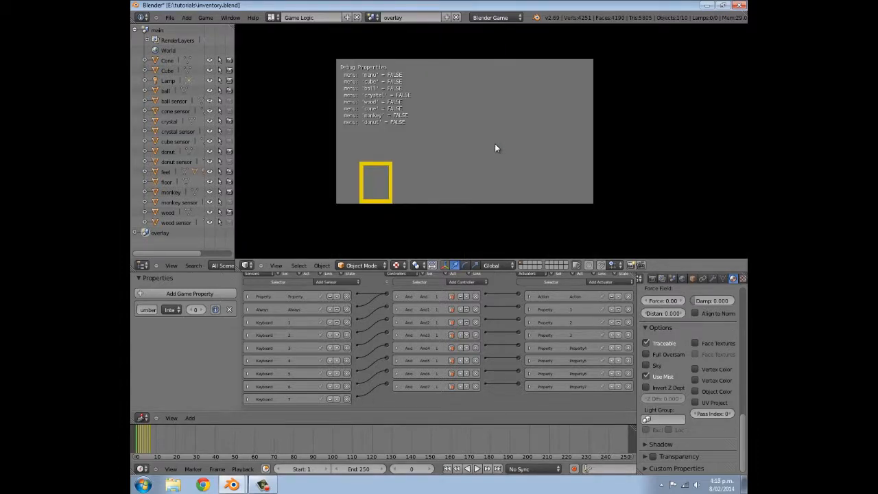
key(2)
key(4)
key(2)
key(4)
key(2)
key(4)
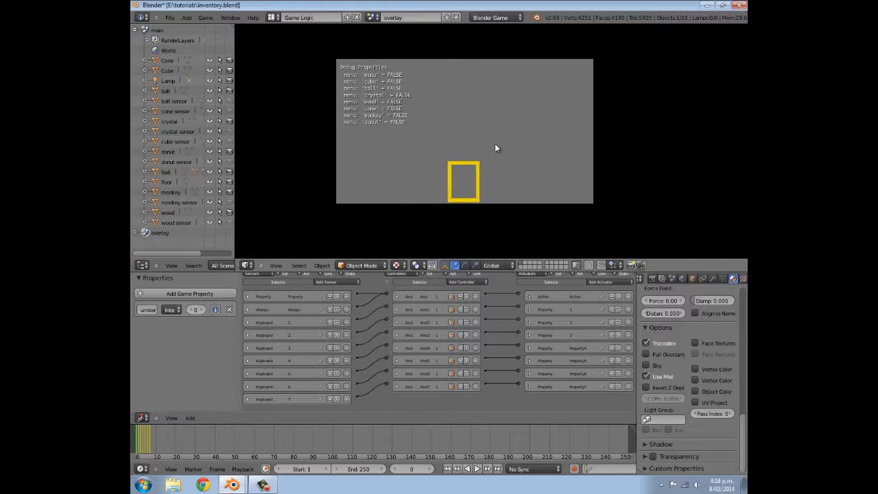
key(3)
key(5)
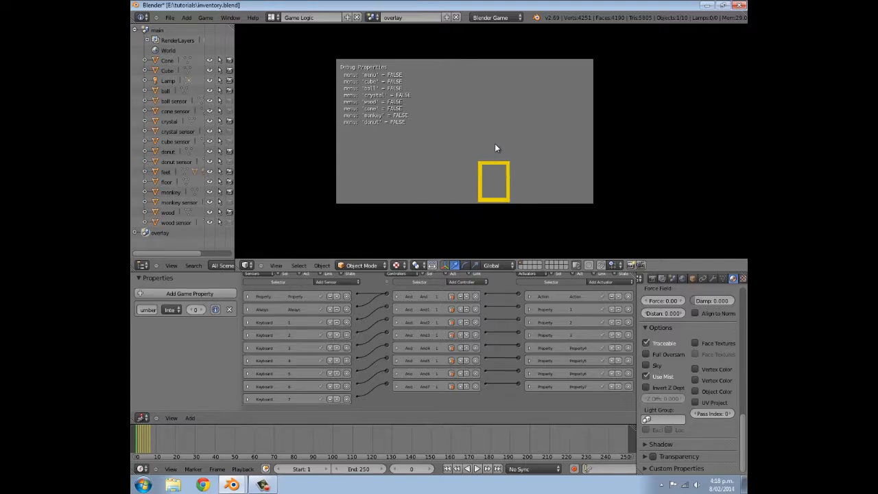
Test the number keys 2 to 5 while opening and closing the inventory, and stop the game
key(space)
key(3)
key(5)
key(3)
key(4)
key(2)
key(3)
key(space)
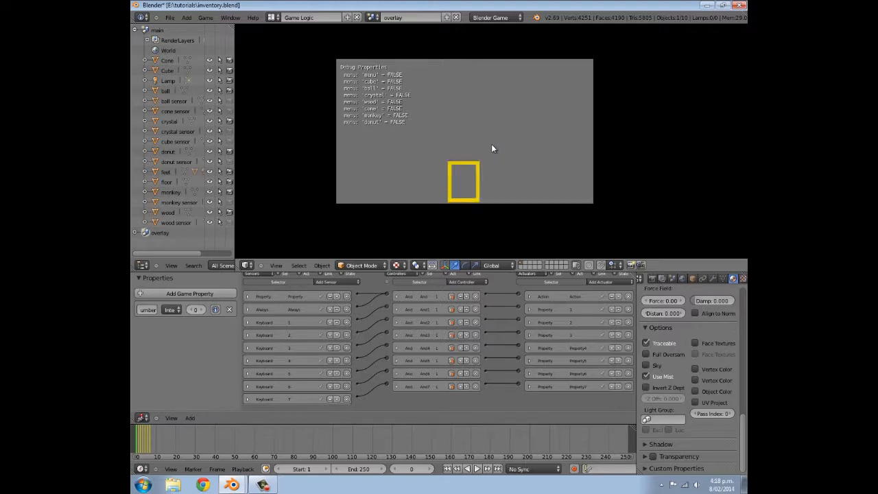
key(5)
key(3)
key(space)
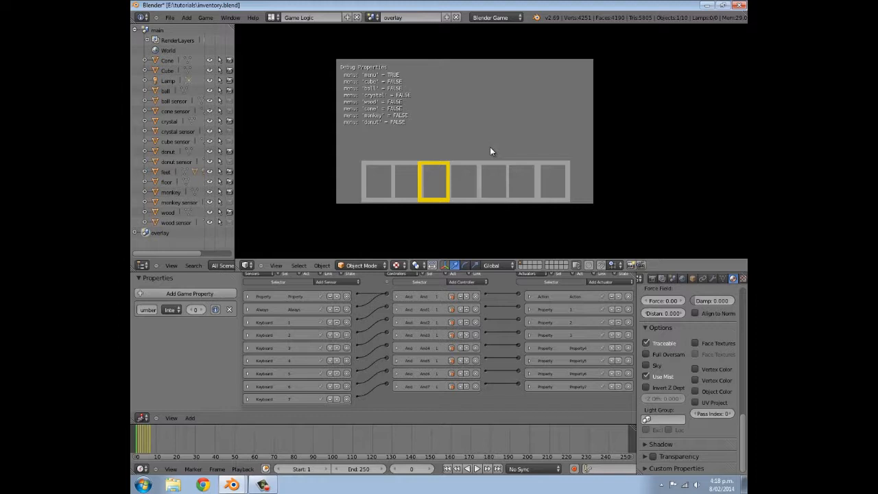
key(Escape)
At frame 1, nudge the Selector along X to line up with the cube slot and insert a Location keyframe
scroll(481, 185, up, 4)
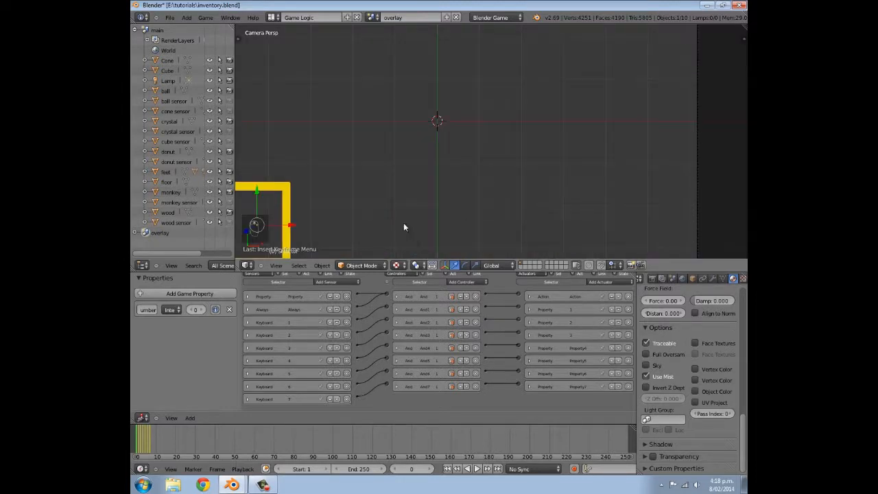
shift+middle_drag(396, 166, 506, 50)
drag(404, 113, 409, 109)
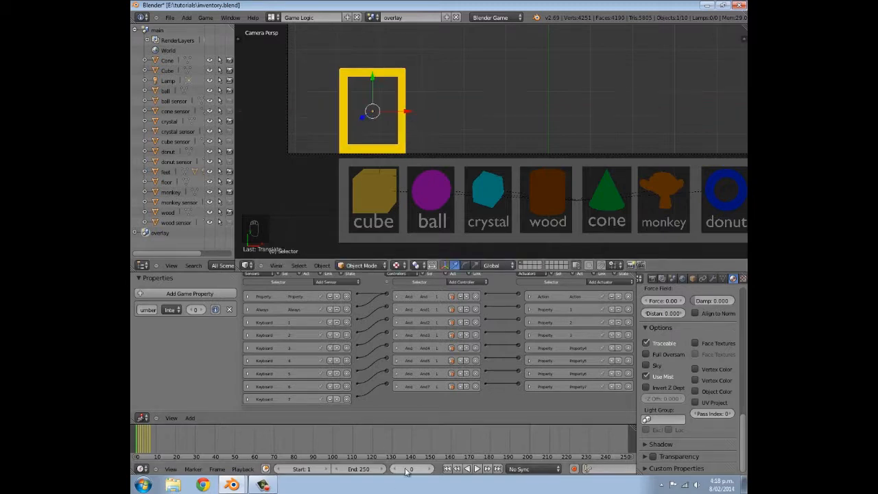
click(429, 470)
drag(406, 111, 409, 115)
key(i)
click(409, 114)
shift+middle_drag(384, 154, 323, 200)
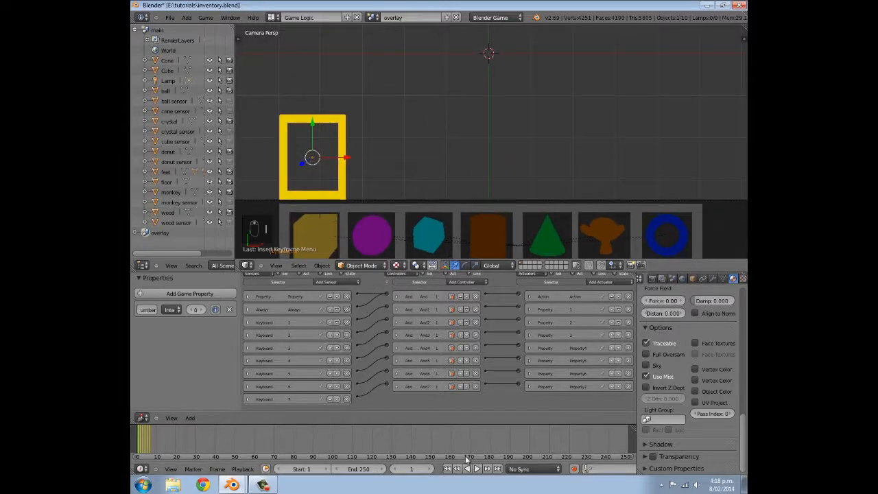
At frame 2, shift the Selector slightly along X to line up with the ball slot and insert a Location keyframe
click(430, 469)
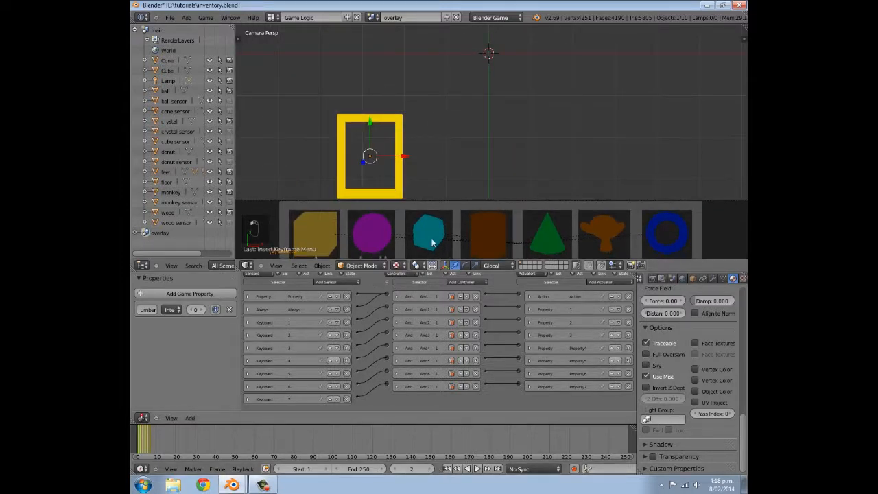
drag(407, 157, 412, 159)
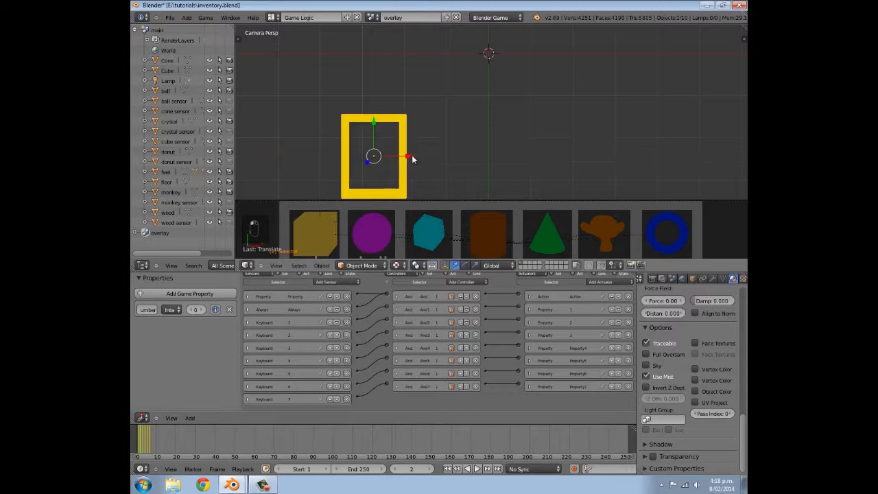
key(i)
click(414, 157)
At frame 3, shift the Selector slightly along X to line up with the crystal slot and insert a Location keyframe
click(430, 469)
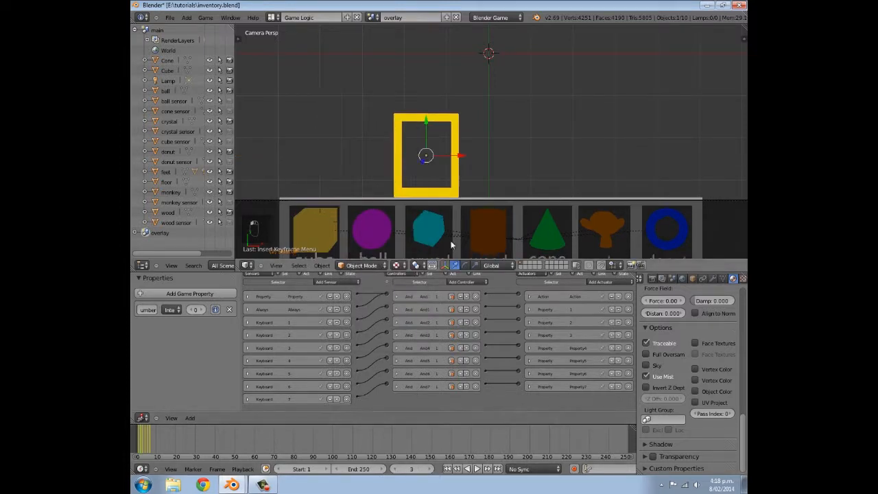
drag(462, 153, 465, 155)
key(i)
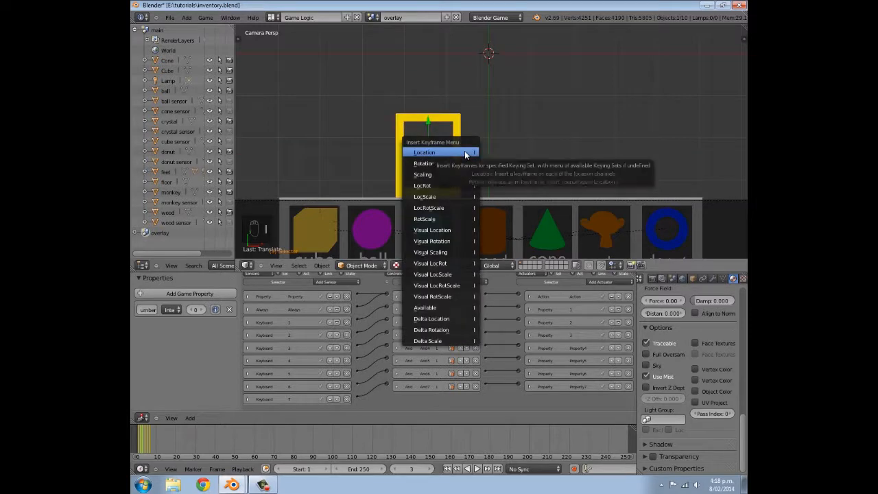
click(464, 150)
Run the game preview to check the adjusted Selector positions, and stop it
scroll(460, 176, down, 4)
key(p)
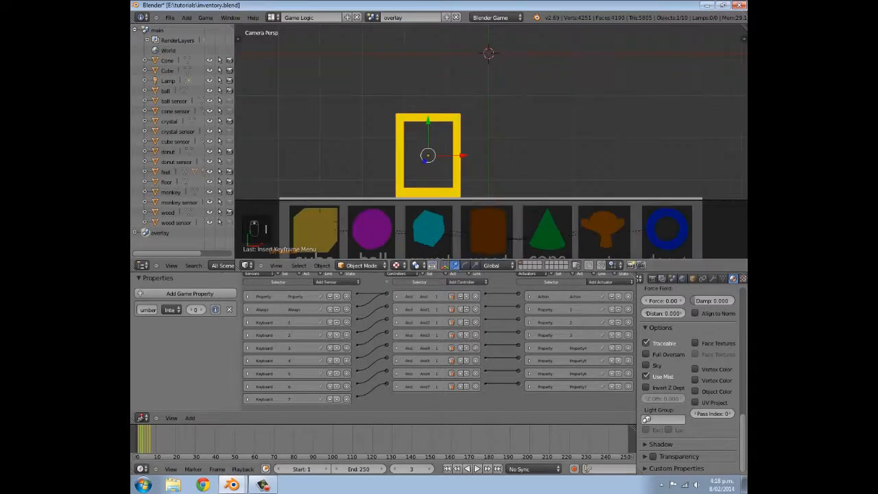
key(Escape)
scroll(464, 179, up, 4)
scroll(464, 179, down, 2)
shift+middle_drag(437, 136, 473, 161)
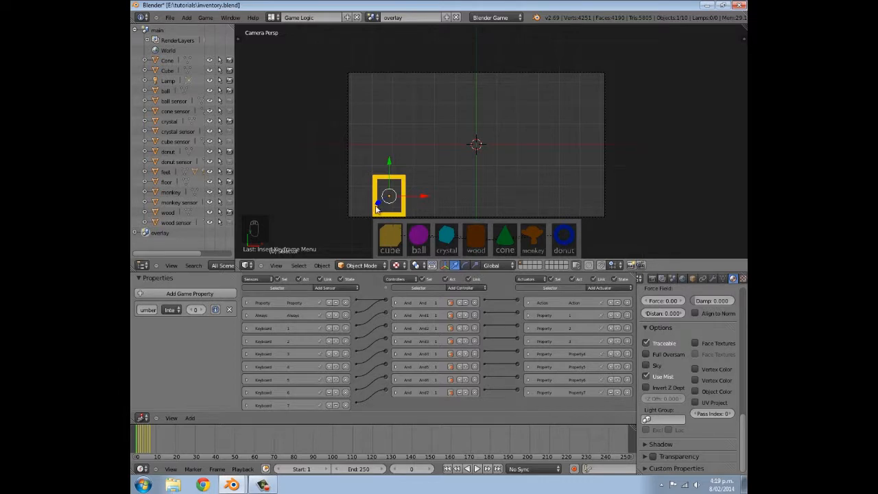
Select the inventory menu object and examine its true property sensor, its Keyboard sensor and the actuator that assigns the menu property
right_click(485, 234)
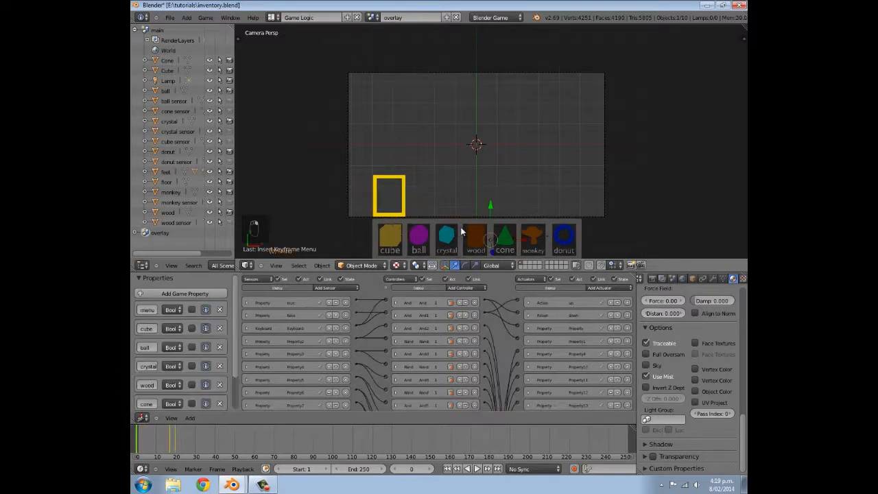
middle_drag(332, 360, 299, 338)
click(250, 303)
click(249, 302)
click(248, 328)
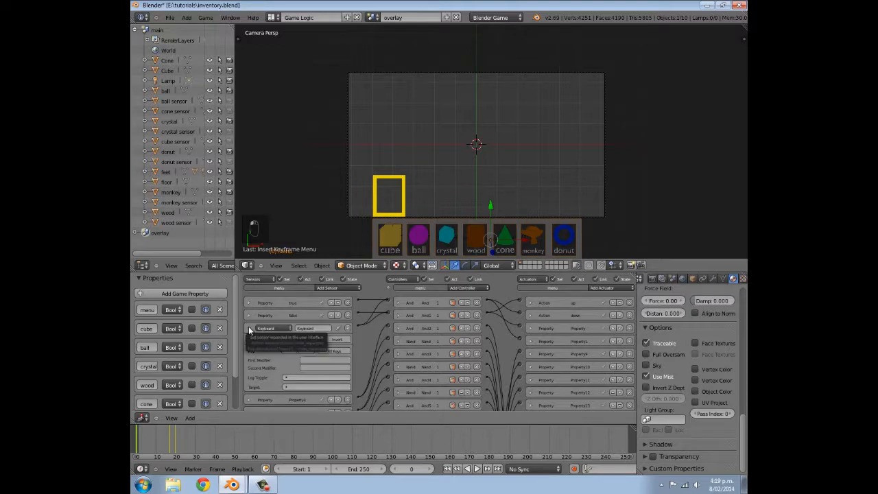
click(249, 330)
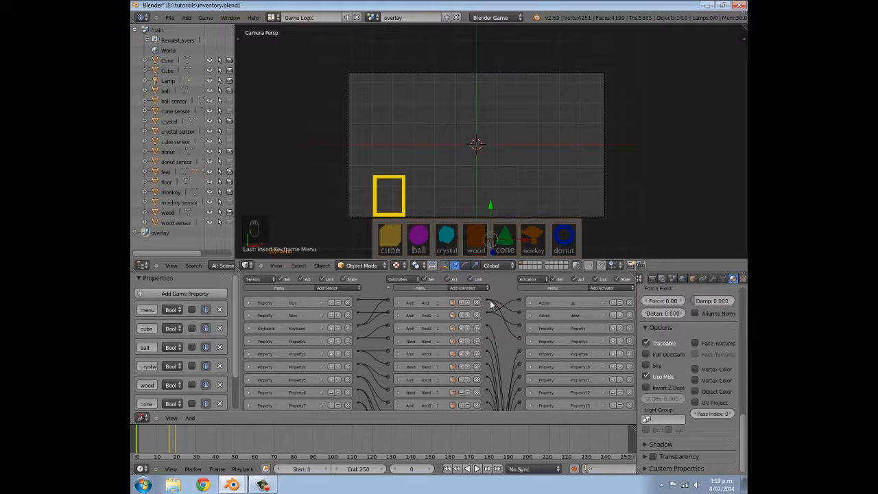
click(530, 341)
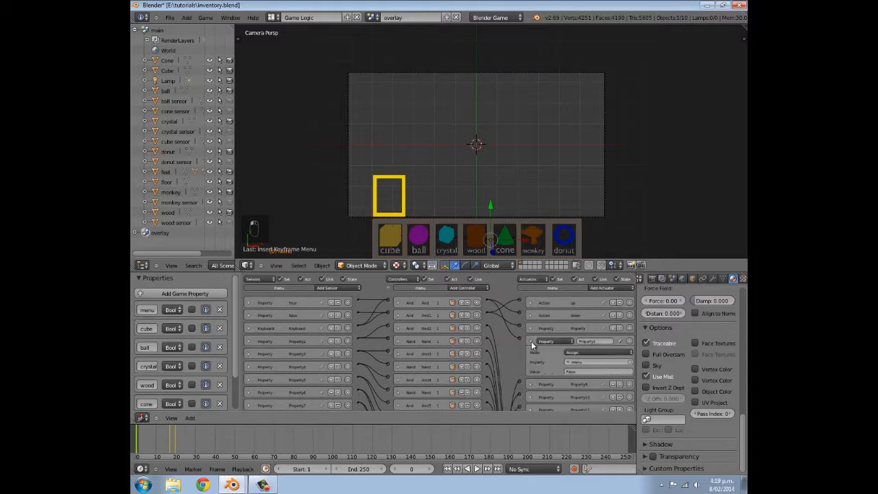
click(531, 341)
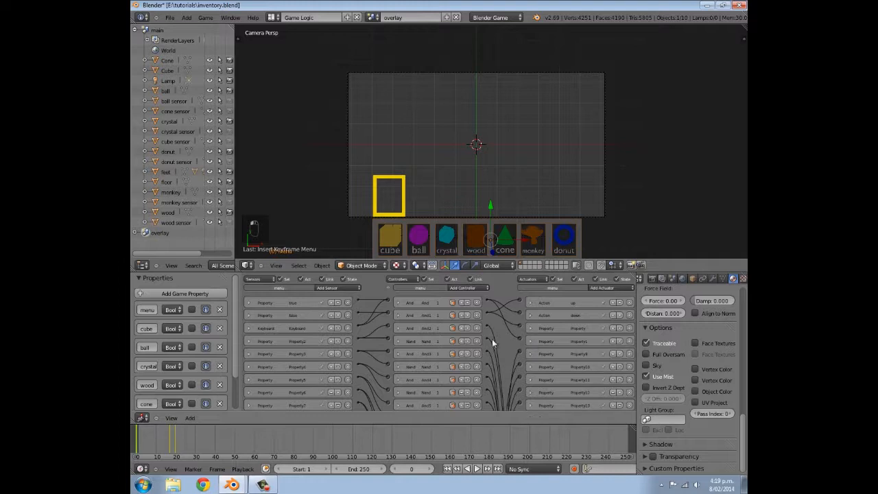
click(248, 303)
click(248, 303)
scroll(544, 330, down, 1)
Select the Selector and enable Invisible in its physics settings
right_click(399, 186)
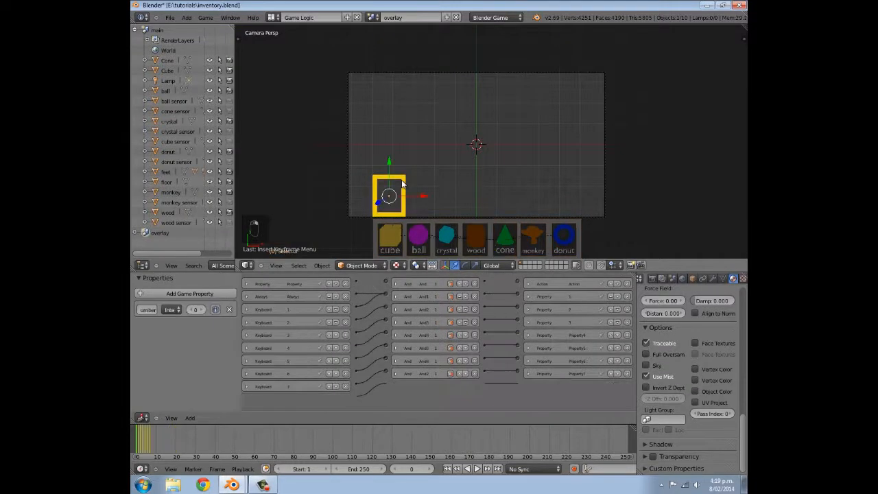
scroll(524, 339, up, 1)
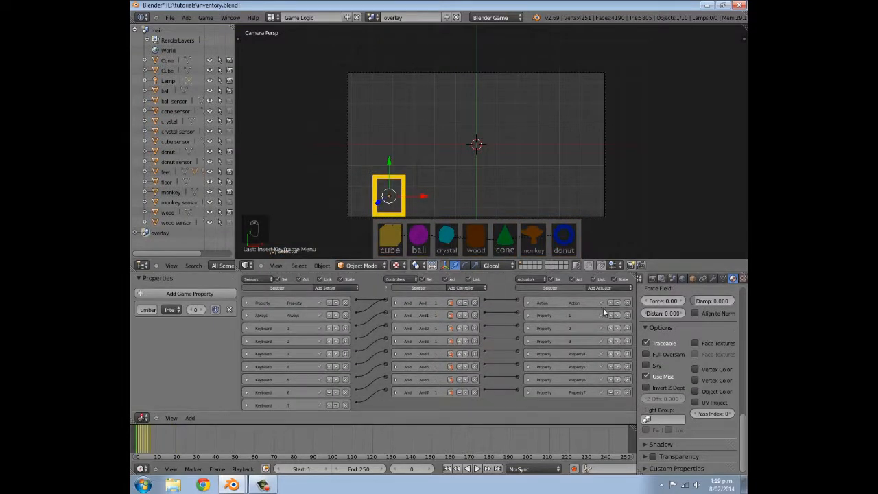
scroll(692, 282, down, 5)
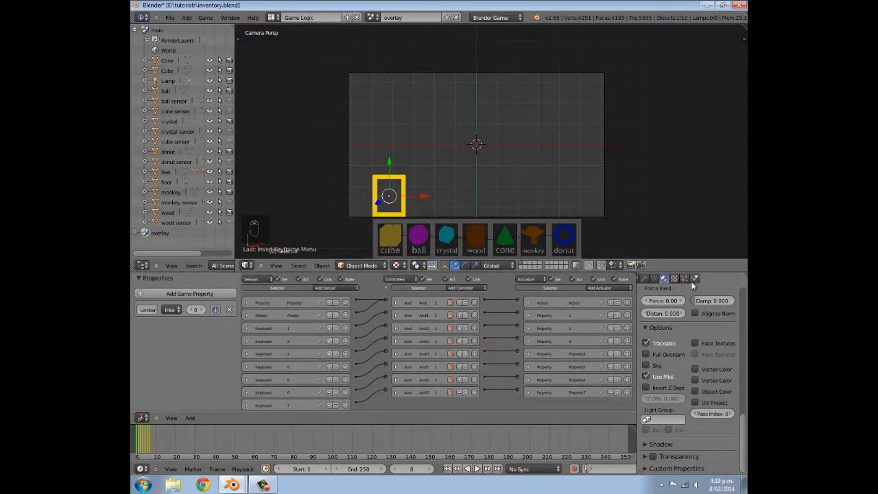
click(695, 278)
click(669, 367)
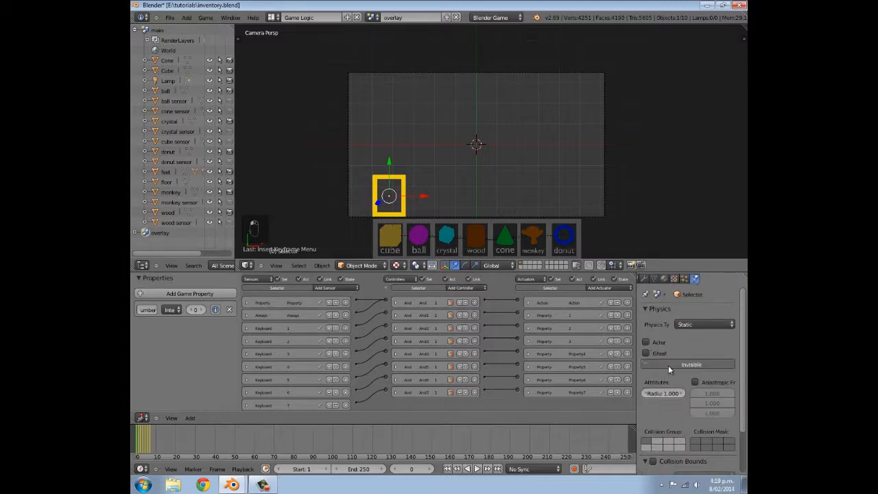
Add two Visibility actuators to the Selector and collapse both of them
click(645, 342)
click(645, 342)
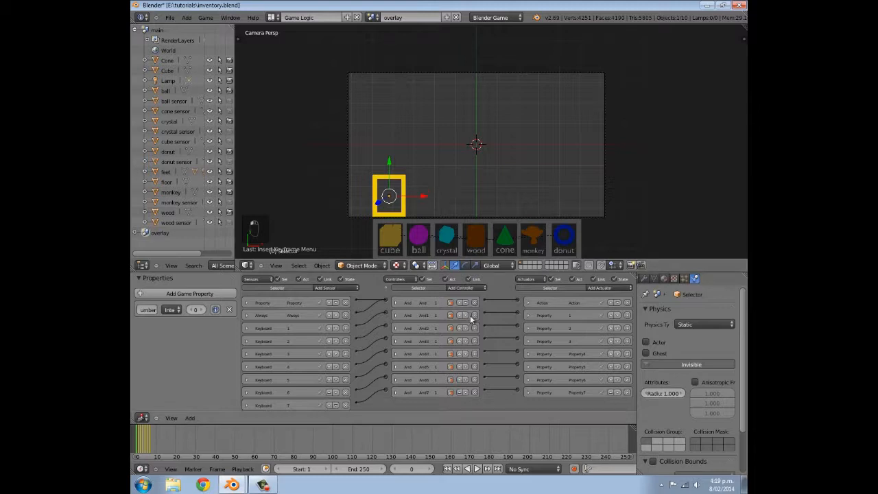
scroll(549, 322, up, 2)
scroll(549, 323, down, 3)
click(548, 286)
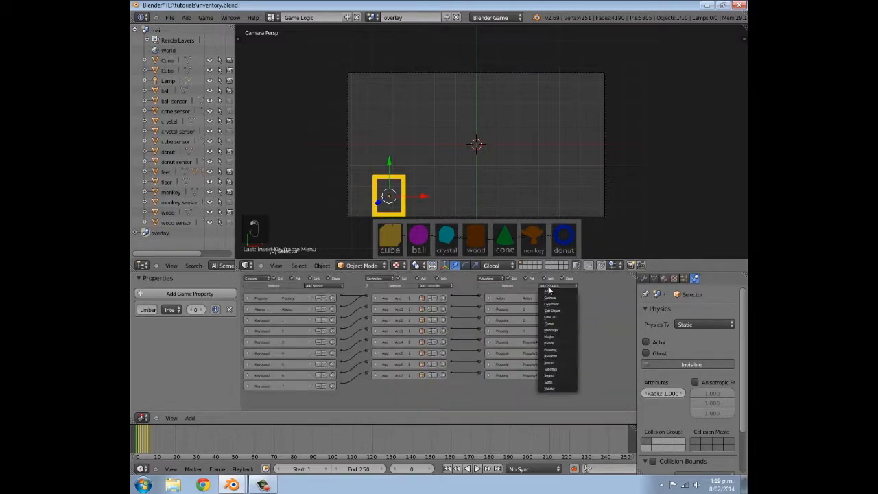
click(552, 388)
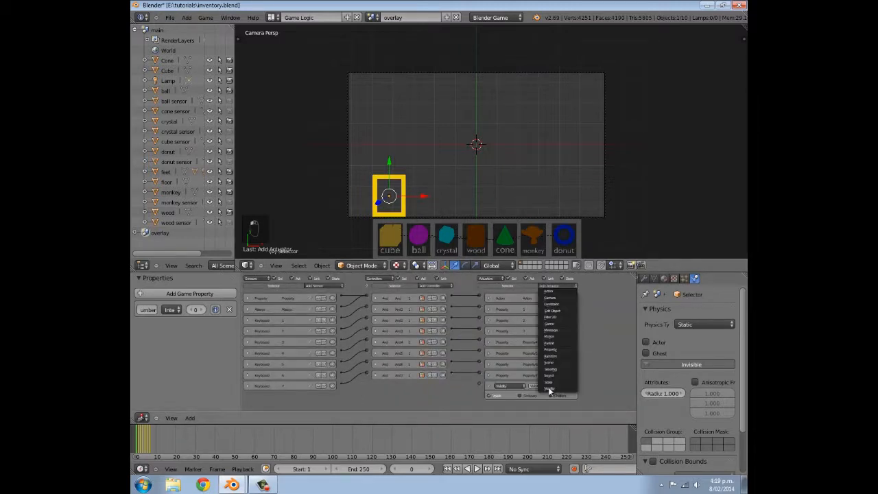
click(549, 389)
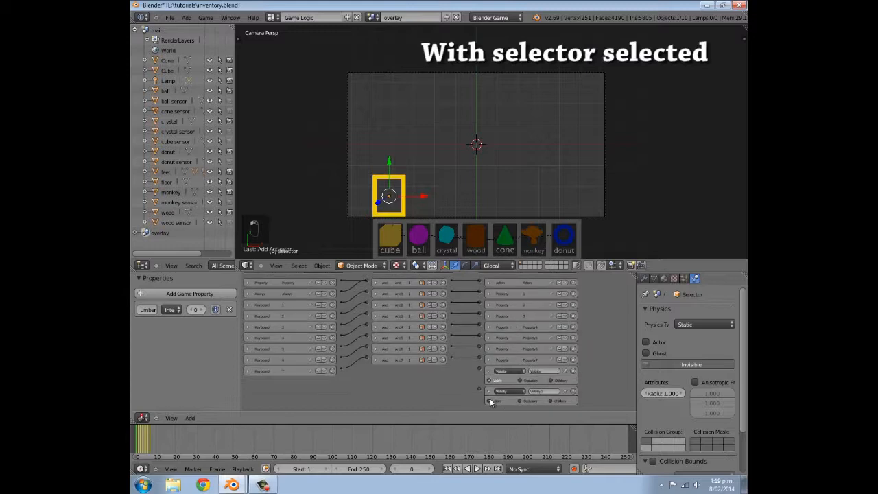
click(489, 371)
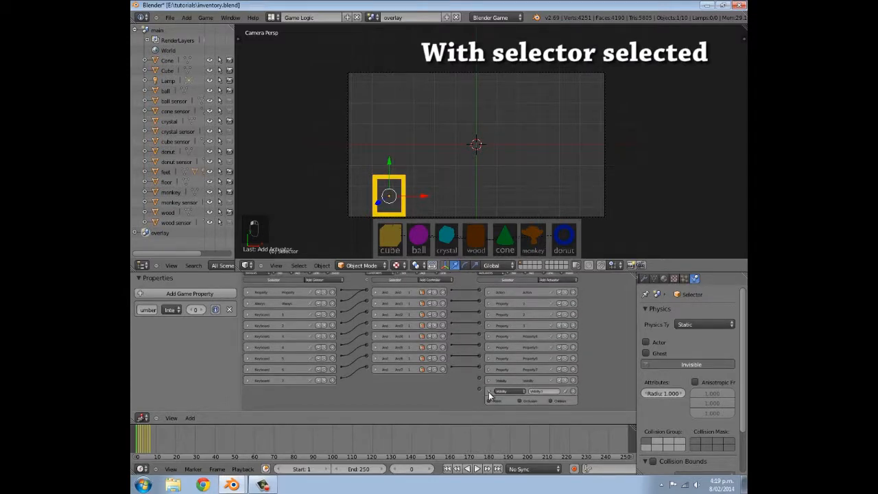
click(489, 395)
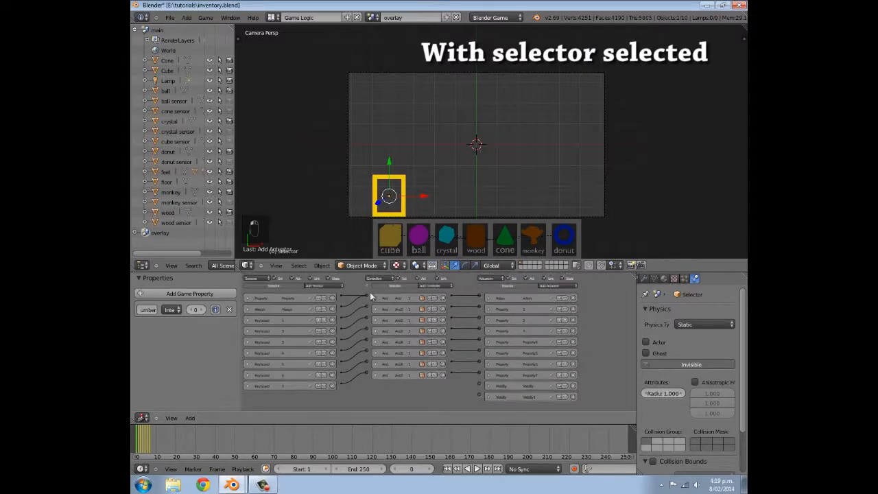
Add the menu object to the selection and try linking its first two And controllers to the Selector's Visibility and Visibility1 actuators
shift+right_click(434, 222)
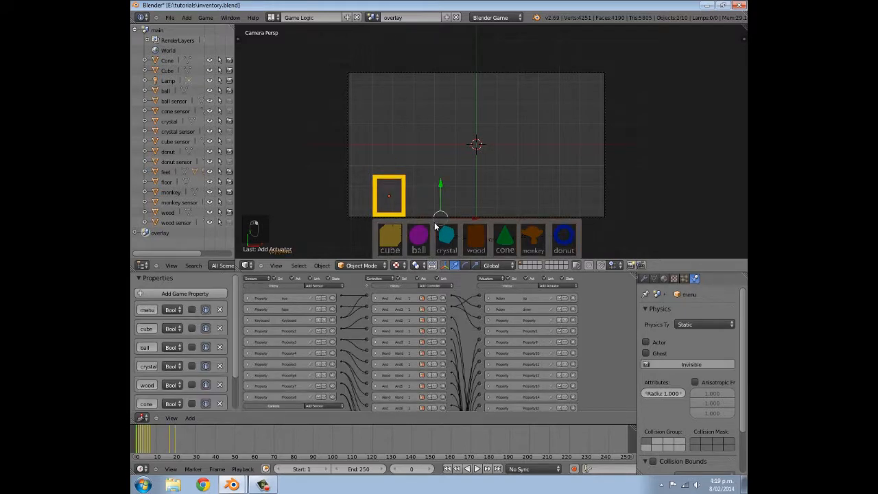
scroll(475, 311, down, 3)
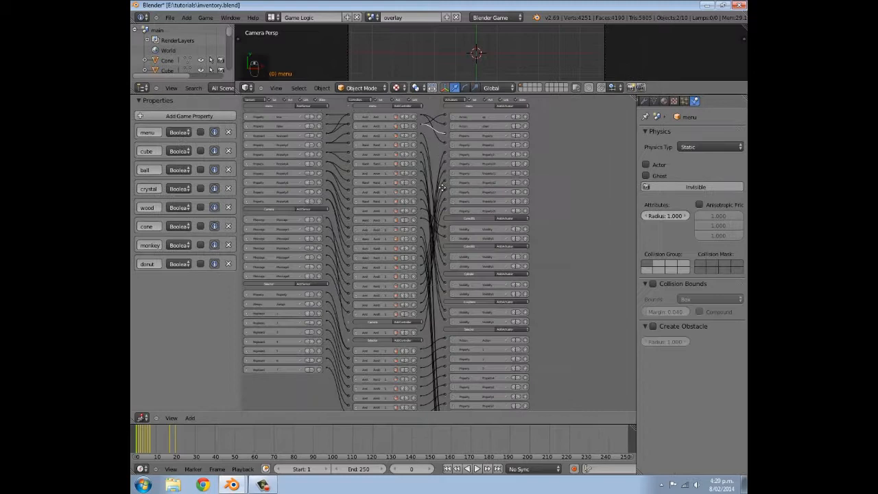
scroll(414, 226, down, 3)
key(ctrl+Up)
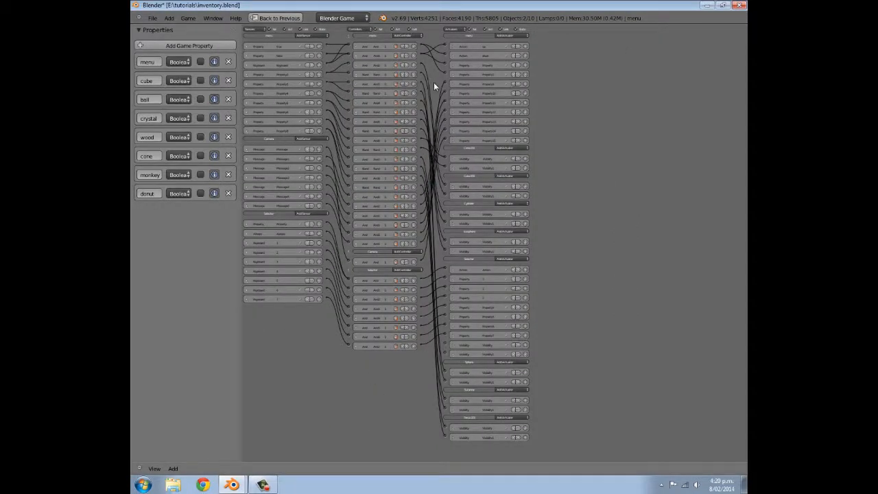
scroll(446, 49, up, 2)
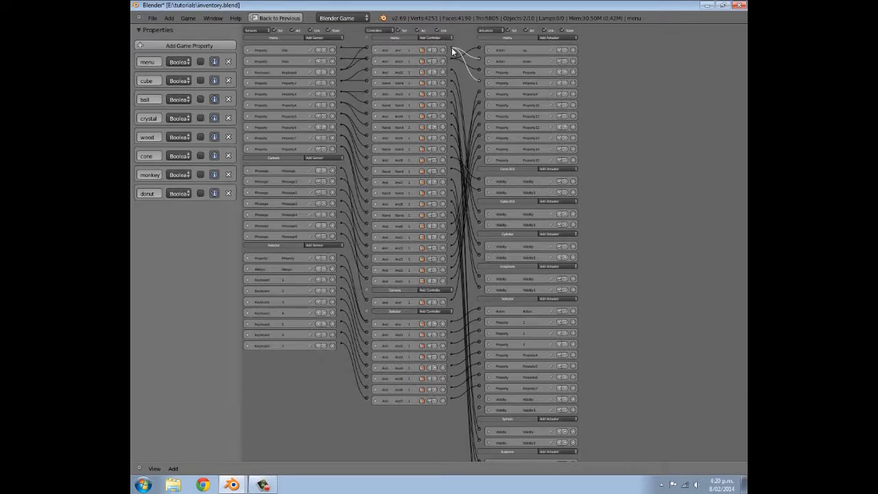
drag(471, 148, 479, 398)
drag(456, 99, 478, 409)
Examine the settings of the Selector's Visibility1 actuator and the menu's up Action actuator
click(489, 409)
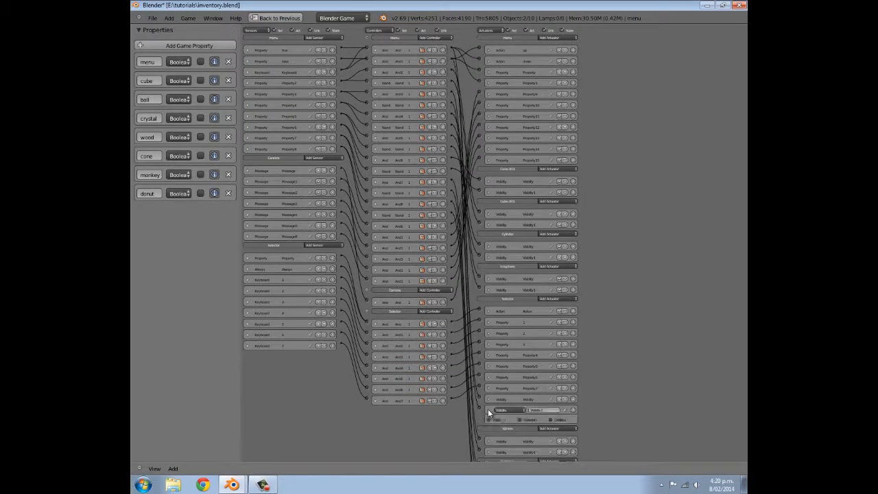
click(487, 409)
click(488, 50)
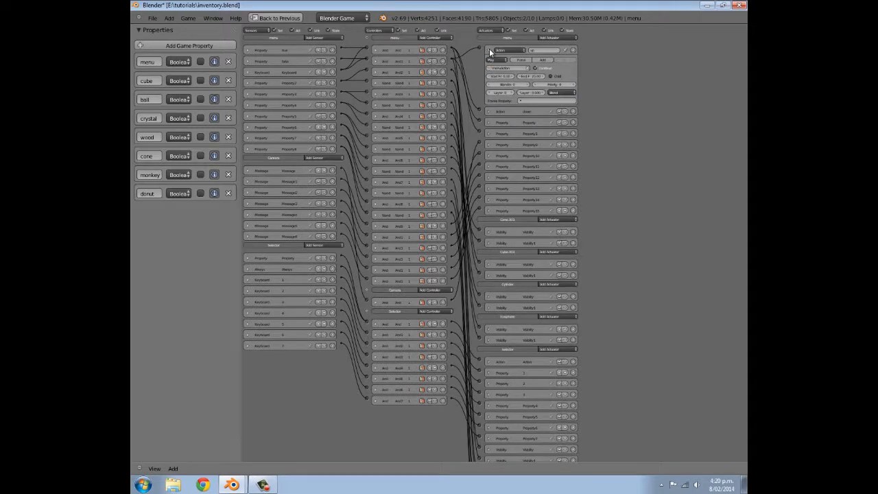
click(489, 50)
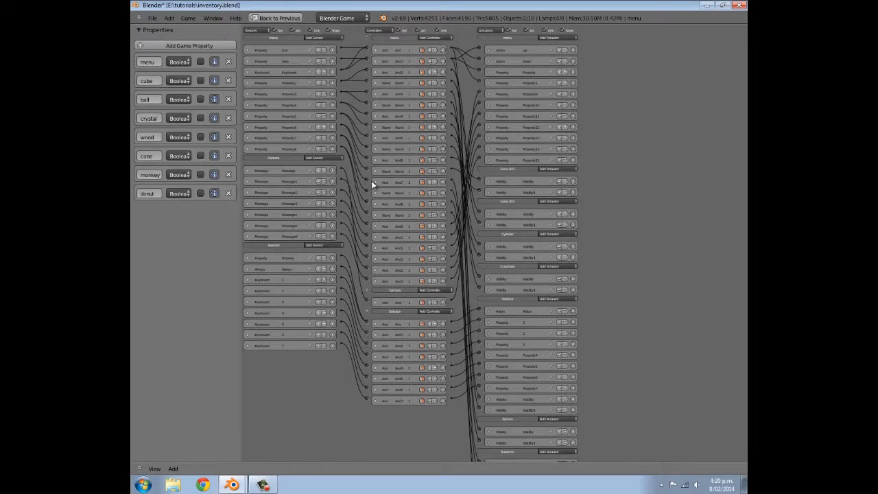
Restore the normal layout, deselect everything, and run the game preview to test the Selector's visibility when the menu opens, then stop it
key(ctrl+Down)
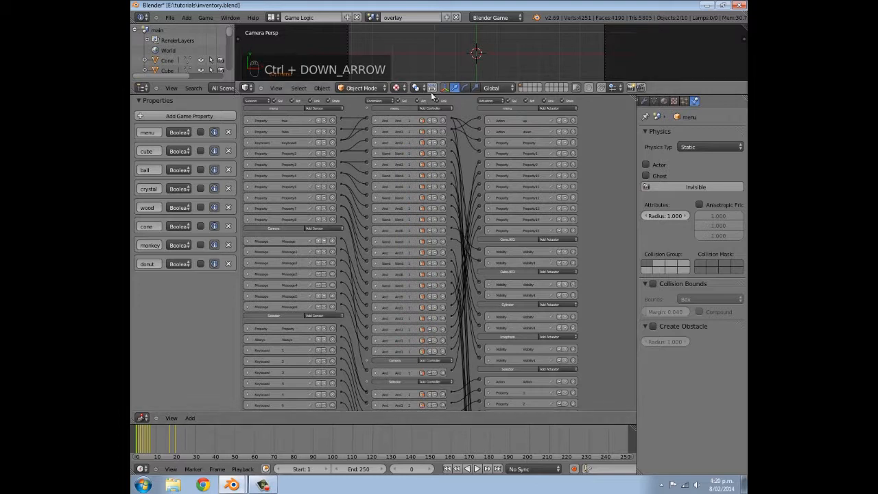
drag(431, 84, 414, 338)
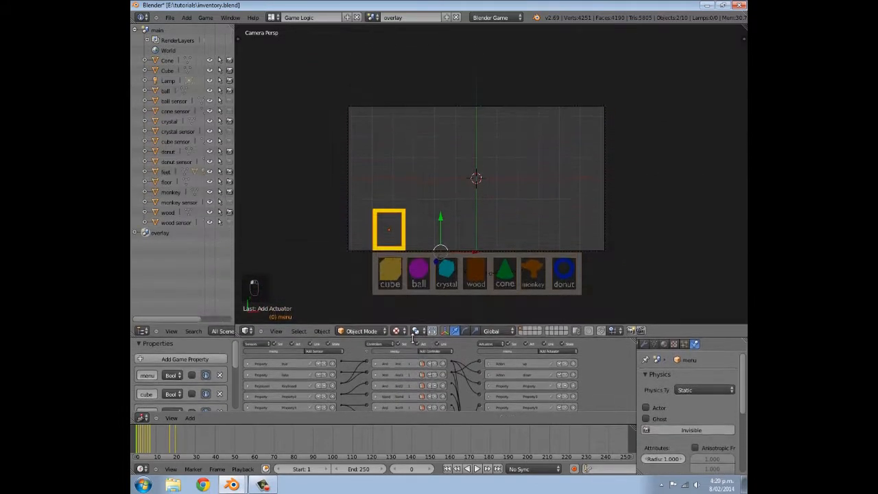
key(a)
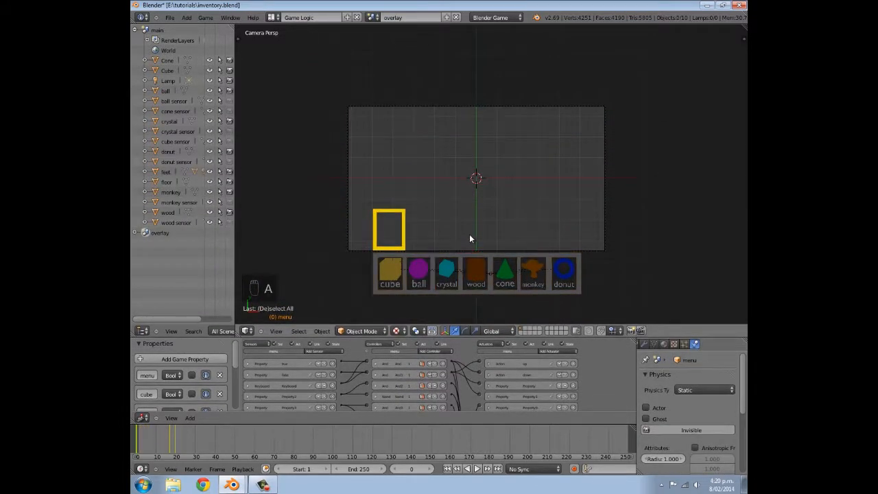
key(p)
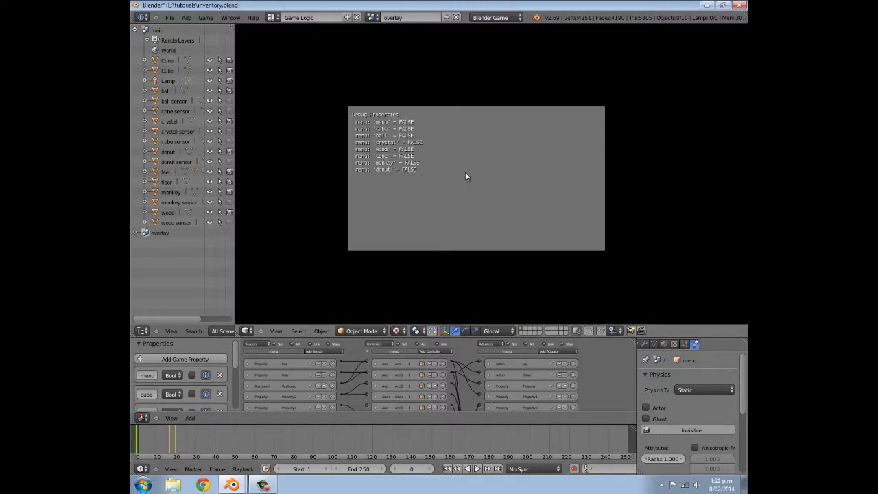
key(space)
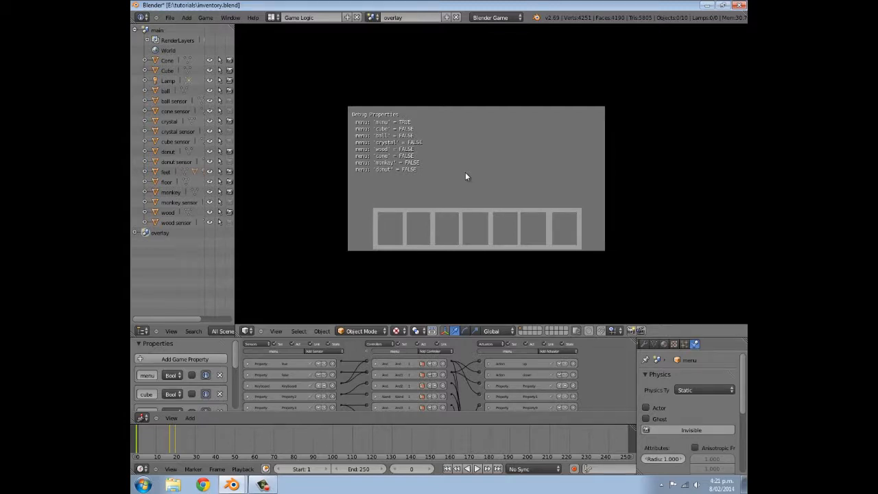
key(Escape)
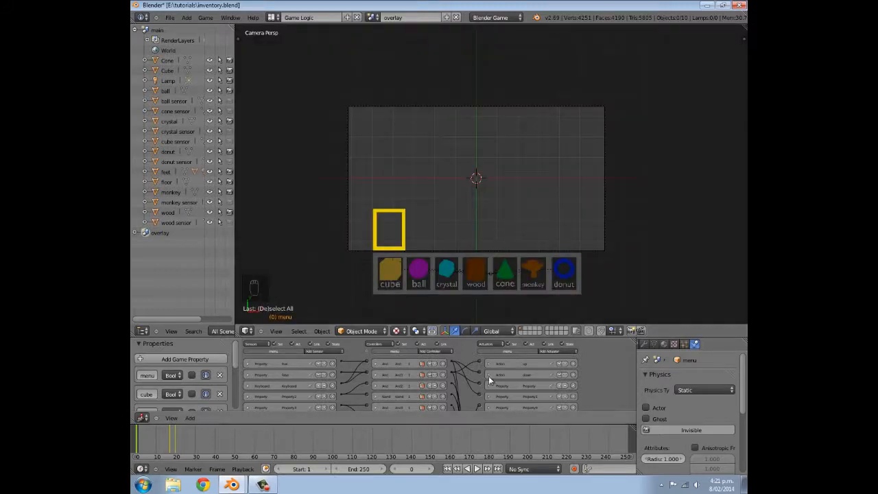
Cut the links between the menu's controllers and the Selector's two Visibility actuators
scroll(488, 376, down, 5)
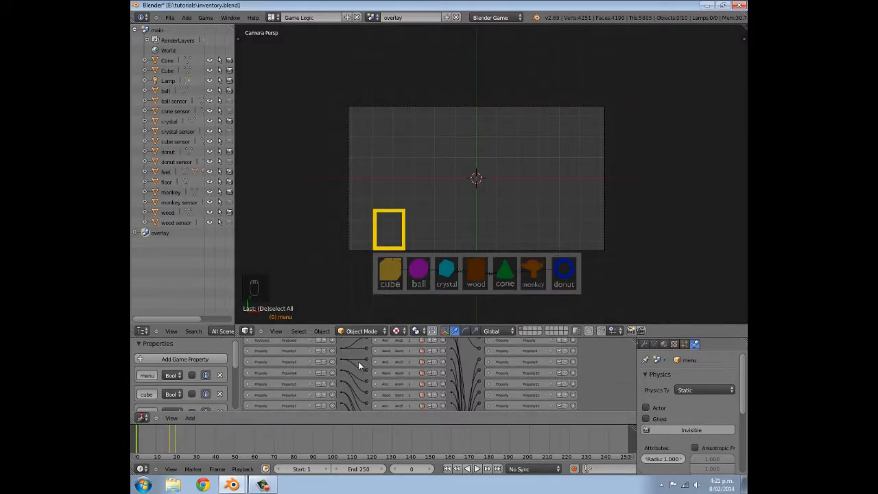
key(ctrl+Up)
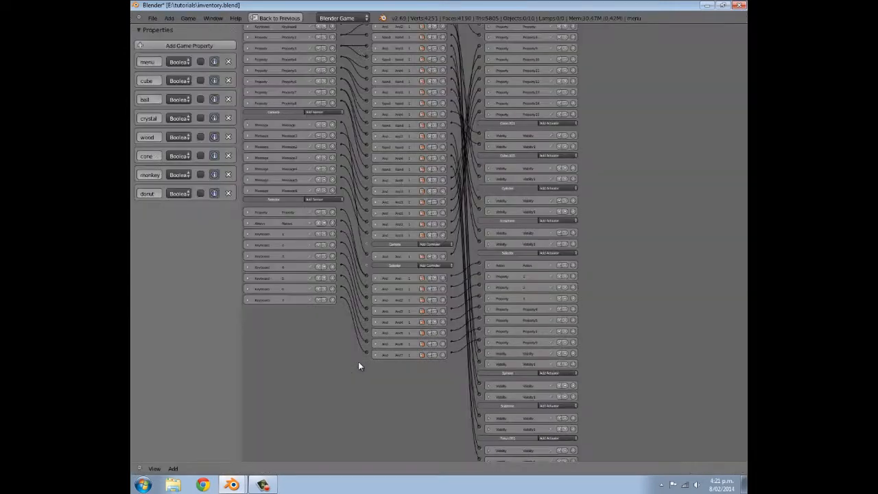
scroll(487, 373, up, 1)
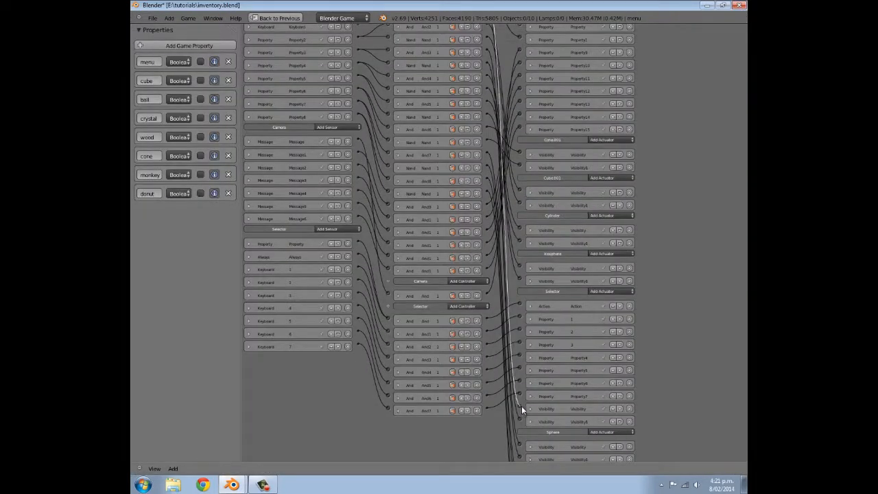
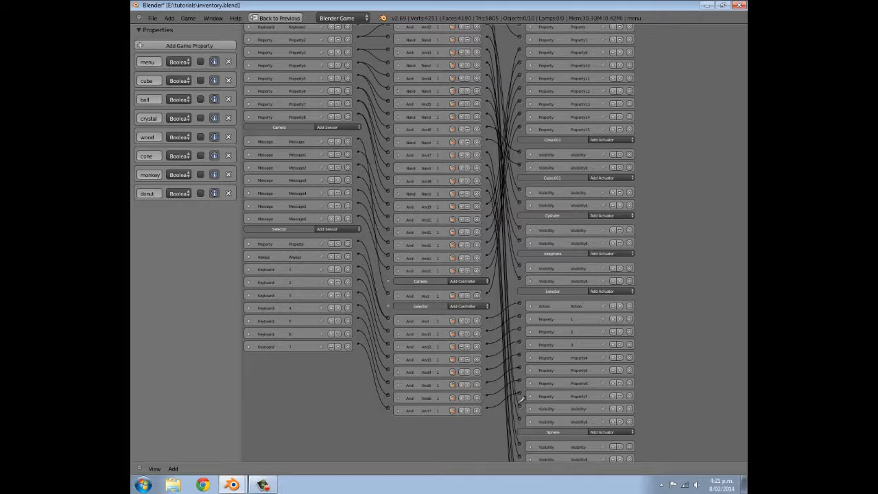
scroll(522, 399, up, 3)
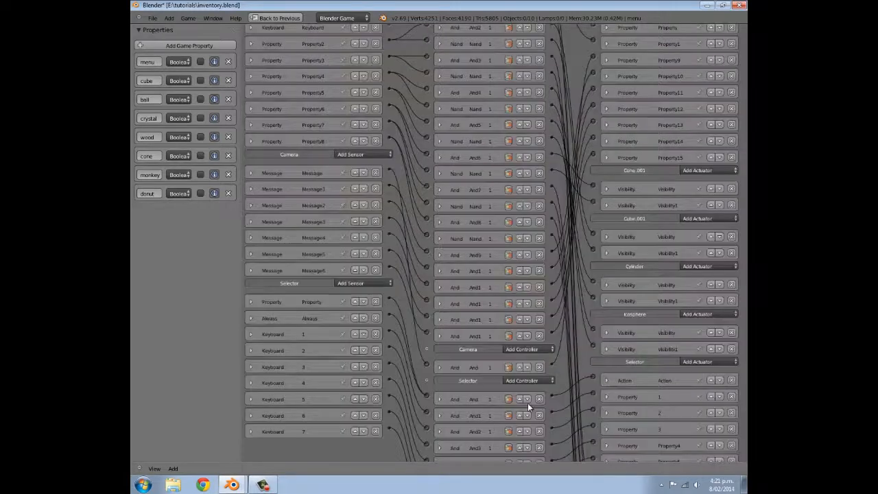
scroll(519, 336, down, 5)
middle_drag(570, 401, 567, 382)
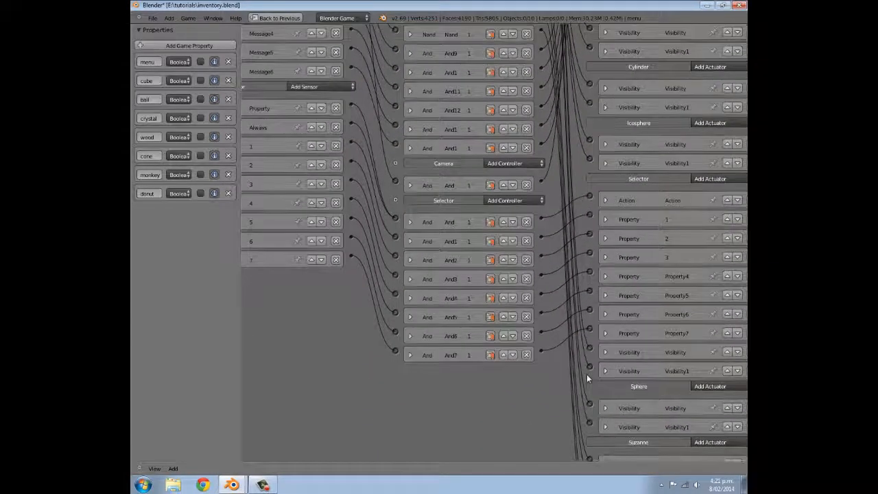
middle_drag(578, 264, 573, 281)
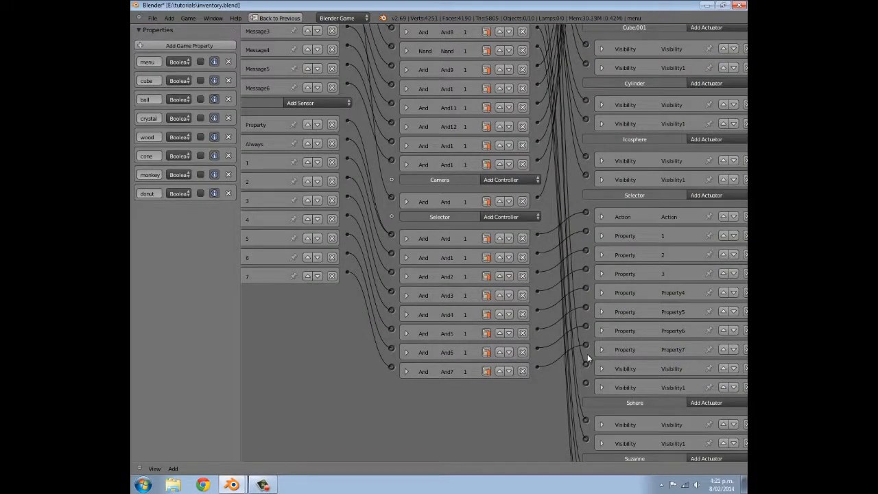
scroll(585, 348, down, 2)
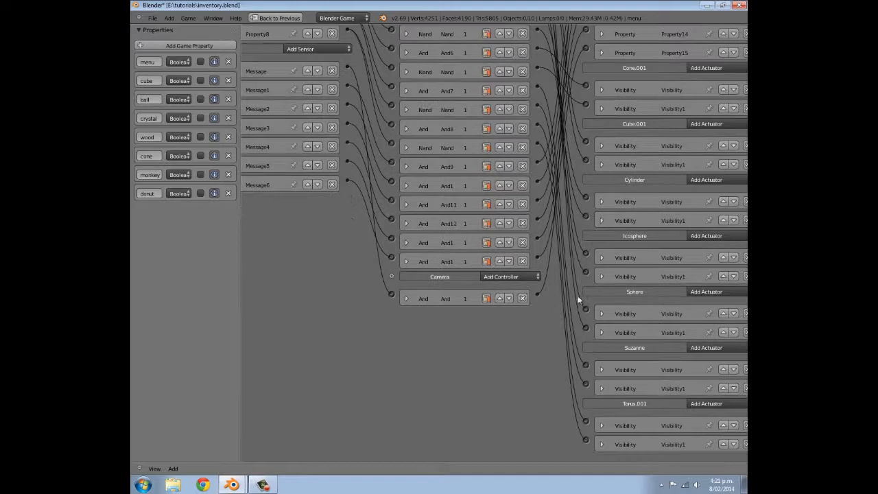
scroll(544, 320, down, 2)
key(ctrl+Down)
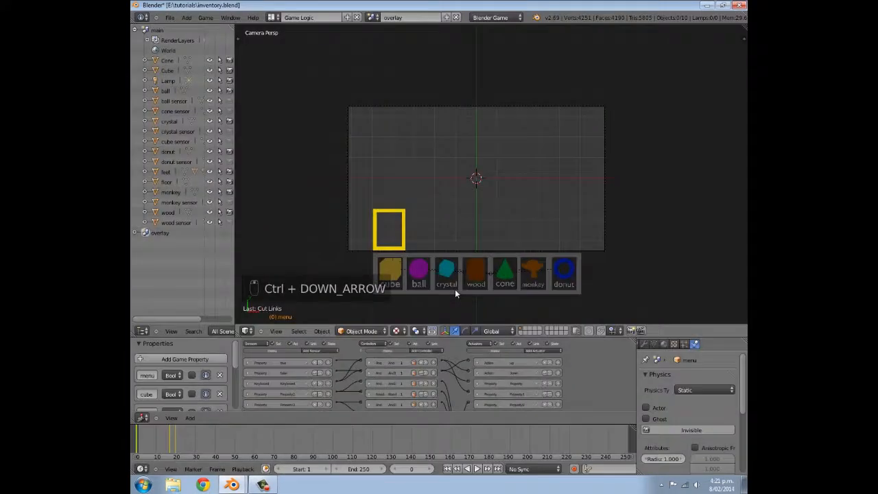
With the Selector and menu selected, link the menu's second And controller to the Selector's Visibility actuator and the first to Visibility1
right_click(405, 218)
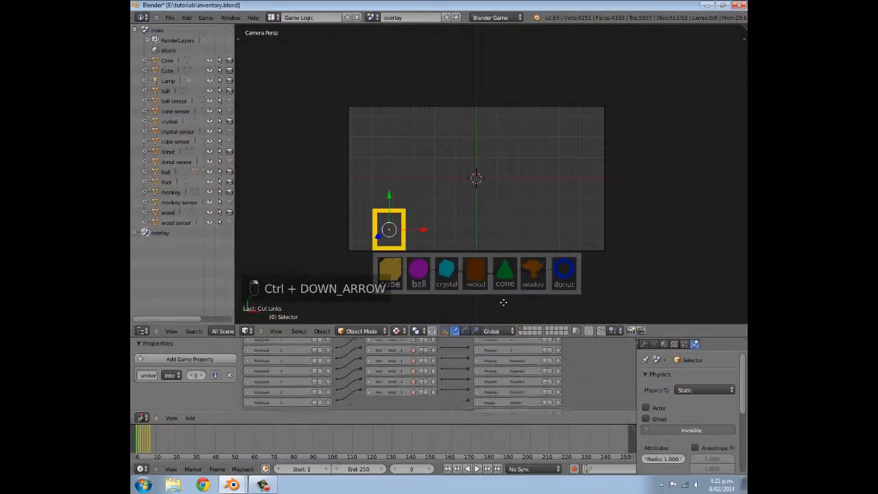
right_click(459, 255)
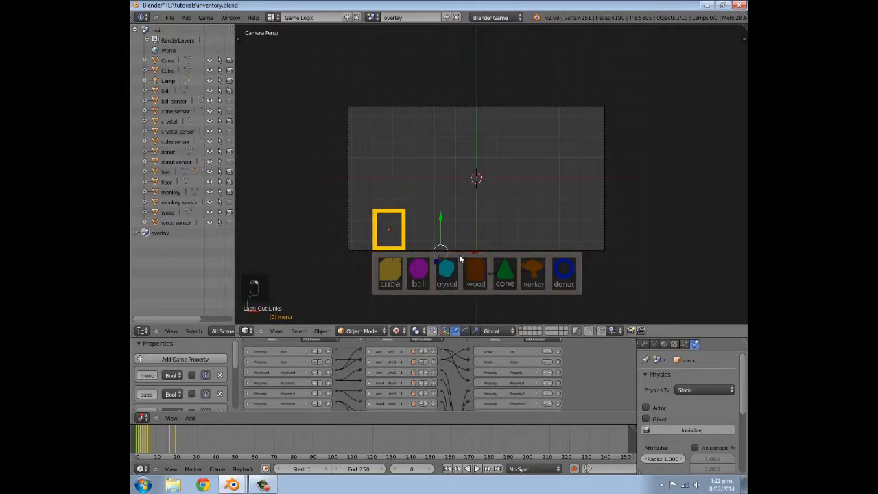
scroll(488, 369, down, 1)
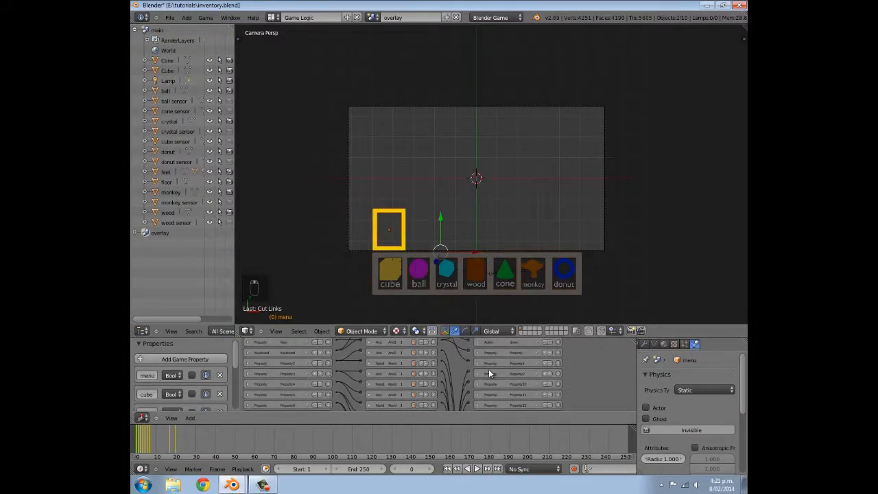
key(ctrl+Up)
scroll(472, 205, up, 2)
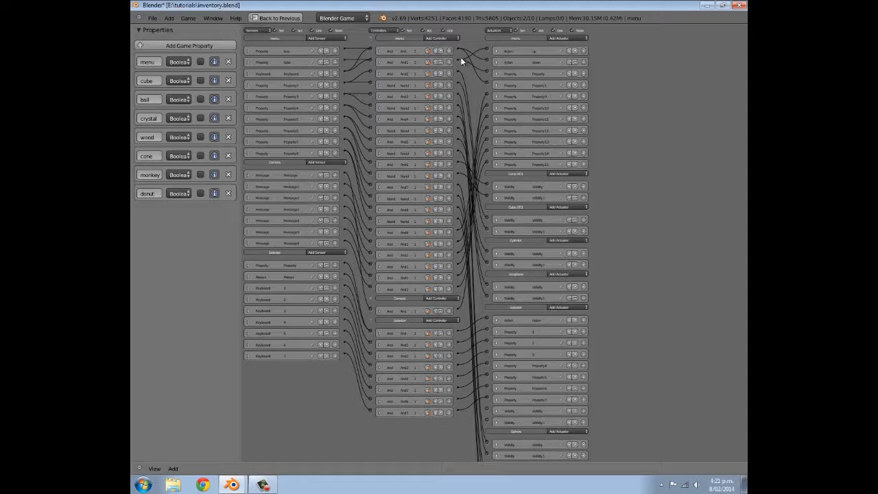
drag(458, 60, 487, 409)
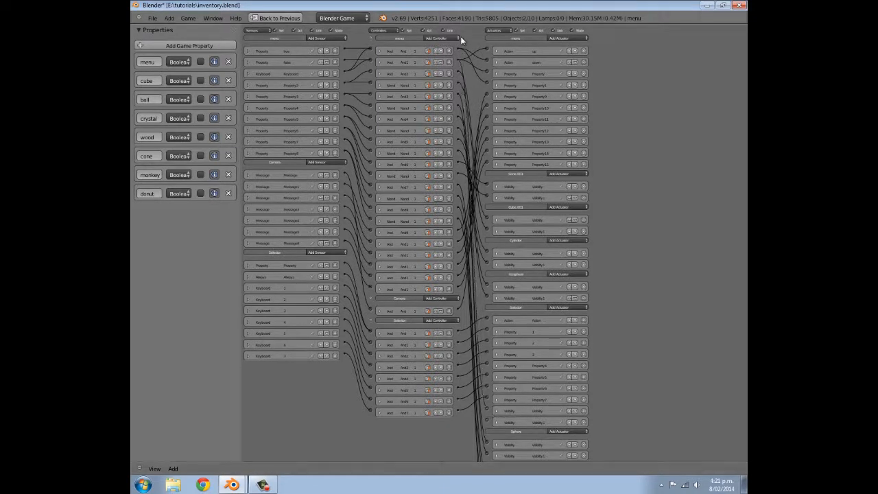
drag(460, 50, 495, 410)
Restore the normal layout and run the game preview, opening the menu and moving the Selector back and forth between slots, then stop it
key(ctrl+Down)
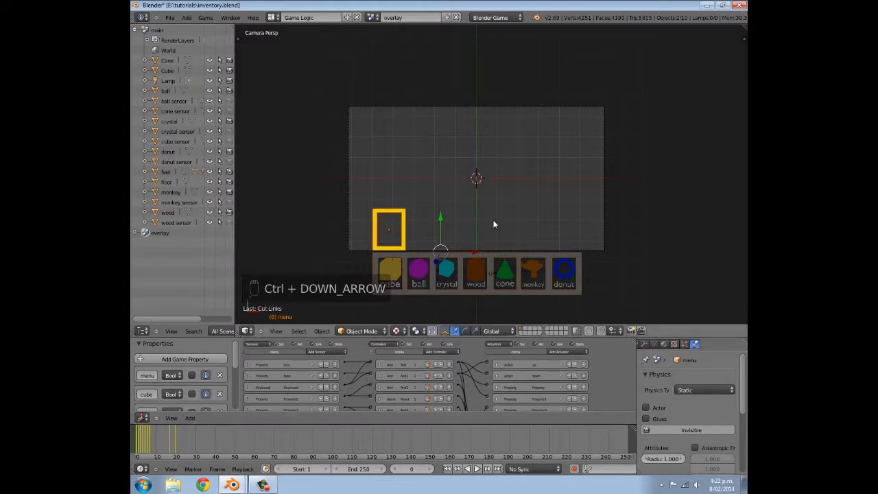
key(p)
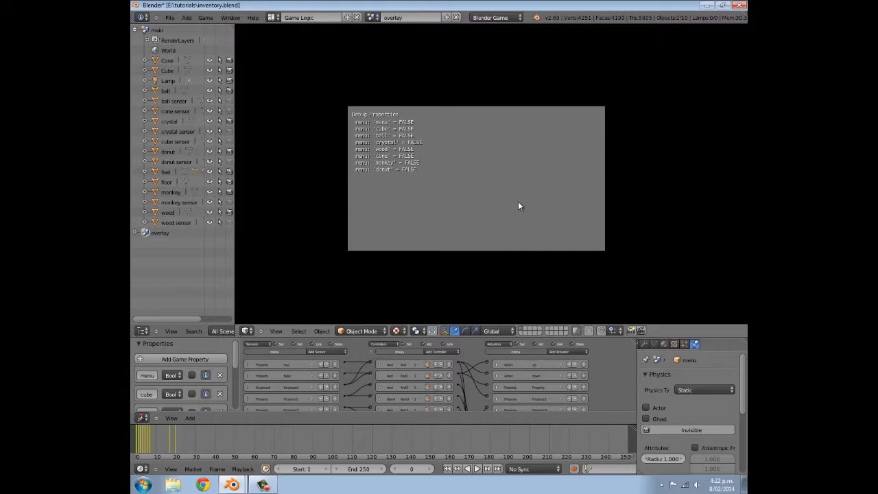
key(space)
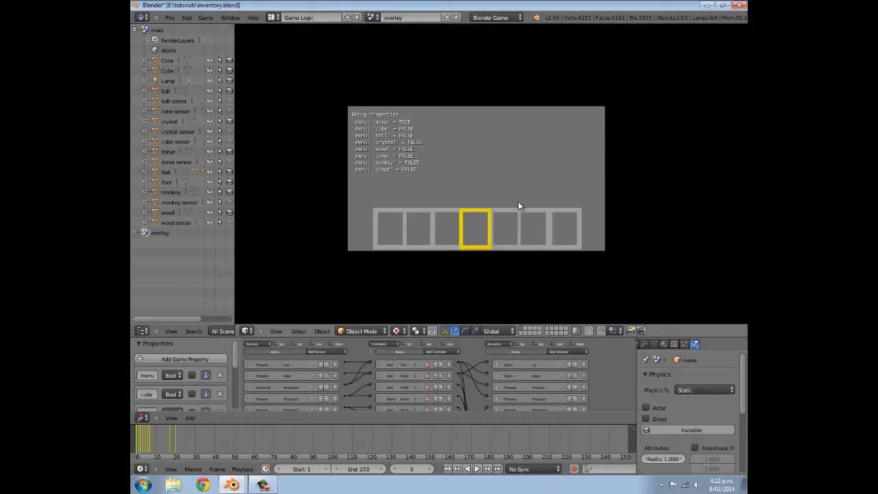
key(Left)
key(Left)
key(Right)
key(Right)
key(Left)
key(Left)
key(Right)
key(Right)
key(Right)
key(Right)
key(Left)
key(Left)
key(Left)
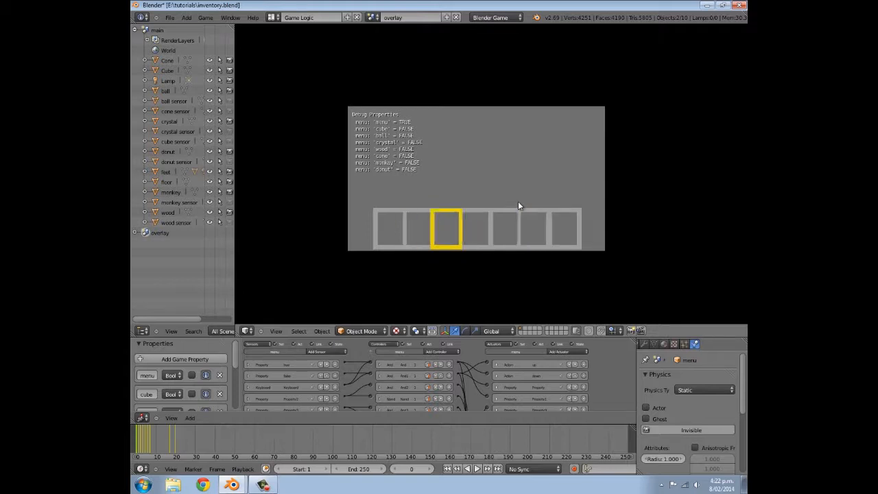
key(Left)
key(Escape)
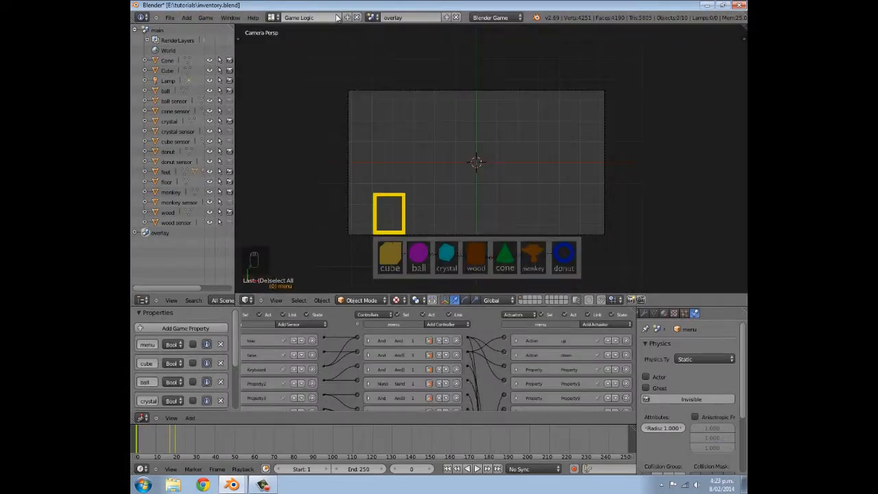
Switch to the main scene, add a Plain Axes empty at the 3D cursor and scale it down
click(372, 18)
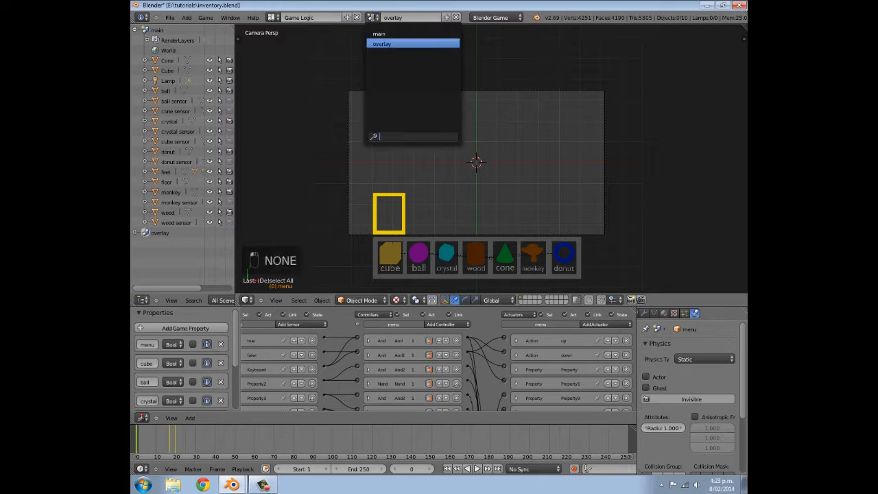
click(380, 35)
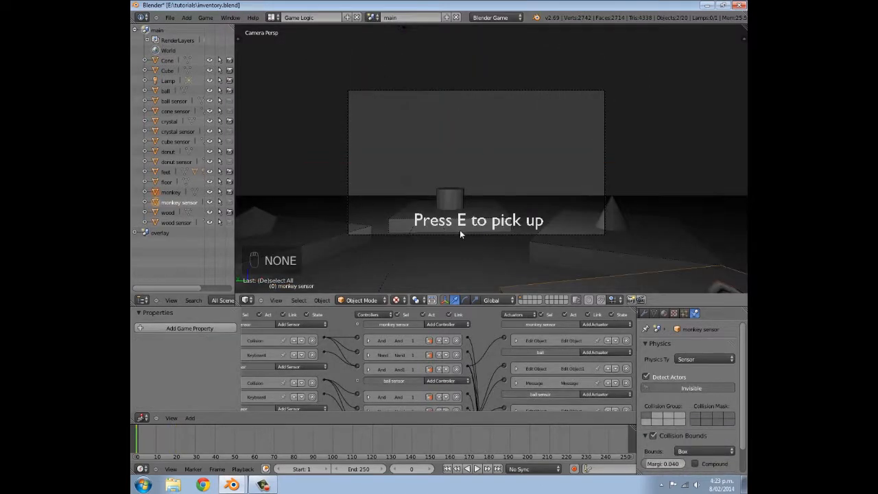
middle_drag(461, 230, 526, 202)
scroll(484, 235, down, 10)
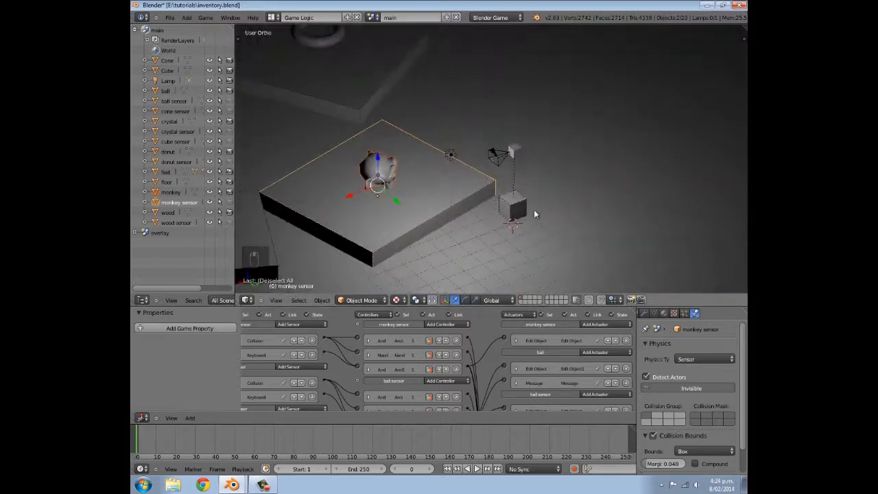
key(shift+a)
mouse_move(527, 291)
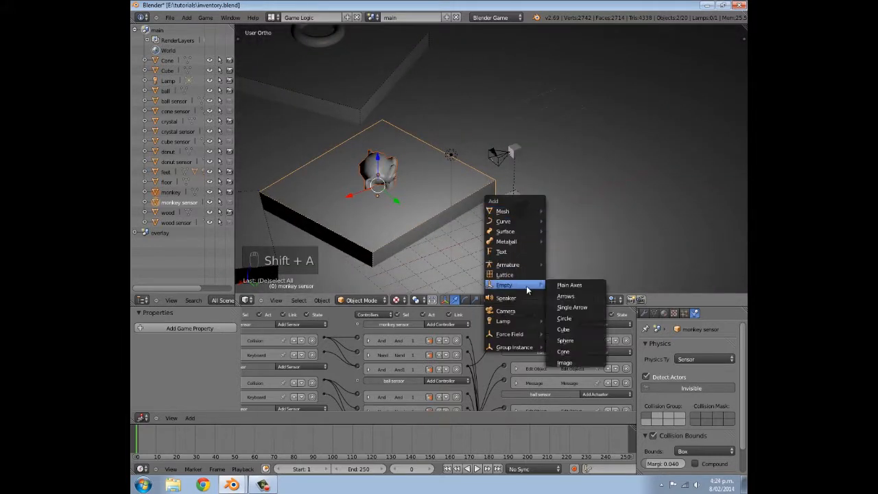
click(569, 284)
key(s)
click(549, 227)
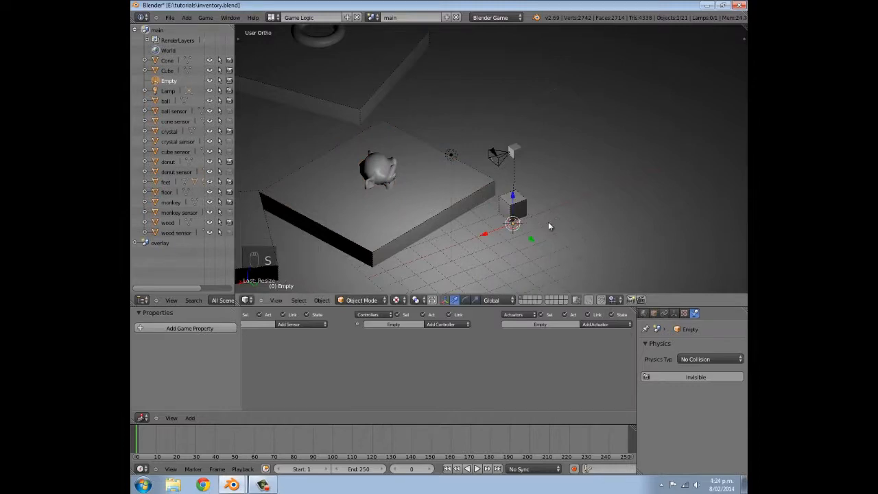
Move the empty just in front of the player's camera and resize it to suit the camera view
drag(478, 233, 456, 242)
drag(490, 208, 484, 137)
scroll(496, 165, up, 5)
drag(505, 182, 498, 175)
key(s)
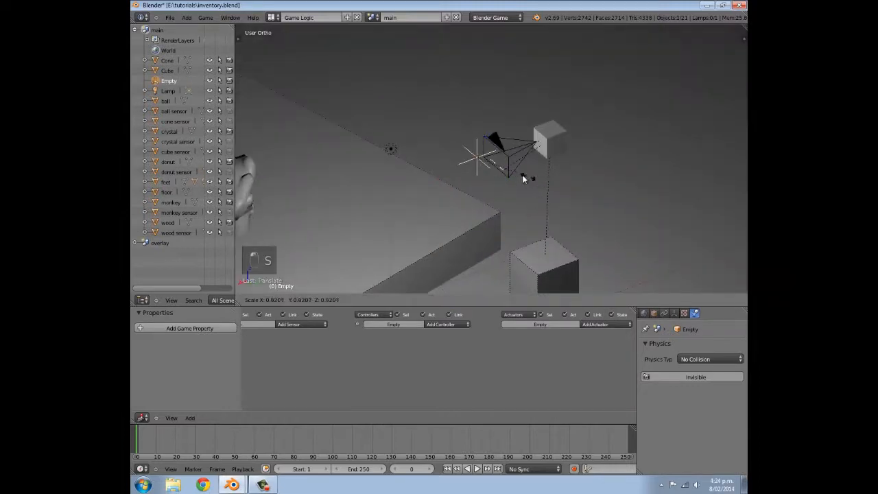
click(510, 174)
middle_drag(510, 176, 506, 184)
key(KP_0)
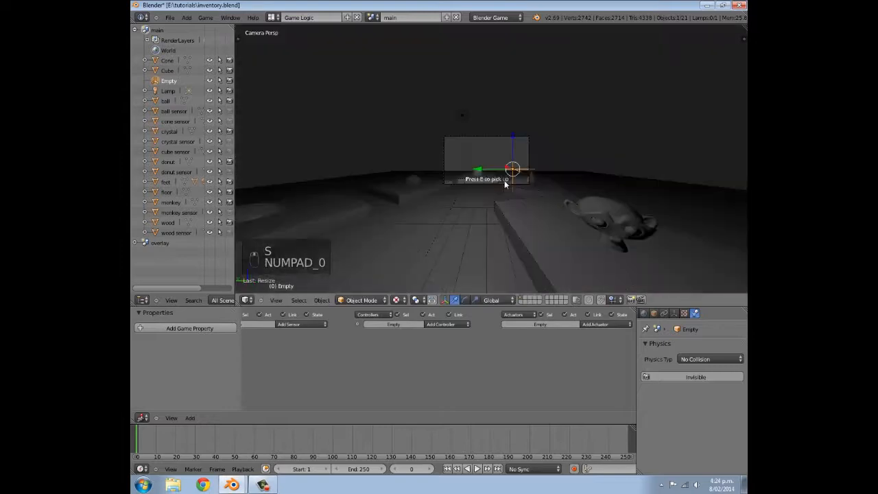
key(s)
click(614, 180)
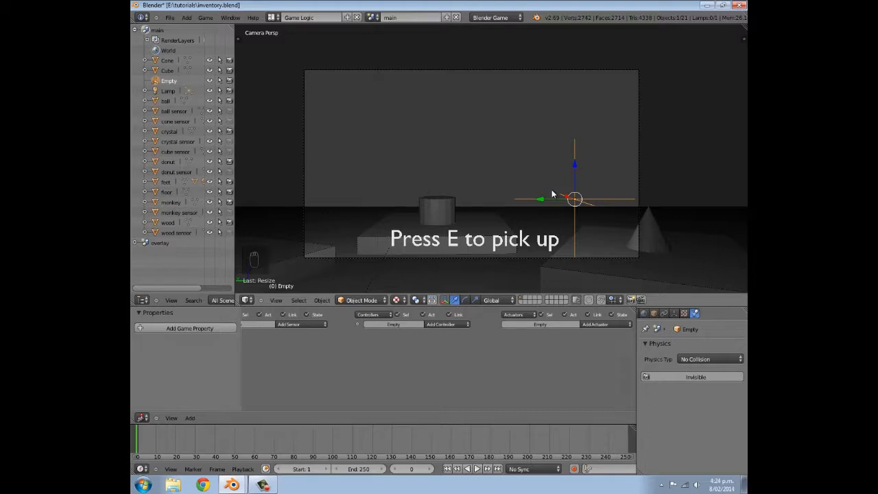
Parent the empty to the player's head cube using the Object option
middle_drag(537, 192, 472, 187)
right_click(322, 208)
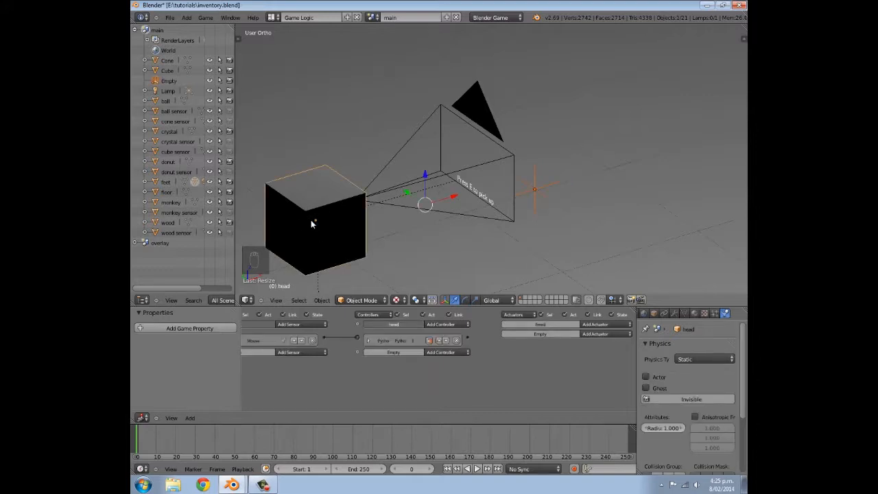
key(ctrl+p)
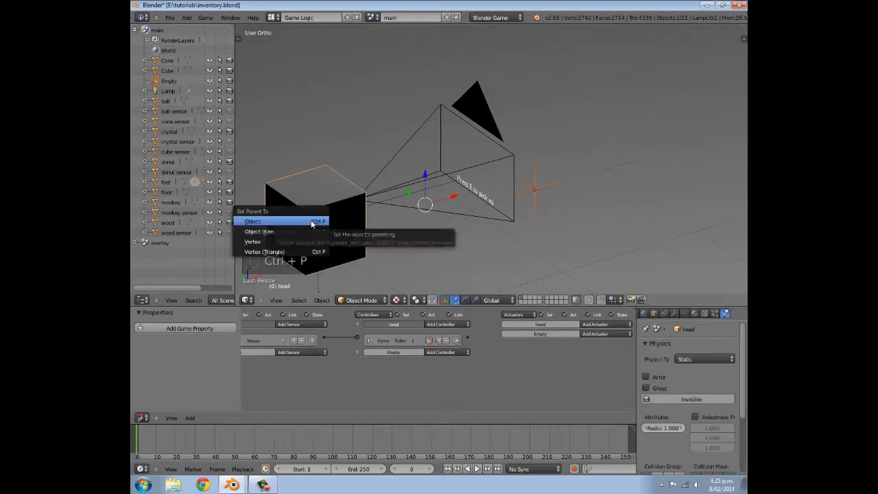
click(311, 224)
Move the head cube to test whether the empty follows it, then undo the move
key(a)
right_click(536, 189)
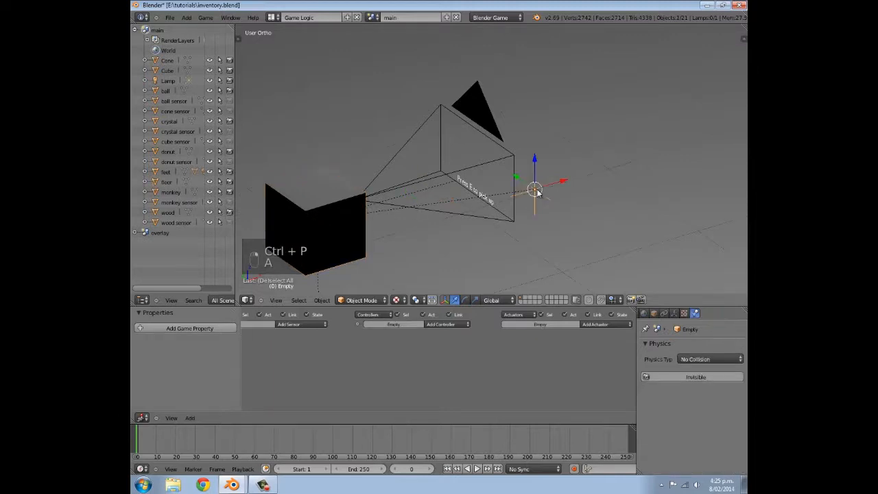
right_click(343, 208)
key(g)
click(402, 194)
key(ctrl+z)
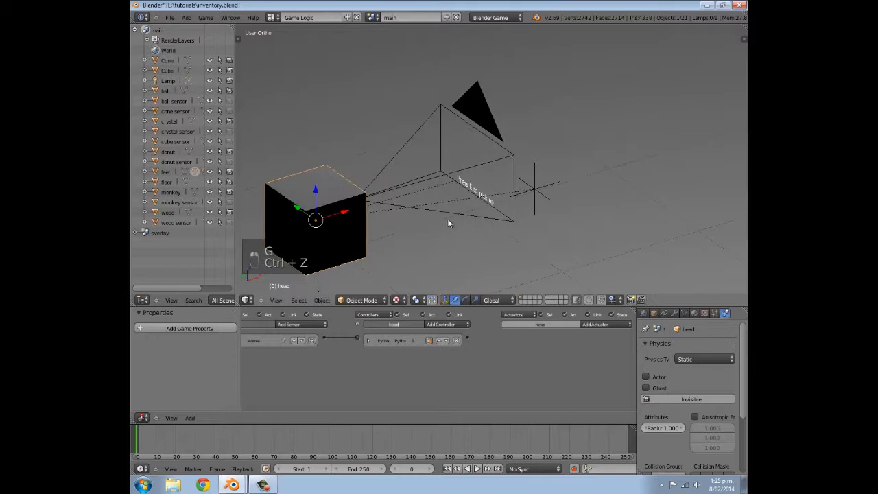
Select the empty in front of the camera and snap the 3D cursor to it
middle_drag(426, 170, 569, 196)
middle_drag(516, 164, 465, 123)
right_click(465, 123)
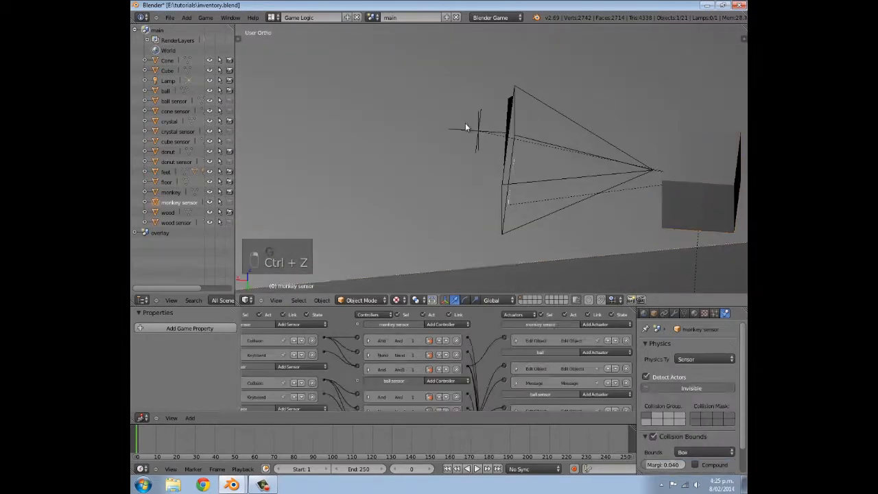
right_click(481, 131)
key(shift+s)
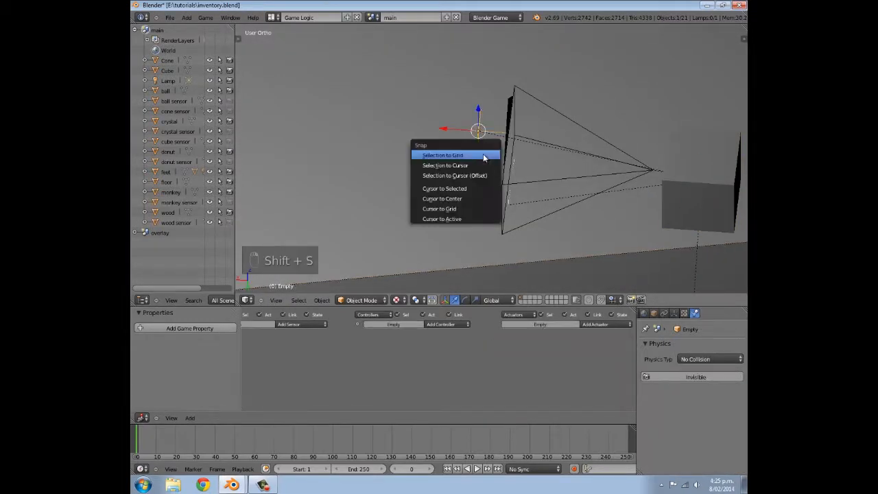
click(464, 189)
Add a mesh cube at the 3D cursor and scale it down until it fits within the empty's axes
key(shift+a)
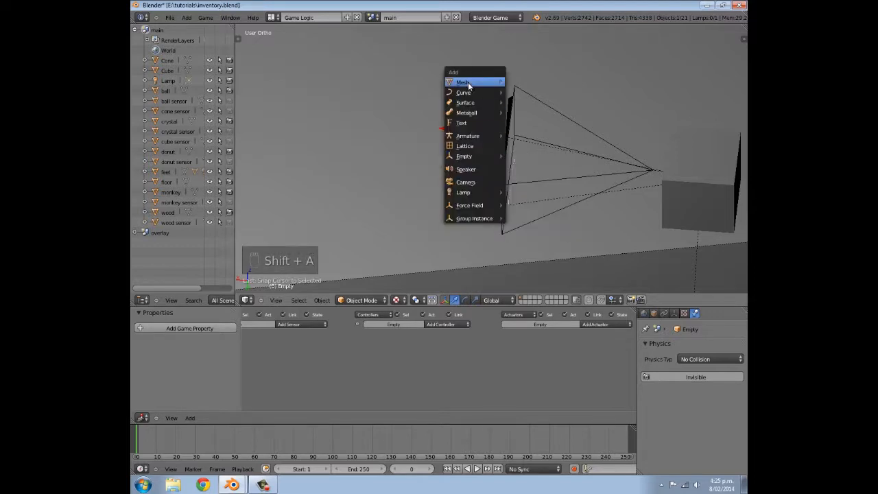
mouse_move(503, 82)
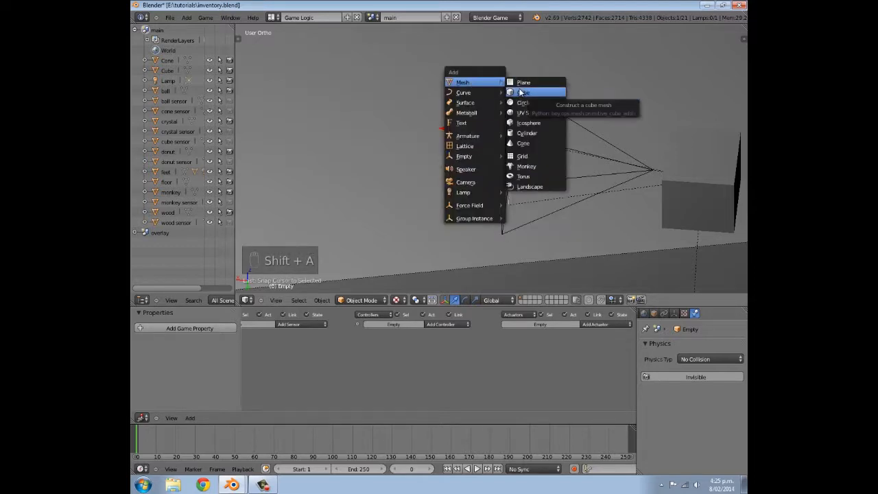
click(523, 92)
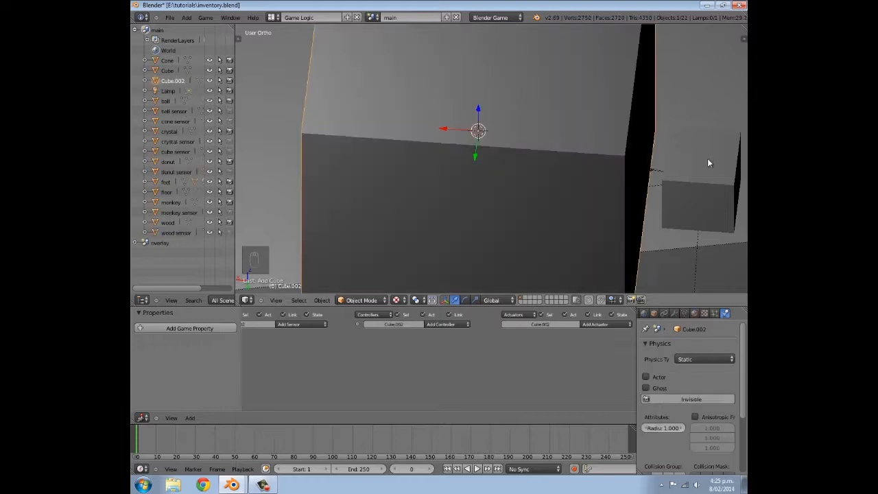
key(s)
click(503, 139)
middle_drag(503, 139, 456, 216)
scroll(408, 199, up, 4)
shift+middle_drag(400, 238, 487, 172)
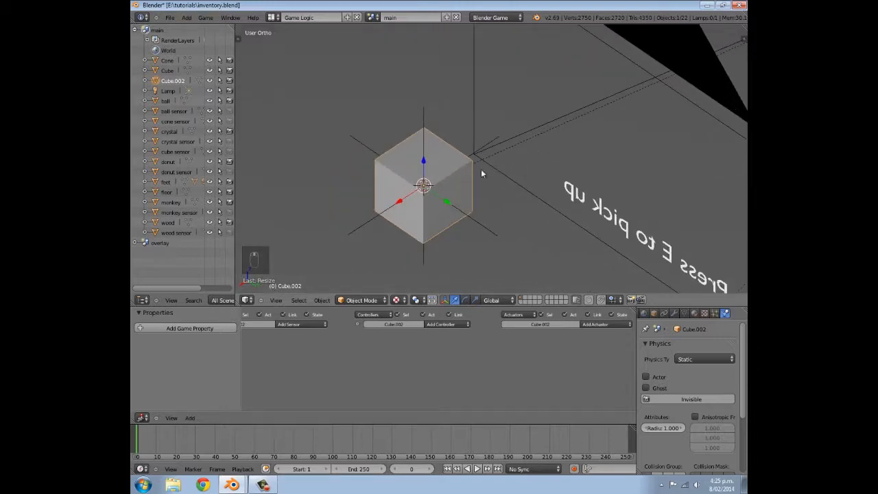
key(s)
click(497, 169)
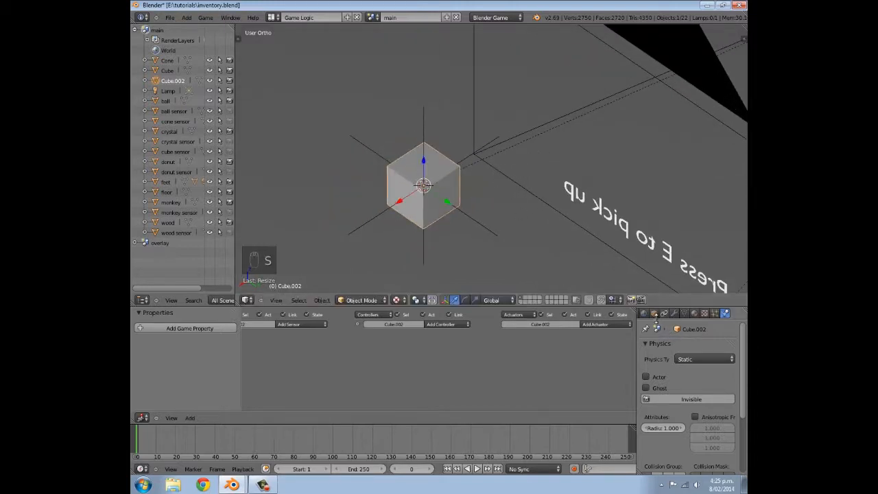
Add a UV sphere with 16 segments at the 3D cursor and scale it by about 0.076
key(shift+a)
mouse_move(461, 139)
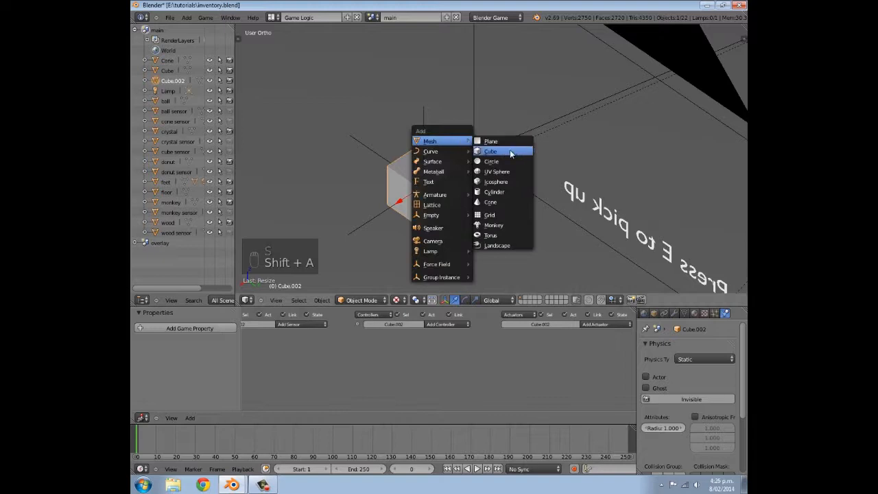
click(506, 172)
scroll(288, 239, down, 5)
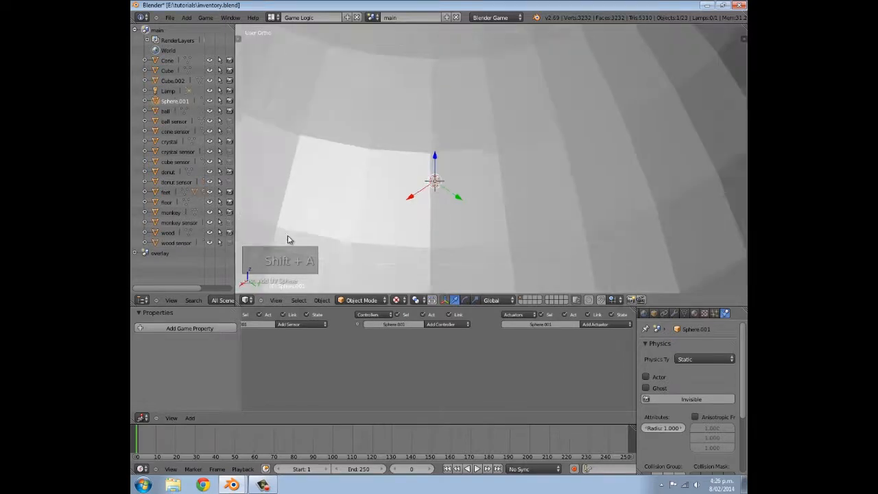
key(t)
click(261, 263)
text(16)
key(Return)
key(s)
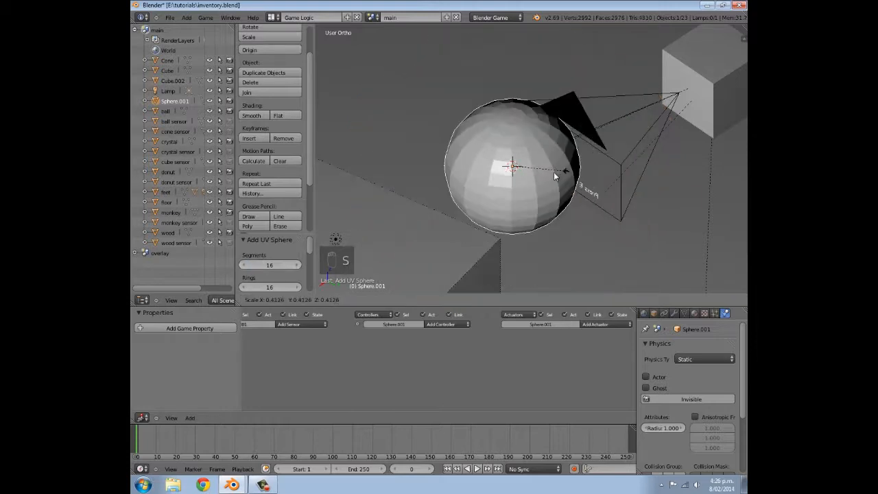
click(516, 181)
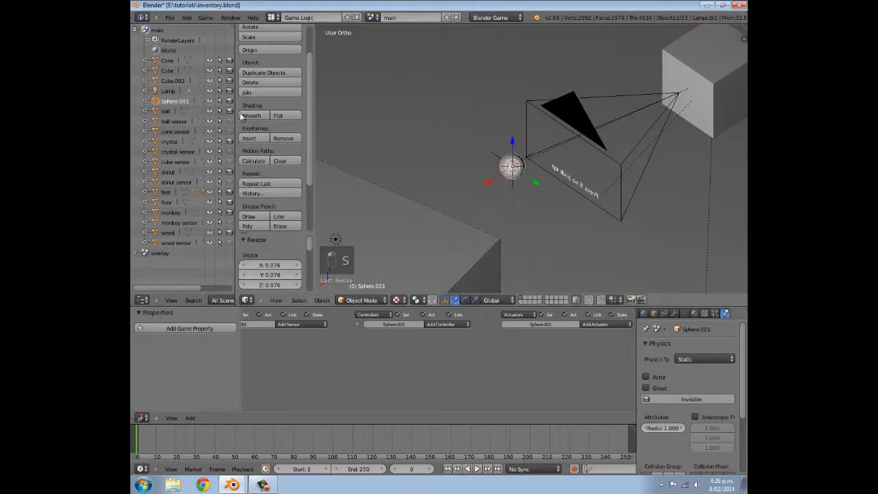
Shade the new sphere smooth and scale it by about 0.832 to match the small cube
click(252, 116)
scroll(540, 217, up, 5)
key(s)
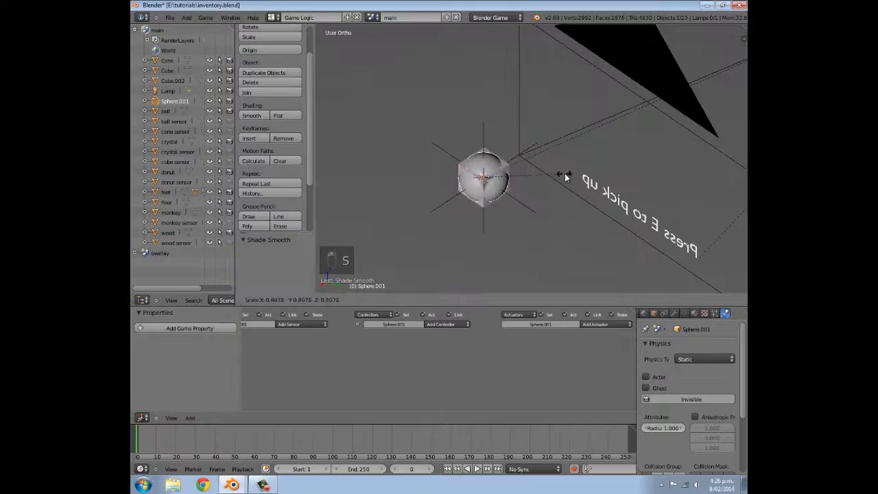
click(566, 173)
Add an icosphere at the 3D cursor and scale it by about 0.073
key(shift+a)
mouse_move(538, 175)
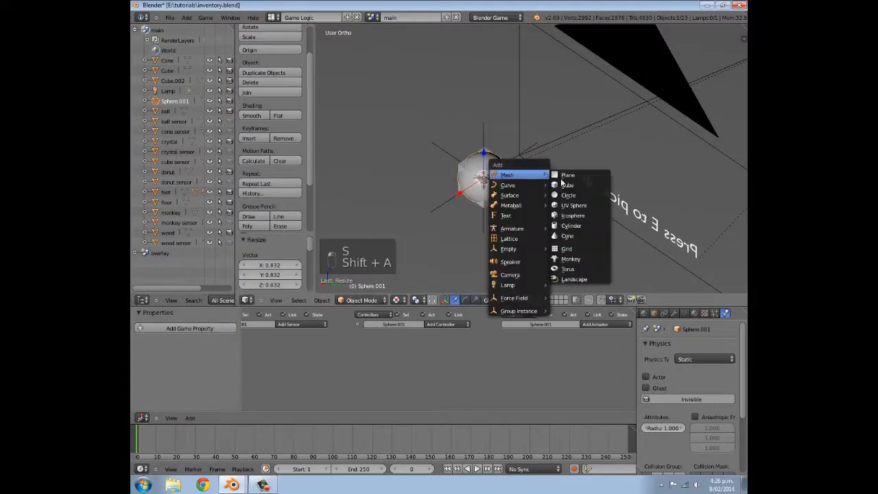
click(571, 216)
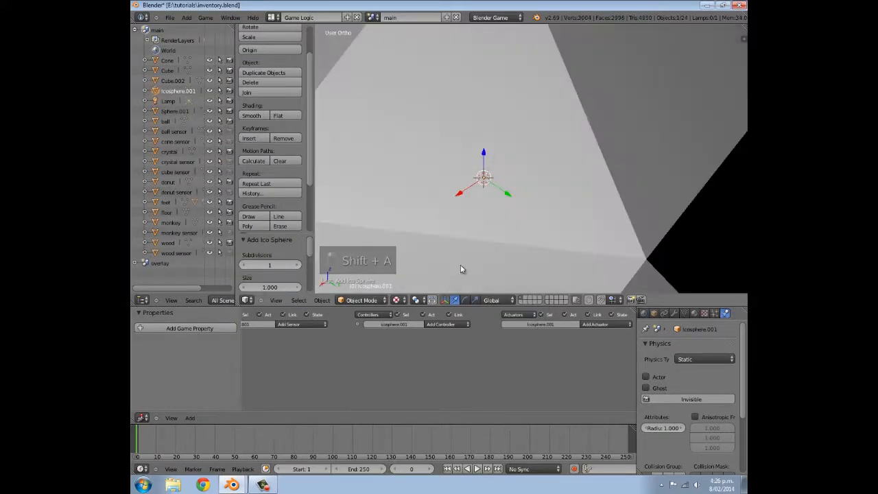
key(s)
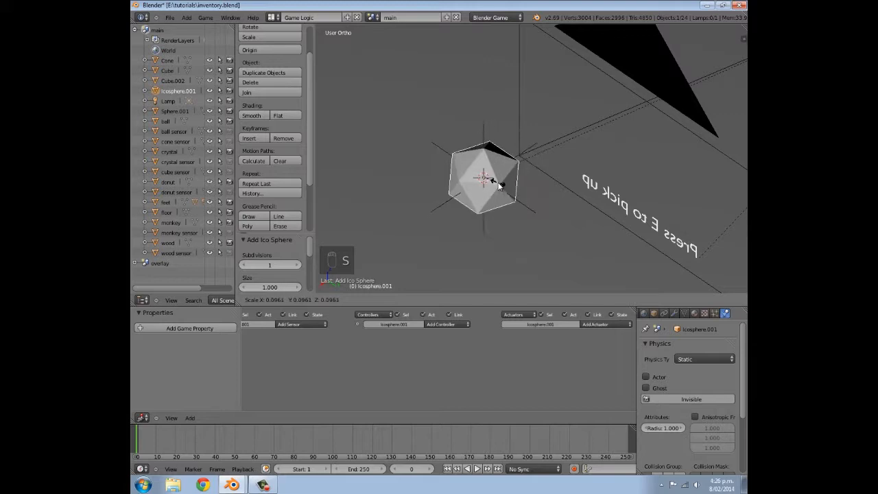
click(496, 187)
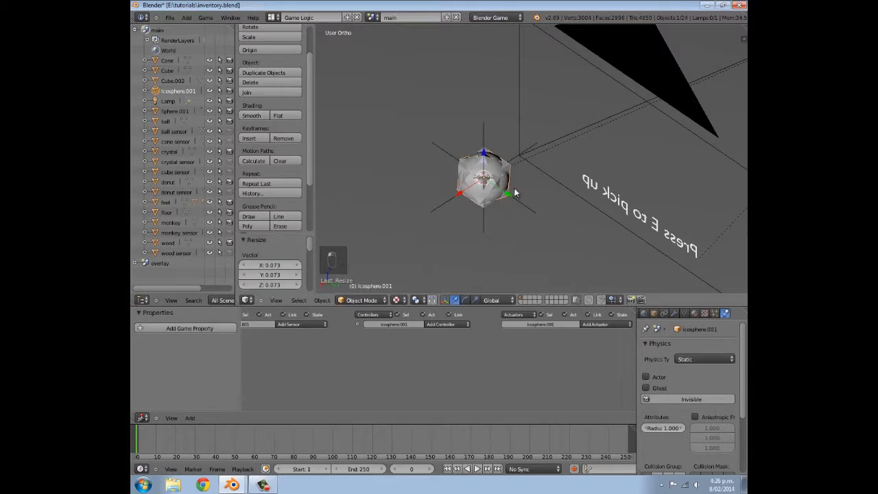
Add a cylinder with 16 vertices at the 3D cursor and scale it by about 0.053
key(shift+a)
mouse_move(516, 190)
click(550, 241)
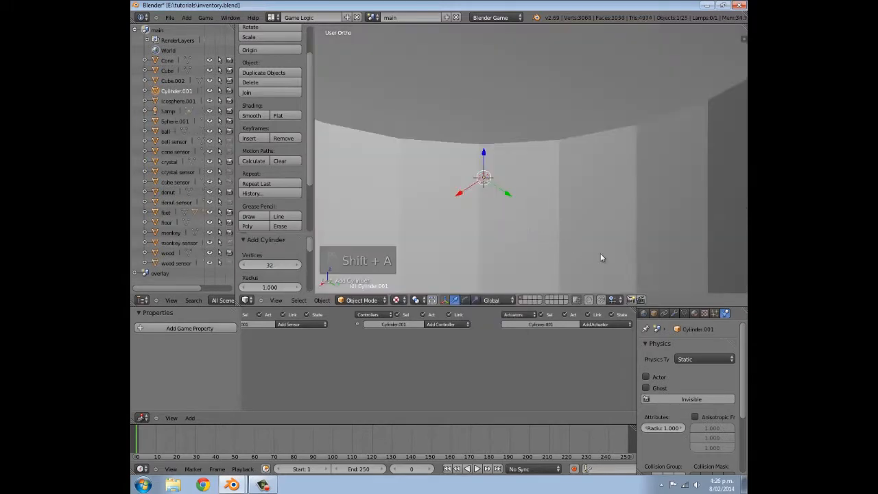
click(263, 265)
text(16)
key(Return)
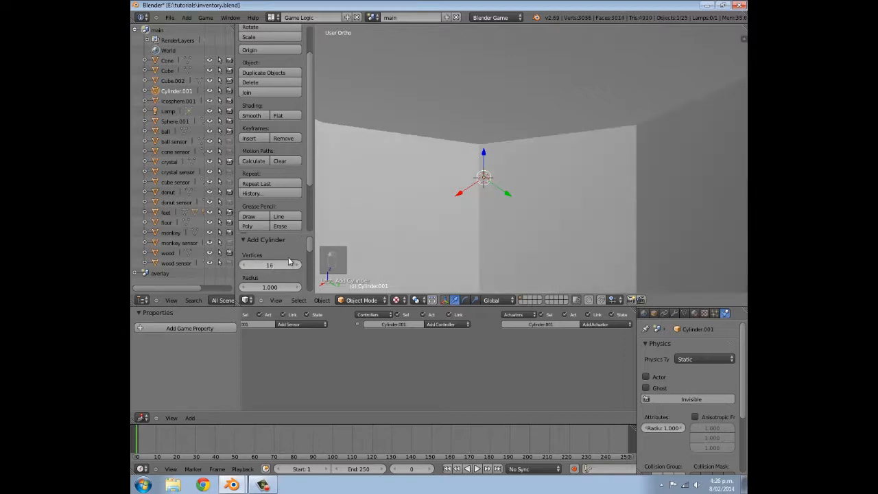
key(s)
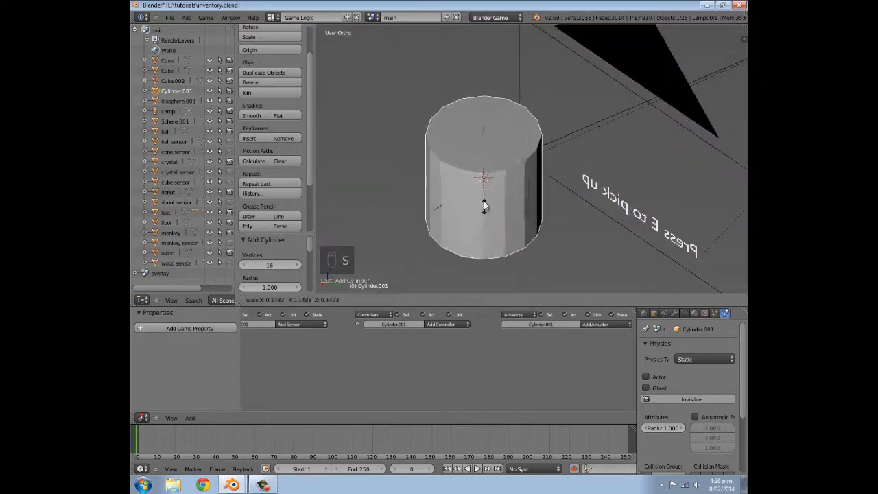
click(491, 195)
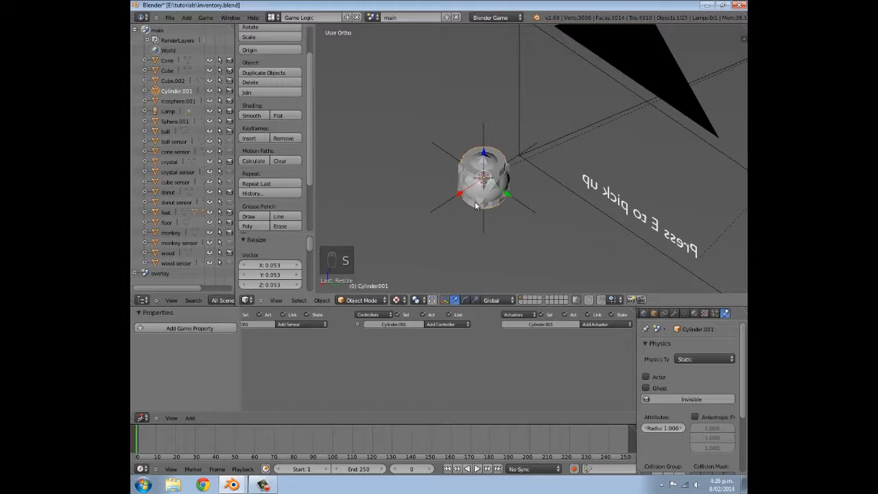
Add a mesh cone with 16 vertices at the 3D cursor
key(shift+a)
mouse_move(493, 194)
click(531, 252)
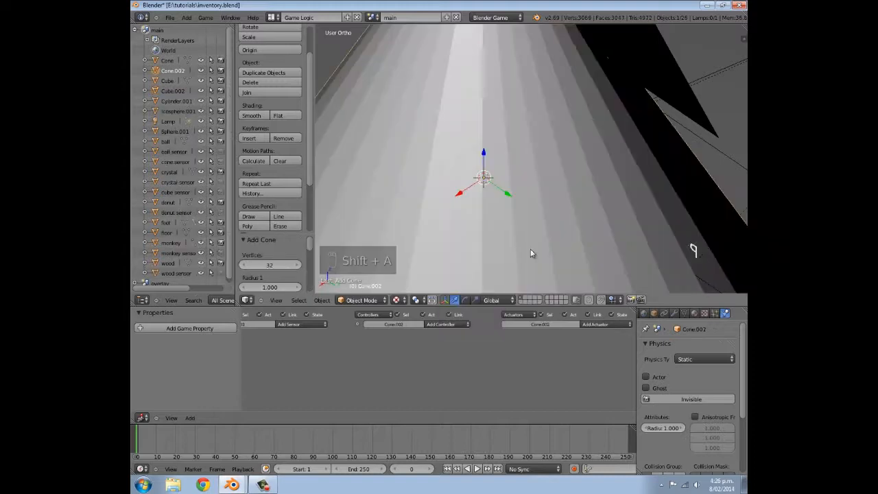
click(264, 264)
text(16)
key(Return)
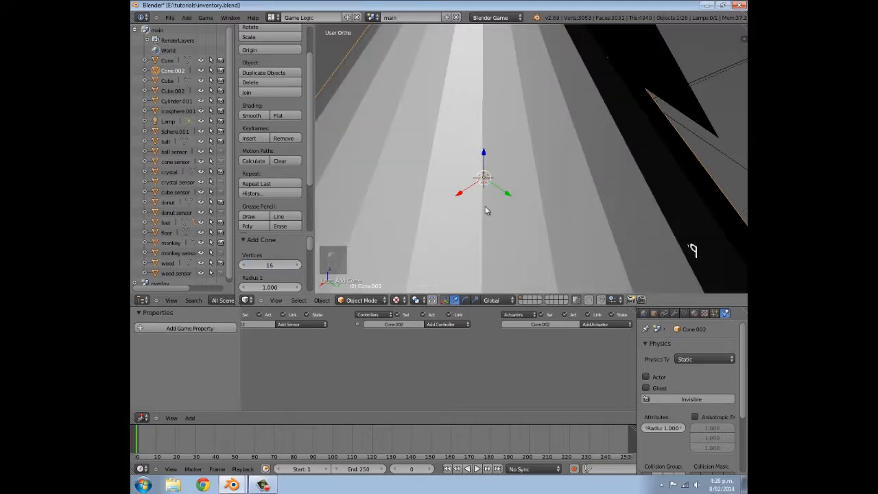
Scale the new cone by about 0.083 and again by 0.802, and raise it about 0.03 along Z
key(s)
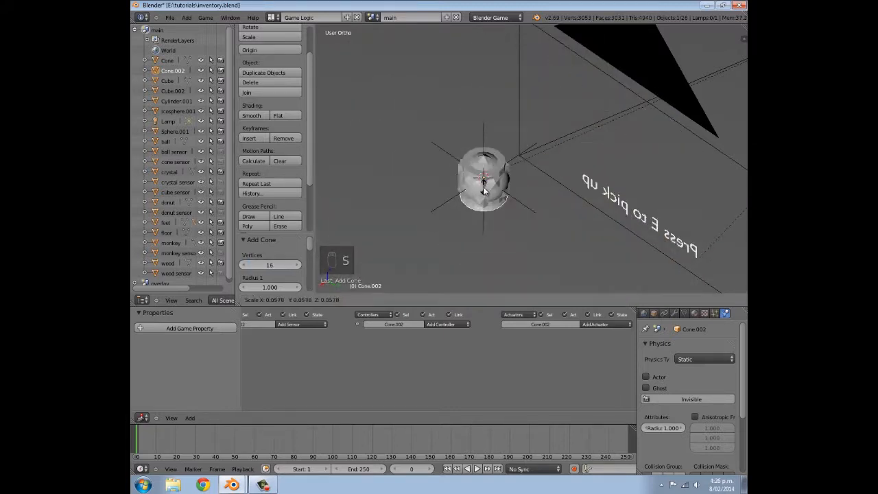
click(487, 194)
scroll(502, 220, up, 4)
scroll(508, 209, down, 2)
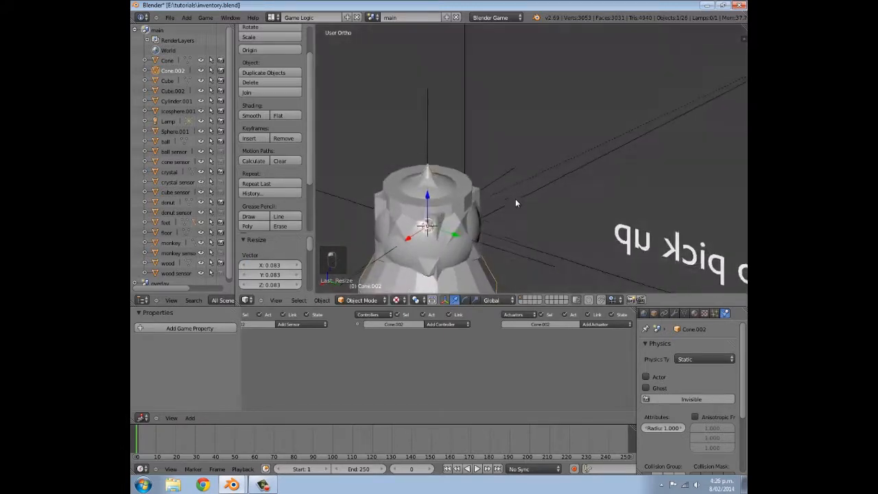
key(g)
key(z)
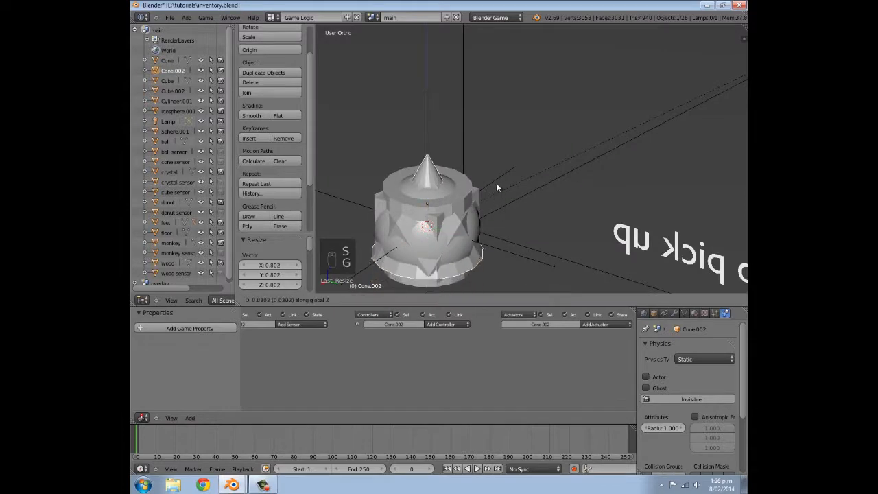
click(496, 183)
scroll(446, 209, down, 3)
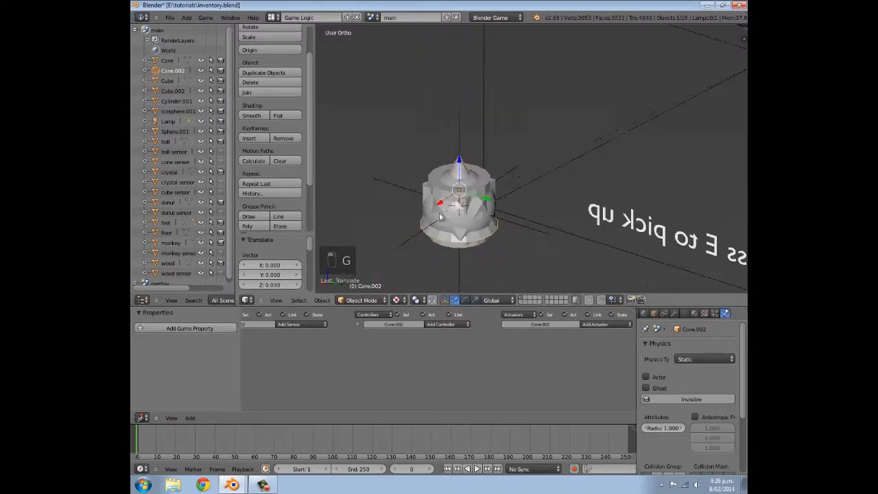
Add a monkey mesh at the small items in front of the camera and scale it to about 0.08
key(shift+a)
mouse_move(484, 199)
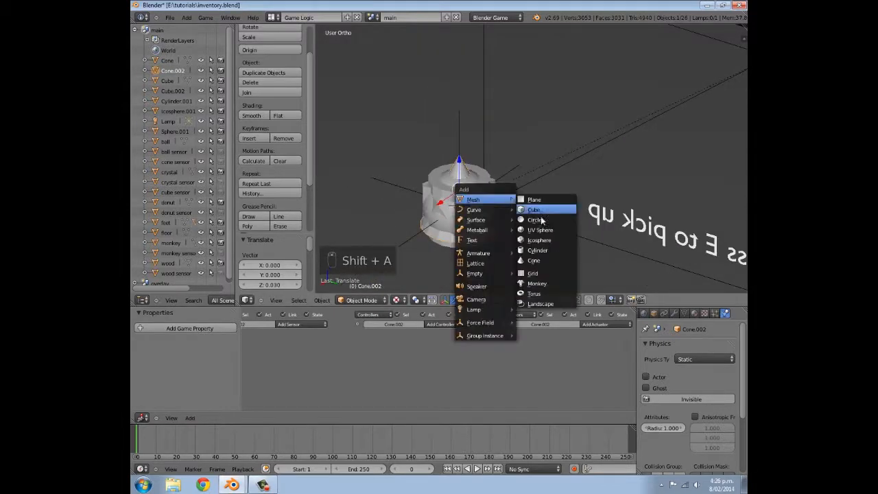
click(533, 283)
key(s)
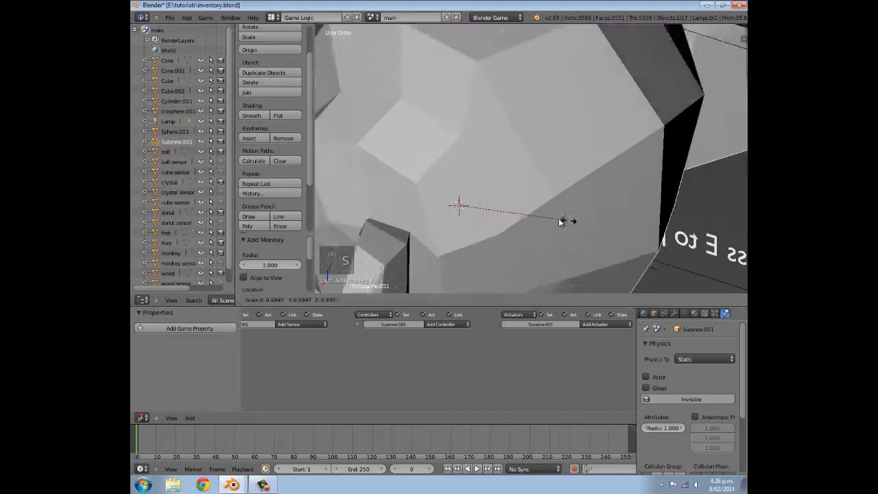
click(479, 204)
Rotate the small monkey head about 263° around Z so that it faces the camera
middle_drag(514, 203, 428, 192)
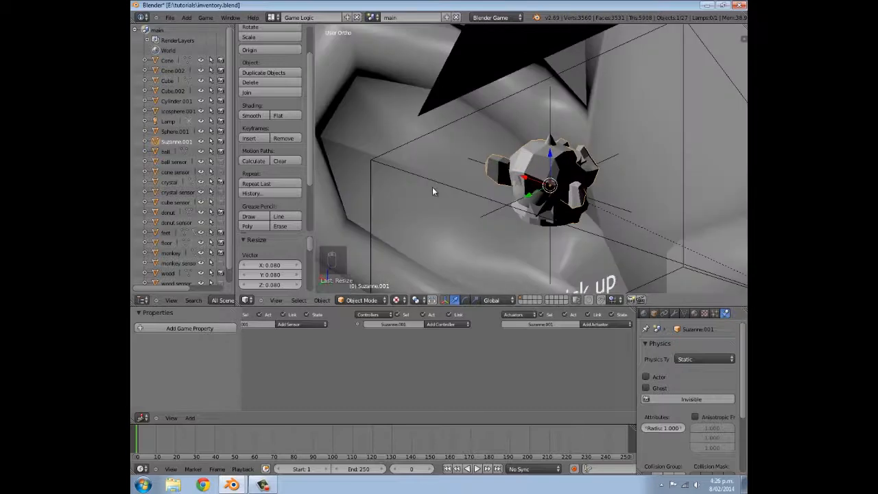
key(KP_0)
key(r)
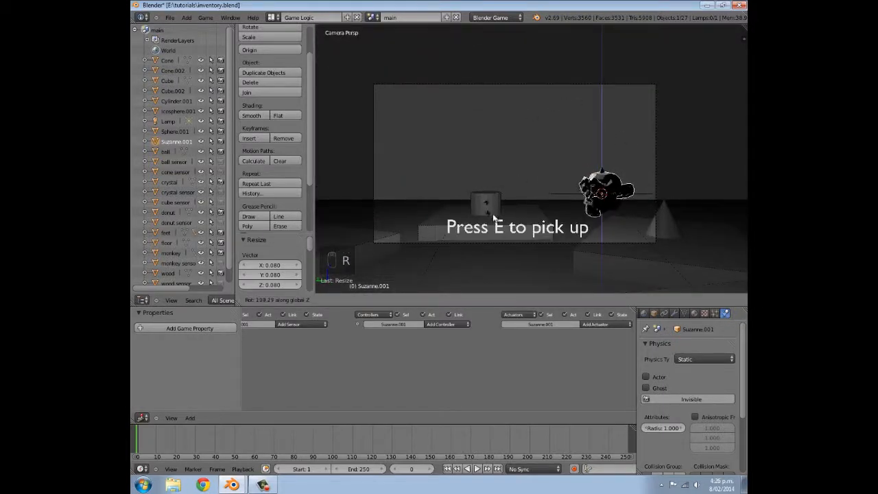
click(575, 251)
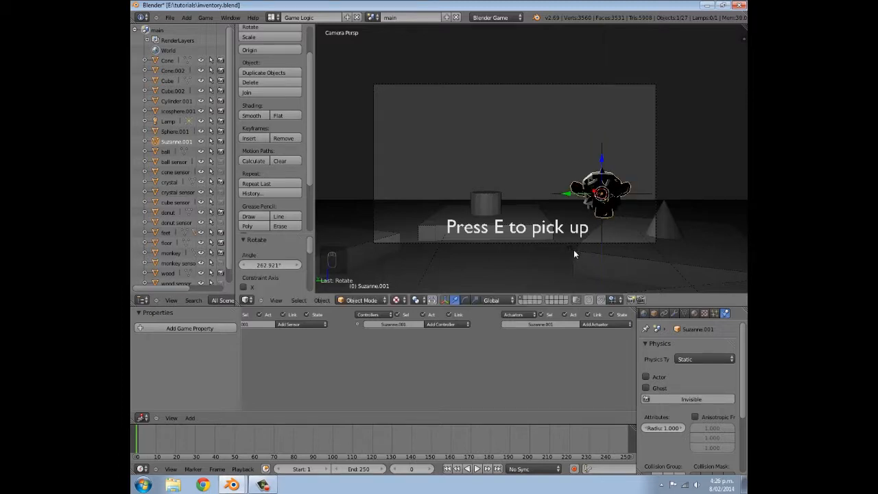
Add a torus mesh at the same spot with 24 major segments
middle_drag(574, 251, 502, 205)
scroll(501, 206, down, 3)
key(shift+a)
mouse_move(502, 204)
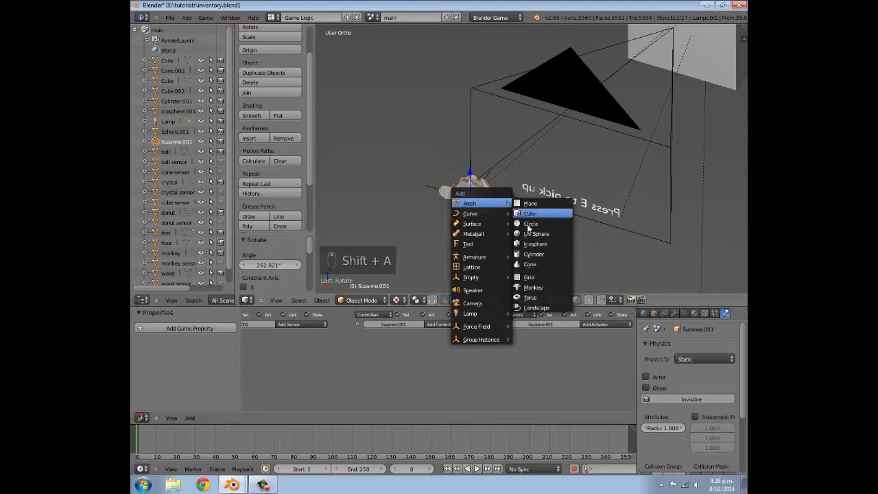
click(533, 299)
scroll(276, 257, down, 6)
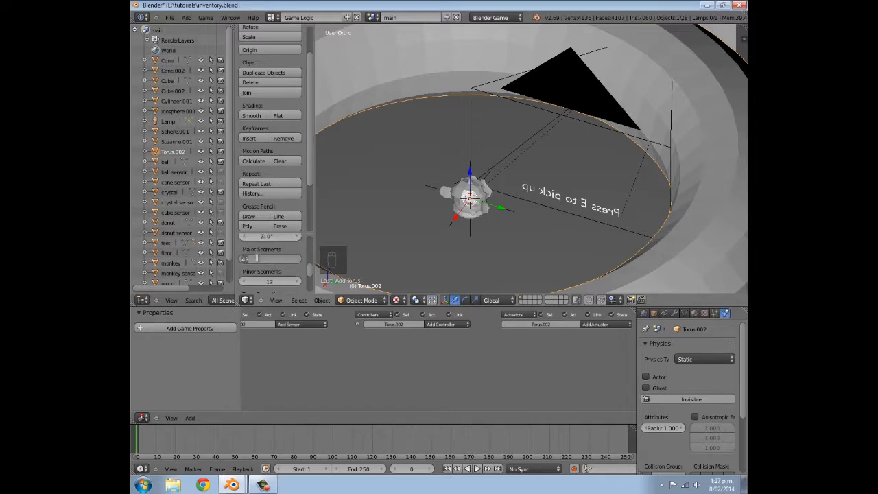
key(Return)
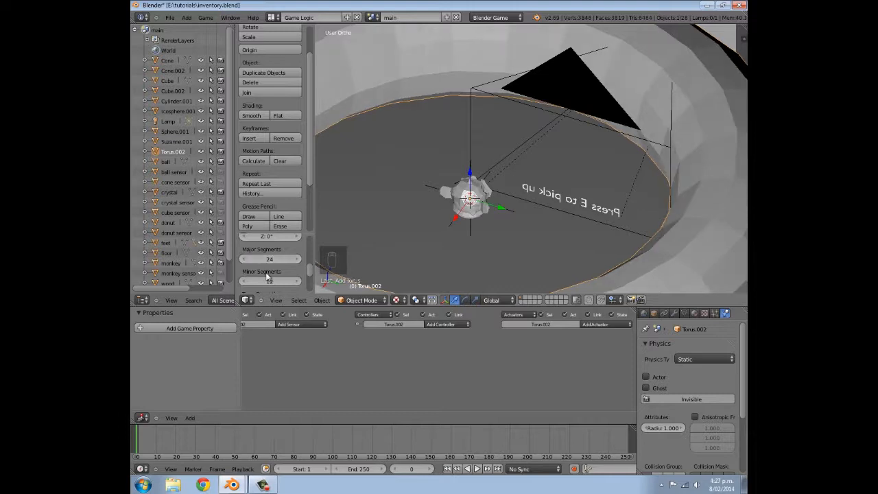
Try 6 minor segments on the new torus
scroll(269, 277, down, 1)
click(269, 262)
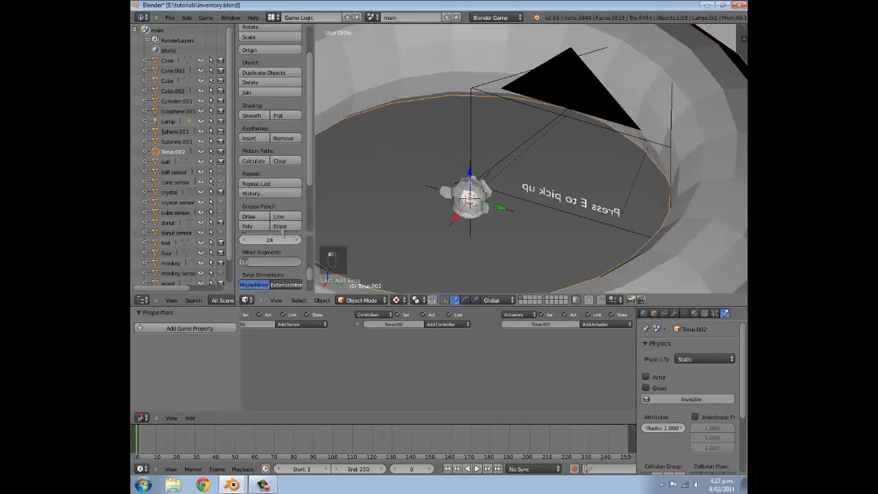
text(6)
key(Return)
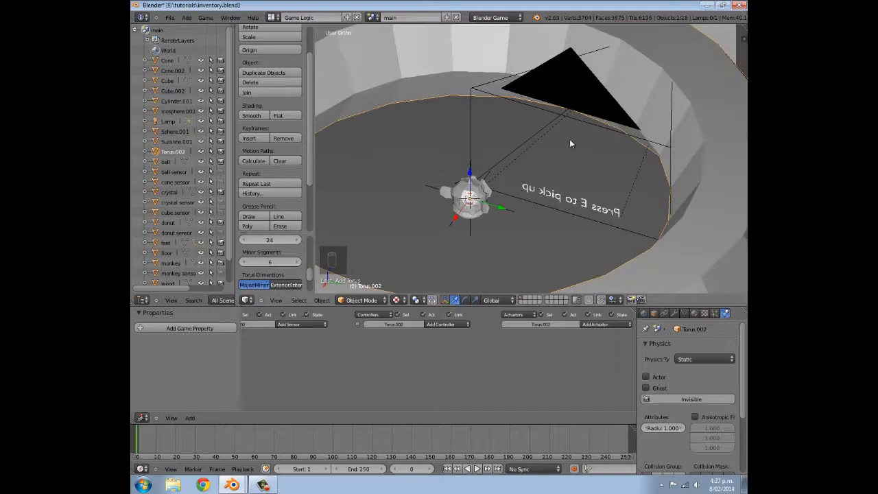
scroll(570, 140, down, 5)
middle_drag(505, 206, 542, 183)
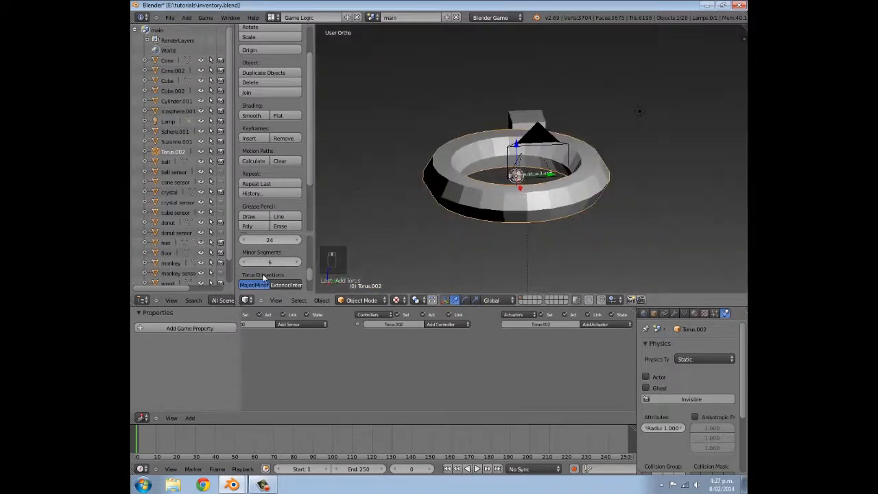
Set the torus's minor segments to 12 and give it smooth shading
click(270, 261)
text(12)
key(Return)
middle_drag(472, 183, 470, 201)
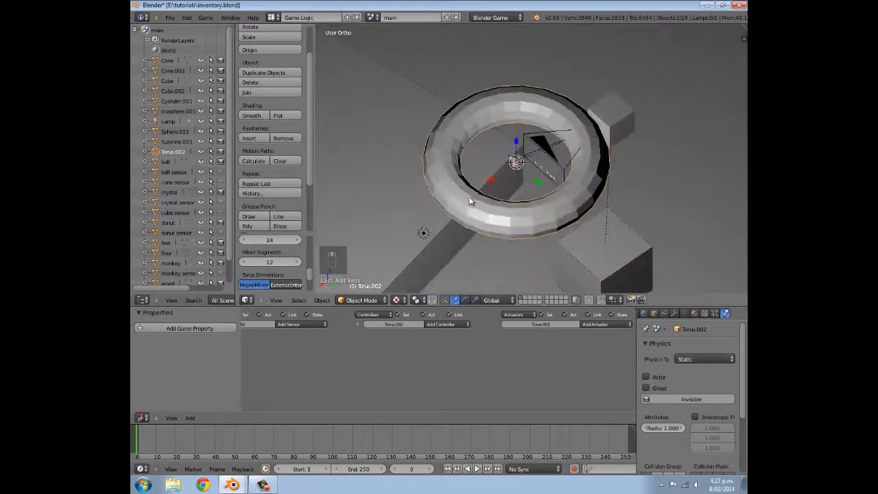
click(259, 117)
Scale the torus down in two passes to match the small items in front of the camera
key(s)
click(544, 175)
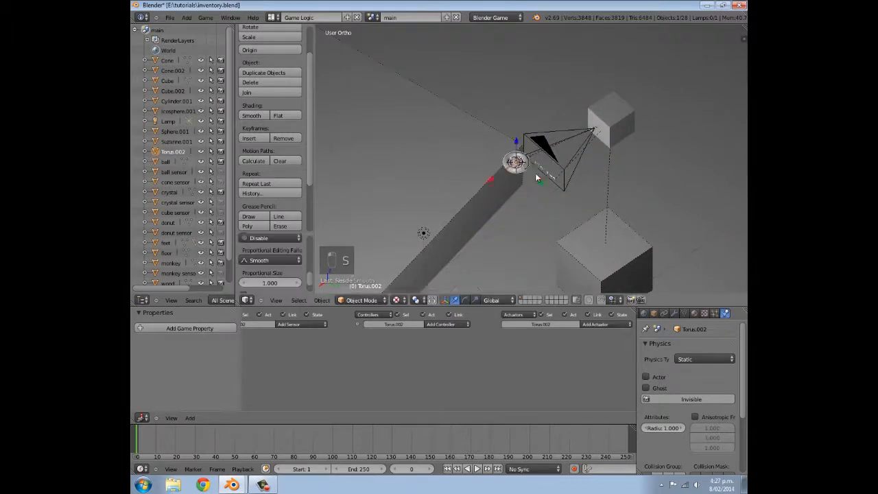
scroll(543, 174, up, 8)
key(s)
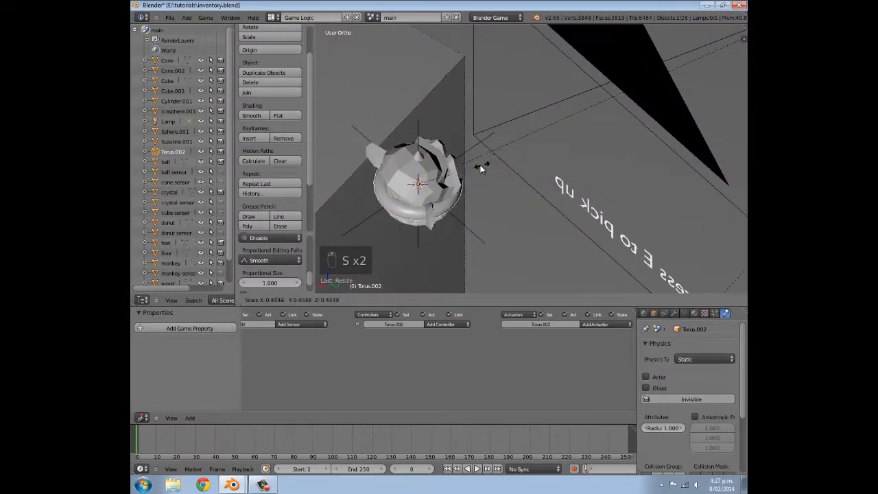
click(453, 171)
Switch to wireframe display and box-select all the small overlapping items in front of the camera
middle_drag(430, 174, 452, 195)
scroll(520, 146, down, 3)
scroll(453, 194, down, 4)
scroll(512, 165, up, 3)
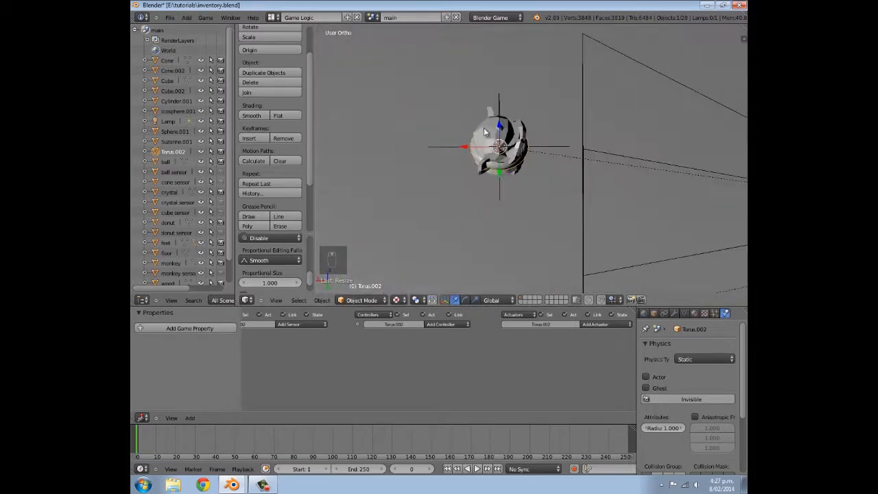
middle_drag(498, 139, 499, 203)
scroll(506, 151, down, 7)
scroll(514, 173, up, 3)
key(z)
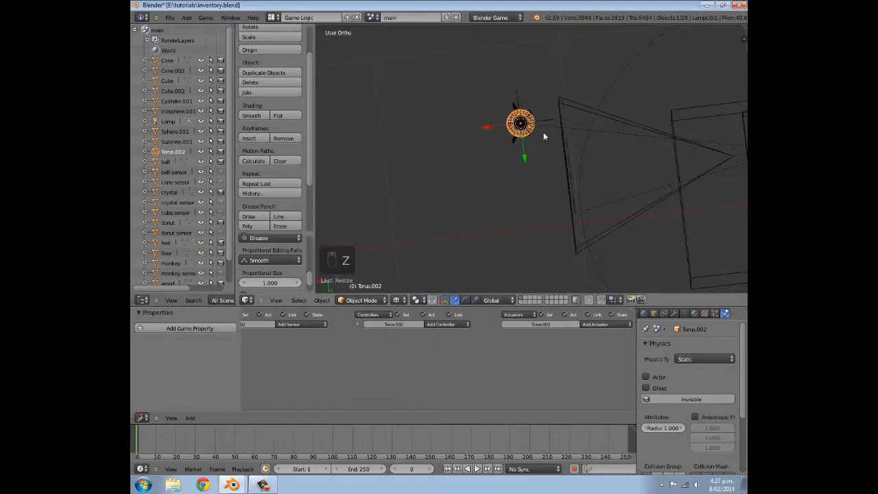
key(a)
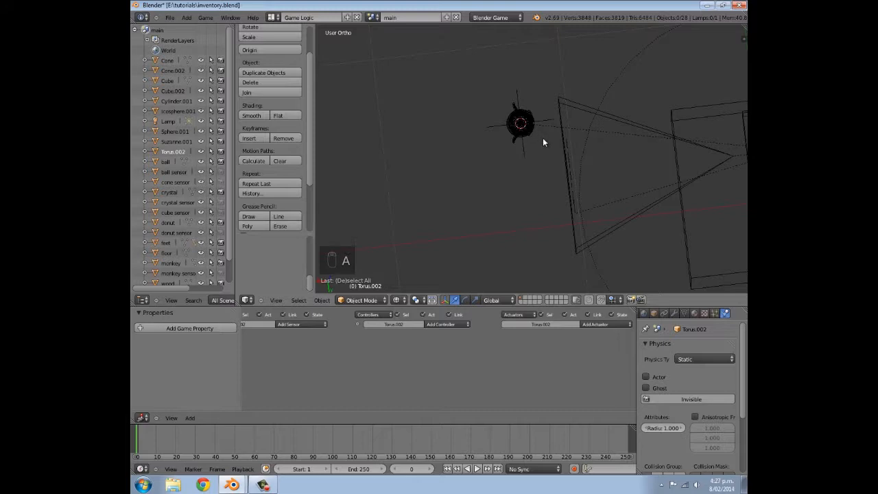
key(b)
drag(490, 109, 537, 153)
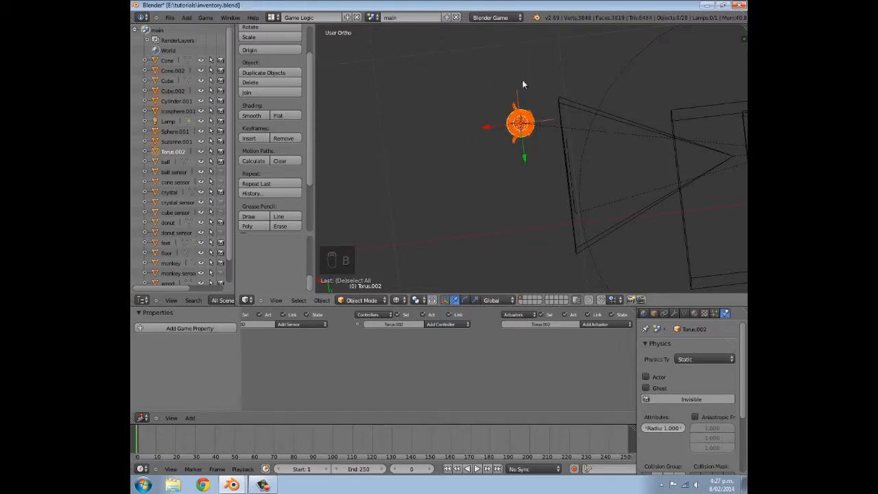
Add the head cube to the selection and parent the small items to it using the Object option
middle_drag(489, 110, 568, 83)
key(KP_Decimal)
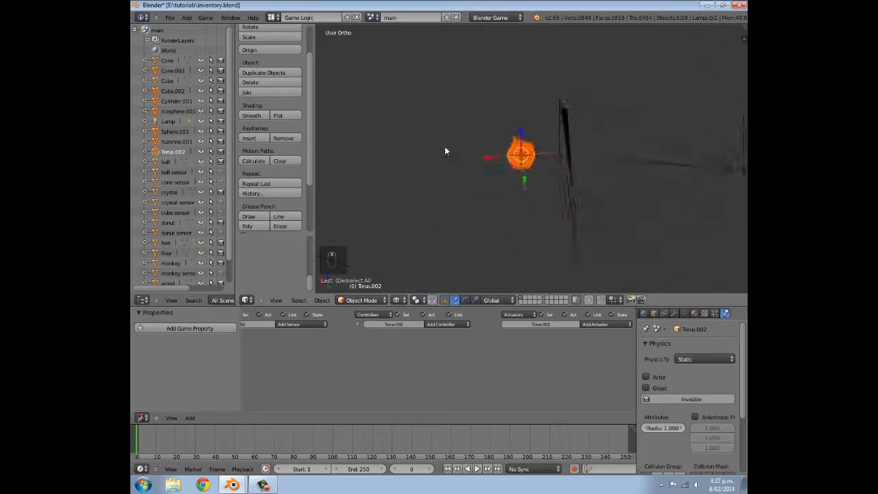
scroll(564, 148, down, 5)
middle_drag(568, 148, 629, 168)
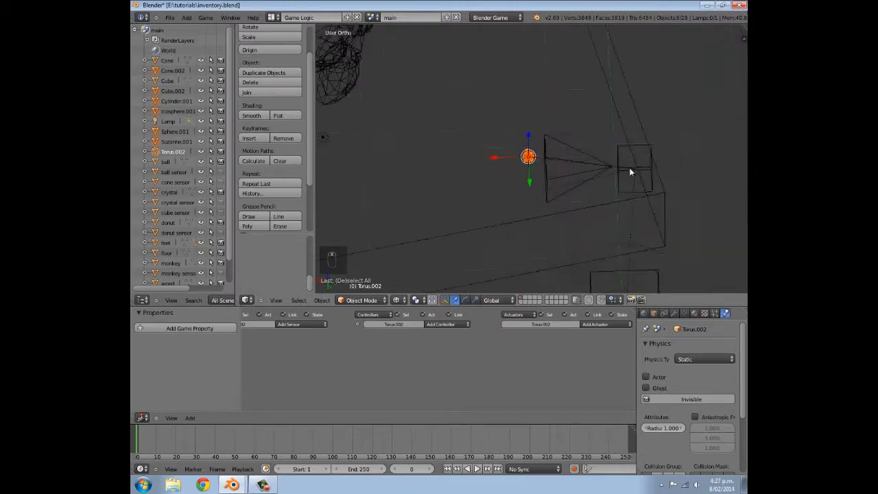
right_click(617, 149)
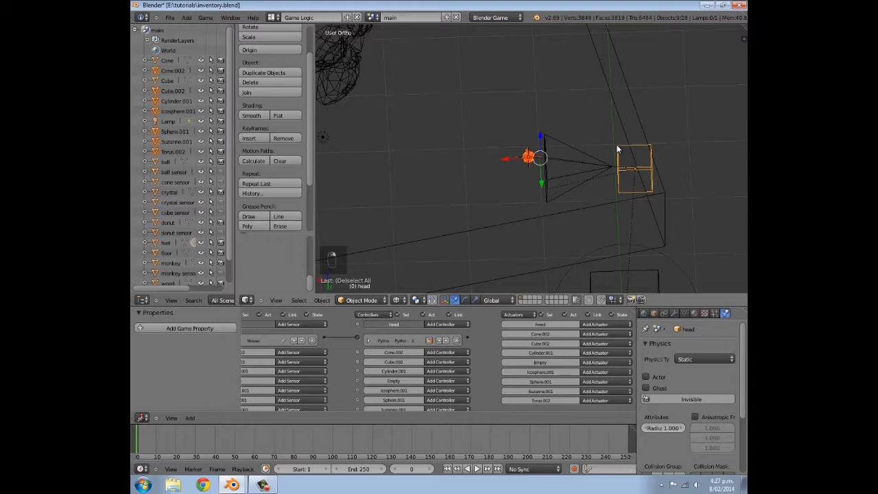
key(ctrl+p)
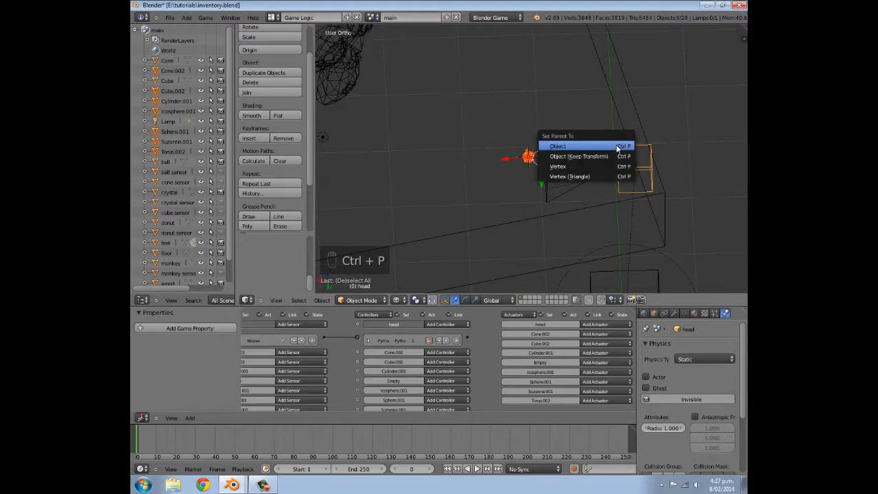
click(616, 146)
Try hiding and moving the head cube to test the parenting
scroll(601, 157, up, 5)
key(a)
mouse_move(564, 162)
middle_down()
mouse_move(530, 162)
mouse_move(580, 165)
middle_up()
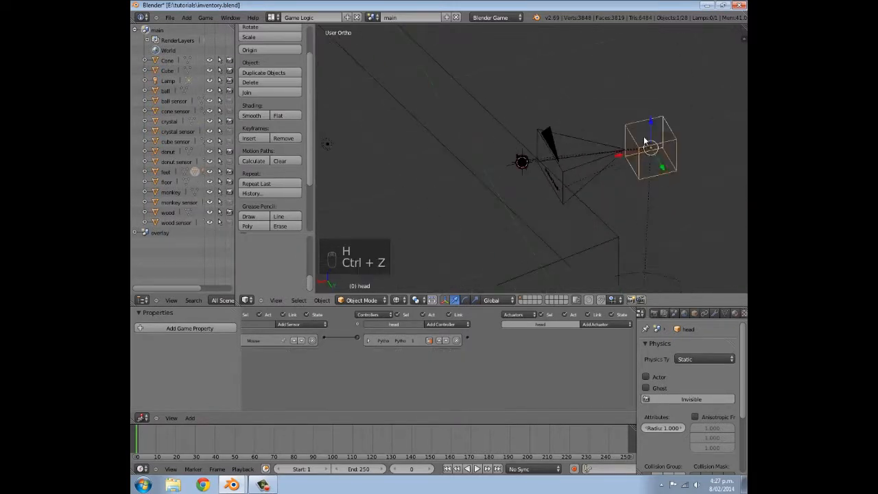
key(g)
key(ctrl+z)
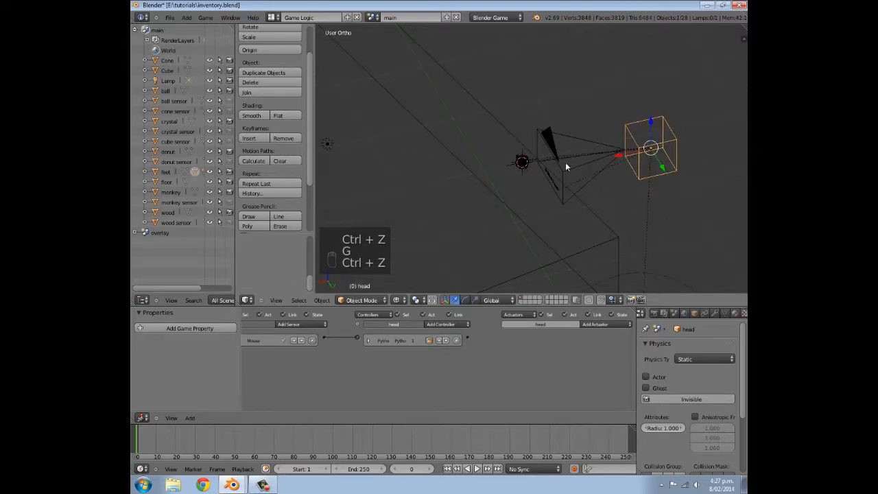
In the camera view, select the small cylinder among the overlapping items and add two Visibility actuators to it
key(KP_0)
click(549, 165)
key(ctrl+z)
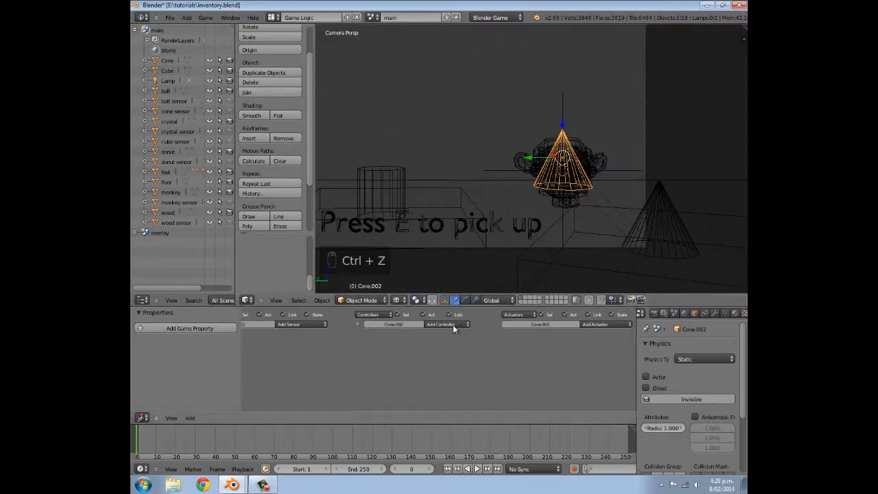
click(594, 325)
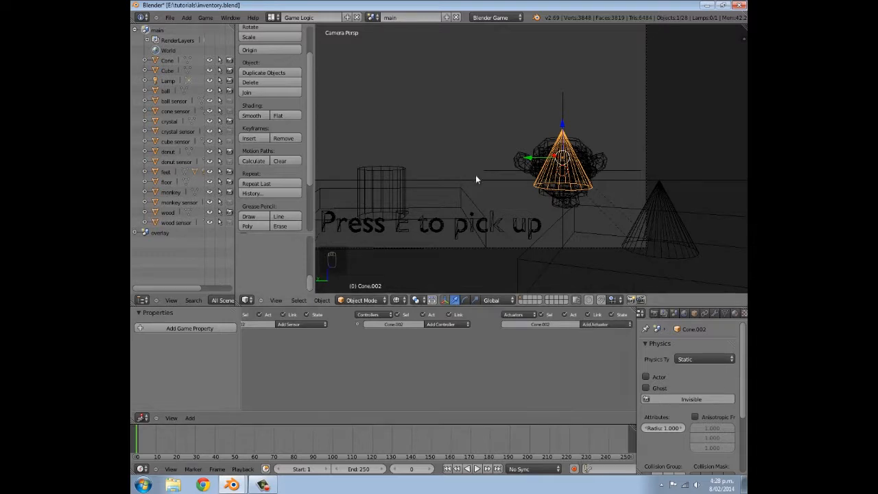
right_click(568, 190)
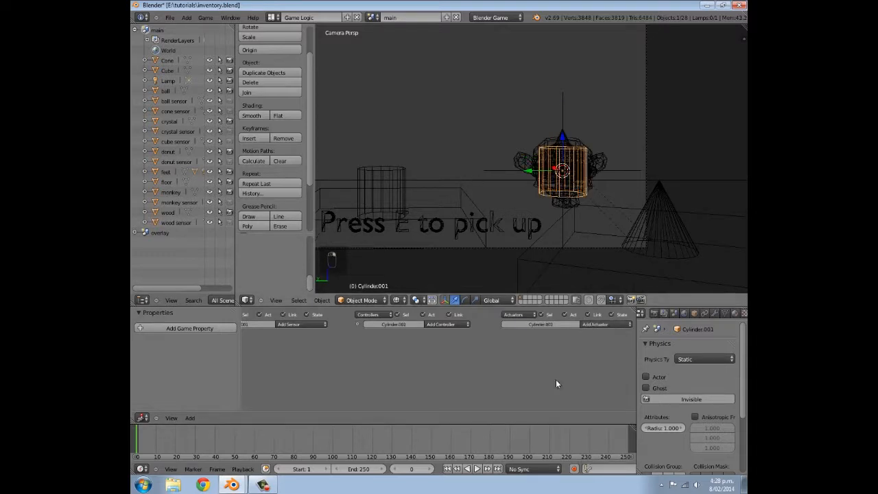
click(596, 324)
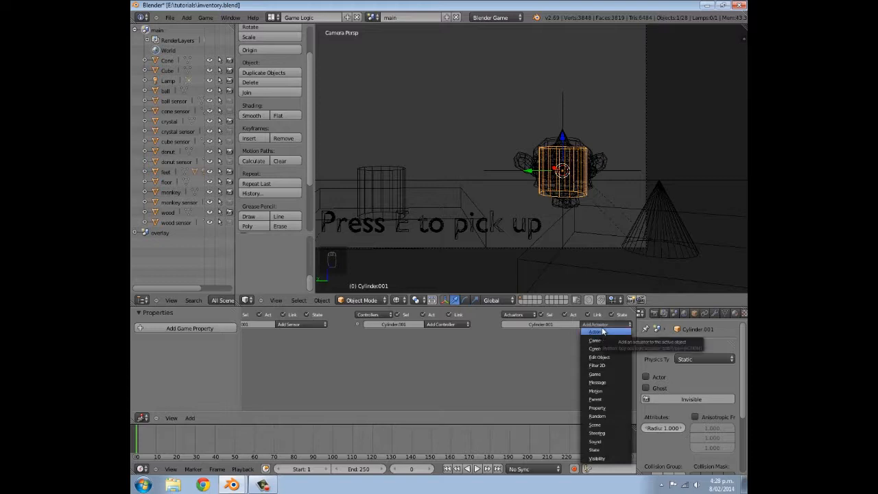
click(595, 457)
click(602, 324)
click(595, 457)
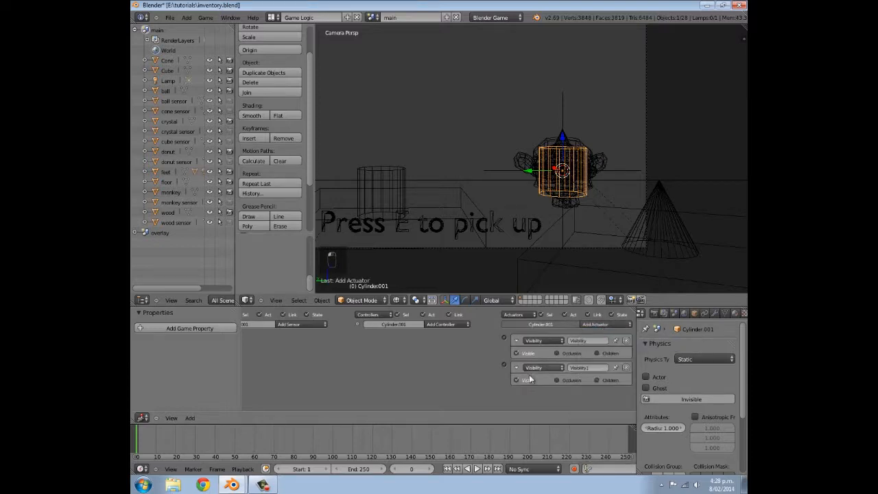
Turn off Visible on the cylinder's second Visibility actuator and collapse both actuators
click(516, 381)
click(516, 340)
click(517, 355)
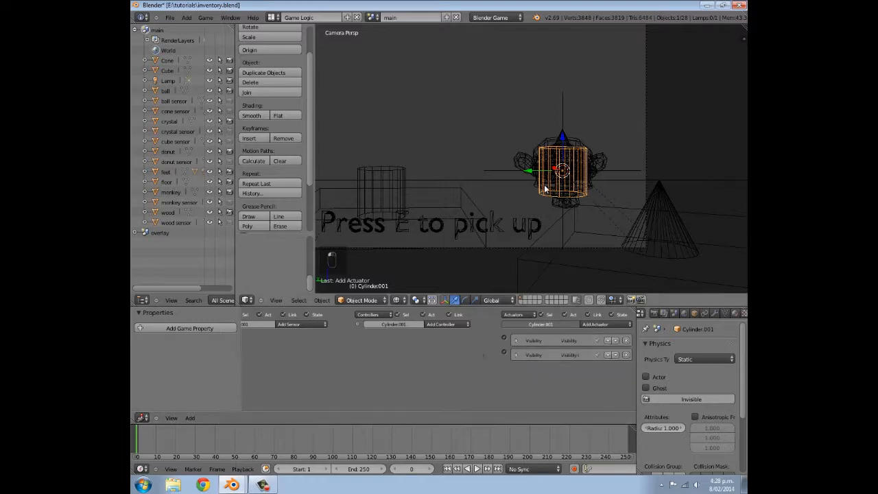
Hide the small cylinder in the viewport and select the small monkey head
key(h)
right_click(564, 161)
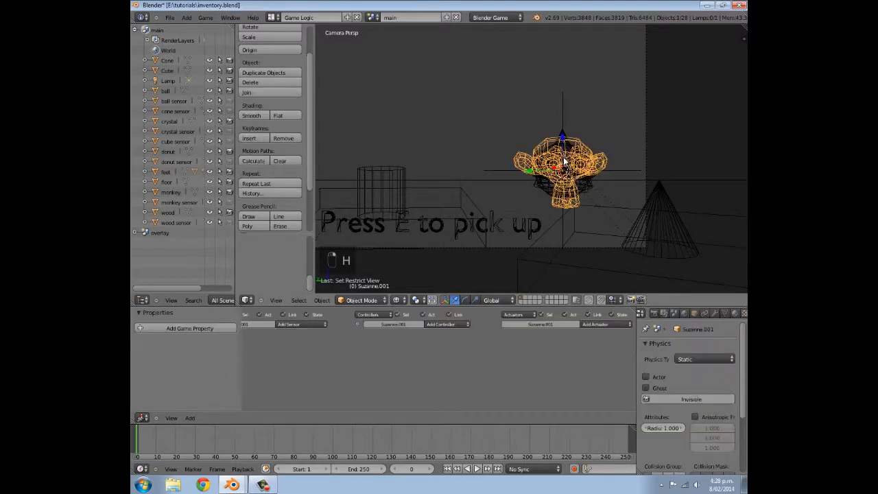
Add two Visibility actuators to the small monkey head, turn off Visible on the second, and collapse both
click(600, 324)
click(597, 458)
click(601, 325)
click(597, 458)
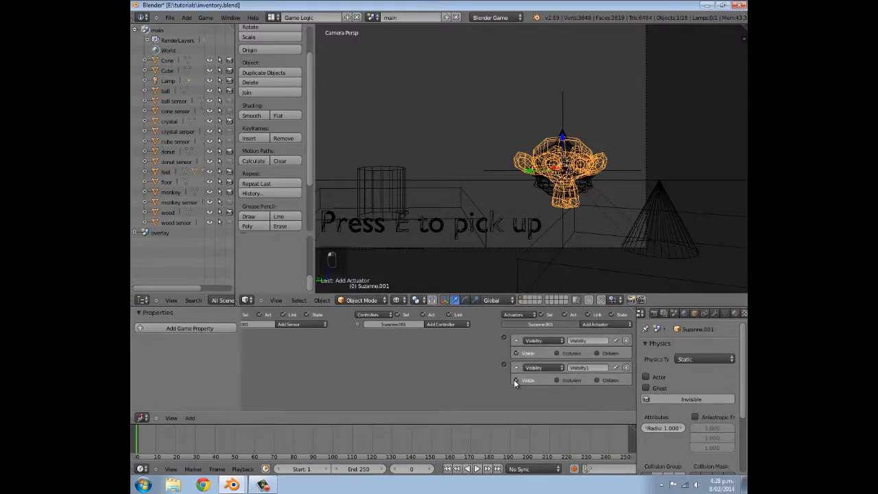
click(517, 369)
click(517, 341)
click(516, 355)
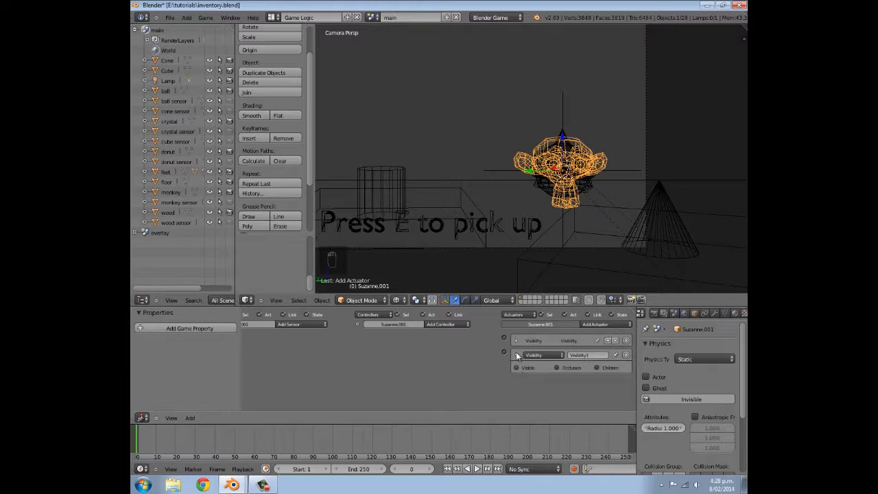
click(516, 354)
Hide the small monkey head and give the small donut two collapsed Visibility actuators, the second with Visible off
key(h)
right_click(579, 177)
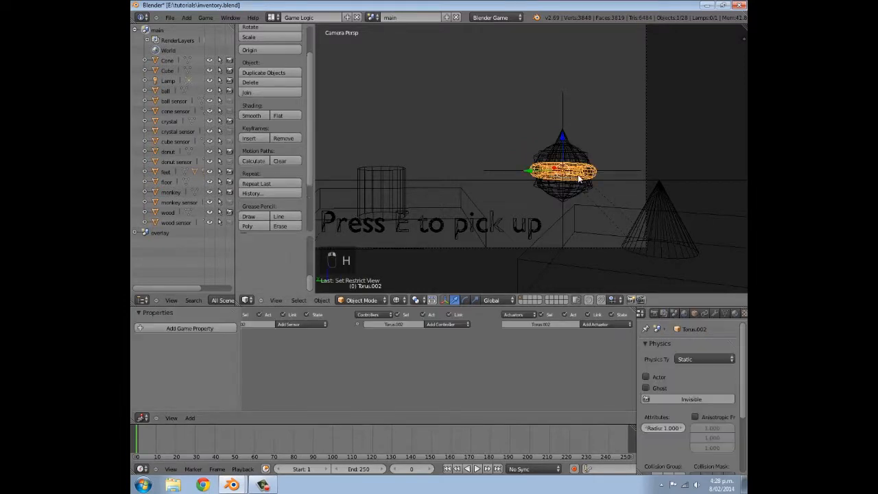
click(585, 326)
click(596, 458)
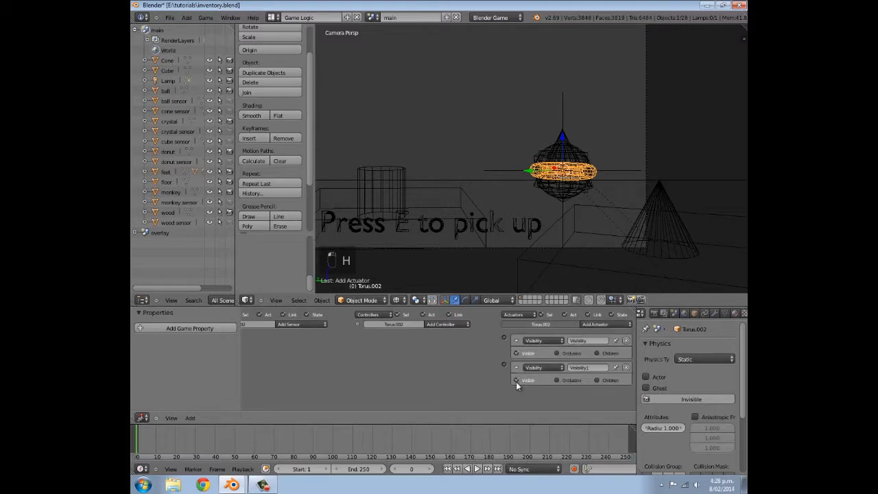
click(516, 367)
click(520, 340)
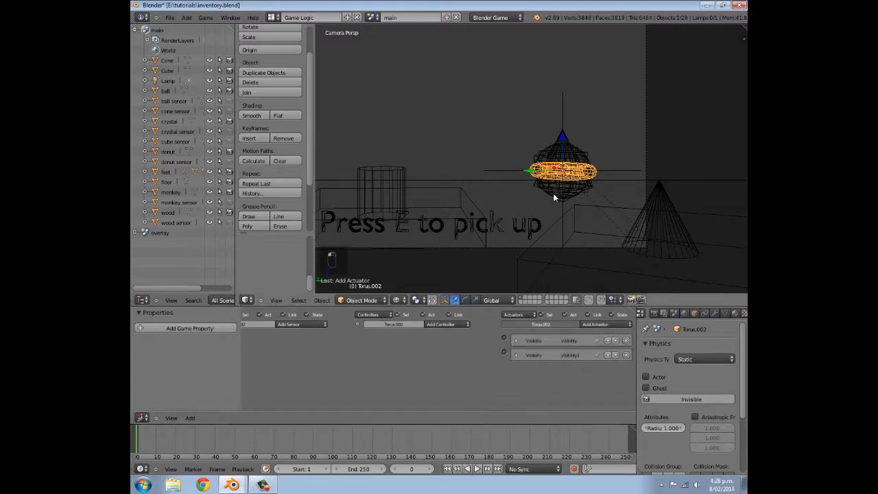
Hide the small donut and give the small cone two collapsed Visibility actuators, the second with Visible off
key(h)
right_click(563, 180)
click(588, 325)
click(596, 458)
click(587, 324)
click(596, 458)
click(516, 340)
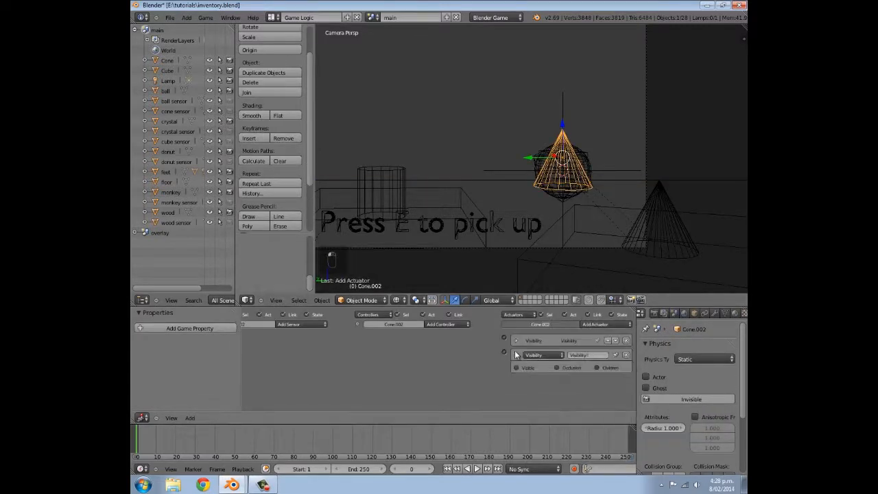
click(516, 353)
Hide the small cone and give the small icosphere crystal two collapsed Visibility actuators, the second with Visible off
key(h)
right_click(568, 183)
click(586, 324)
click(596, 458)
click(586, 325)
click(596, 458)
click(516, 368)
click(516, 340)
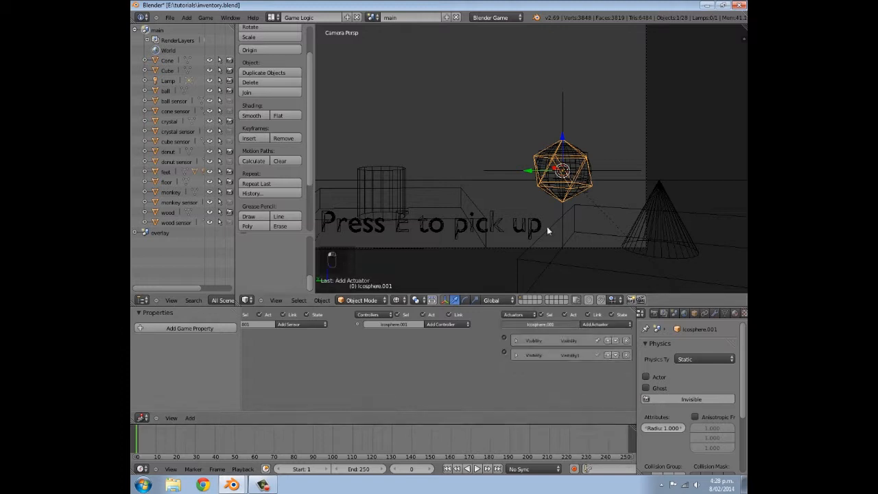
Hide the small crystal and give the small ball two collapsed Visibility actuators, the second with Visible off
key(h)
right_click(564, 188)
click(516, 368)
click(516, 340)
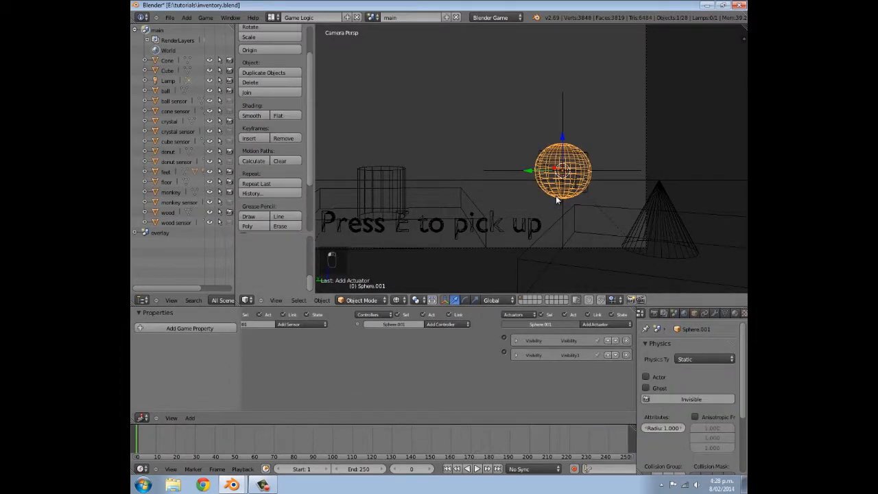
Hide the small ball and give the small cube two collapsed Visibility actuators, the second with Visible off
key(h)
right_click(557, 189)
click(586, 324)
click(596, 458)
click(515, 368)
click(516, 341)
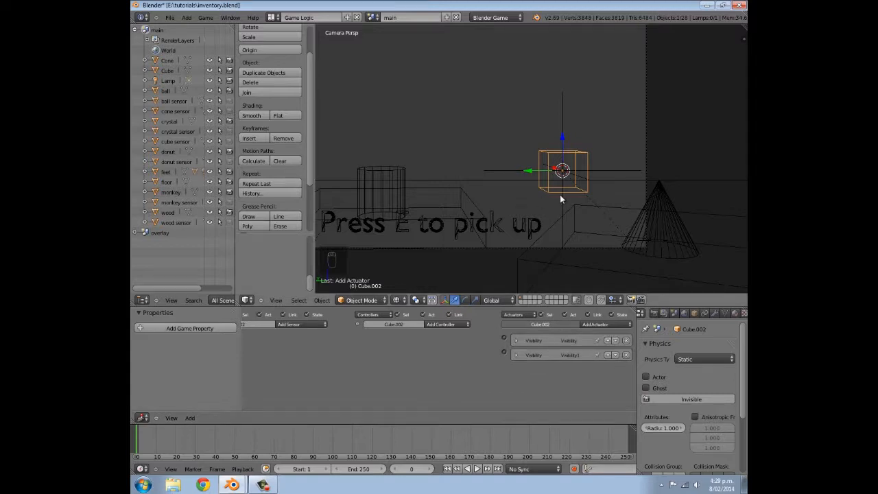
Unhide all the small items, clear the selection, and select the empty at their centre
key(alt+h)
key(a)
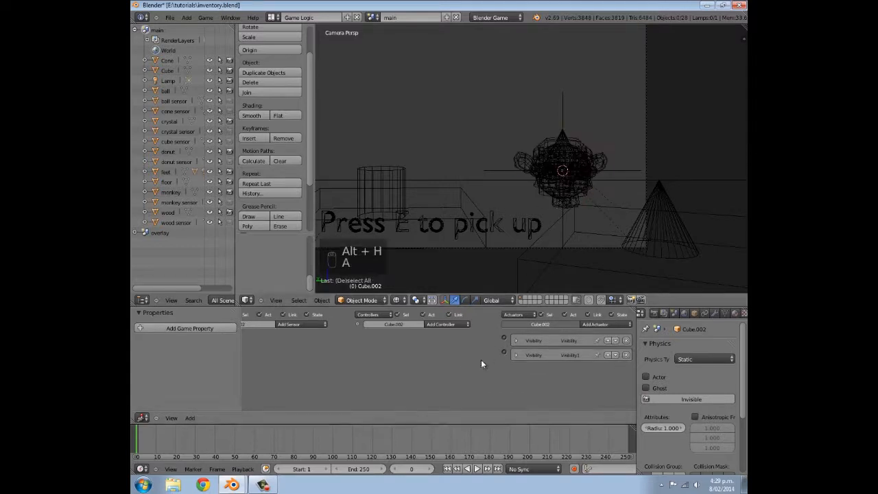
right_click(559, 110)
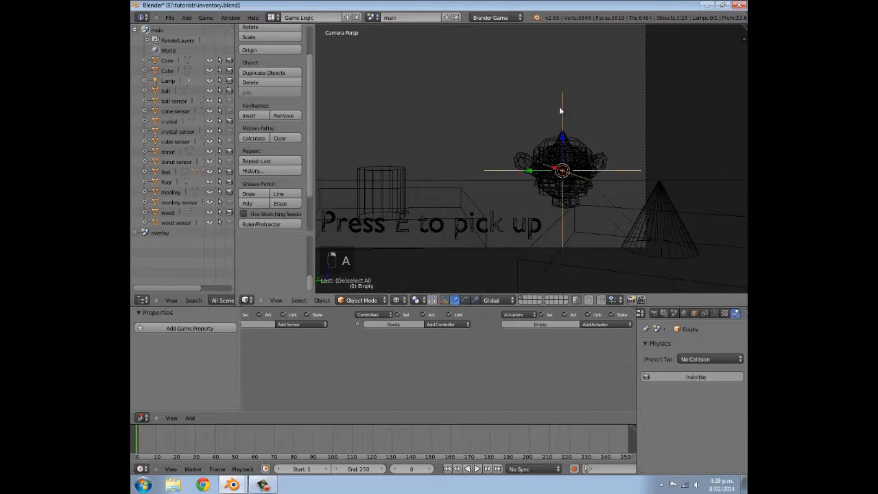
scroll(565, 113, down, 2)
scroll(539, 196, up, 3)
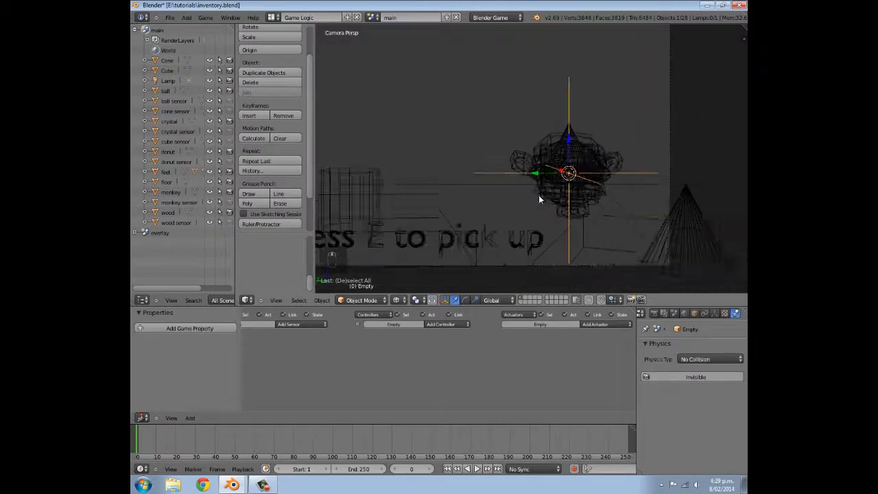
scroll(538, 194, down, 2)
Add seven game properties to the empty, one for each inventory item
click(181, 330)
click(181, 329)
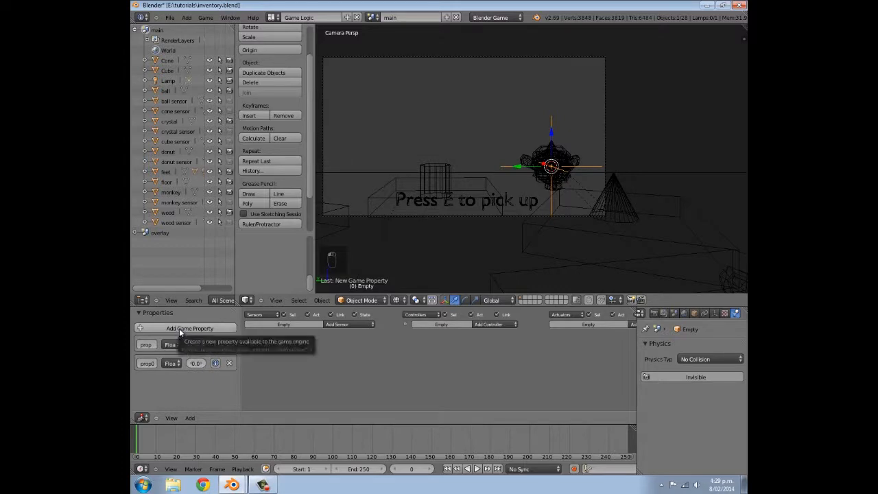
click(179, 327)
click(179, 328)
click(179, 328)
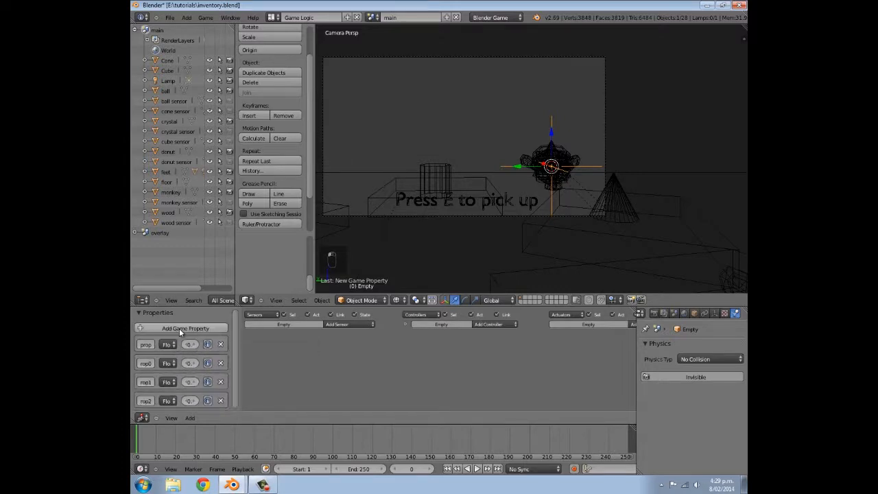
scroll(190, 362, down, 1)
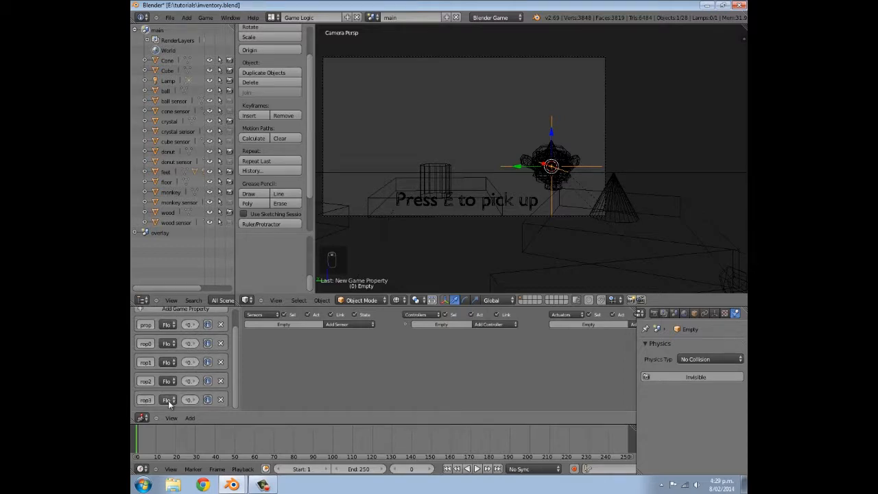
scroll(182, 311, down, 1)
scroll(182, 343, up, 2)
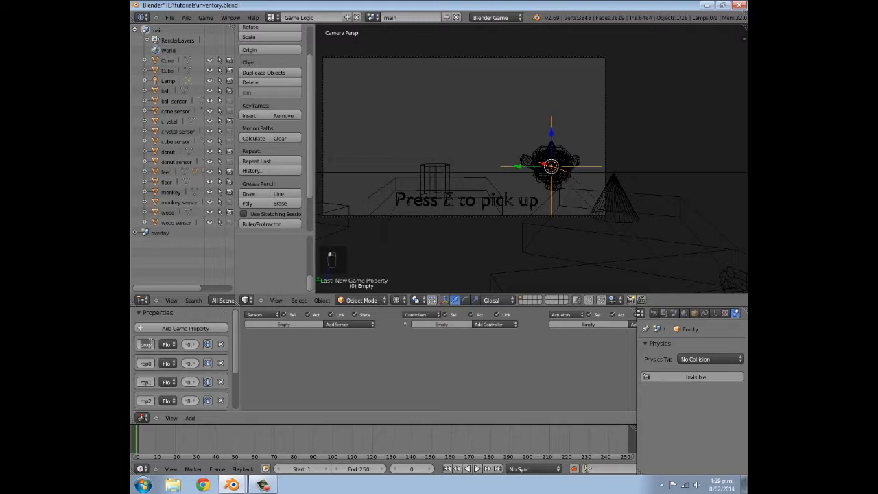
Name the empty's first four game properties cube, ball, crystal and wood
text(1)
click(152, 345)
text(cube)
key(Return)
click(146, 362)
text(ball)
click(150, 381)
text(co)
text(ystal)
click(142, 400)
text(wood)
Name the empty's remaining three game properties cone, monkey and donut
scroll(138, 377, down, 3)
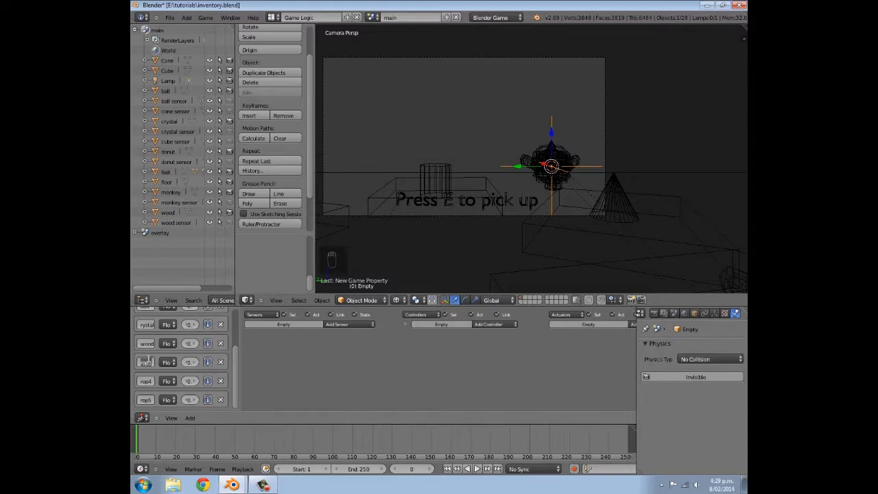
click(147, 361)
text(cone)
key(Return)
click(147, 380)
key(BackSpace)
text(monkey)
click(146, 399)
text(donut)
click(299, 380)
scroll(184, 318, up, 3)
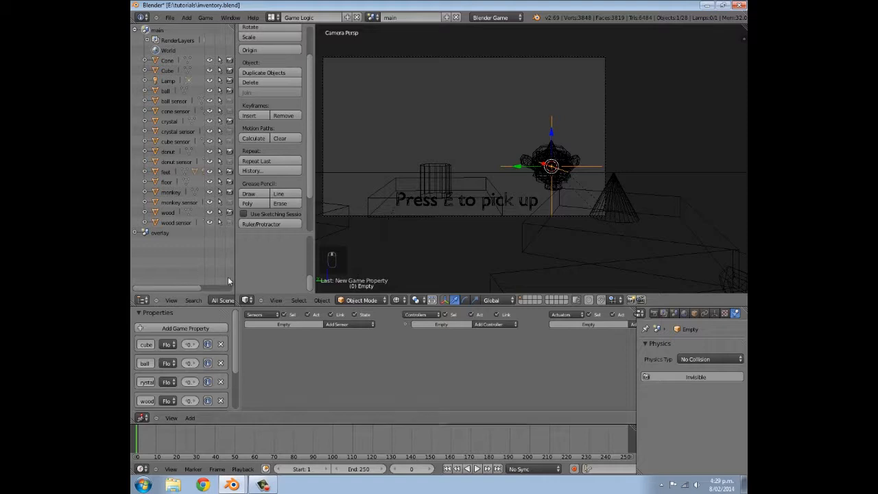
Change the cube, ball and crystal properties to the Boolean type
click(168, 344)
click(168, 362)
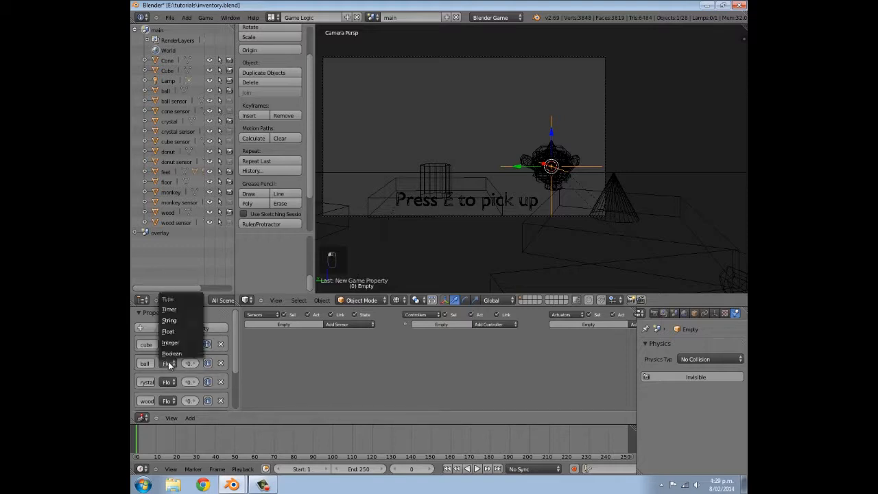
click(172, 354)
click(168, 381)
click(173, 373)
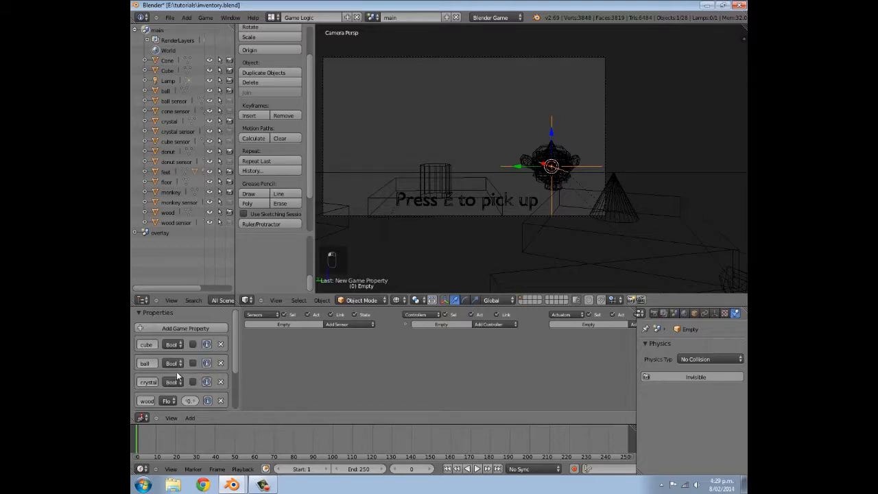
Change the wood, cone, monkey and donut properties to the Boolean type
scroll(177, 376, down, 2)
click(168, 364)
click(172, 354)
click(168, 384)
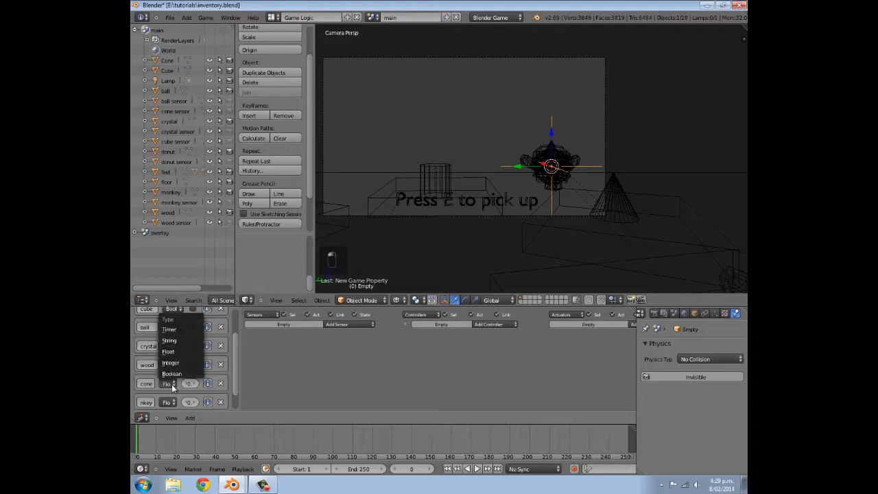
click(172, 373)
scroll(172, 377, down, 1)
click(171, 381)
click(172, 372)
click(169, 400)
click(172, 390)
scroll(179, 382, up, 3)
Add a Property sensor to the empty that checks whether cube equals True, and collapse it
click(340, 324)
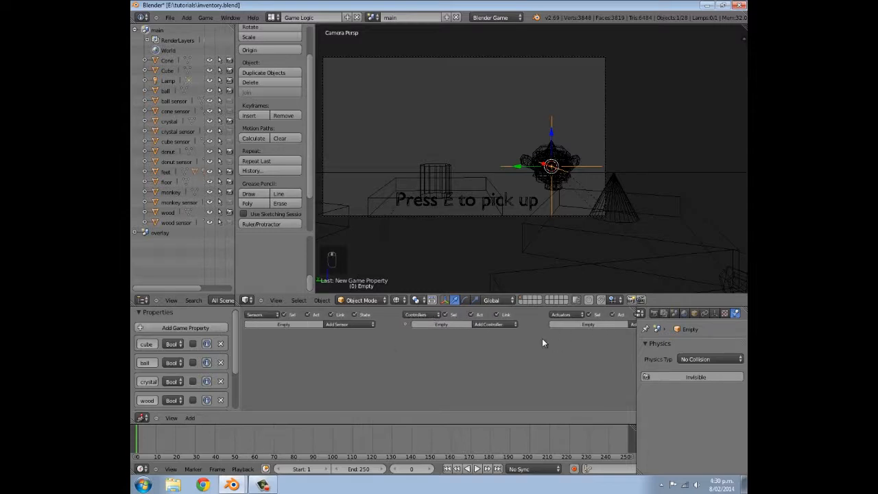
click(340, 325)
click(340, 408)
click(312, 376)
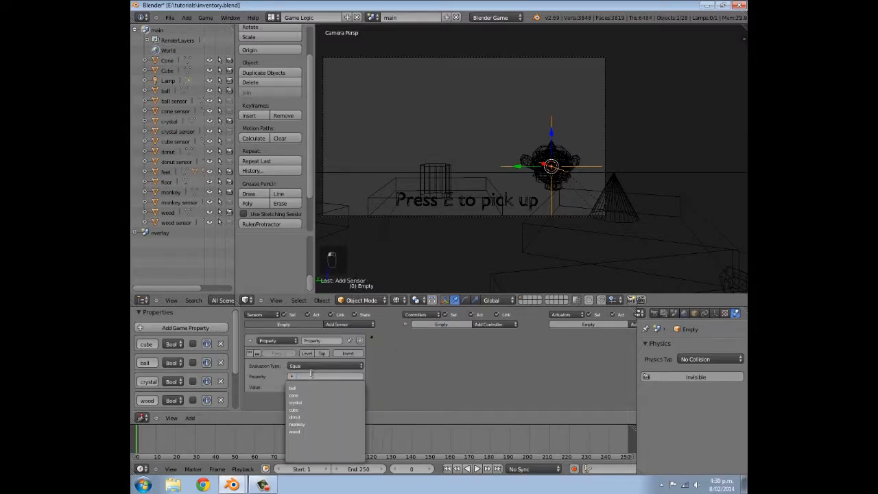
click(307, 409)
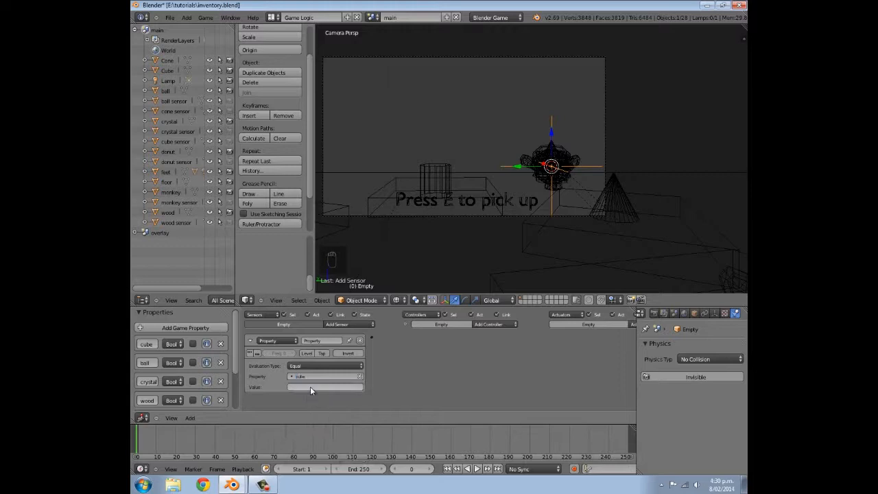
text(true)
key(Return)
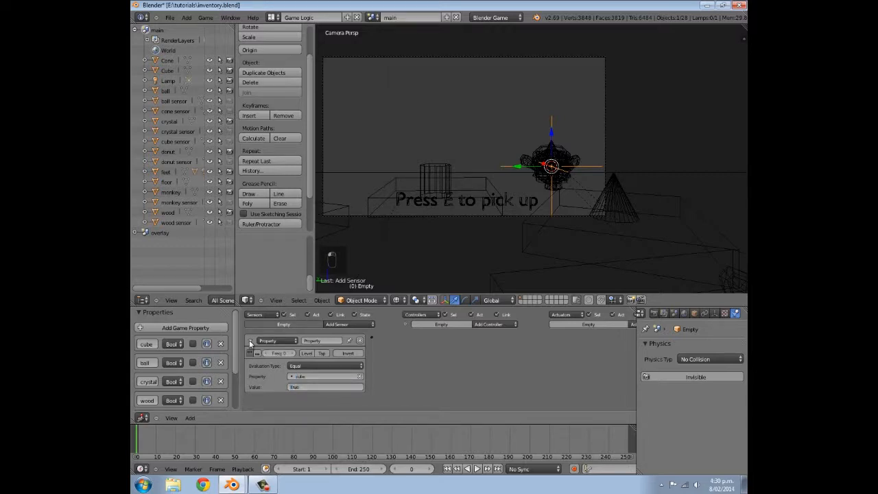
click(250, 340)
Add a Message sensor to the empty with the subject equipCube
click(349, 324)
click(341, 382)
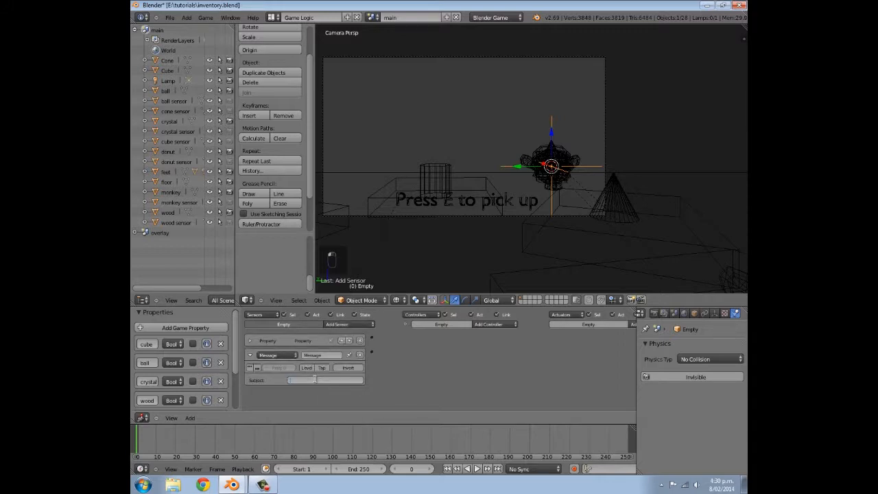
click(315, 380)
text(equipCube)
key(Return)
Add an And controller to the empty and connect the Property and Message sensors to it
scroll(315, 379, up, 1)
scroll(320, 389, down, 2)
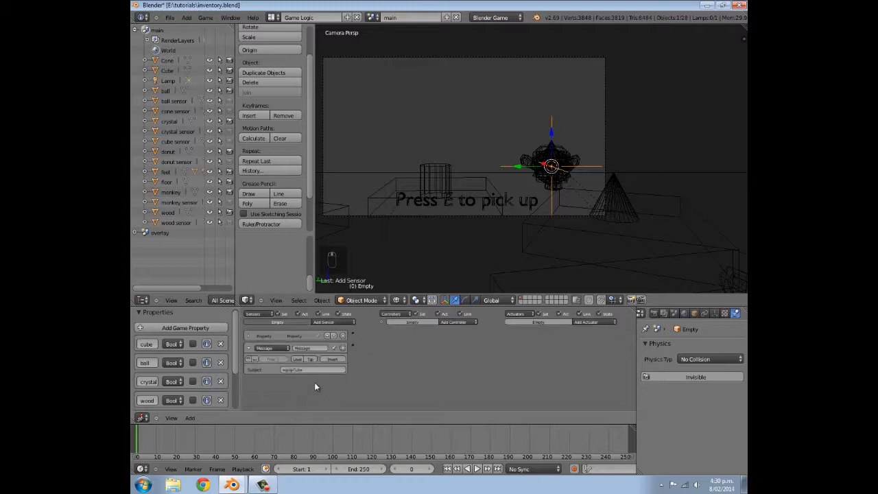
scroll(382, 334, up, 1)
click(452, 323)
click(454, 328)
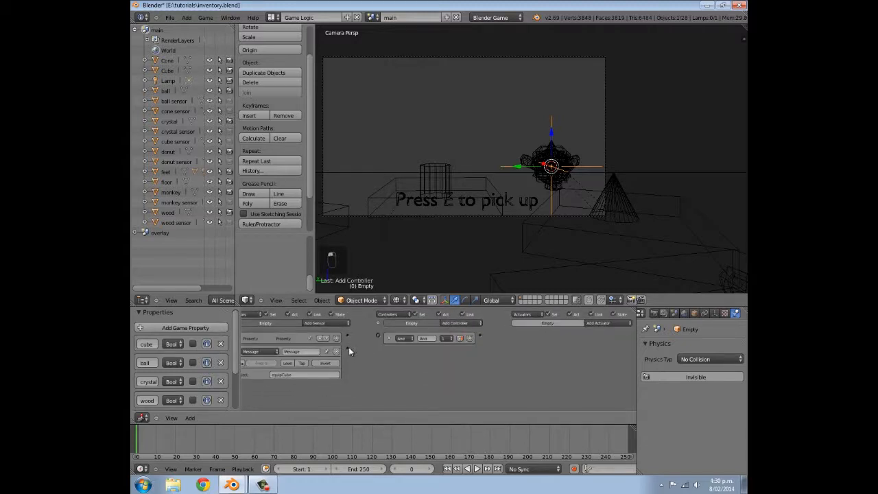
drag(347, 347, 378, 336)
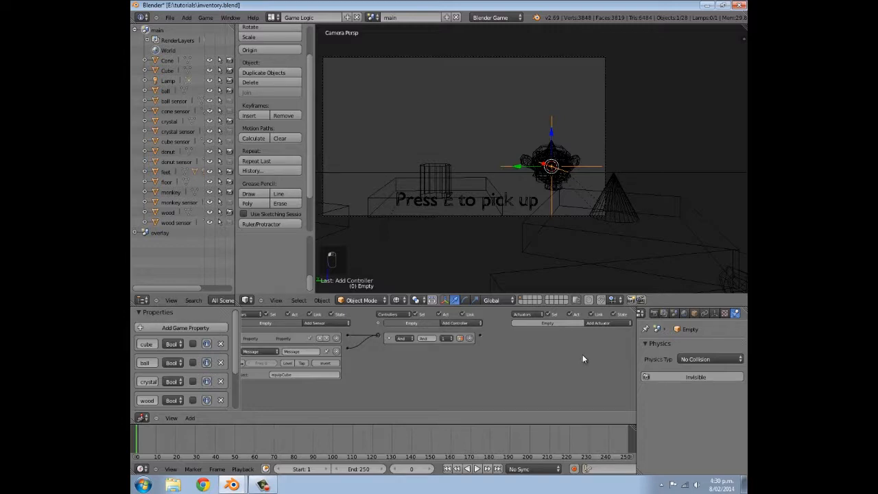
Add a Nand controller to the empty and connect the Property and Message sensors to it
click(460, 322)
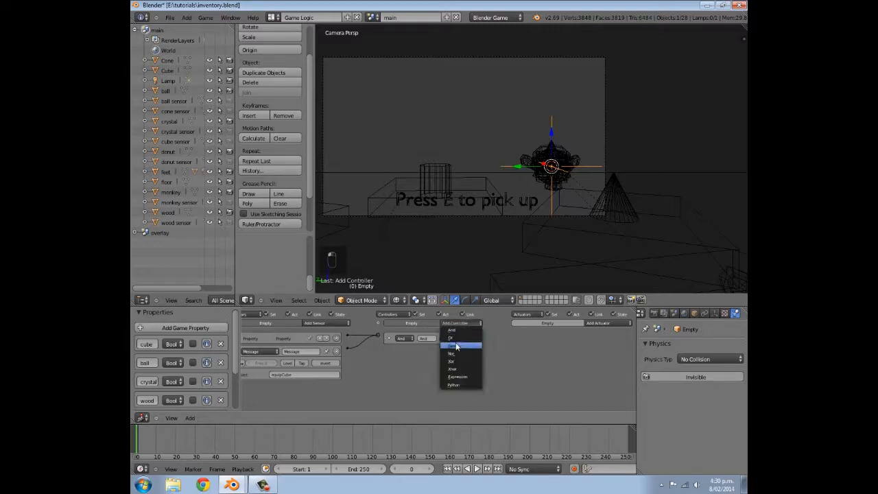
click(456, 345)
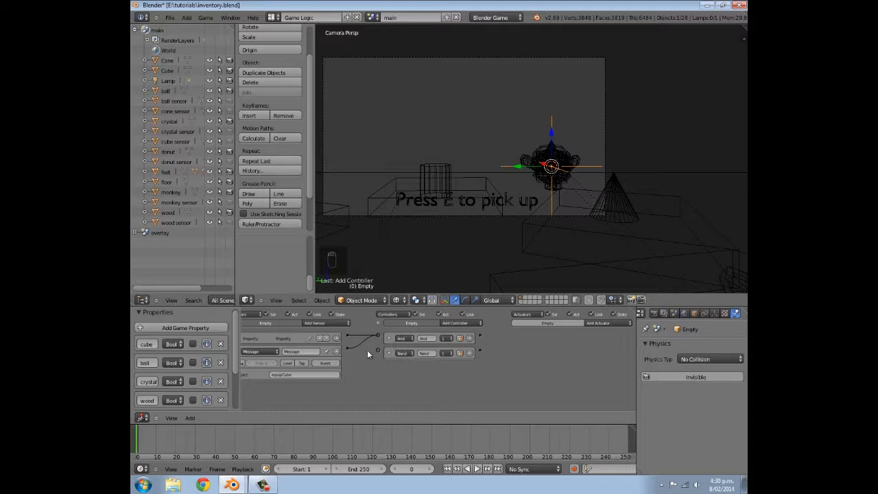
drag(349, 336, 377, 351)
middle_drag(365, 367, 380, 367)
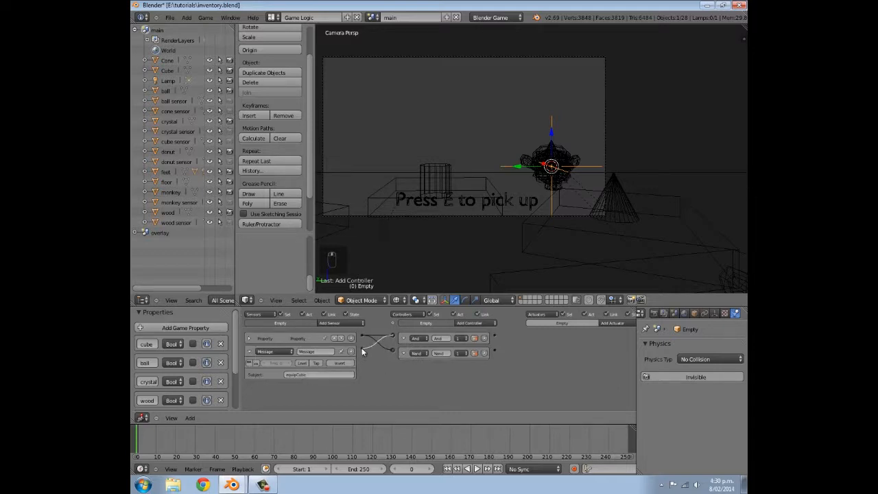
Expand both sensors of the empty, turn on pulse triggering for the Message sensor, and collapse them again
ctrl+click(248, 339)
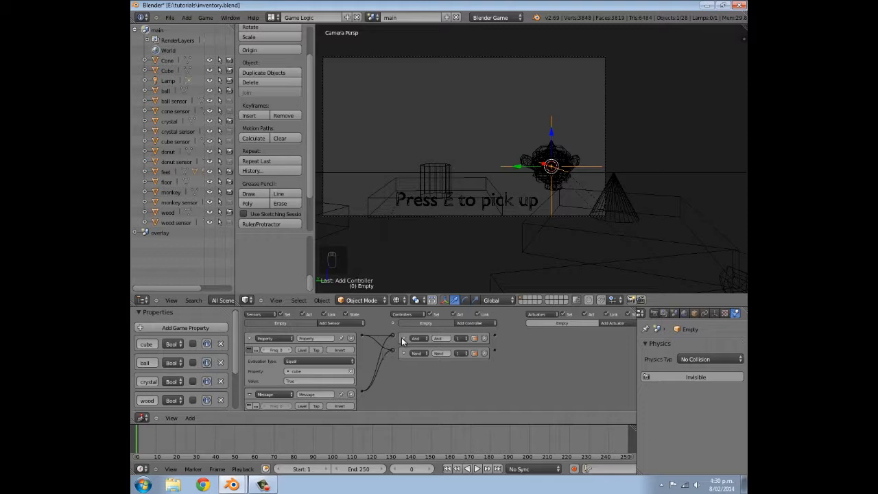
middle_drag(369, 385, 368, 366)
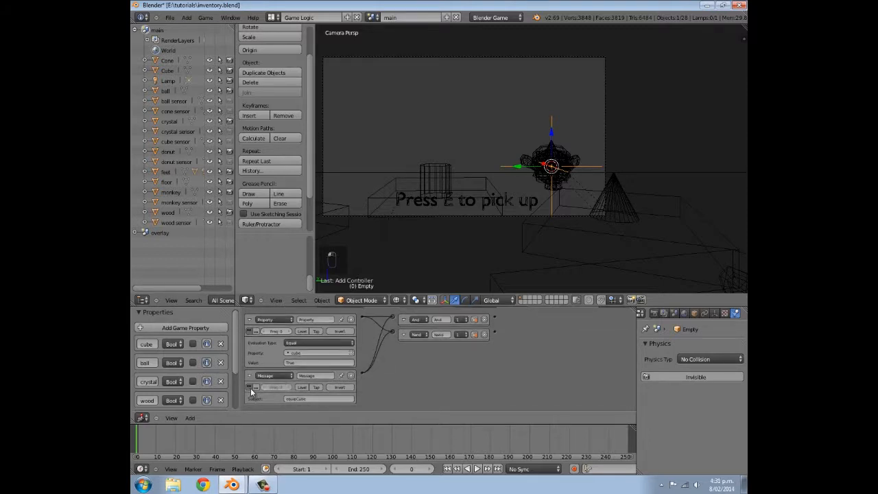
click(257, 388)
click(250, 375)
click(250, 338)
middle_drag(344, 352, 298, 337)
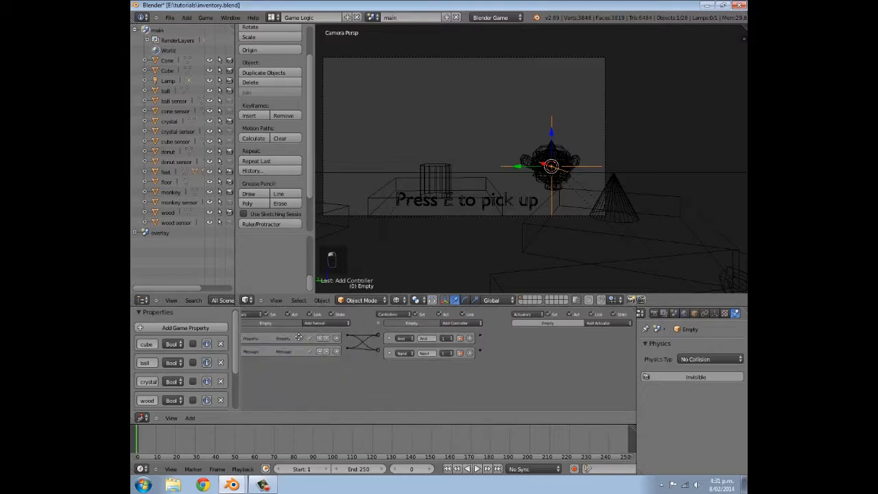
Add the small held items to the empty's selection and connect its And and Nand controllers to the two Visibility actuators of Cube.002
shift+middle_drag(495, 173, 446, 155)
scroll(447, 155, up, 6)
shift+middle_drag(551, 120, 654, 177)
scroll(447, 198, up, 1)
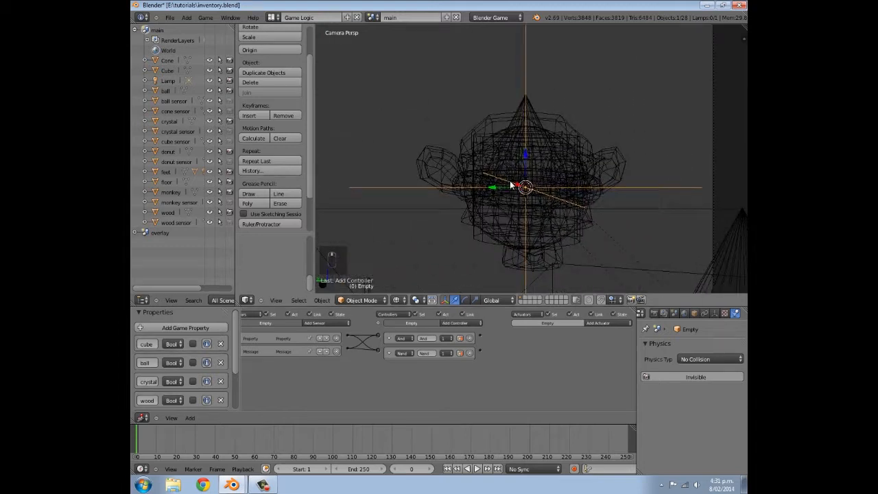
right_click(494, 150)
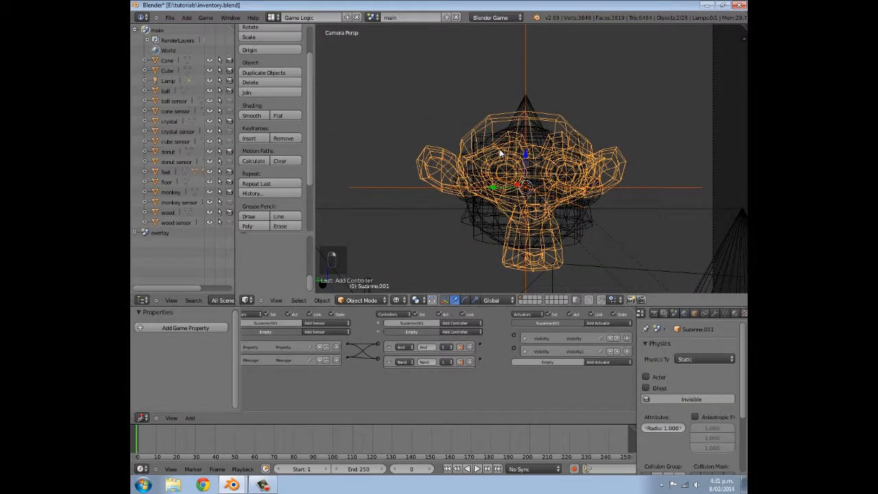
shift+right_click(501, 154)
shift+right_click(502, 153)
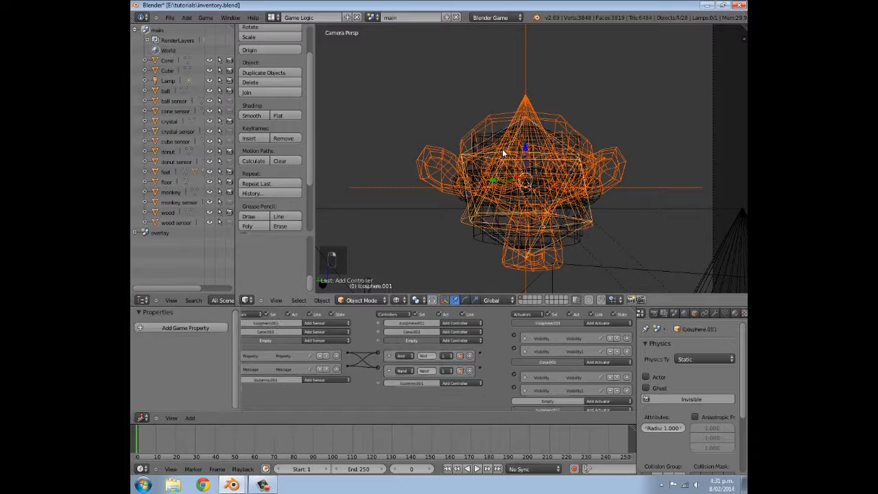
shift+right_click(503, 153)
shift+right_click(504, 154)
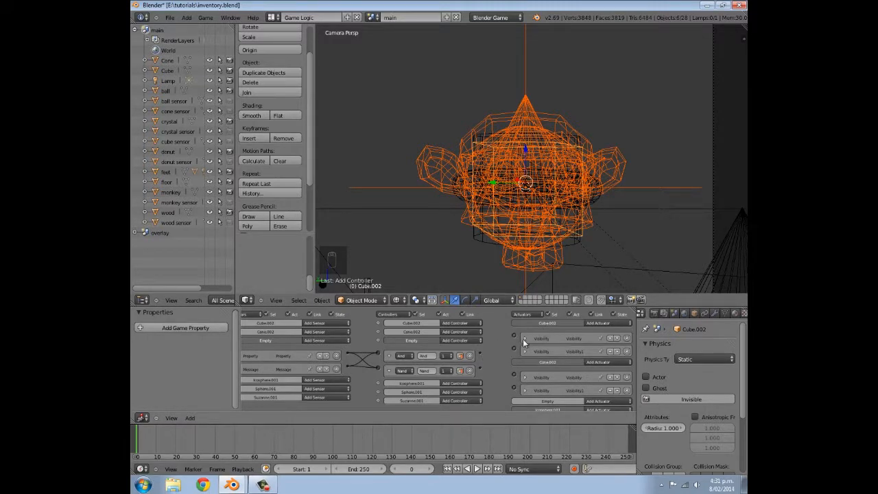
drag(479, 354, 513, 336)
drag(479, 370, 515, 350)
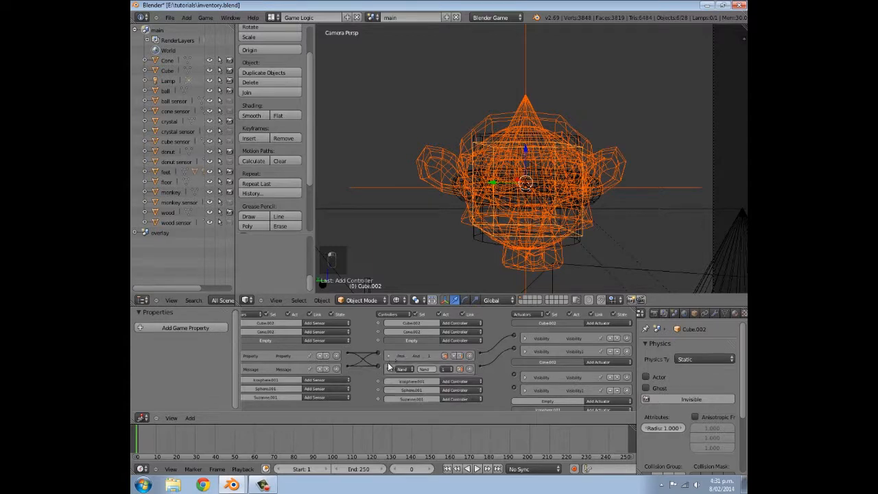
Clear the selection and add a Property sensor to the empty that tests ball equal to True with true pulse triggering
scroll(458, 145, down, 3)
scroll(468, 236, down, 3)
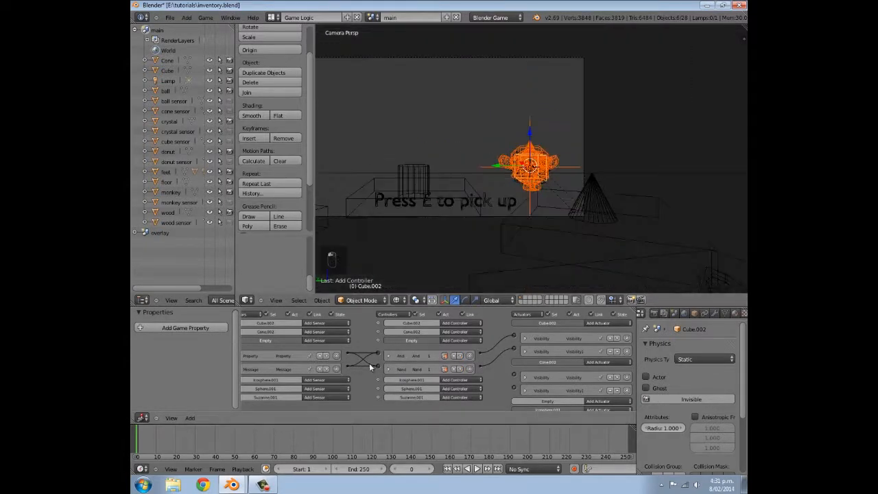
scroll(369, 363, up, 1)
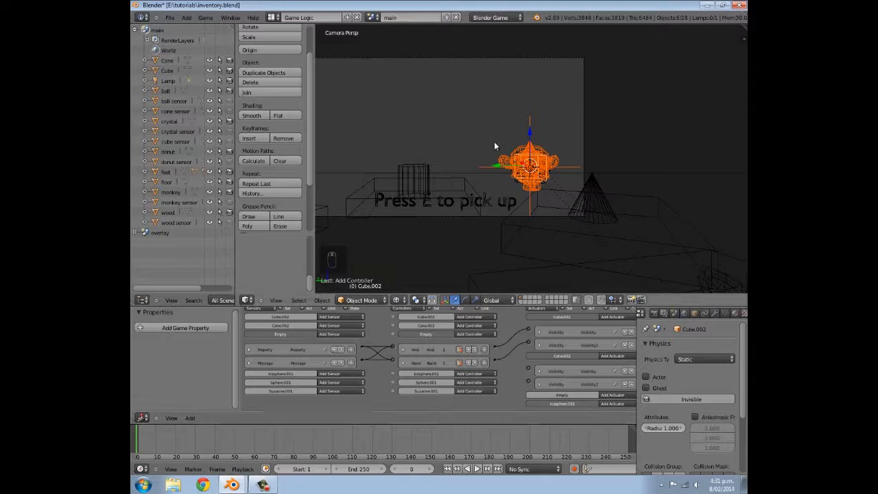
key(a)
scroll(341, 363, up, 4)
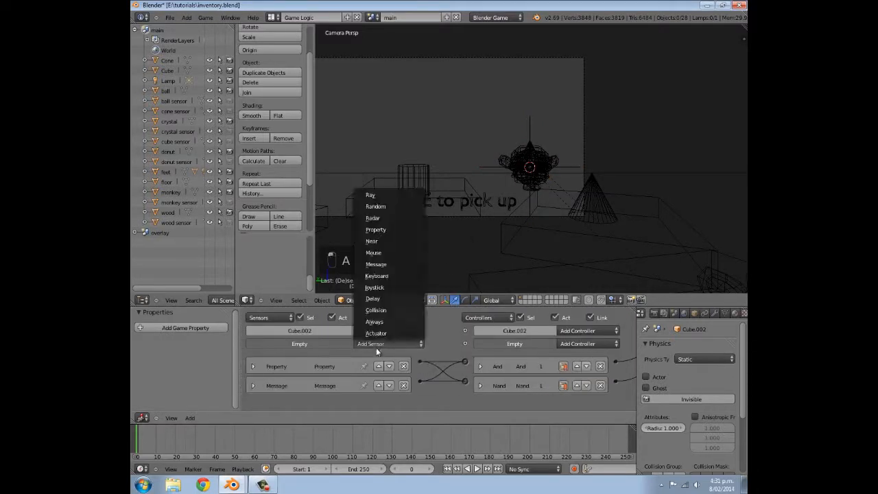
click(376, 230)
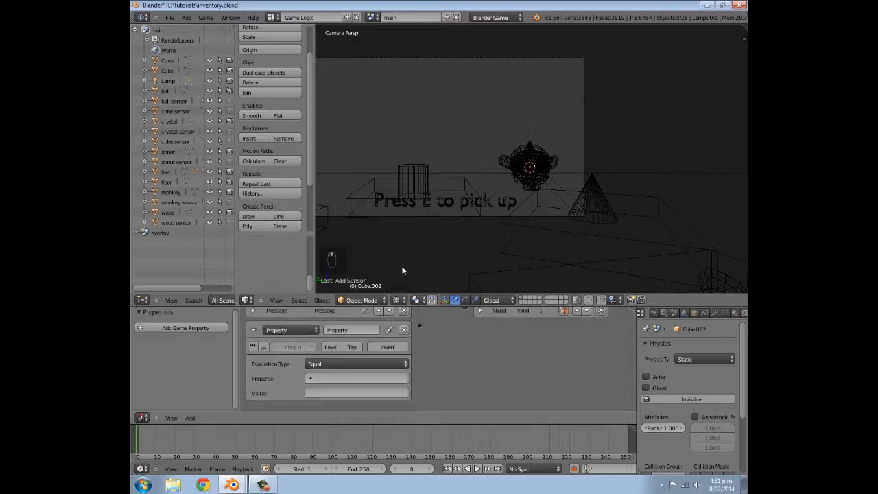
click(344, 378)
click(323, 269)
click(339, 392)
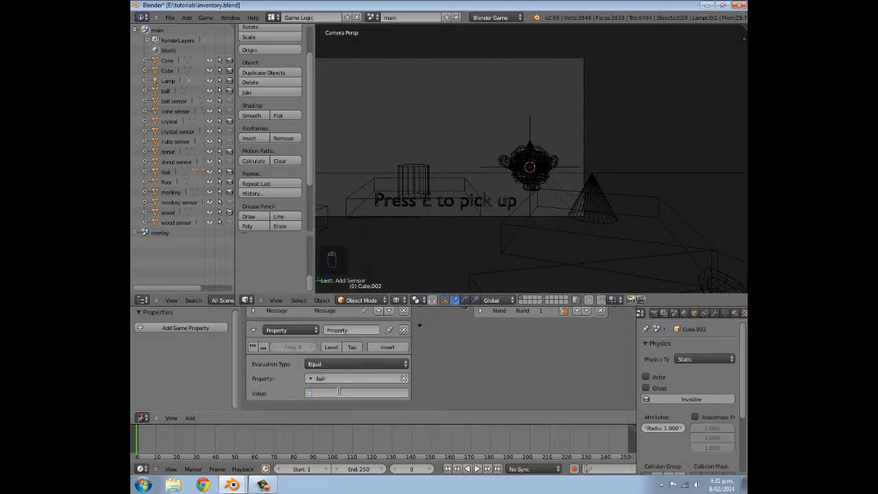
text(True)
key(Return)
click(253, 347)
key(Home)
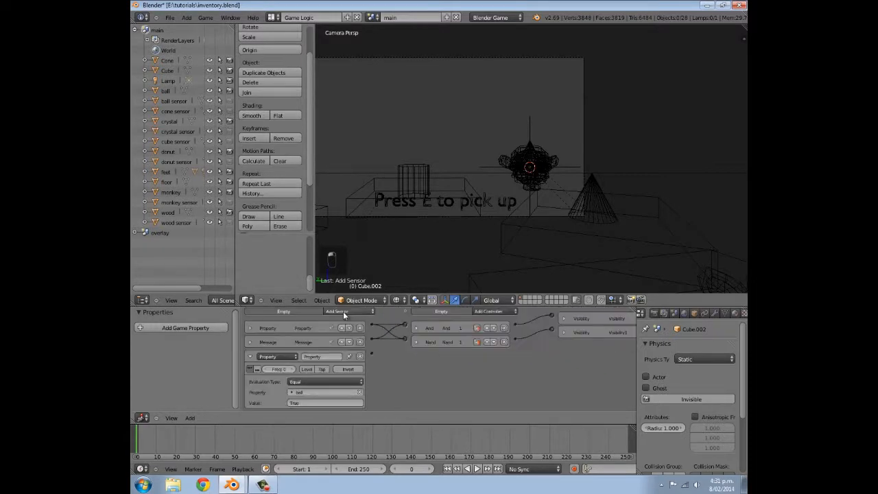
Add a Message sensor to the empty for the ball's equip subject and collapse both ball sensors
click(343, 311)
click(349, 371)
click(341, 398)
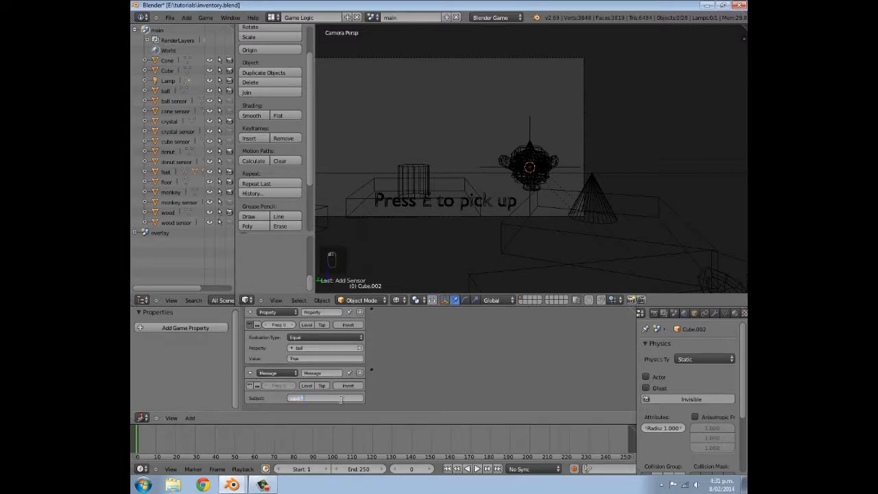
key(Return)
click(250, 374)
click(250, 337)
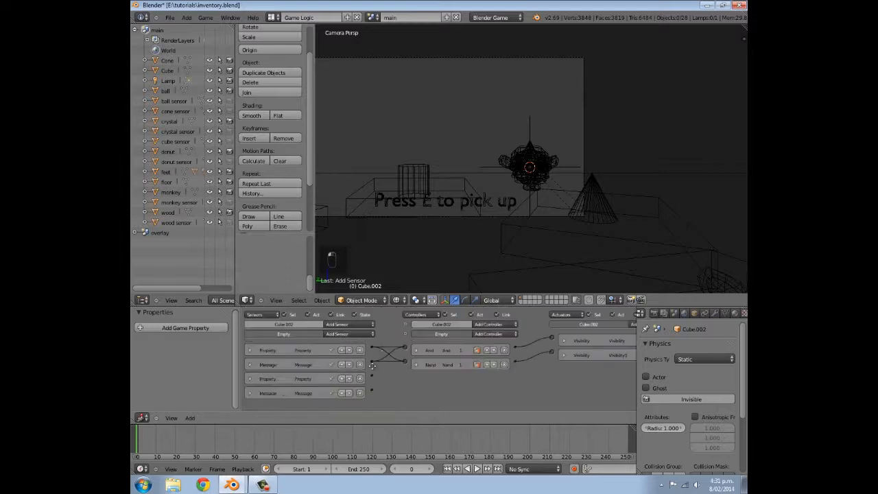
Add And and Nand controllers for the ball to the empty and connect both the ball Property and Message sensors to each
click(480, 334)
click(466, 341)
click(481, 333)
click(467, 358)
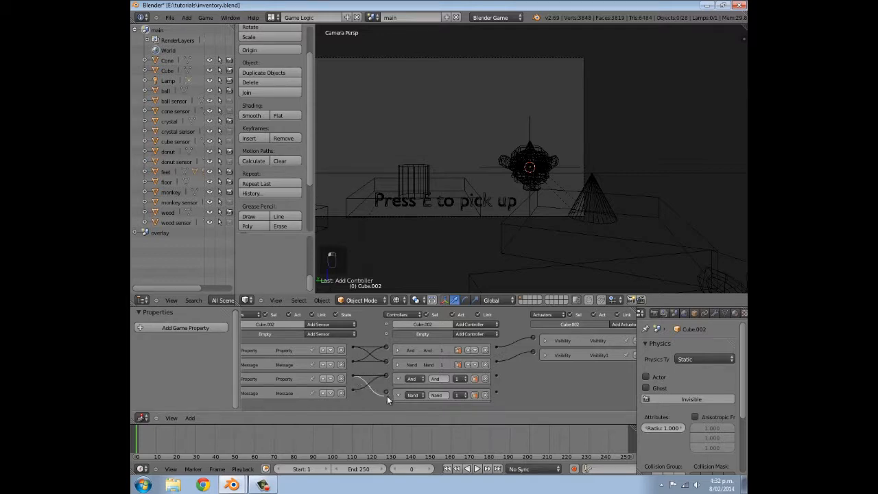
drag(386, 391, 386, 392)
middle_drag(480, 384, 452, 384)
click(586, 325)
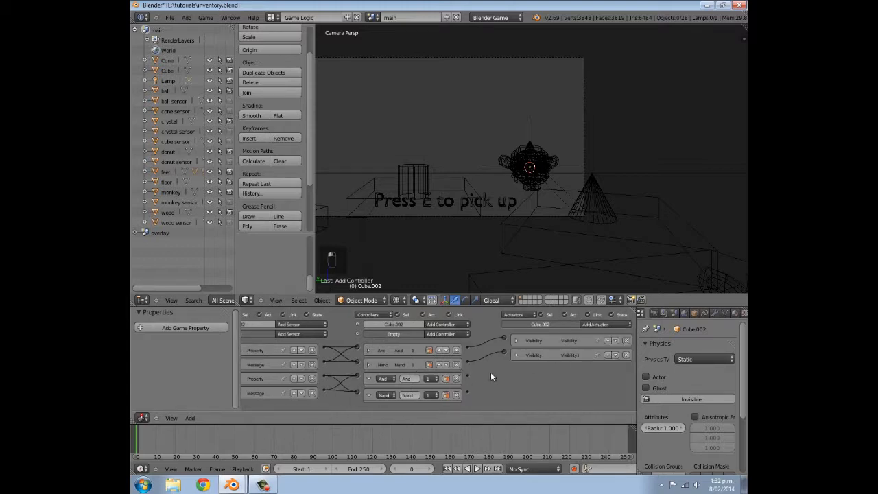
middle_drag(394, 392, 442, 391)
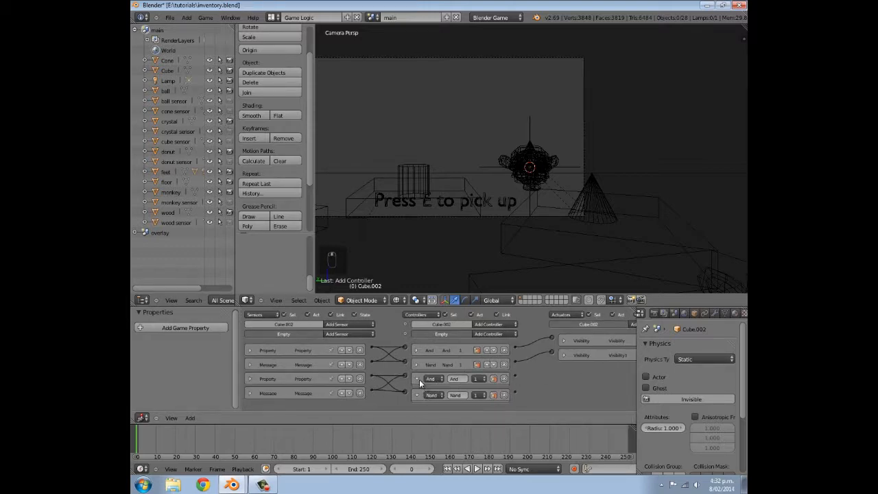
key(p)
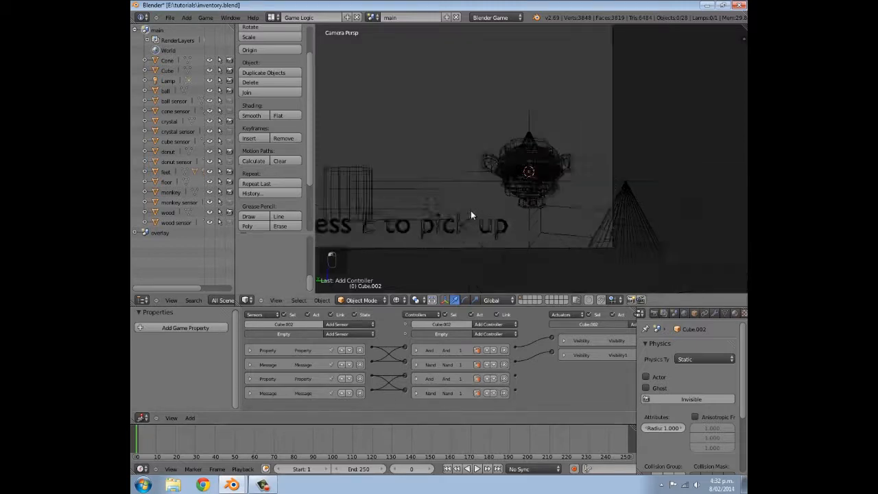
Reselect the empty with the held items and connect the ball's And and Nand controllers to the Visibility actuators of Sphere.001
right_click(542, 140)
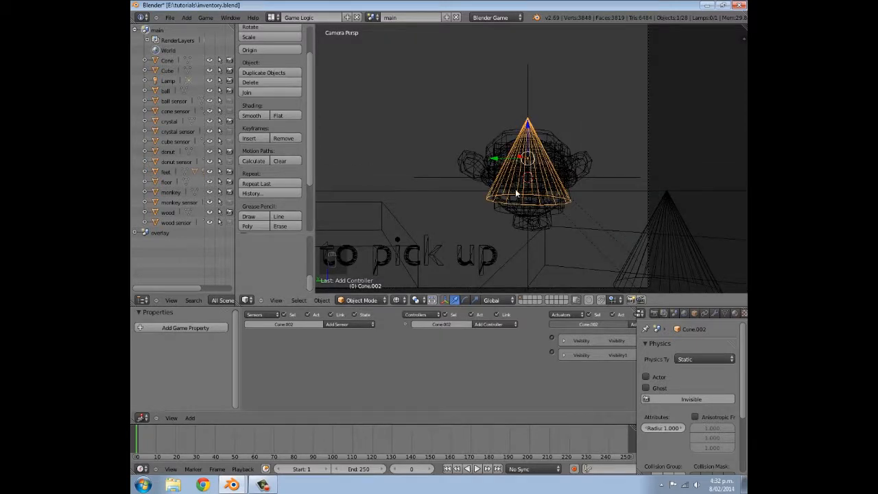
key(ctrl+z)
key(ctrl+z)
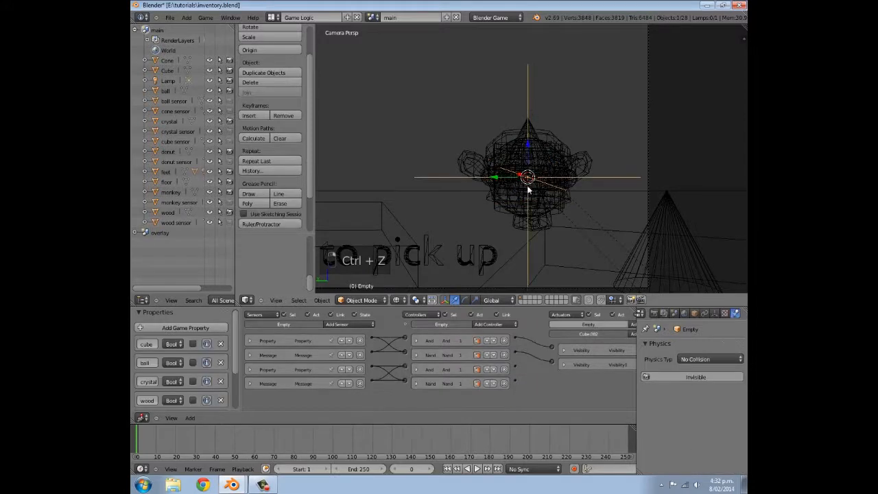
scroll(527, 185, up, 1)
key(ctrl+z)
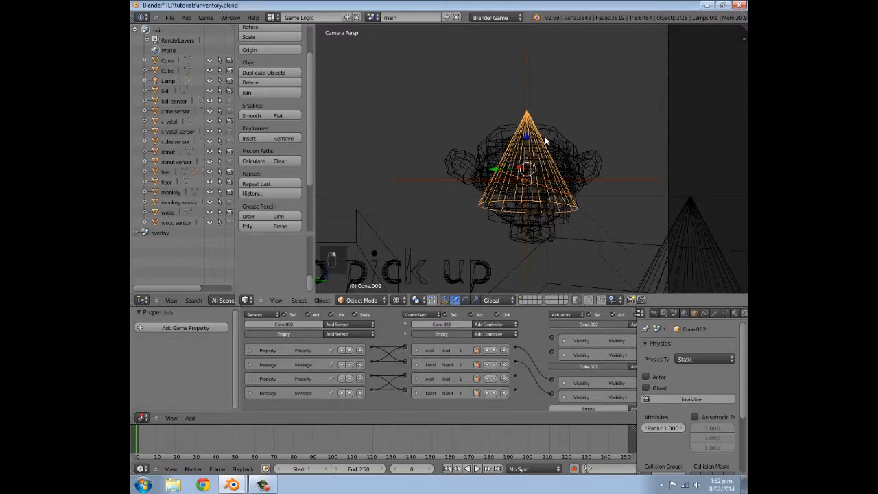
key(ctrl+z)
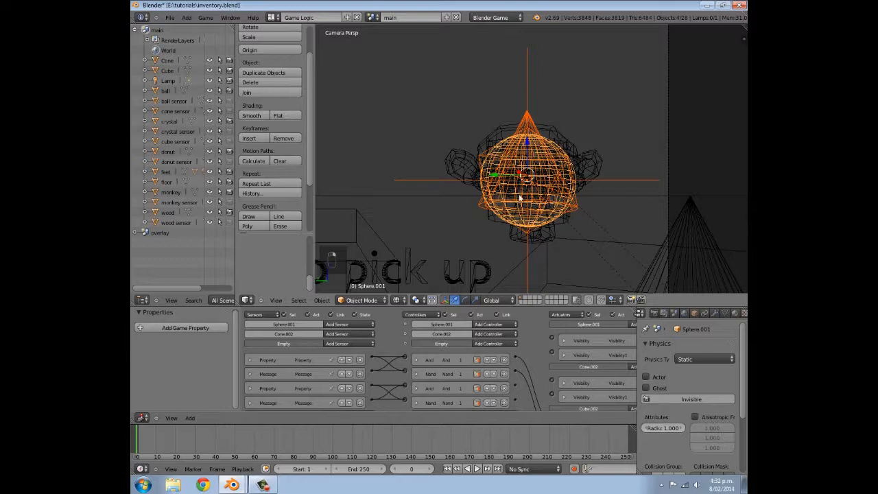
middle_drag(519, 369, 486, 374)
drag(467, 385, 504, 337)
drag(467, 399, 505, 352)
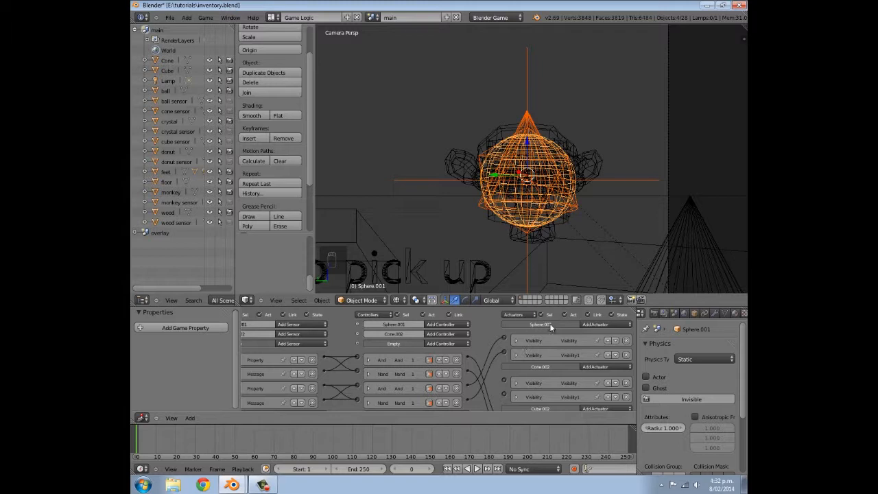
Add another Property sensor to the empty below the ball sensors
middle_drag(402, 370, 405, 412)
scroll(362, 351, up, 1)
scroll(379, 349, down, 1)
click(350, 322)
click(353, 416)
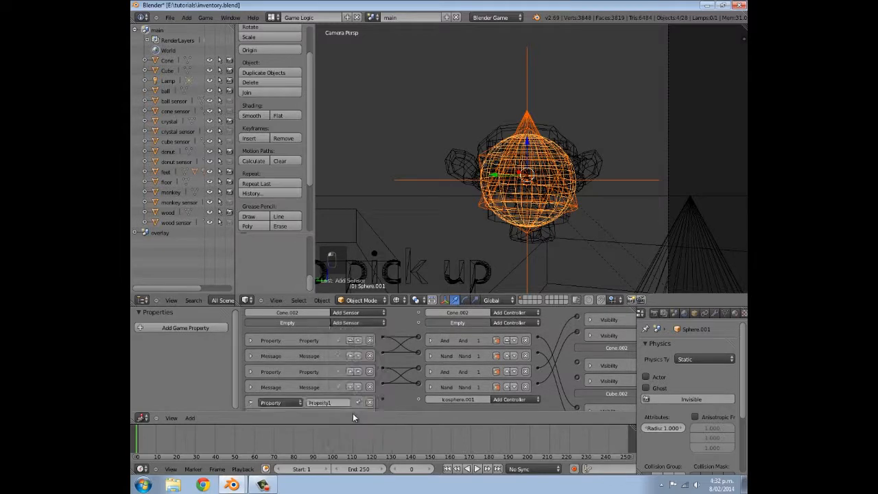
scroll(355, 398, down, 1)
scroll(355, 395, down, 3)
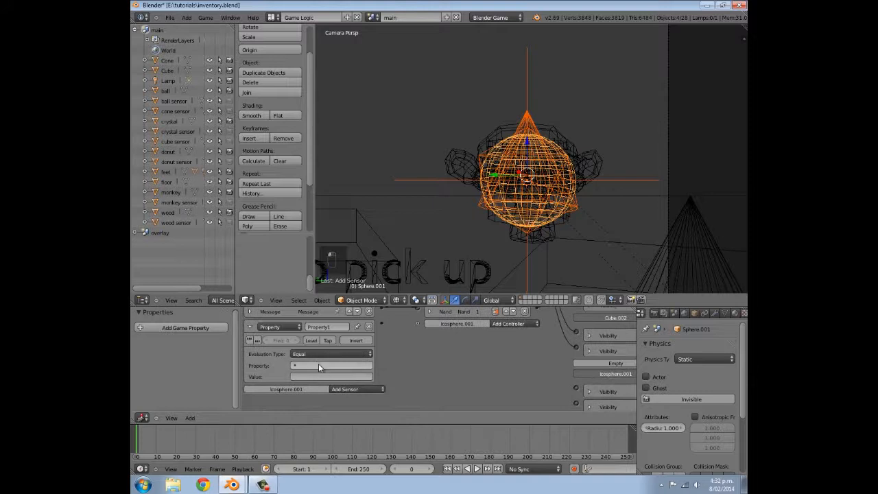
Set the new Property sensor to test crystal equal to True and turn on its true pulse triggering
click(318, 365)
click(322, 393)
key(BackSpace)
key(BackSpace)
key(BackSpace)
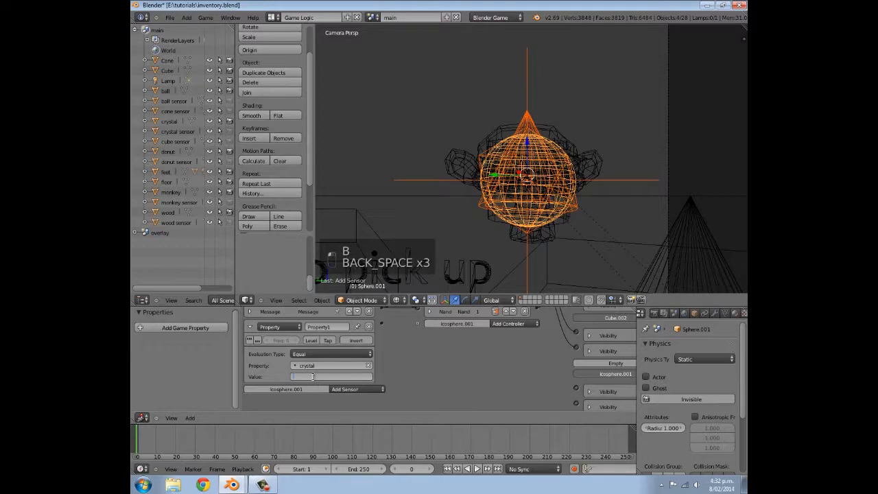
text(true)
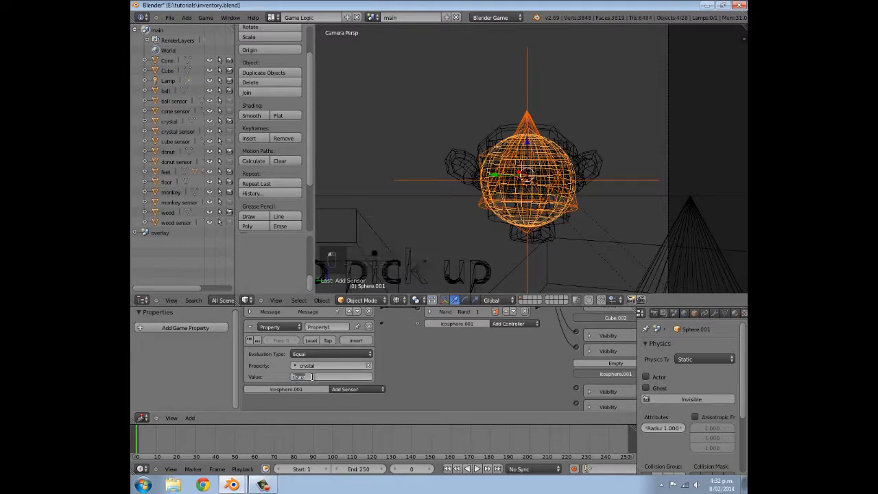
key(Return)
click(251, 340)
Add a Message sensor to the empty with the subject equipCrystal
click(338, 346)
click(342, 409)
scroll(310, 374, down, 2)
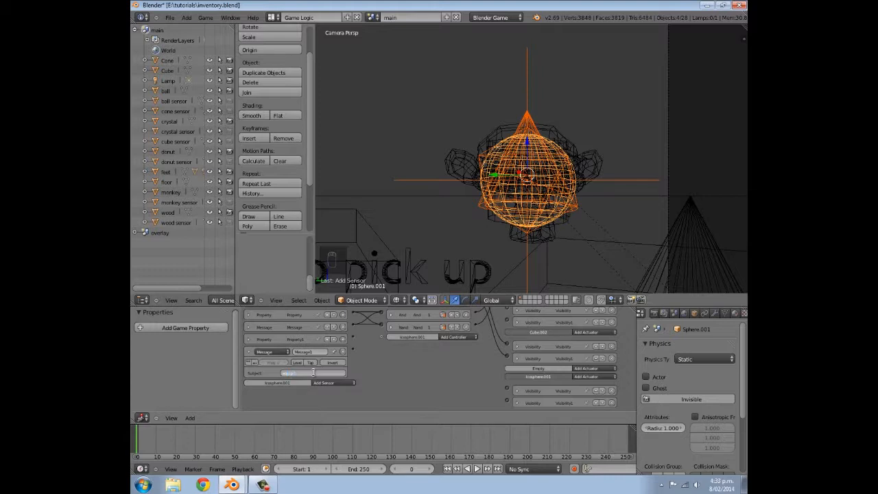
click(314, 373)
text(equipCrystal)
key(Return)
Add And and Nand controllers for the crystal to the empty and connect both crystal sensors to each of them
scroll(380, 369, up, 3)
scroll(381, 363, down, 3)
scroll(393, 328, up, 3)
click(451, 329)
click(449, 335)
click(451, 329)
click(449, 349)
scroll(373, 348, down, 3)
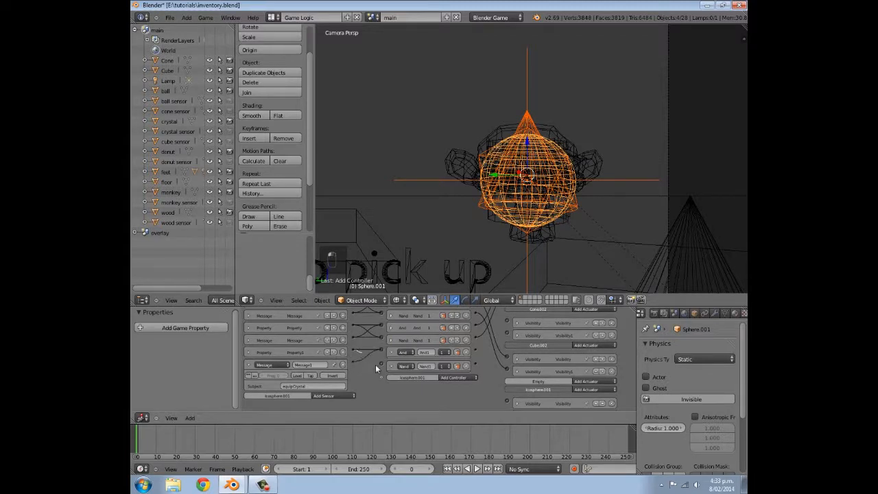
drag(381, 365, 370, 367)
Connect the crystal's And and Nand controllers to the two Visibility actuators of Icosphere.001 and collapse the equipCrystal Message sensor
middle_drag(474, 365, 481, 392)
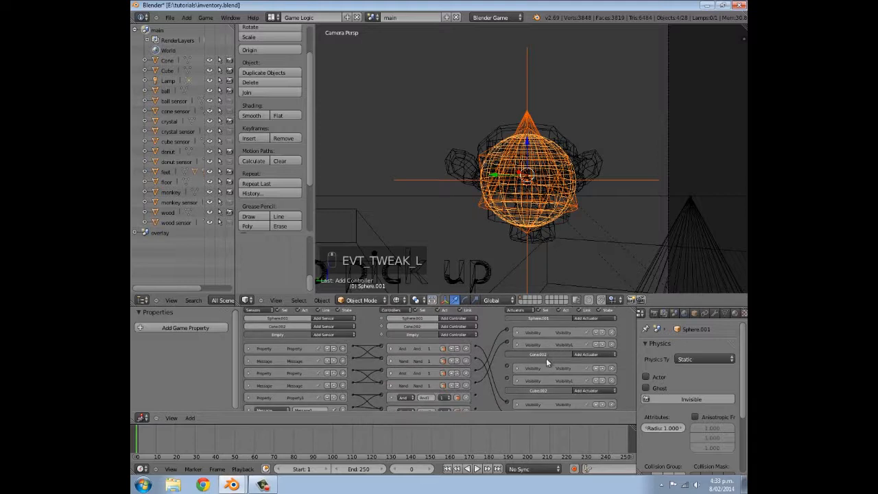
middle_drag(546, 358, 534, 277)
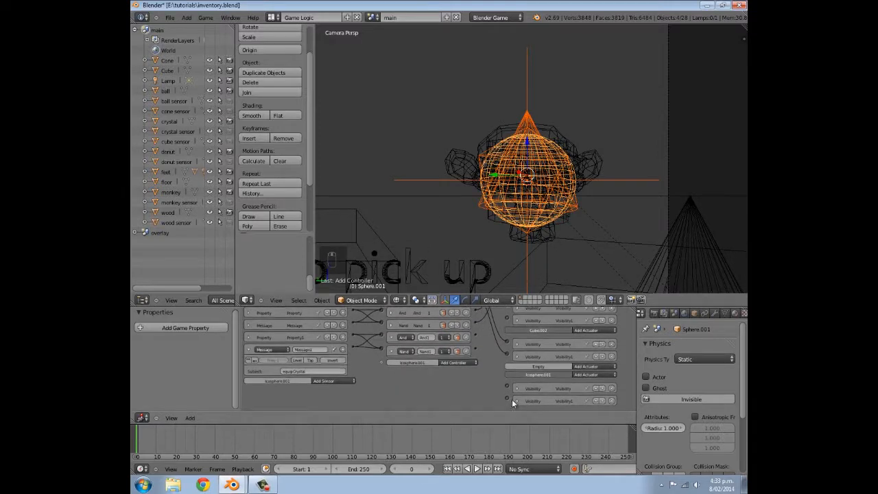
drag(477, 337, 508, 388)
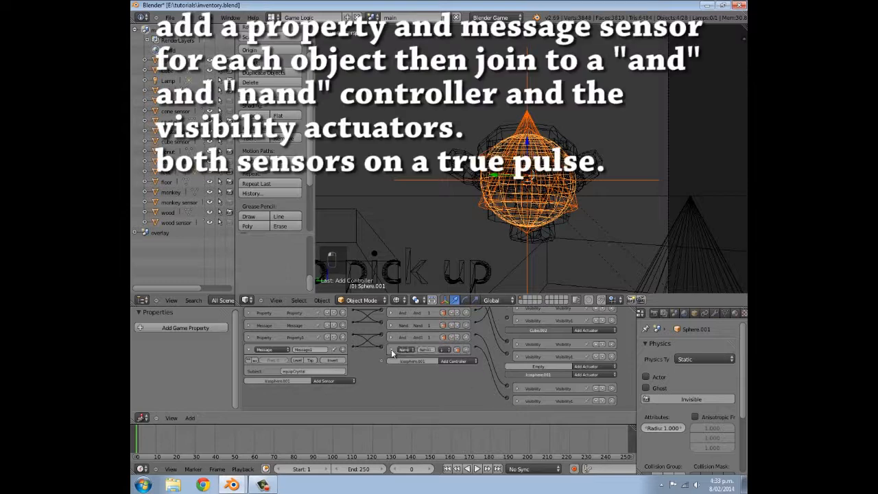
middle_drag(351, 379, 351, 390)
click(247, 359)
Add a further Property sensor to the empty below the crystal sensors, leaving its property unassigned
middle_drag(302, 336, 302, 376)
click(318, 337)
click(330, 416)
scroll(330, 397, down, 3)
click(308, 383)
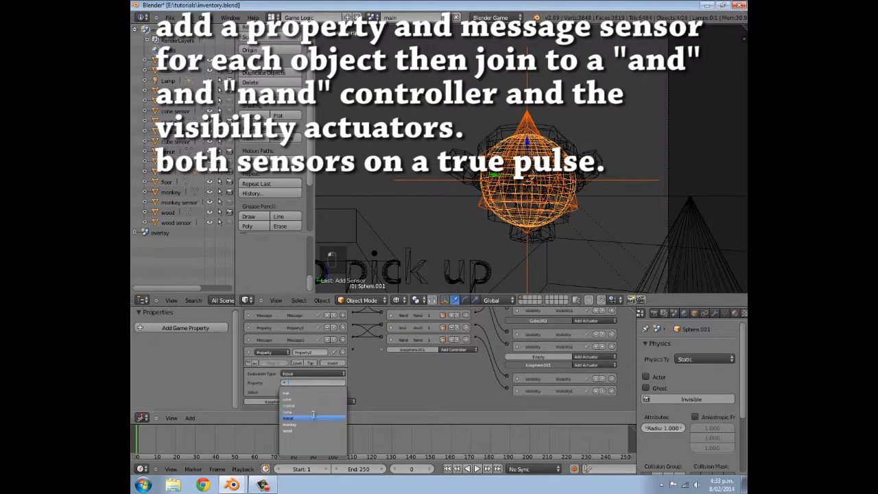
click(258, 382)
Turn on true pulse triggering for the equipCrystal Message sensor and the newest Property sensor, and check the other sensors' pulse settings
click(249, 339)
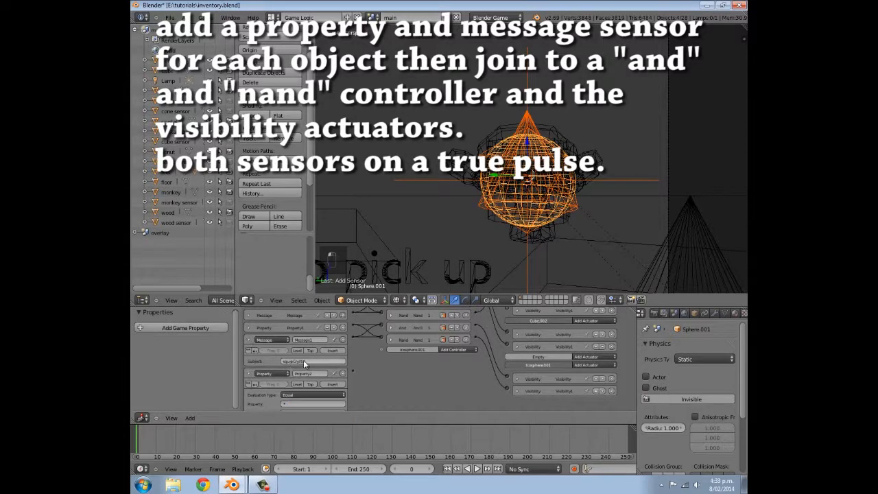
scroll(304, 367, up, 2)
middle_drag(295, 308, 250, 346)
click(250, 341)
click(249, 314)
click(249, 314)
click(249, 327)
click(249, 327)
click(248, 341)
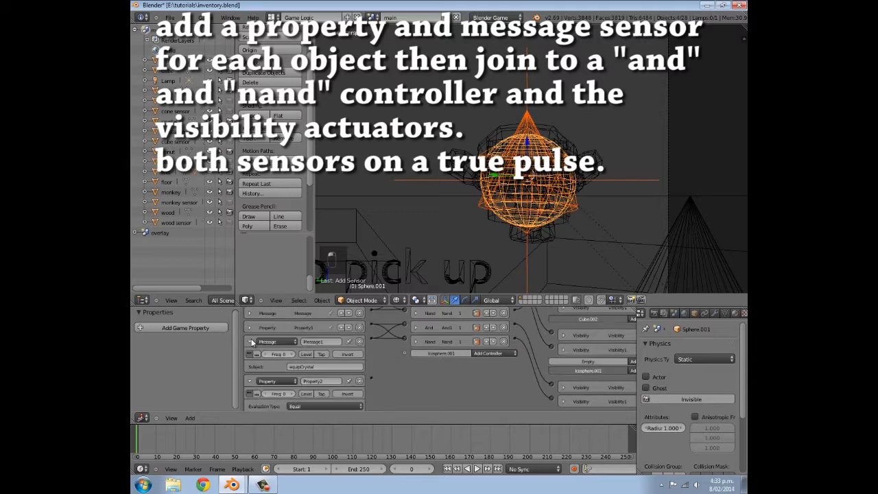
middle_drag(306, 343, 307, 360)
scroll(472, 203, down, 6)
click(251, 343)
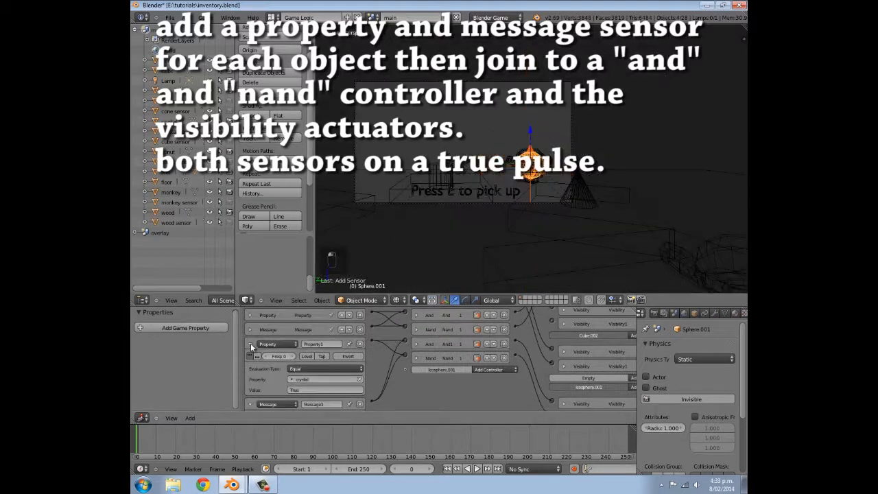
Collapse the crystal sensors and make the newest Property sensor test for wood equal to True
scroll(391, 348, down, 5)
middle_drag(387, 349, 514, 375)
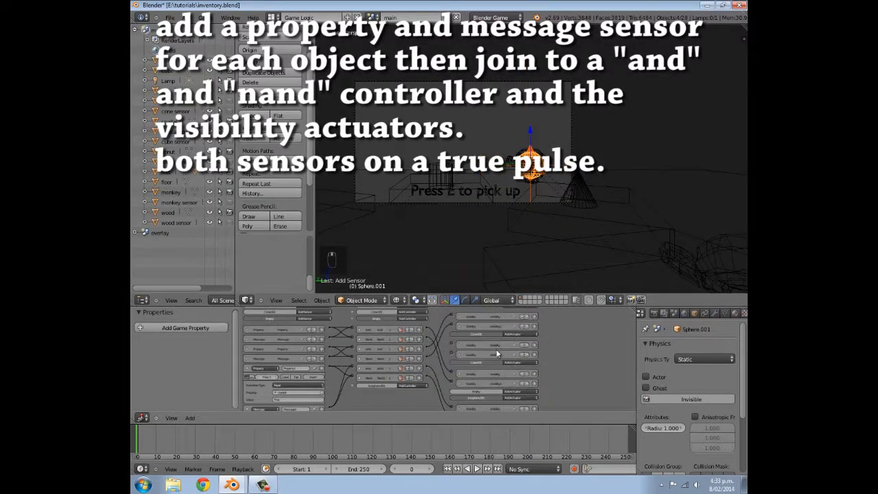
scroll(408, 350, up, 5)
middle_drag(343, 406, 315, 343)
click(250, 331)
click(250, 327)
click(326, 378)
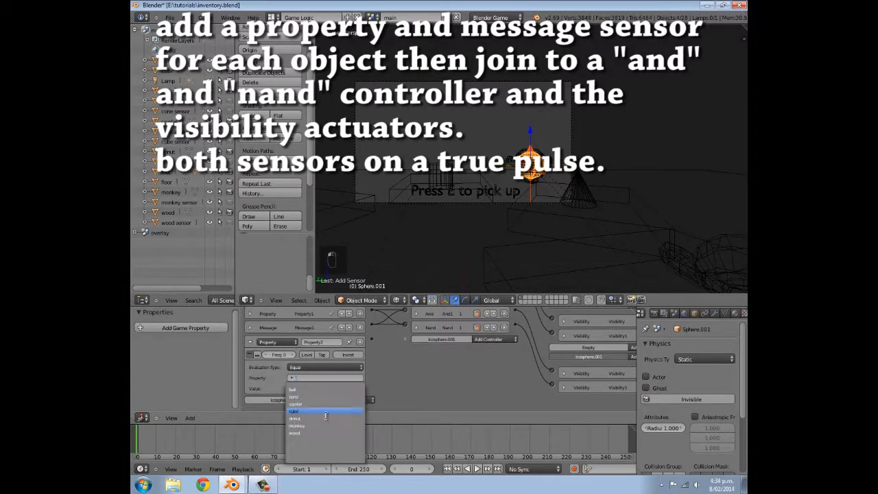
click(327, 432)
text(1)
key(Return)
Add a Message sensor to the empty with the subject equipWood
scroll(391, 379, down, 4)
middle_drag(382, 322, 377, 357)
click(317, 311)
click(320, 354)
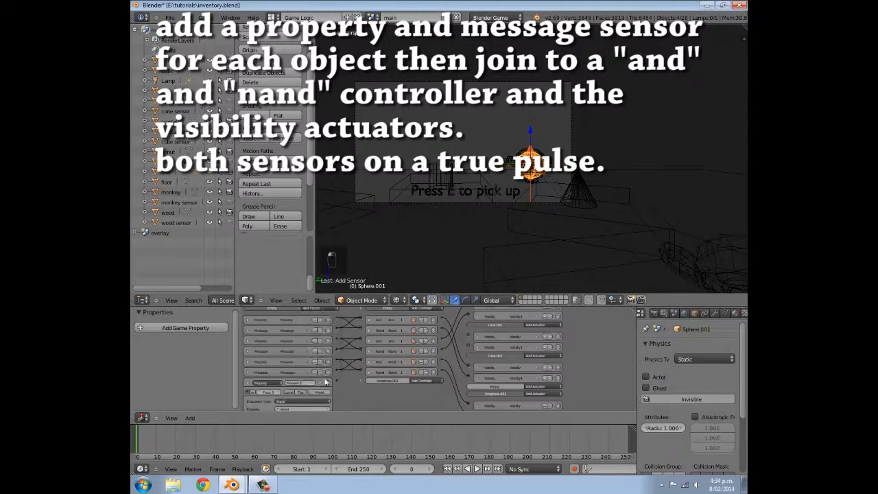
scroll(327, 382, down, 3)
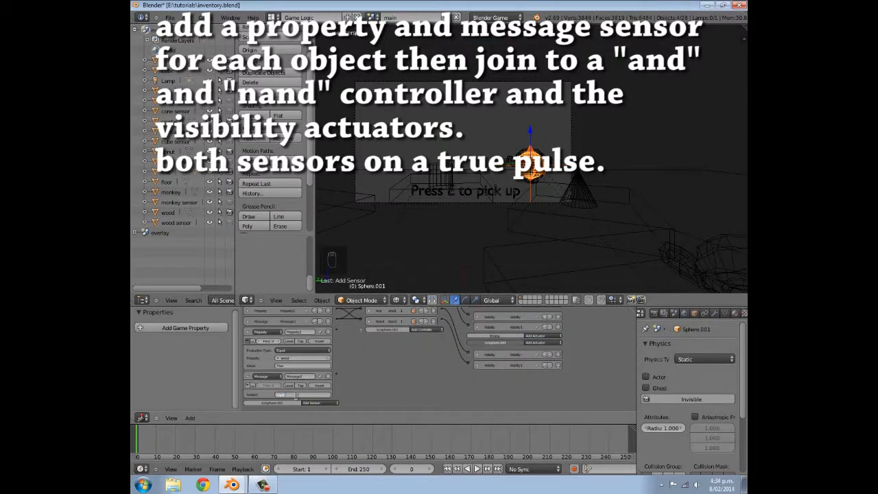
scroll(297, 404, up, 4)
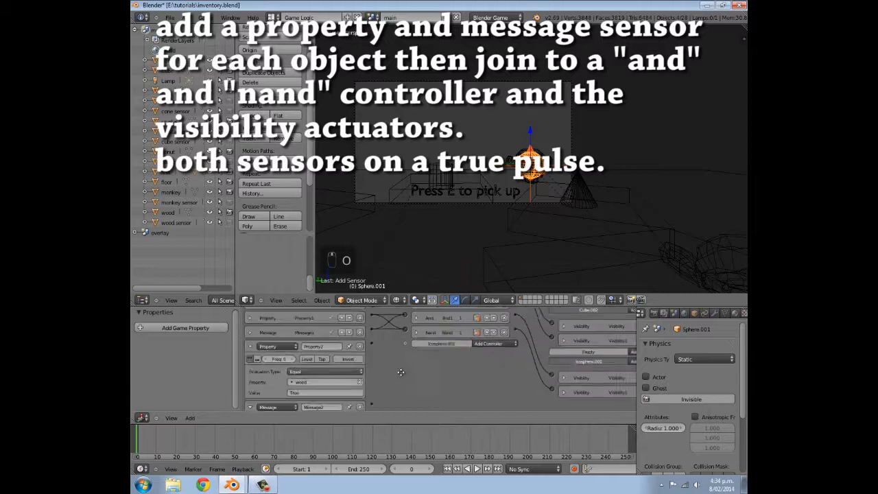
Add And and Nand controllers for the wood to the empty and connect both wood sensors to each of them
scroll(375, 407, down, 2)
click(411, 309)
click(408, 316)
click(410, 309)
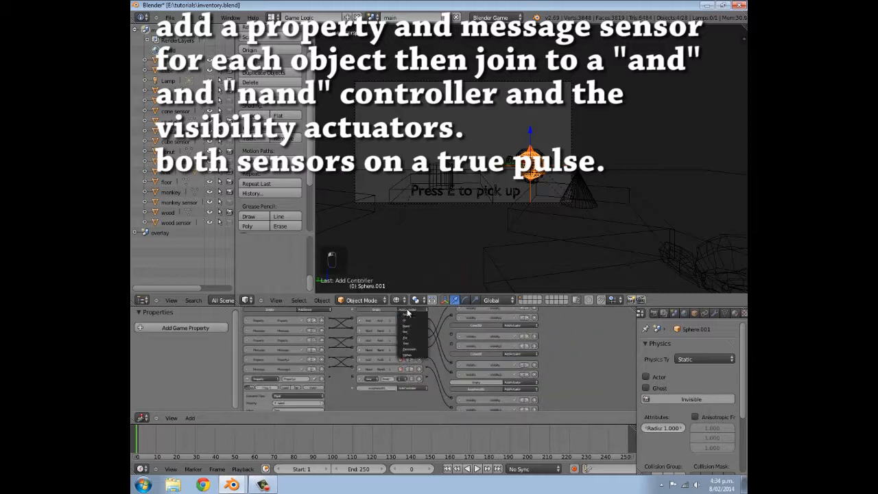
click(408, 331)
scroll(405, 356, up, 4)
middle_drag(385, 391, 381, 337)
mouse_move(354, 338)
mouse_down()
mouse_move(384, 340)
mouse_move(356, 341)
mouse_up()
drag(354, 394, 383, 354)
scroll(356, 381, up, 3)
middle_drag(338, 375, 375, 306)
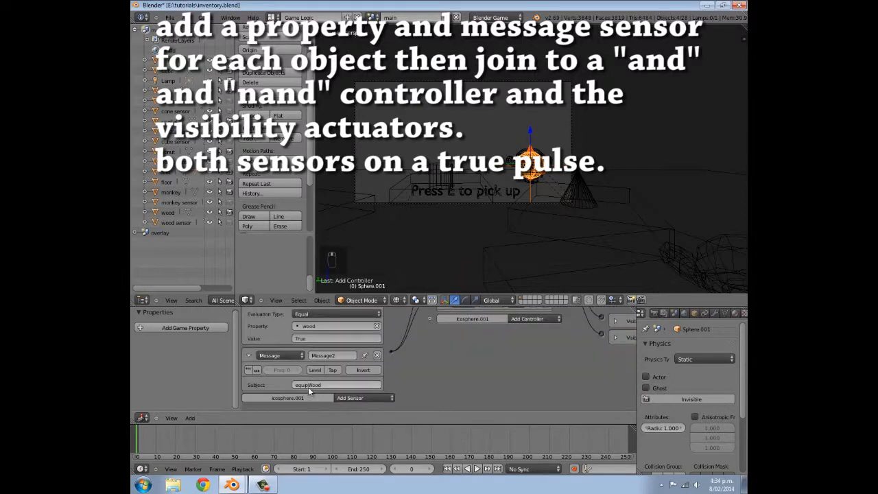
Turn on true pulse triggering for the equipWood Message sensor and collapse the wood sensors and controllers
scroll(309, 386, down, 4)
middle_drag(297, 384, 296, 397)
click(249, 396)
click(248, 348)
click(247, 355)
click(247, 355)
click(379, 365)
click(379, 375)
Add another Property sensor and Message sensor to the empty below the wood sensors
middle_drag(373, 357, 368, 386)
scroll(368, 386, down, 3)
click(302, 313)
click(310, 372)
click(304, 314)
click(310, 357)
Configure the new sensors with true pulse: Property cone equal to True and Message subject equipCone
scroll(310, 390, up, 4)
middle_drag(310, 390, 315, 343)
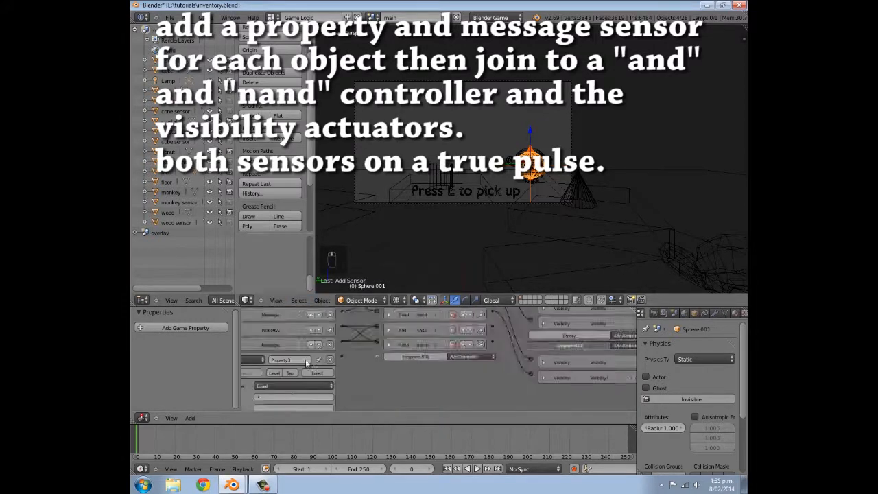
click(320, 357)
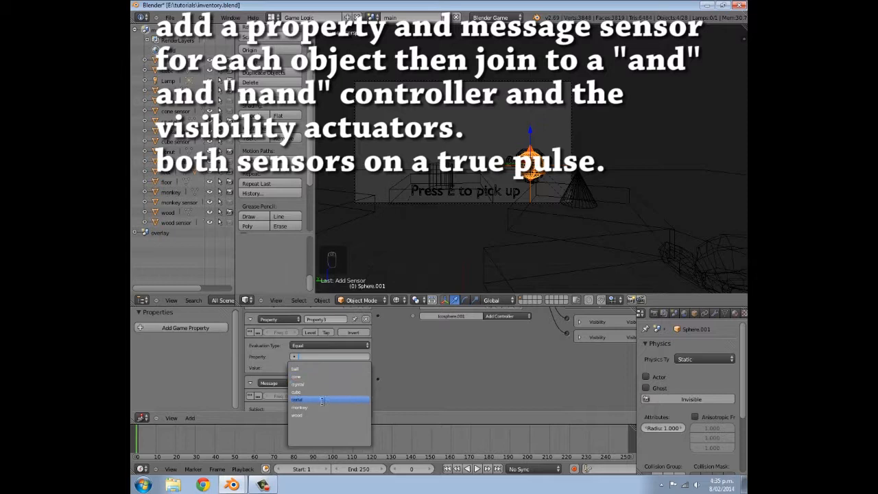
click(324, 378)
click(327, 364)
text(True)
key(Return)
scroll(302, 370, down, 1)
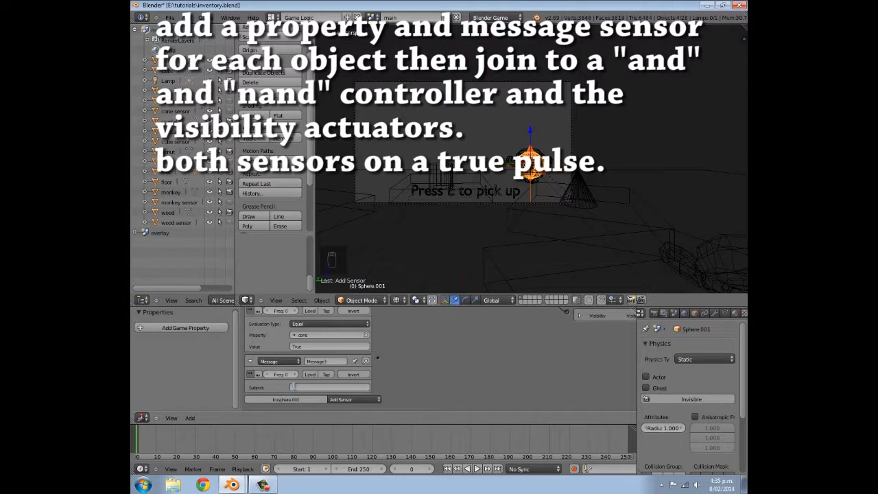
scroll(381, 350, down, 4)
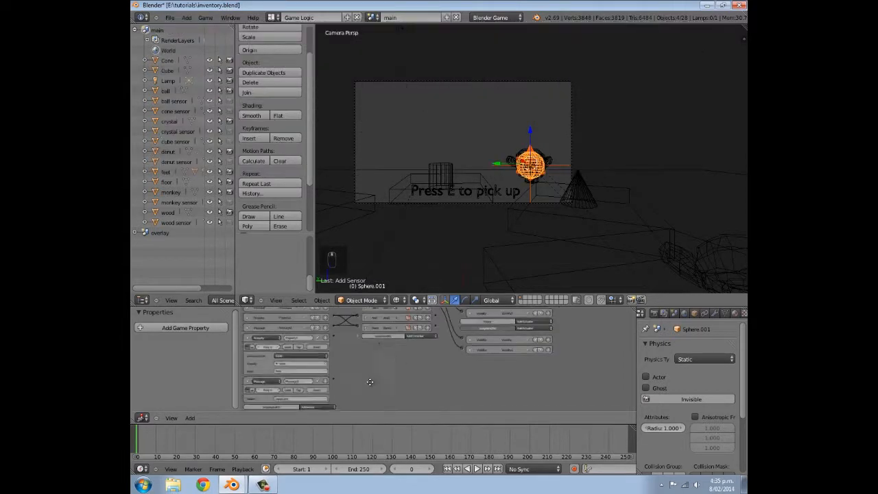
Add And and Nand controllers joined to both cone sensors and connect them to the Visibility actuators of Cone.002
scroll(337, 358, down, 1)
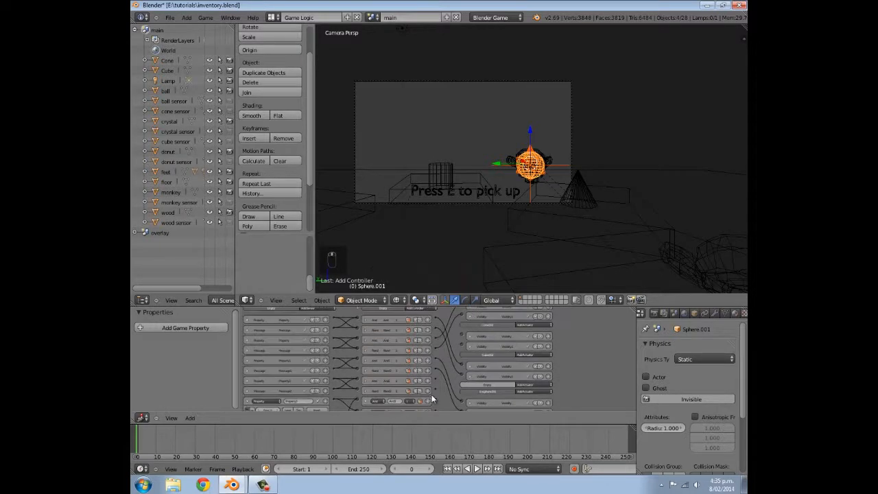
scroll(433, 399, down, 2)
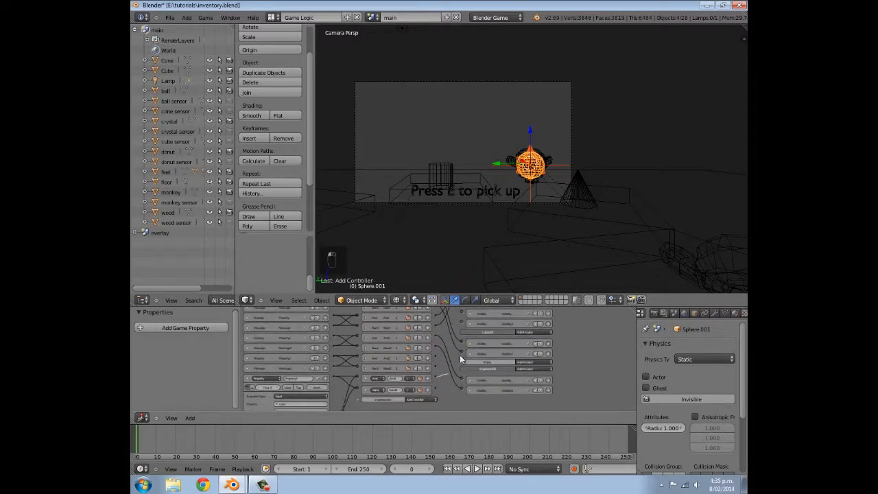
scroll(463, 325, up, 3)
Add the remaining held items to the selection and connect the wood And and Nand controllers to Cylinder.001's Visibility actuators
shift+right_click(533, 164)
shift+right_click(539, 162)
shift+right_click(542, 161)
key(ctrl+Up)
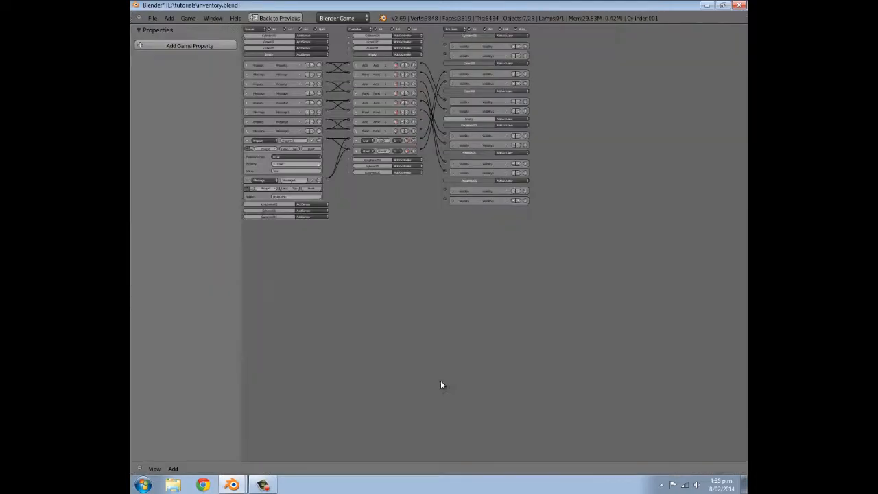
drag(421, 119, 446, 44)
drag(421, 129, 445, 53)
Collapse the cone's And and Nand controllers and its Property and Message sensors
click(356, 141)
click(355, 151)
click(245, 141)
click(247, 149)
Add a Property sensor and a Message sensor to the empty below the cone sensors
click(311, 53)
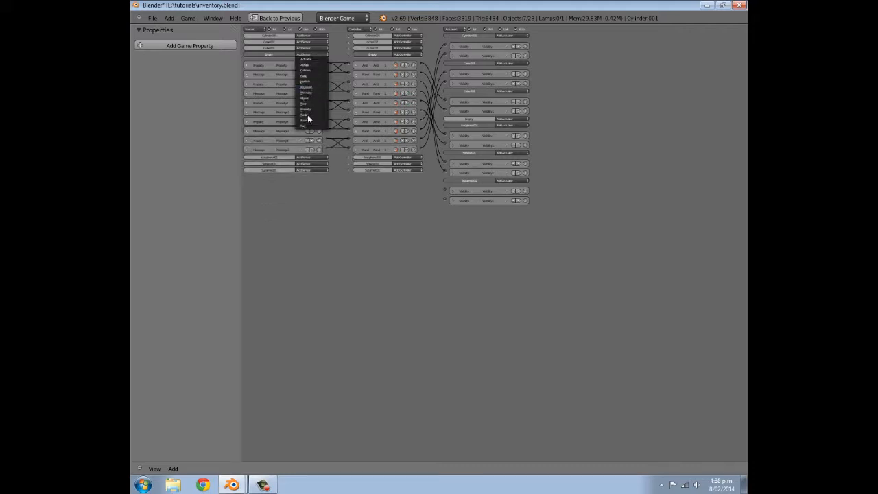
click(307, 115)
click(310, 54)
click(306, 92)
Configure the two new sensors with true pulse: Property monkey equal to True and Message subject equipMonkey
click(290, 182)
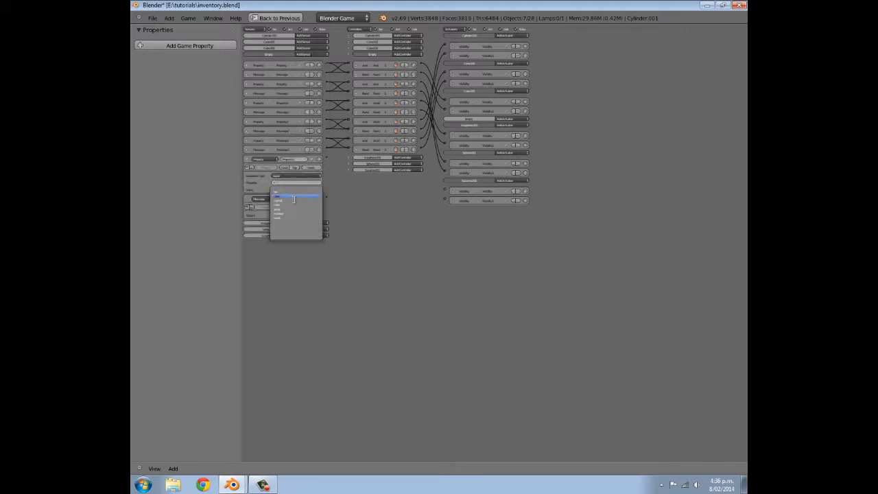
click(309, 248)
scroll(309, 254, up, 5)
click(310, 257)
click(250, 236)
click(250, 236)
click(250, 294)
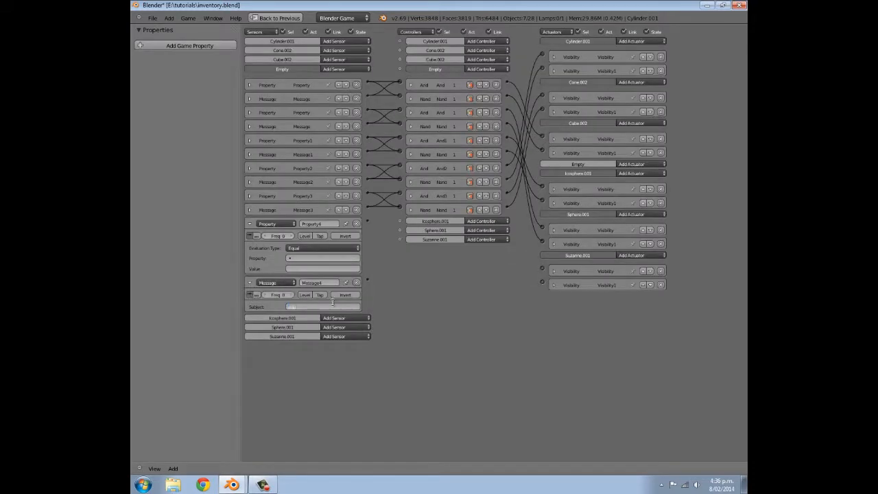
key(Return)
click(297, 258)
click(314, 305)
click(314, 270)
Add And and Nand controllers for the monkey to the empty and connect both monkey sensors to each of them
click(474, 69)
click(476, 76)
drag(368, 220, 399, 239)
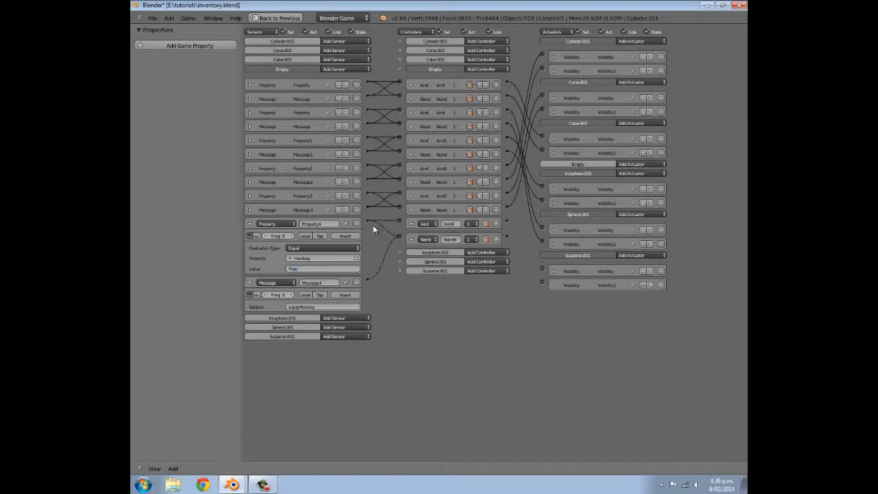
Collapse the monkey sensors and controllers and connect the controllers to the Visibility actuators of Suzanne.001
click(411, 223)
click(411, 239)
click(249, 224)
click(249, 237)
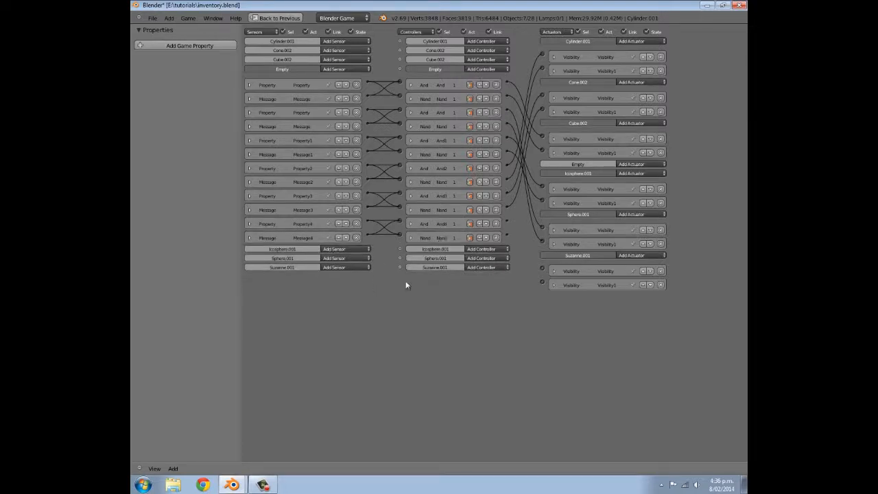
drag(540, 286, 542, 268)
drag(508, 237, 533, 276)
Add true-pulse Property and Message sensors to the empty for donut equal to True and the subject equipDonut
click(348, 71)
click(344, 65)
click(307, 286)
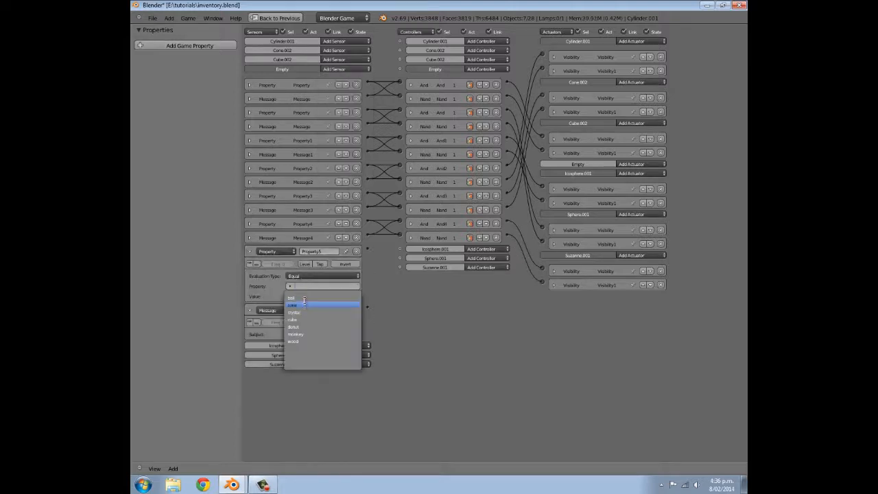
click(309, 328)
click(312, 295)
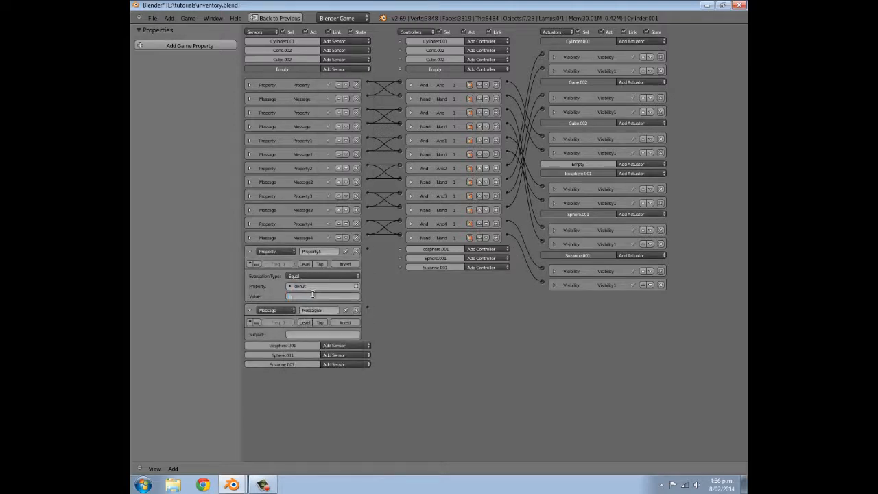
click(300, 333)
text(equipDonut)
key(Return)
Add And and Nand controllers for the donut to the empty and connect both donut sensors to each of them
click(481, 69)
click(475, 75)
click(481, 69)
click(478, 92)
drag(368, 249, 399, 249)
drag(367, 310, 400, 266)
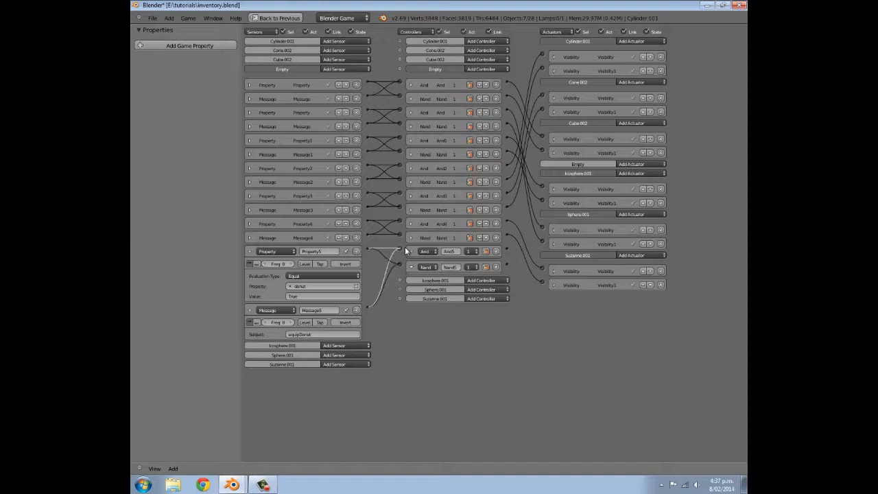
Collapse the donut sensors, select the small torus and connect the donut controllers to the Visibility actuators of Torus.002
click(249, 251)
key(ctrl+Down)
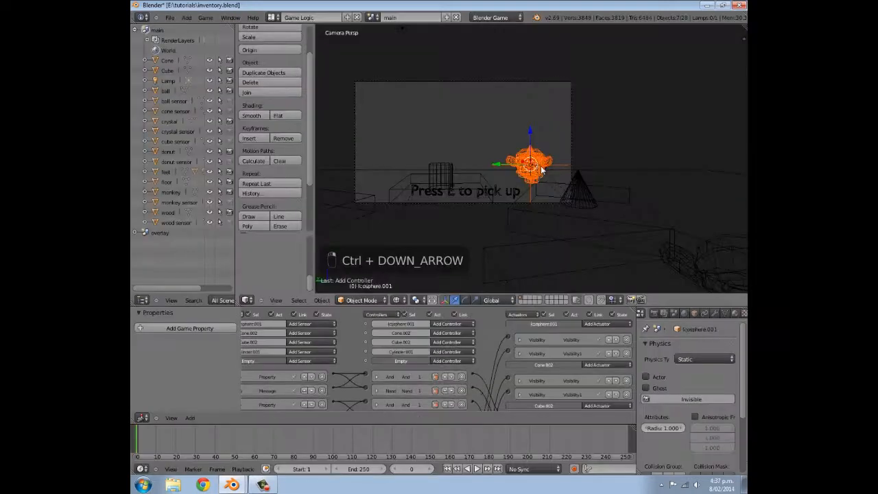
scroll(478, 371, down, 1)
key(ctrl+Up)
key(ctrl+Down)
Select only the empty and add a series of Property actuators to it
scroll(412, 356, down, 2)
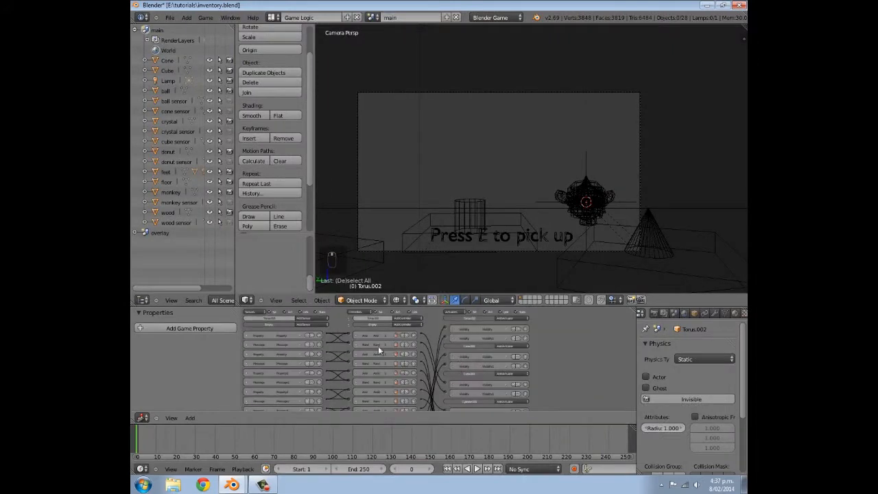
scroll(468, 335, up, 4)
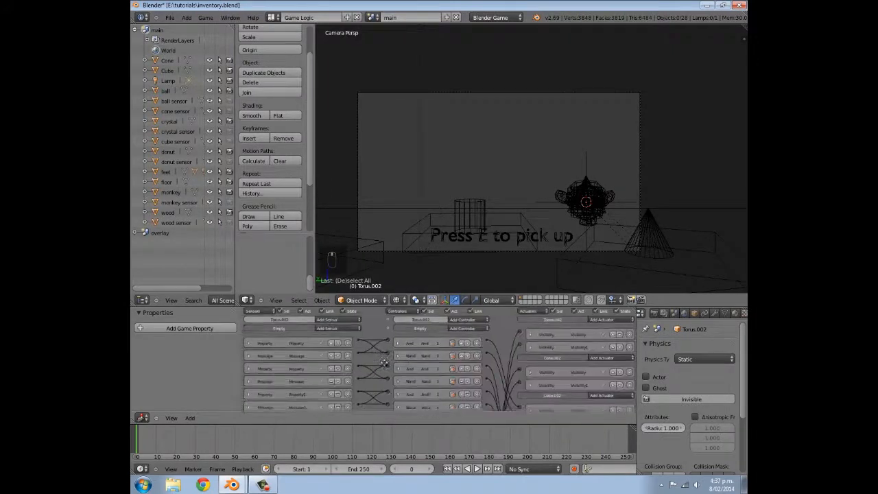
right_click(586, 201)
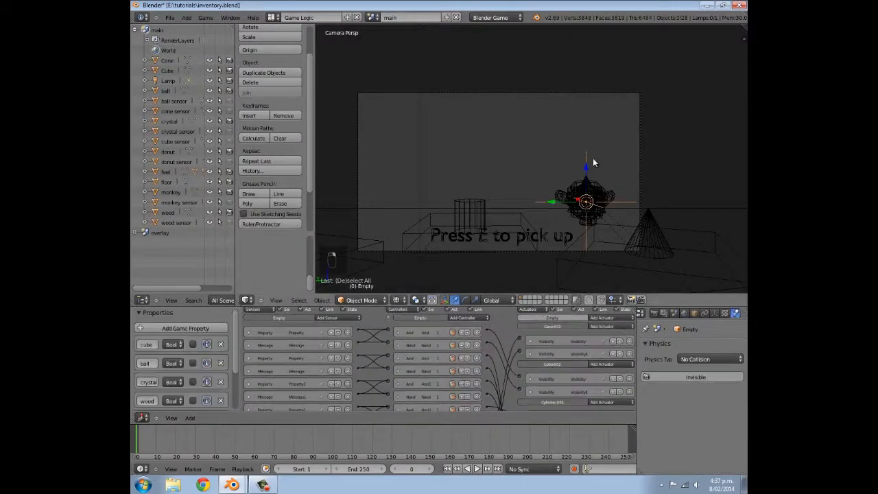
scroll(517, 337, down, 2)
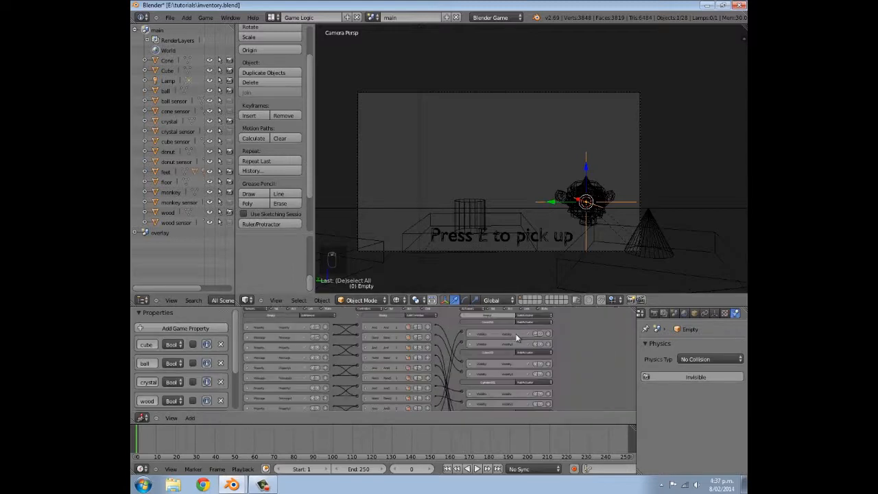
scroll(520, 314, up, 4)
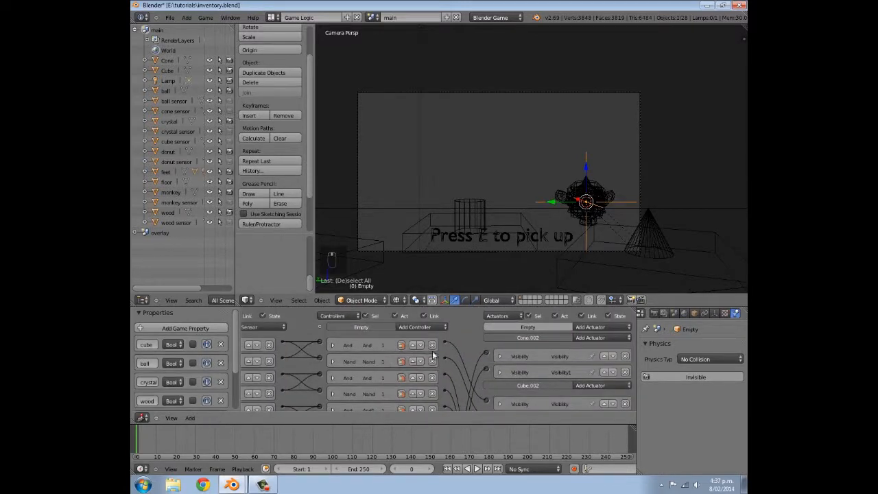
click(579, 327)
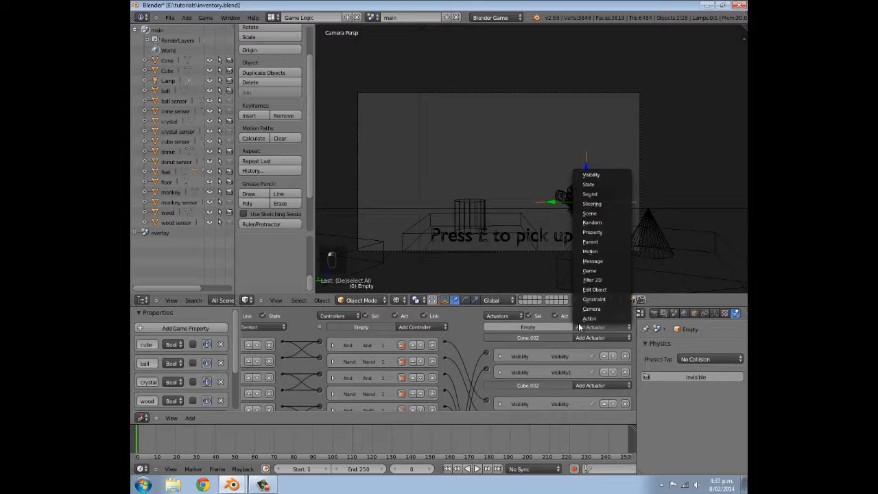
click(601, 233)
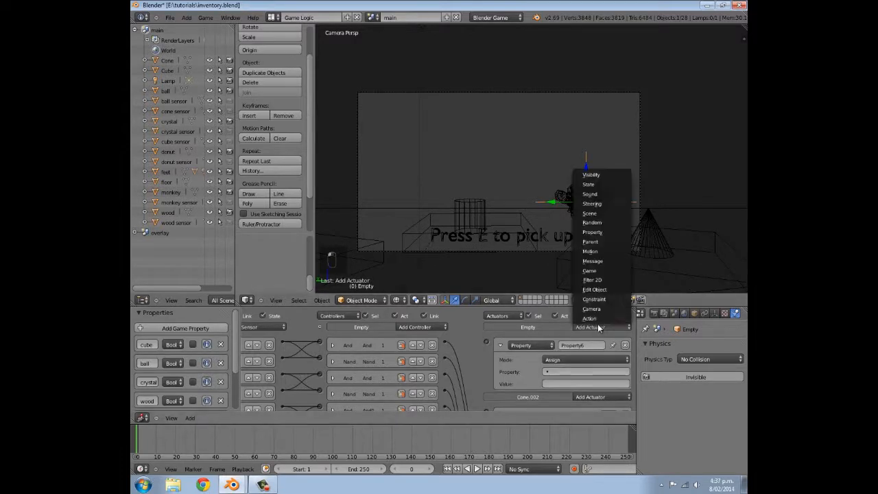
key(y)
click(598, 326)
key(y)
click(598, 326)
key(y)
click(597, 325)
key(y)
middle_drag(548, 348, 572, 374)
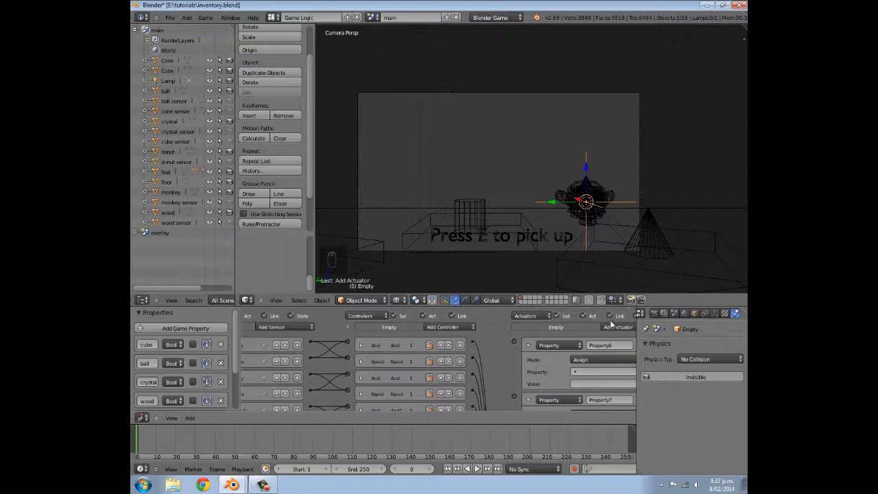
Set the empty's first new Property actuator to assign True to cube, and collapse it
click(590, 373)
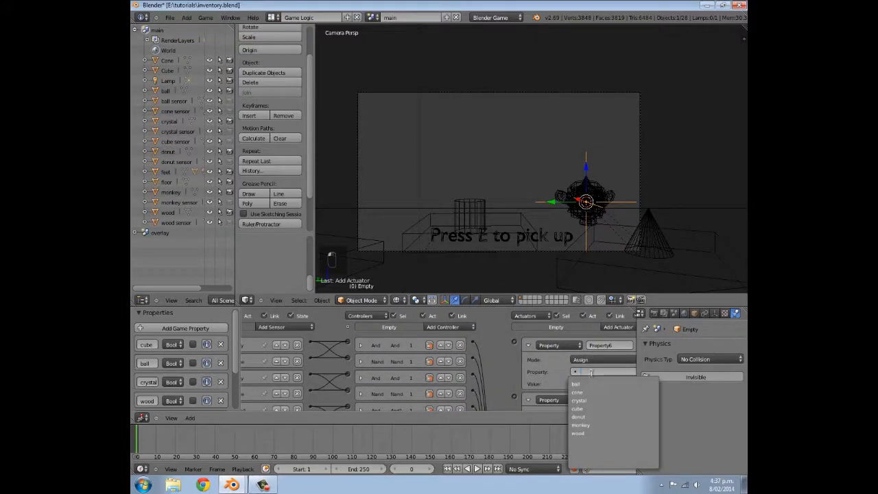
click(586, 408)
click(589, 385)
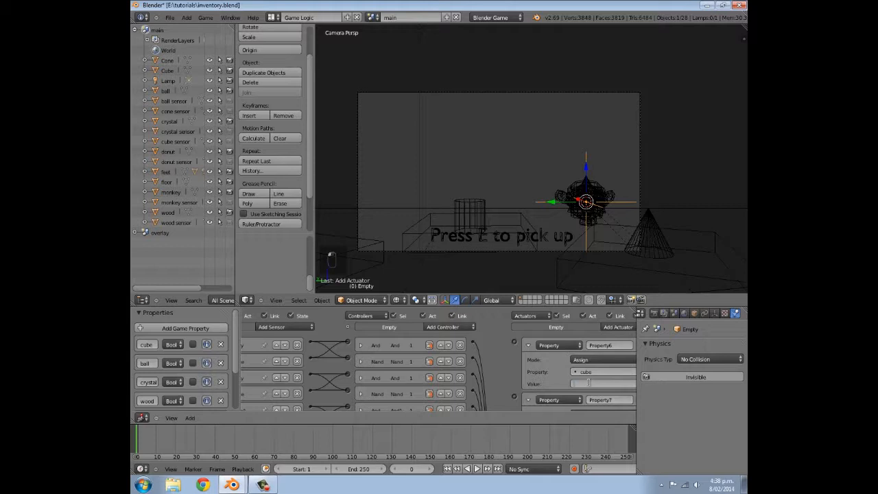
text(True)
key(Return)
click(527, 345)
Set the second new Property actuator to assign a value to ball, and collapse it
click(588, 387)
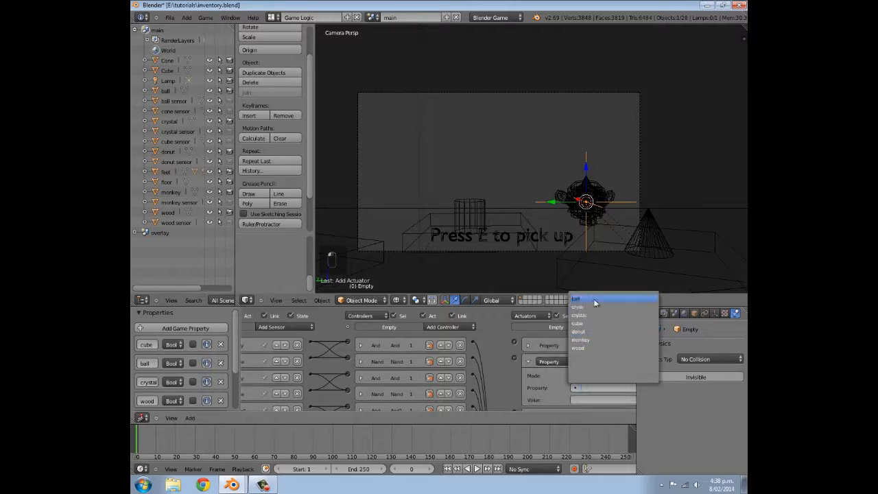
click(580, 300)
click(592, 401)
key(Return)
click(528, 361)
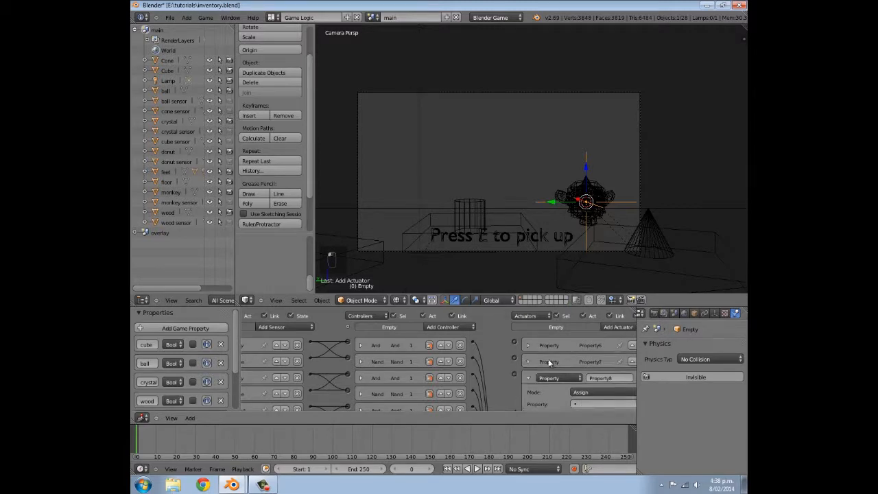
Set the empty's third new Property actuator to assign True to crystal, and collapse it
scroll(549, 364, down, 3)
click(586, 363)
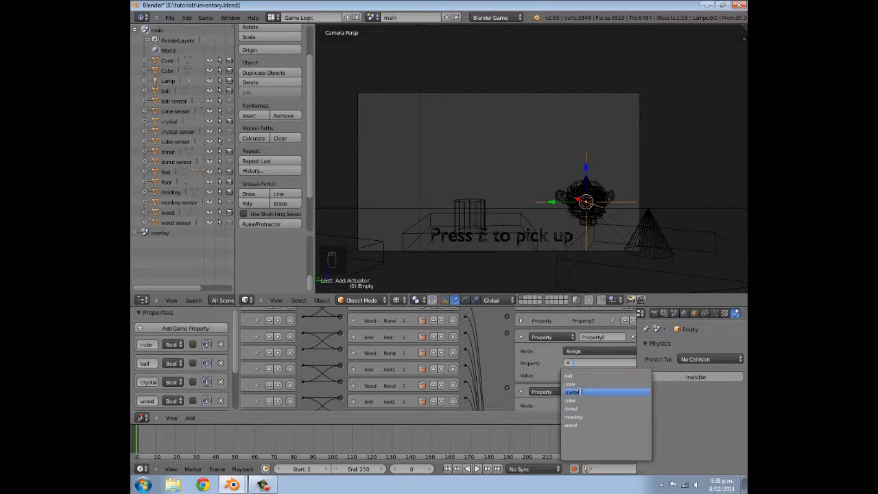
click(580, 392)
click(585, 376)
text(True)
key(Return)
click(523, 336)
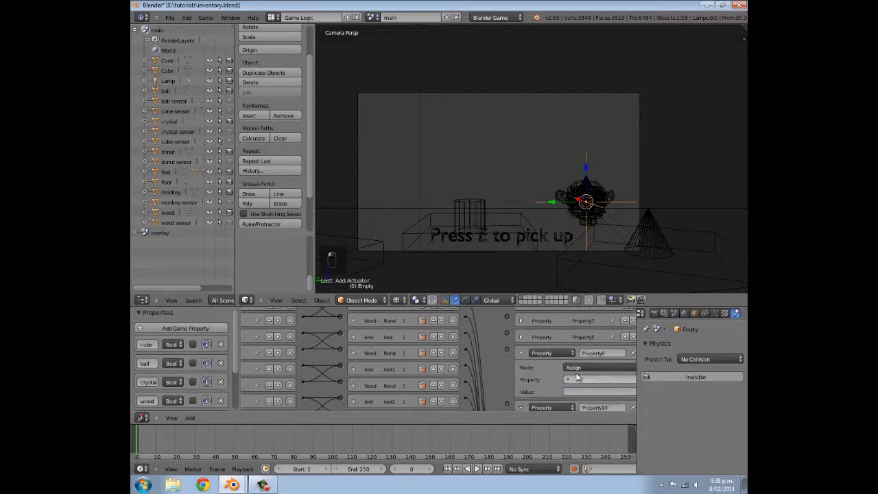
Set the fourth new Property actuator to assign a value to wood, and collapse it
click(572, 379)
click(585, 354)
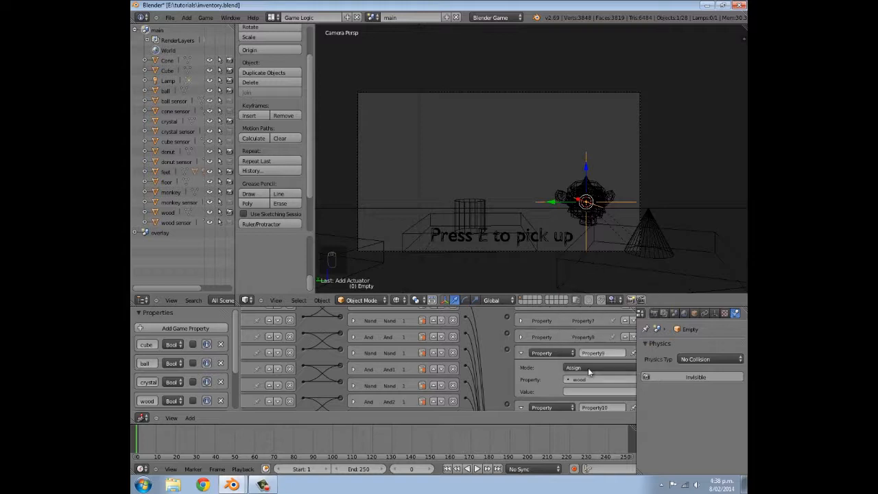
click(521, 352)
Set the fifth new Property actuator to assign True to cone, and collapse it
click(597, 394)
click(584, 315)
click(578, 407)
text(True)
key(Return)
click(521, 368)
Set the sixth new Property actuator to assign True to monkey
scroll(549, 363, down, 2)
click(577, 351)
click(581, 401)
click(573, 363)
text(True)
key(Return)
Set the seventh new Property actuator to assign True to donut, and collapse the last two actuators
scroll(539, 324, down, 6)
click(506, 309)
click(506, 367)
scroll(508, 336, up, 4)
click(582, 375)
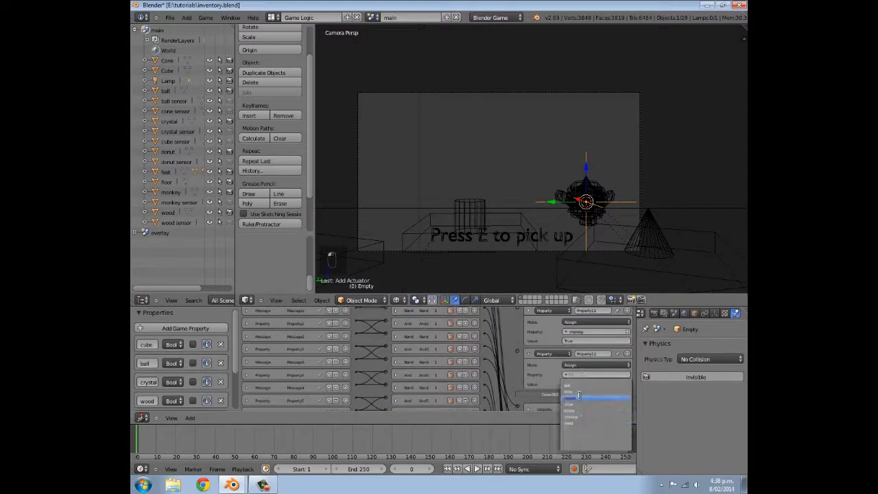
click(578, 396)
text(True)
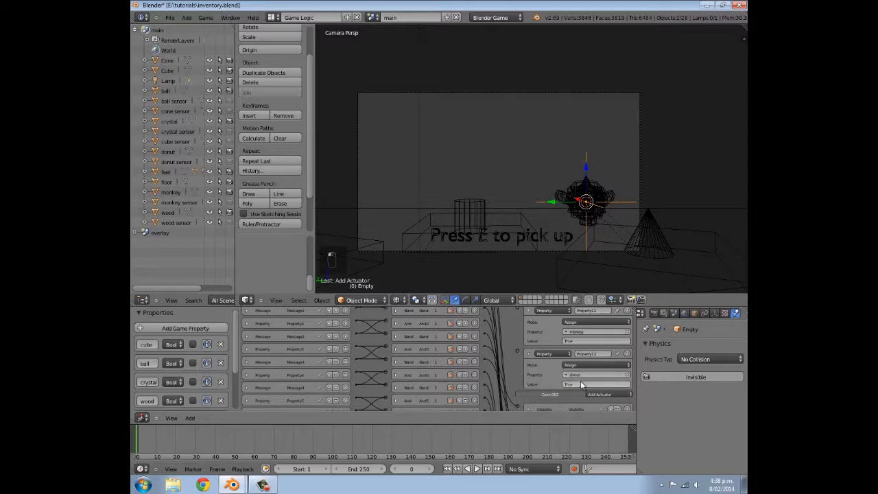
middle_drag(528, 346, 522, 371)
click(526, 377)
click(528, 336)
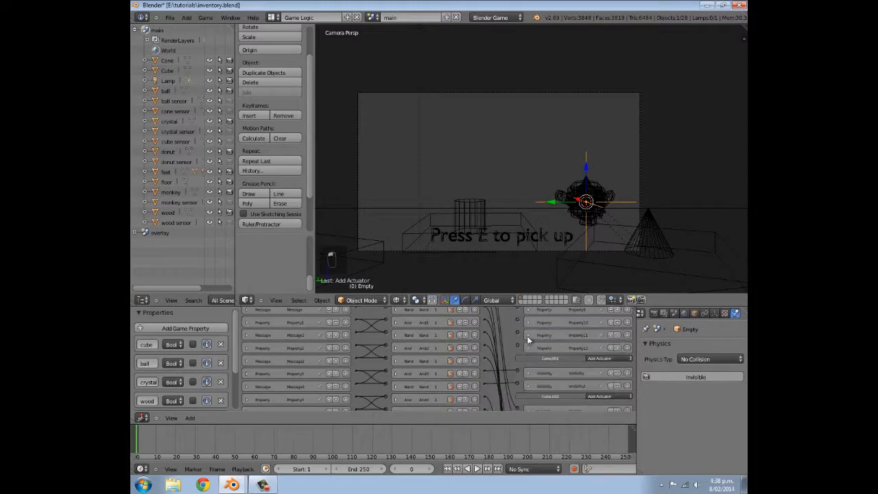
Examine the item sensors around the empty and the settings of the empty's first new Property actuator
scroll(501, 352, down, 3)
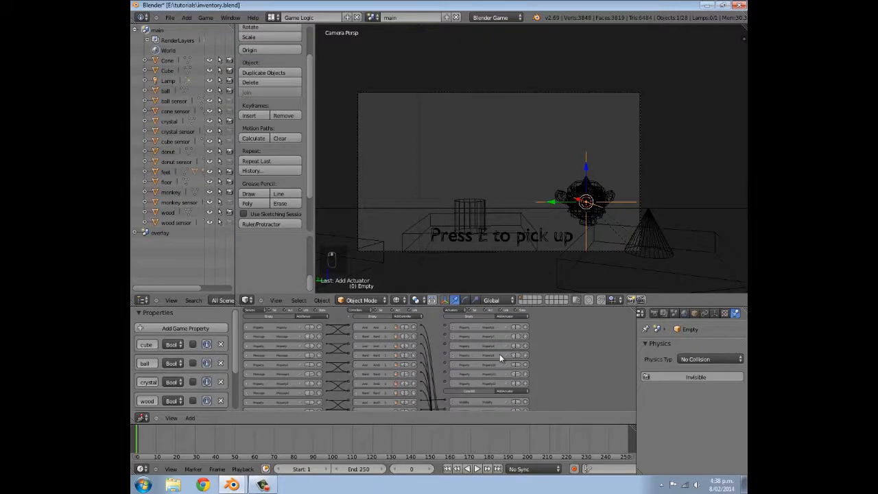
middle_drag(484, 199, 453, 210)
scroll(453, 209, down, 8)
middle_drag(477, 181, 461, 173)
scroll(478, 170, down, 8)
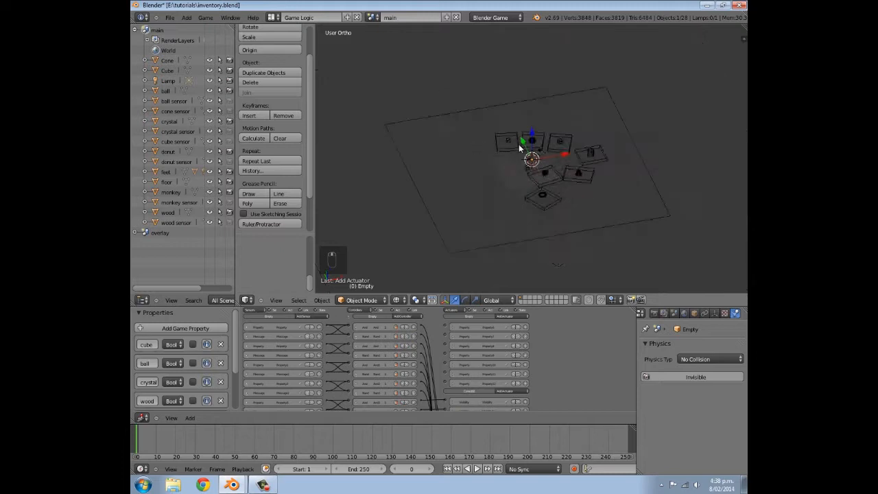
scroll(545, 205, up, 6)
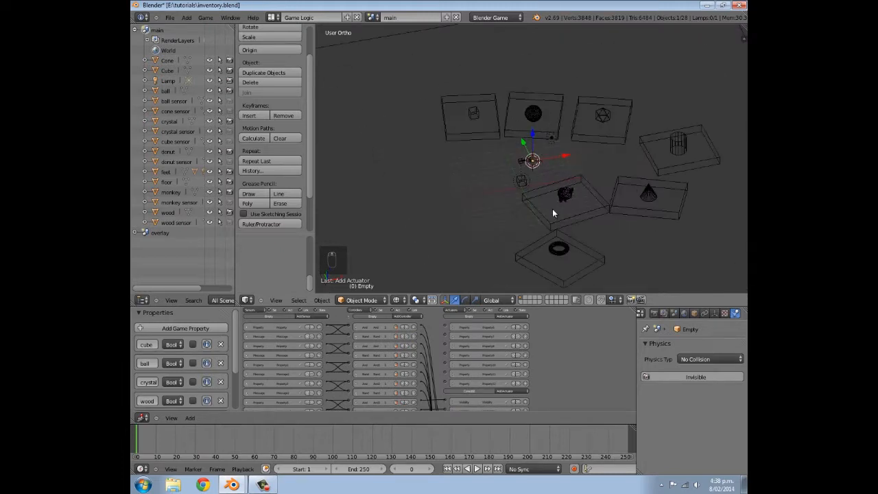
scroll(480, 382, up, 4)
click(520, 339)
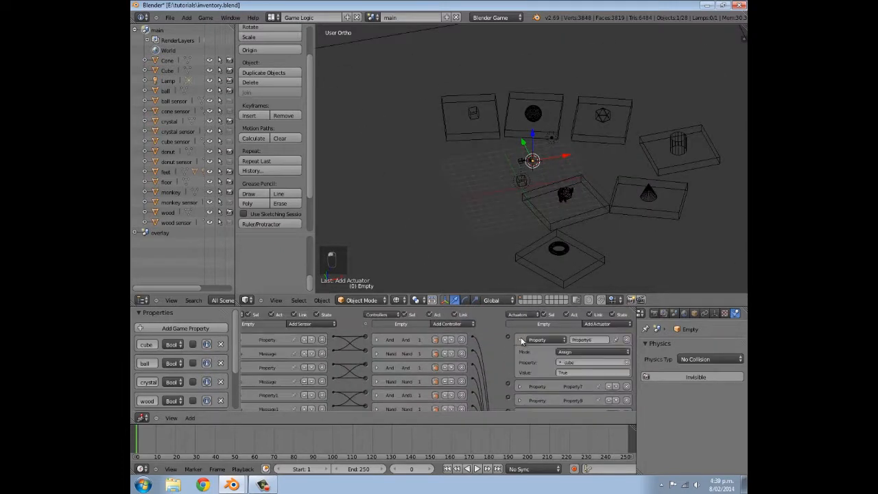
click(520, 339)
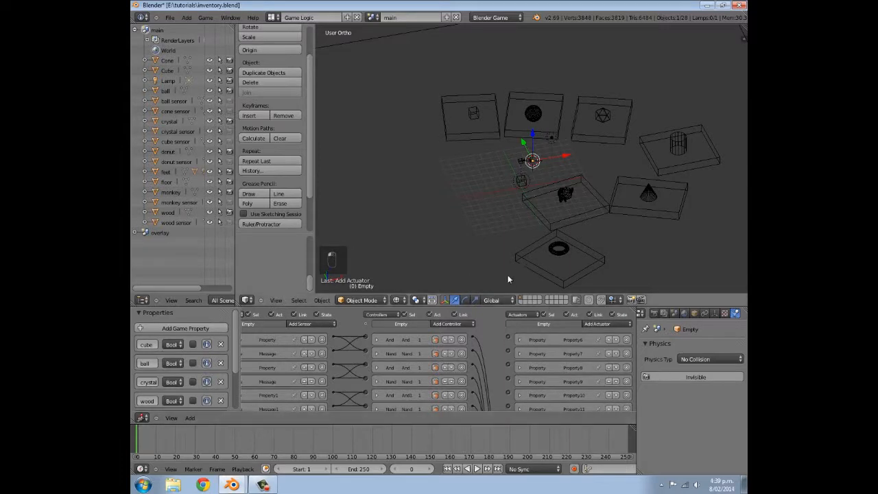
Add the donut sensor to the selection with the empty and maximize the logic editor
scroll(525, 222, down, 2)
scroll(531, 218, up, 3)
scroll(539, 212, down, 2)
scroll(547, 219, up, 2)
scroll(563, 237, down, 2)
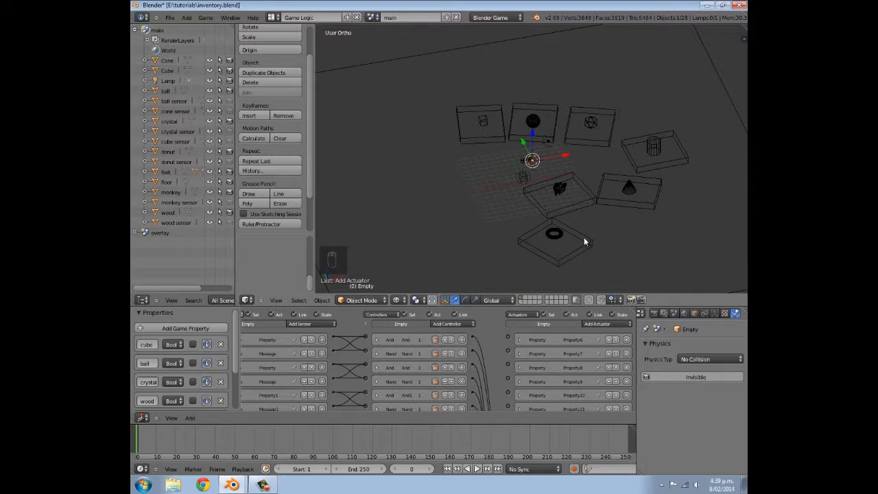
right_click(585, 237)
middle_drag(501, 359, 490, 377)
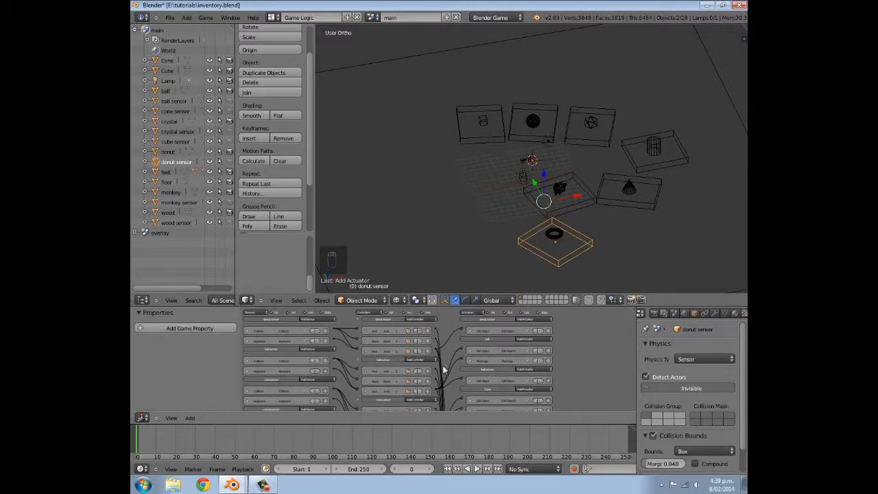
key(ctrl+Up)
mouse_move(508, 258)
middle_down()
mouse_move(506, 181)
mouse_move(507, 258)
middle_up()
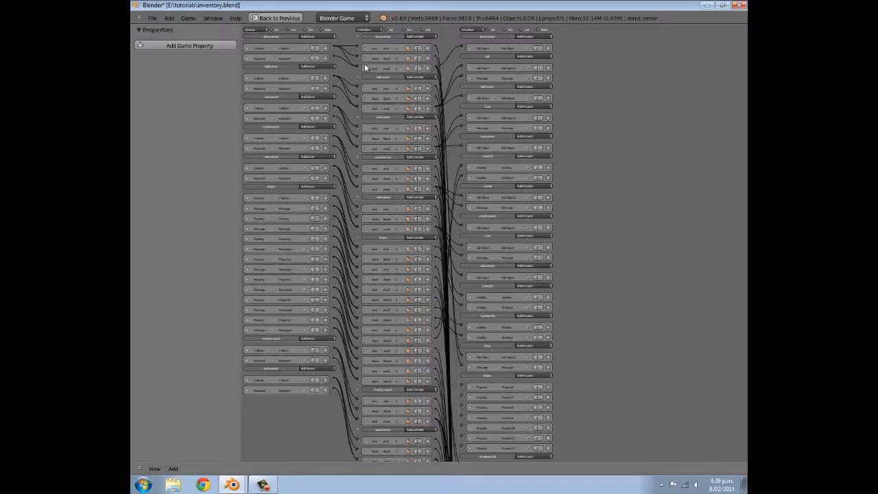
Connect the donut sensor's And1 controller to the empty's Property actuator for donut and check that actuator's settings
drag(436, 68, 462, 444)
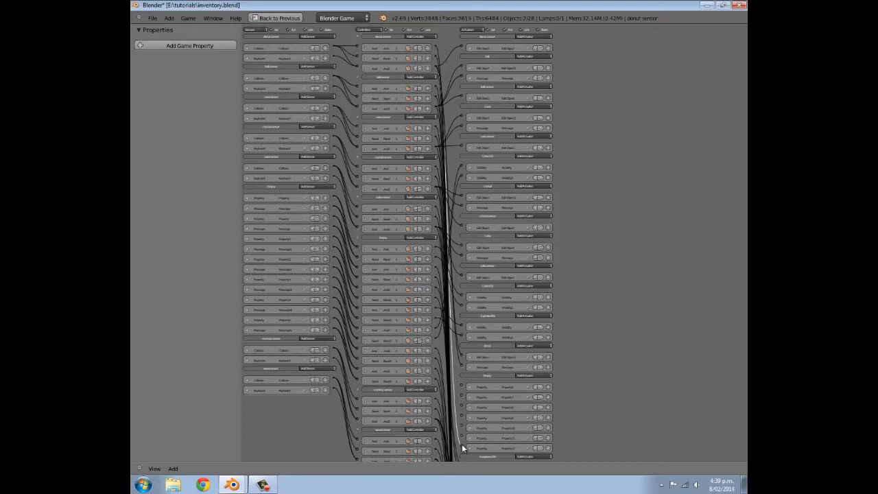
click(469, 447)
middle_drag(470, 448, 471, 419)
scroll(470, 418, down, 1)
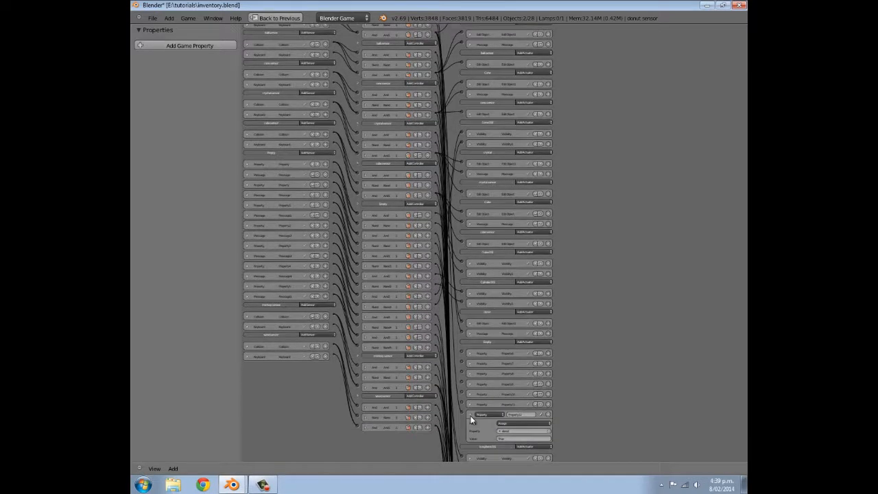
click(471, 413)
scroll(456, 338, up, 3)
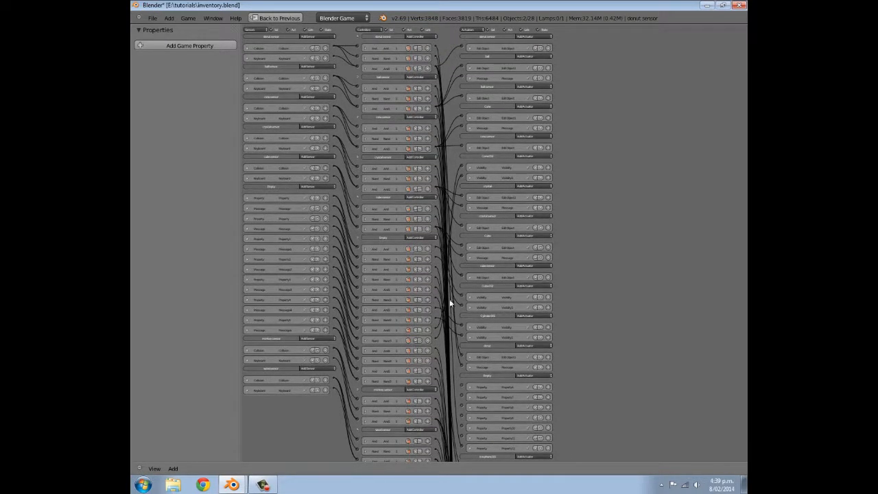
ctrl+scroll(365, 194, up, 2)
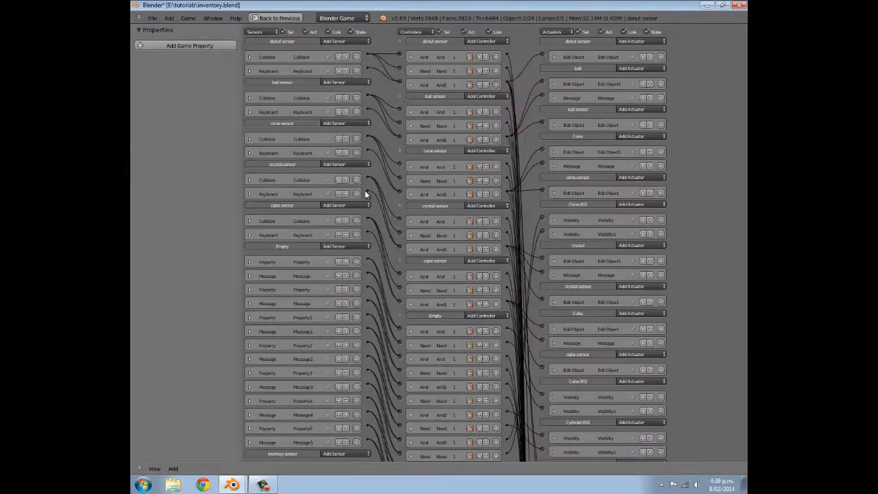
ctrl+scroll(385, 254, down, 2)
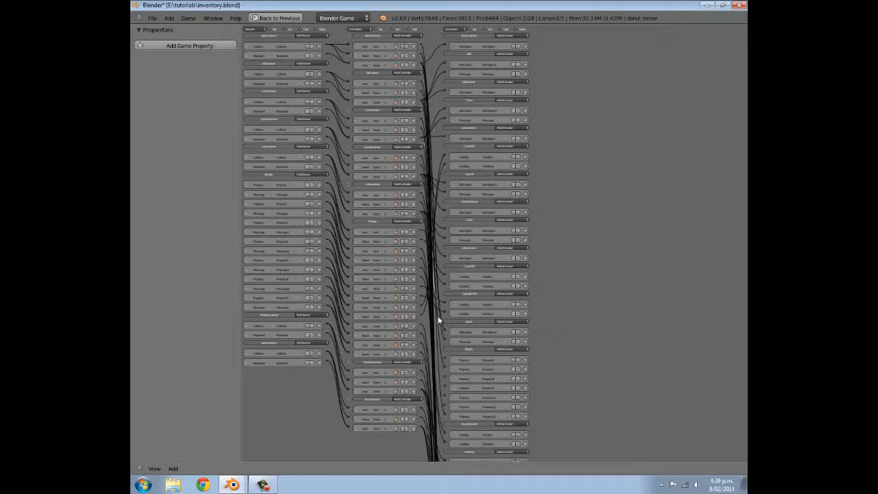
click(453, 398)
click(453, 398)
Add the monkey, cone, wood, crystal, ball and cube sensors to the selection and maximize the logic editor again
key(ctrl+Down)
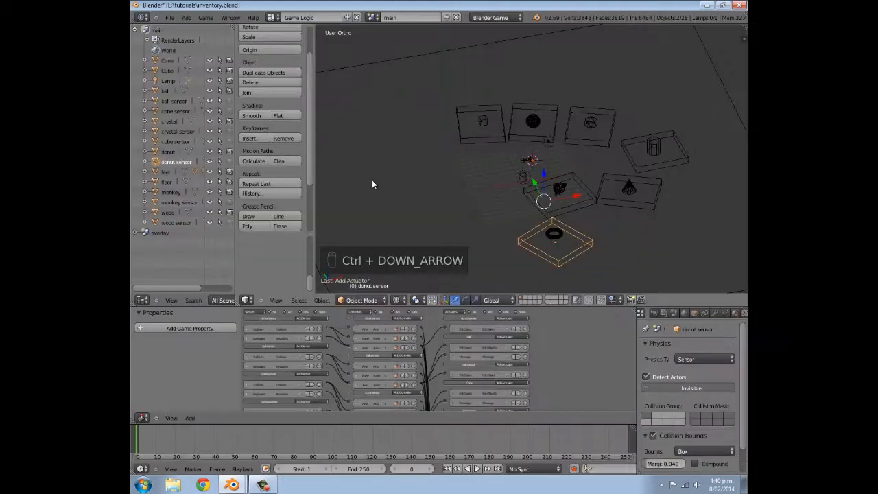
shift+right_click(571, 204)
shift+right_click(615, 200)
shift+right_click(635, 168)
shift+right_click(589, 136)
shift+right_click(525, 133)
shift+right_click(487, 138)
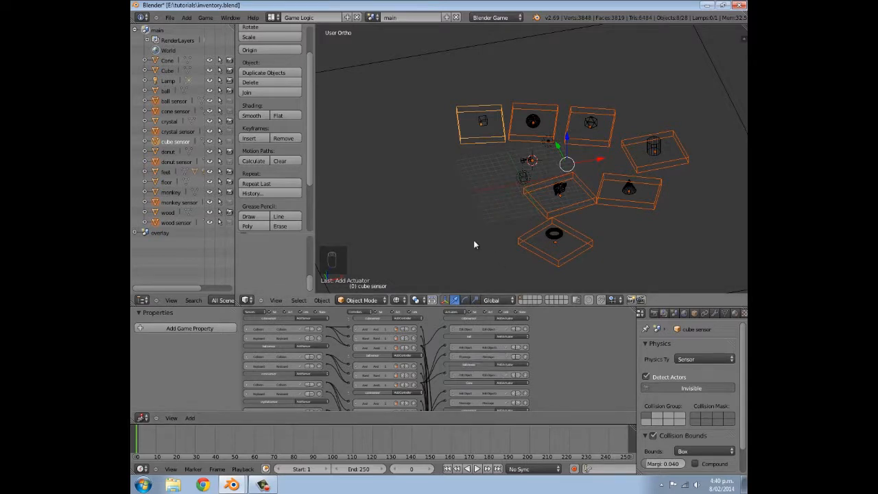
key(ctrl+Up)
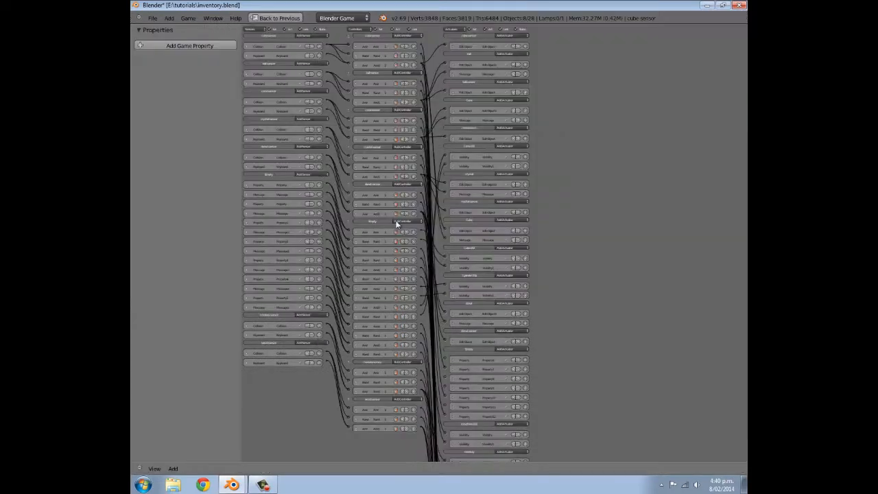
Connect the remaining item sensors' And1 controllers to the empty's matching Property actuators, and restore the normal layout
middle_drag(470, 194, 494, 303)
drag(420, 64, 445, 356)
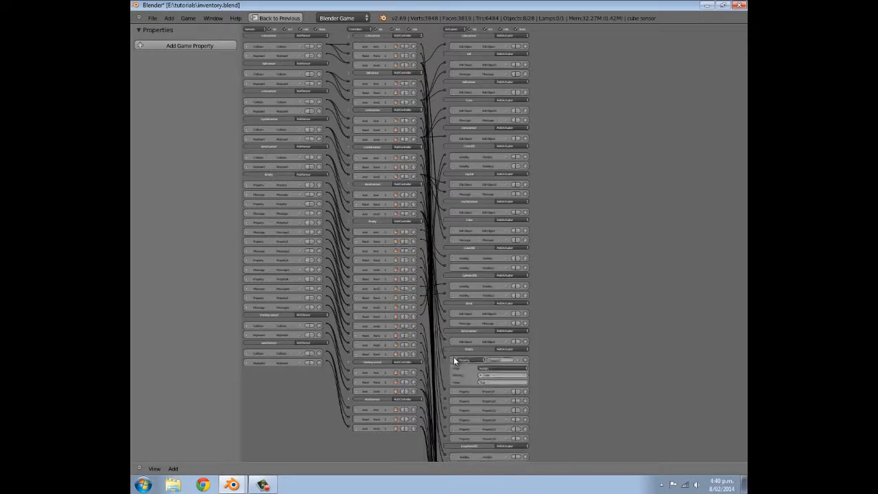
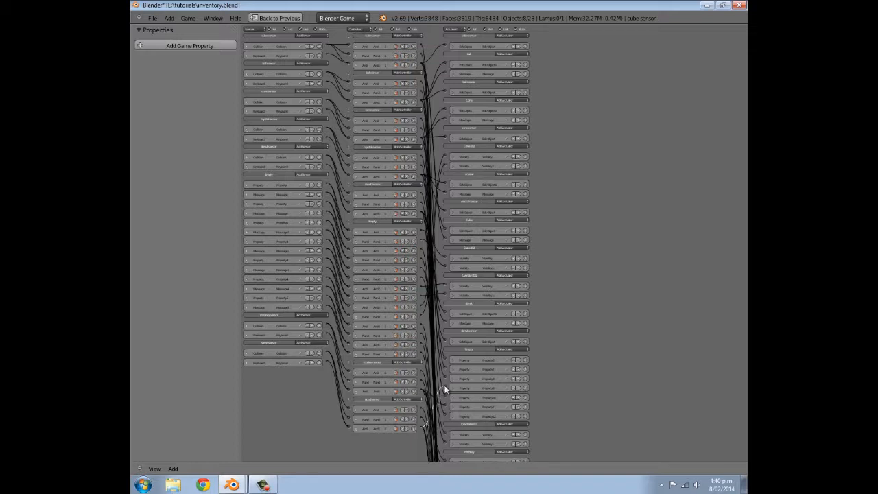
scroll(457, 396, down, 6)
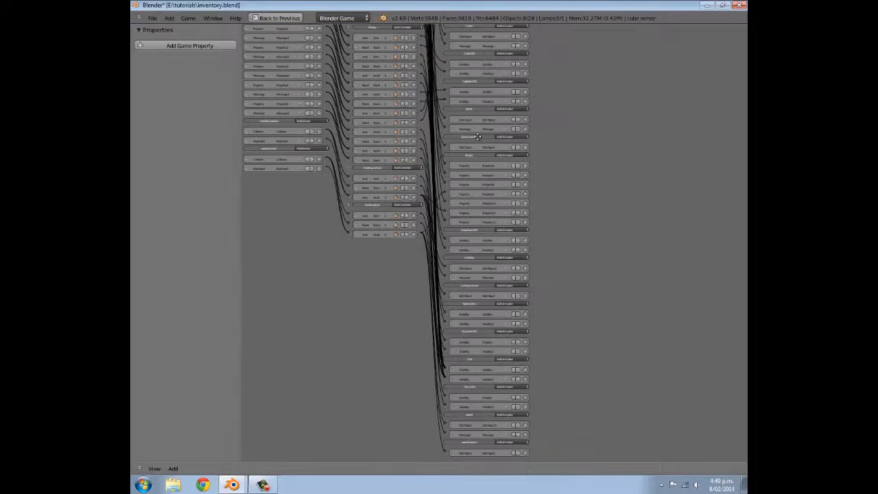
scroll(495, 268, up, 1)
middle_drag(496, 269, 507, 436)
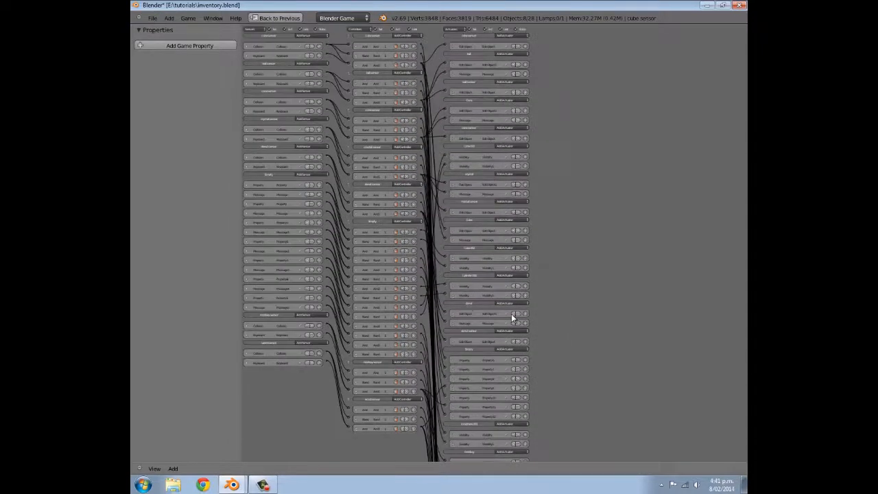
key(ctrl+Down)
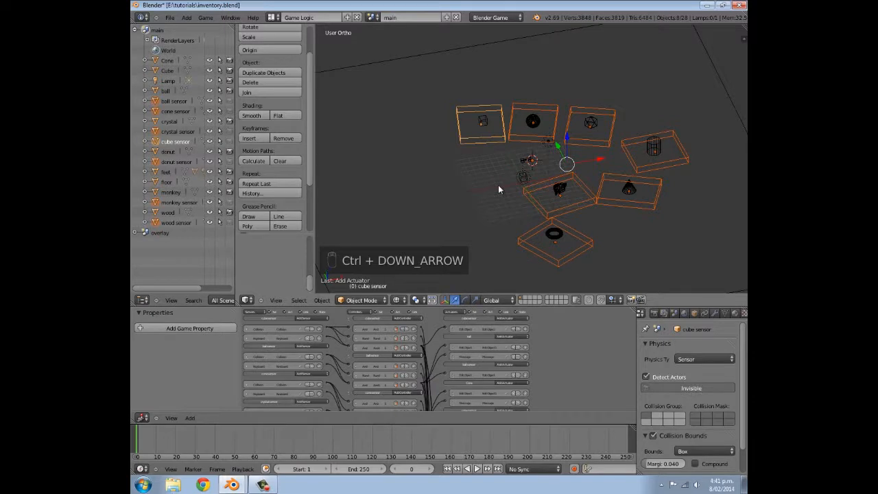
Switch to the overlay scene and select the Selector frame beside the row of inventory icons
click(374, 18)
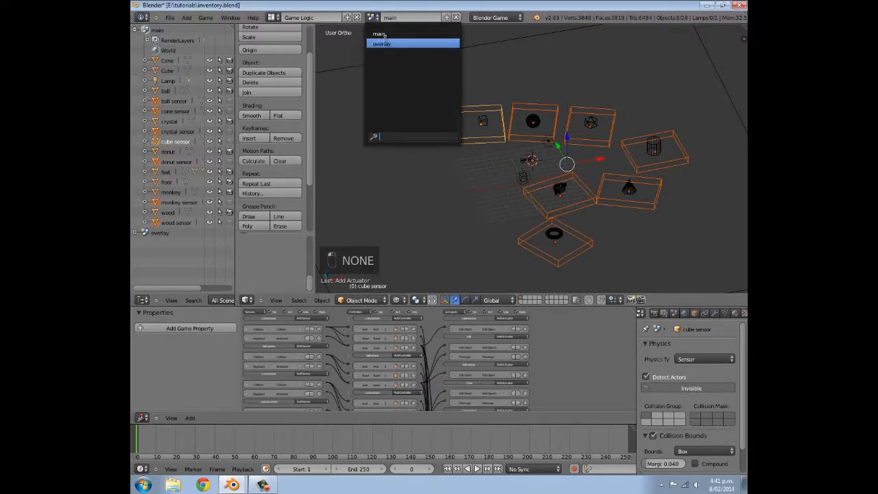
click(384, 43)
scroll(519, 143, up, 4)
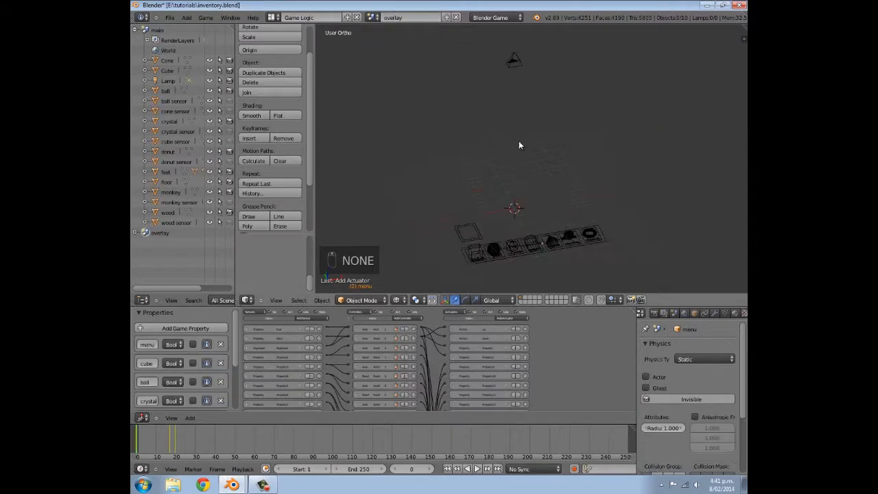
right_click(477, 238)
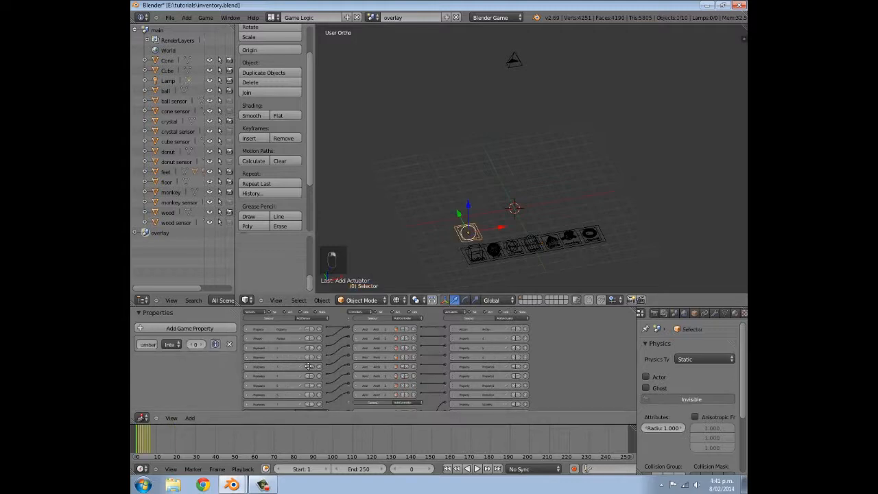
Add seven Property sensors to the Selector's logic
scroll(397, 391, up, 4)
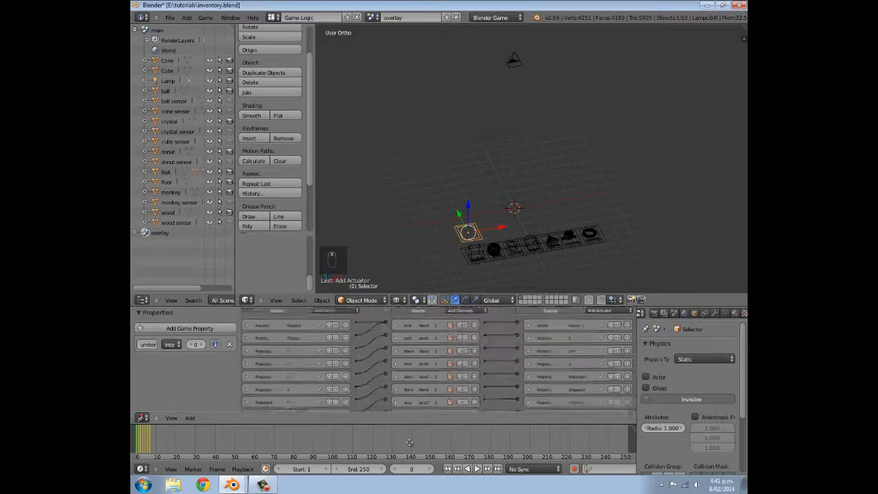
scroll(380, 339, down, 2)
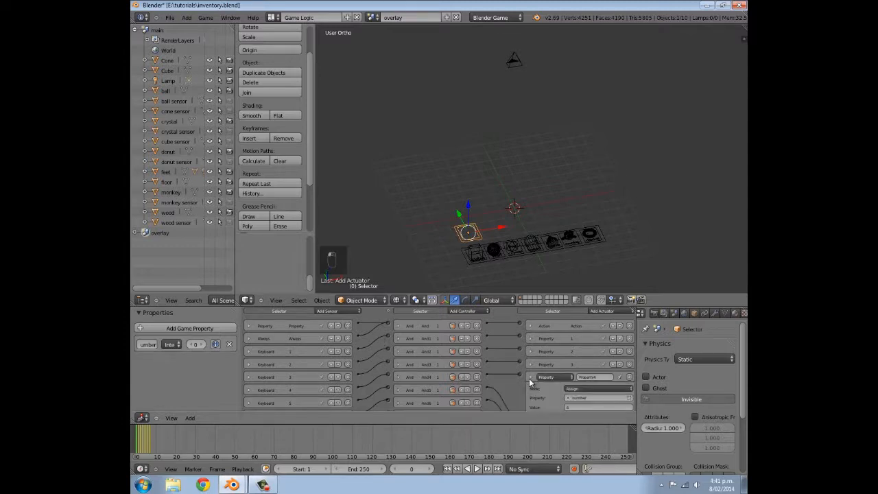
scroll(347, 343, up, 2)
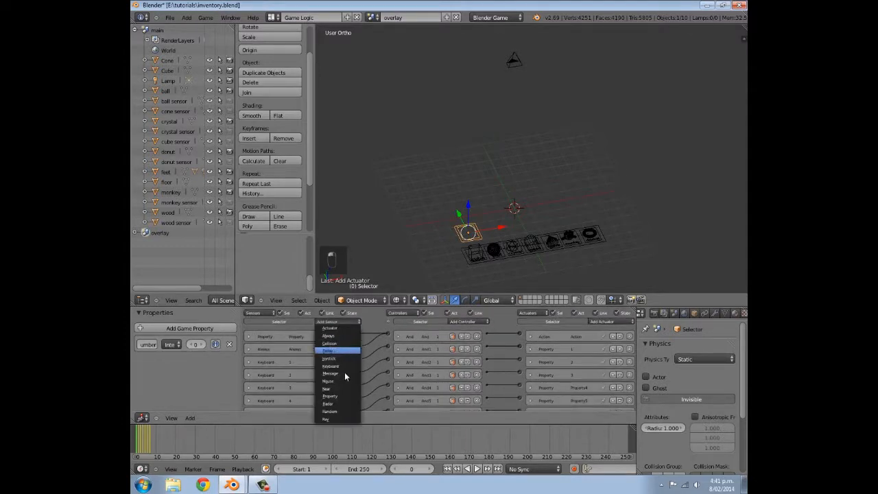
click(336, 396)
click(330, 322)
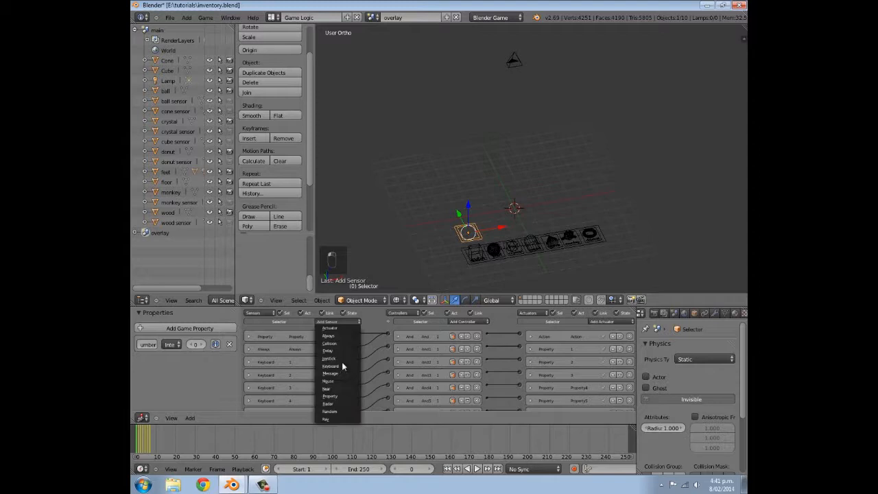
click(340, 396)
click(327, 323)
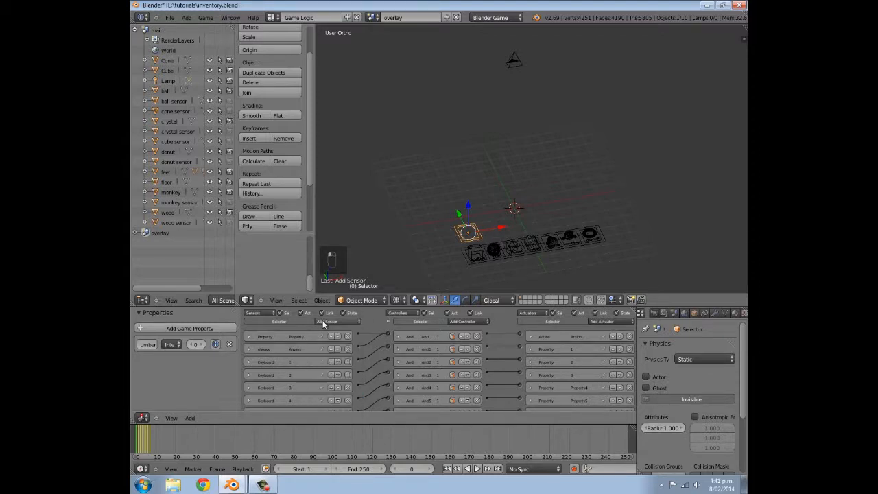
Set the Selector's first two new Property sensors to check the number property, each with its own comparison value
scroll(327, 420, down, 4)
middle_drag(342, 262, 331, 369)
click(318, 372)
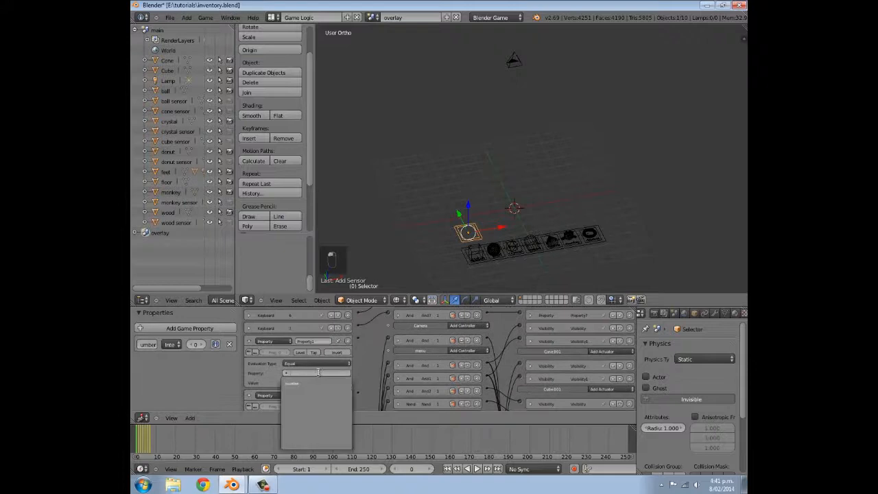
click(319, 389)
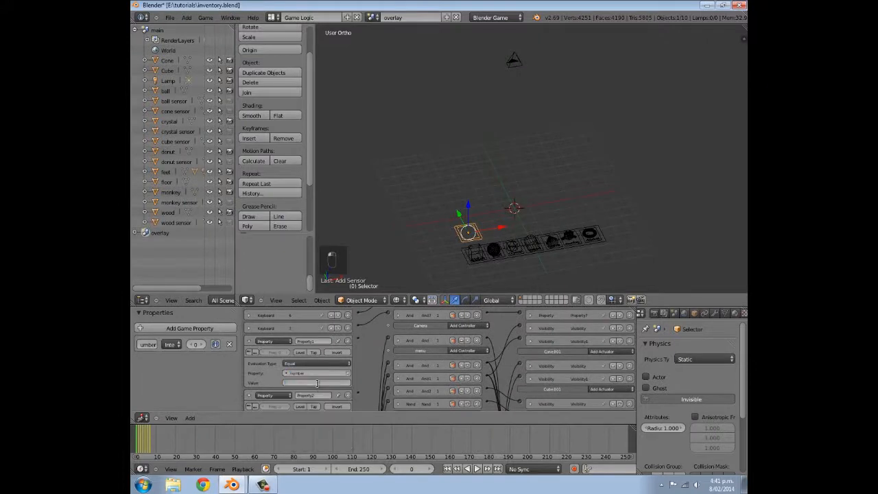
click(248, 341)
click(301, 386)
click(299, 394)
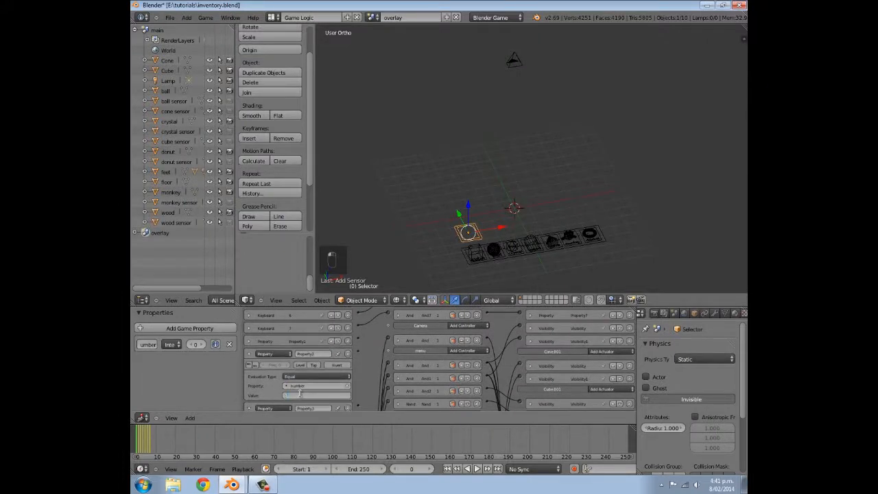
click(249, 353)
Assign the number property and a comparison value to the third and fourth new Property sensors, and collapse them
click(299, 398)
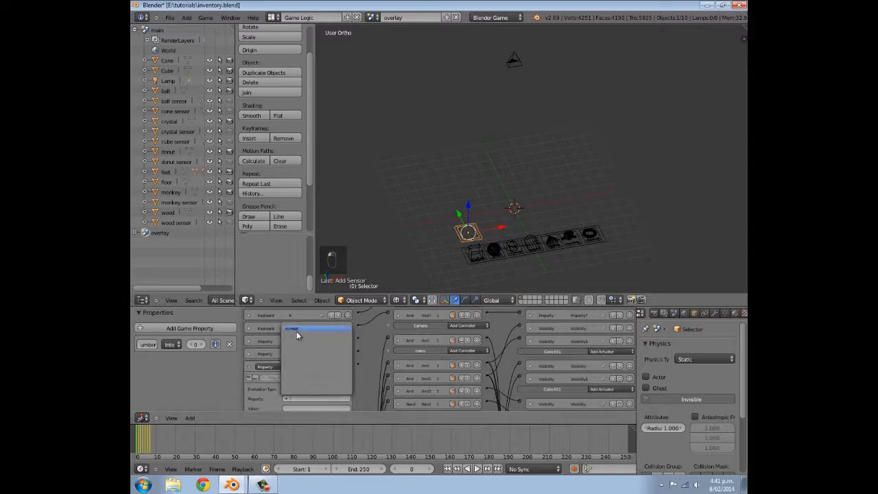
click(290, 330)
scroll(310, 355, down, 2)
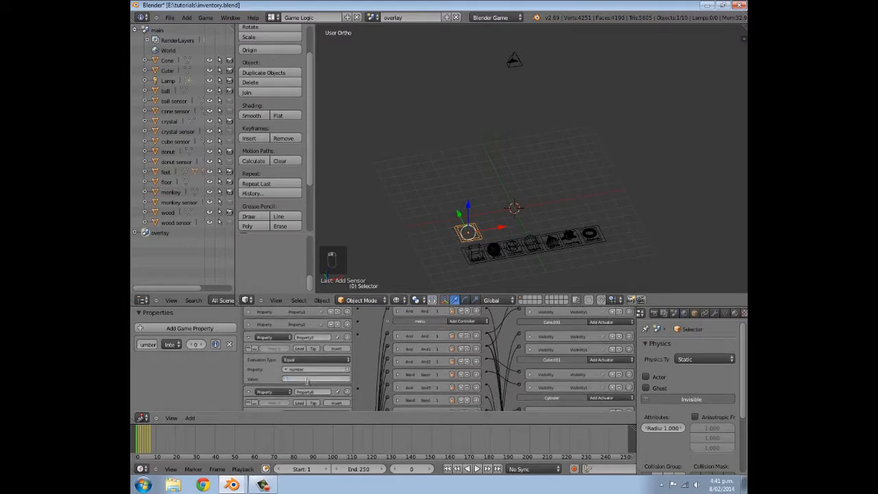
click(249, 337)
scroll(288, 356, down, 1)
click(301, 367)
click(308, 375)
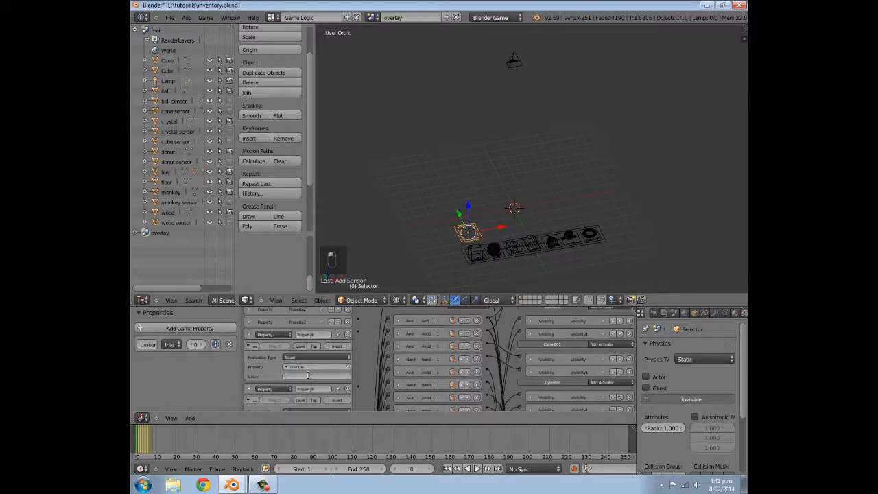
click(249, 334)
Make the fifth new Property sensor check the number property against its own value, and collapse it
click(297, 382)
click(306, 390)
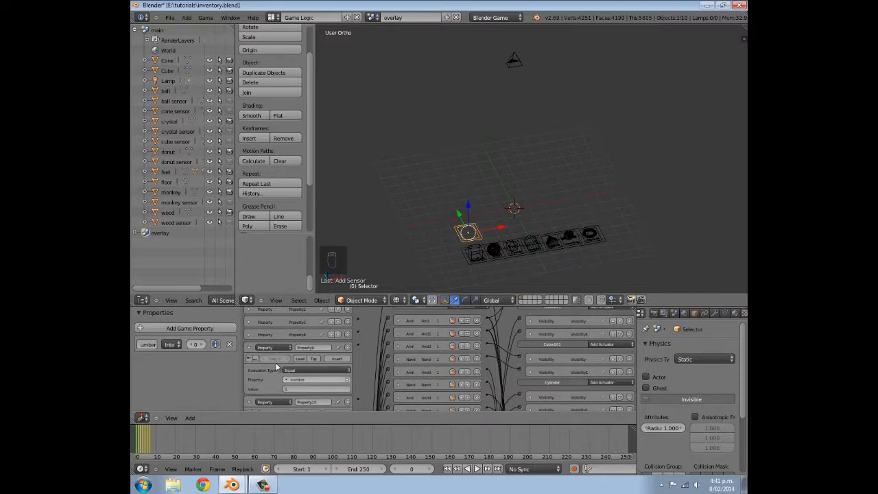
click(250, 347)
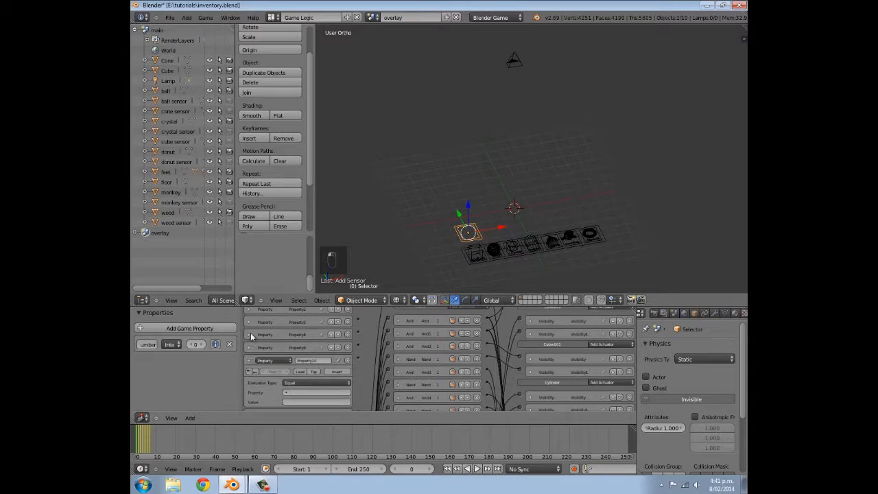
Check the property and value entered in each of the configured Property sensors
scroll(251, 340, up, 3)
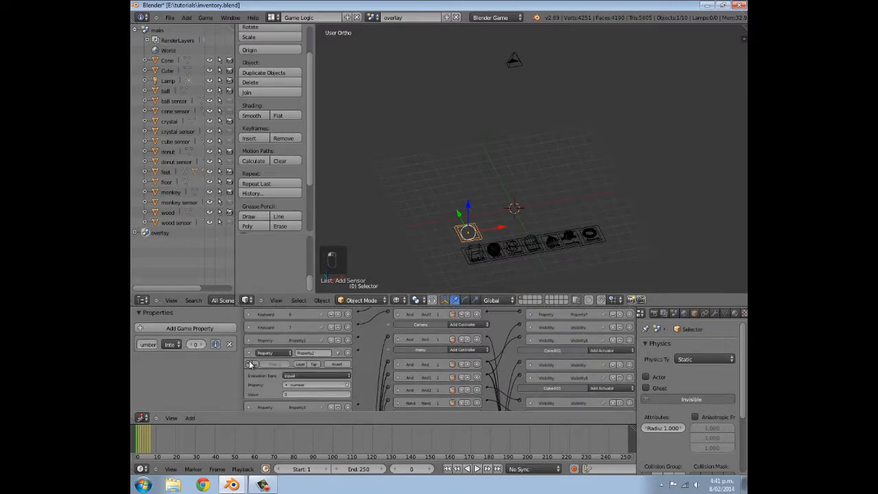
scroll(250, 354, down, 2)
click(250, 352)
click(250, 353)
click(249, 363)
click(249, 365)
scroll(249, 366, down, 1)
click(249, 358)
scroll(250, 356, down, 1)
click(249, 354)
click(250, 356)
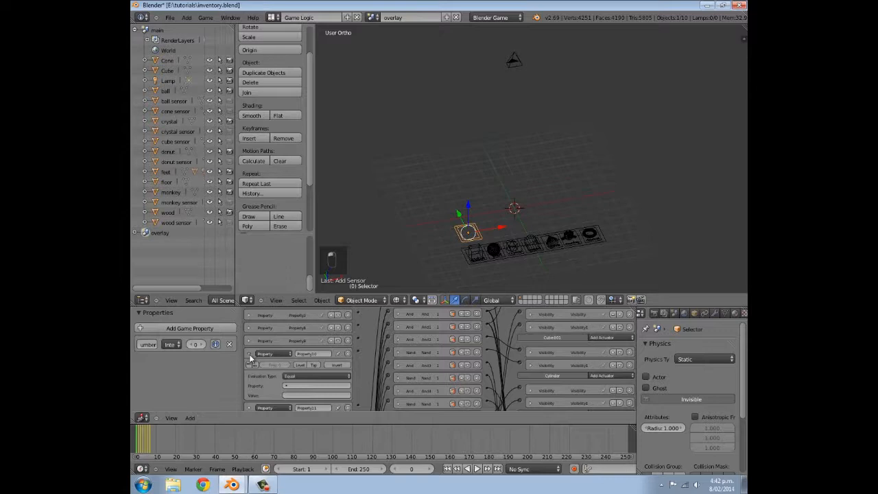
Assign the number property and a comparison value to the sixth and seventh new Property sensors, and collapse both
scroll(297, 343, down, 3)
click(297, 343)
click(300, 354)
scroll(278, 354, up, 2)
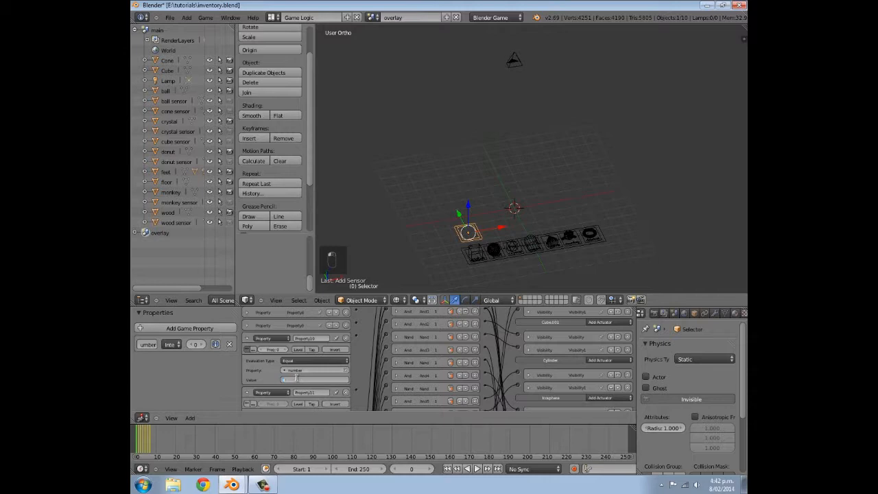
click(248, 338)
click(292, 383)
click(290, 393)
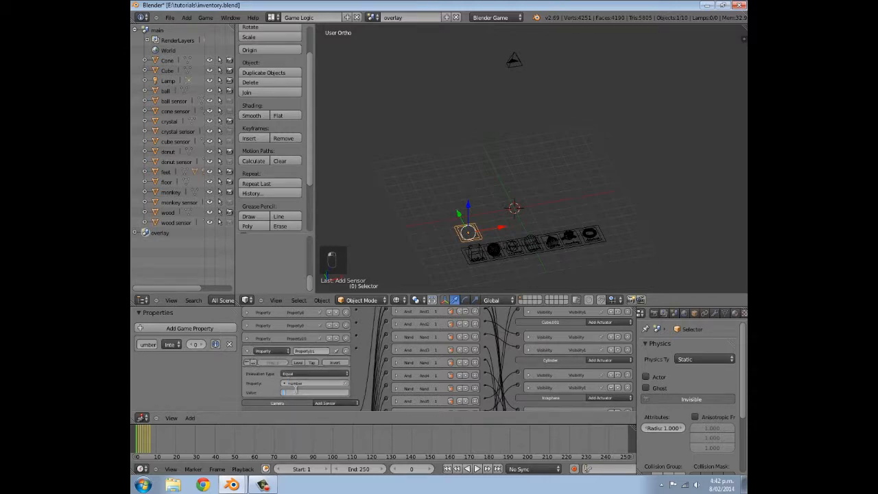
click(247, 351)
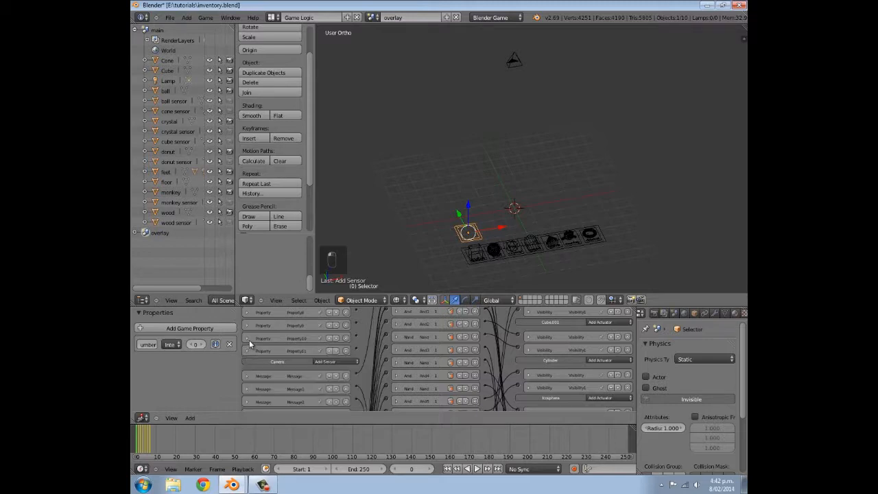
click(248, 338)
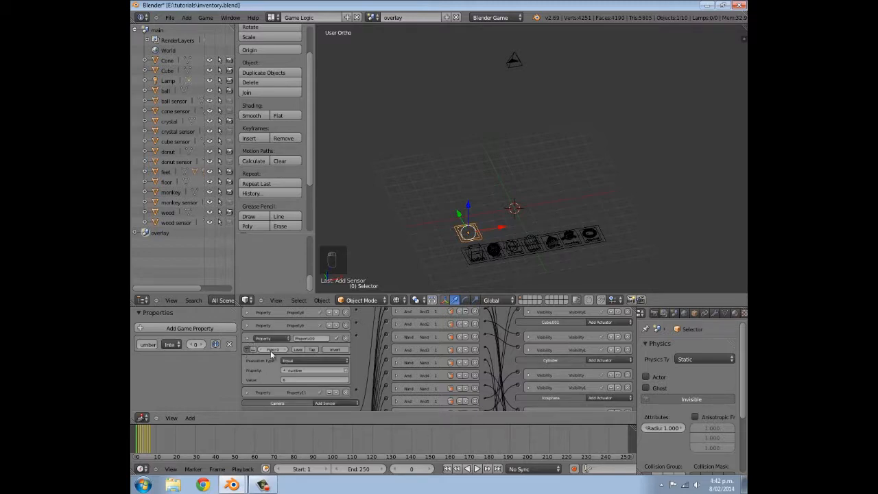
click(248, 340)
Add seven Message actuators to the Selector
scroll(308, 374, down, 4)
middle_drag(335, 356, 313, 416)
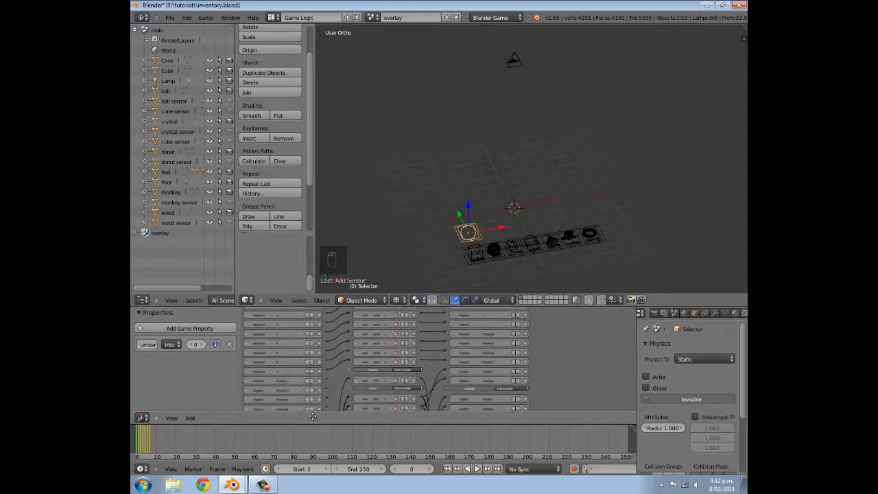
scroll(483, 350, up, 1)
click(505, 313)
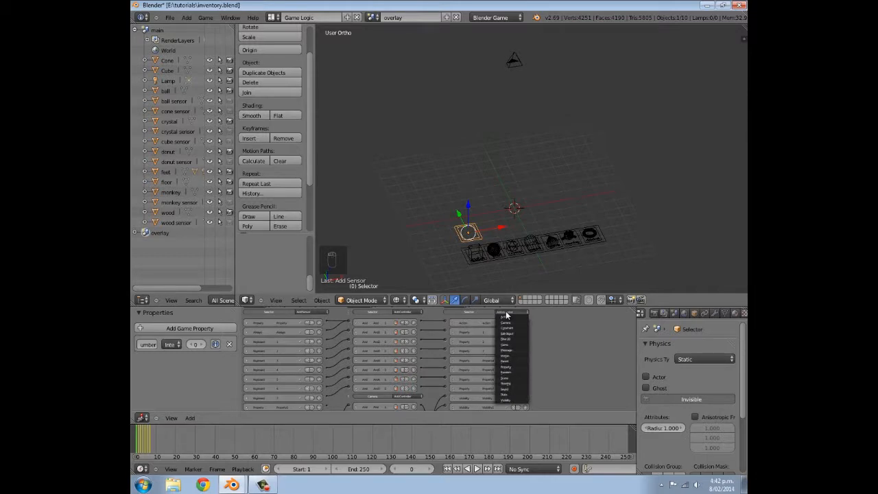
click(506, 316)
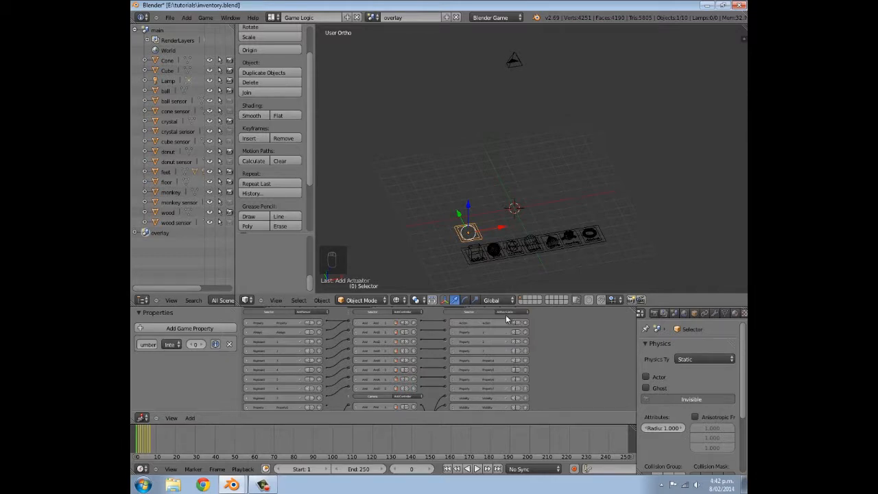
click(506, 315)
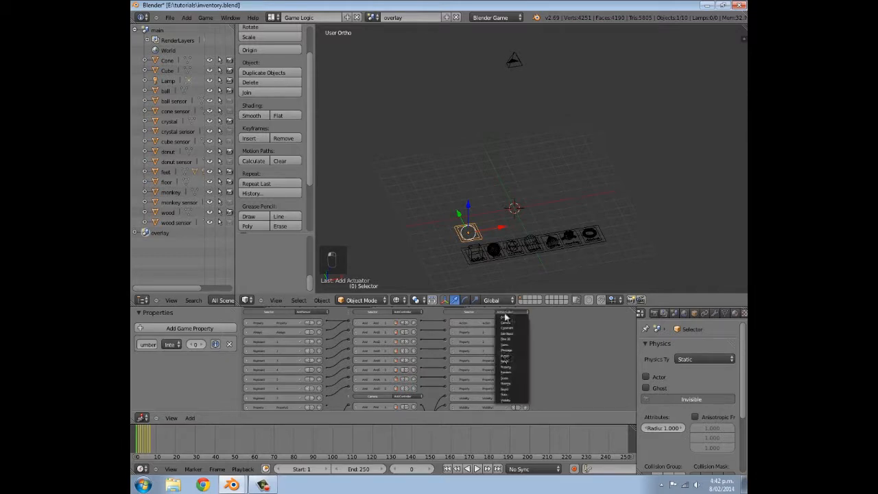
click(507, 351)
scroll(494, 384, down, 3)
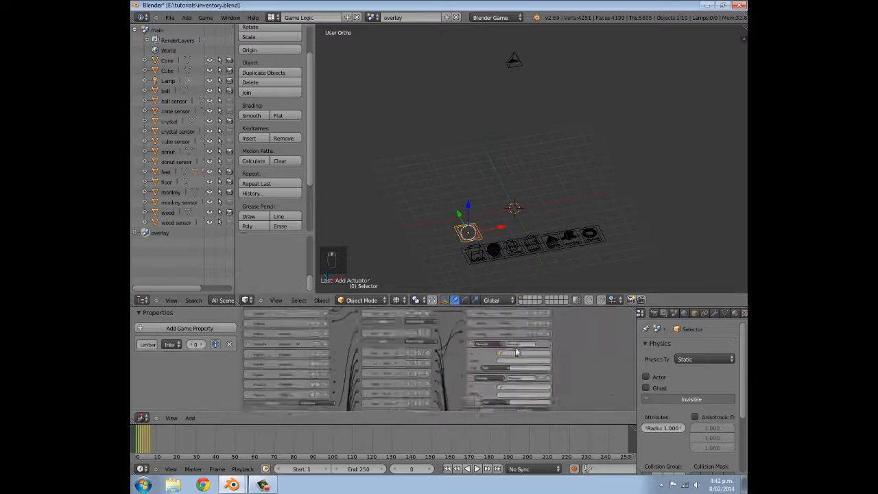
scroll(492, 404, up, 5)
click(504, 319)
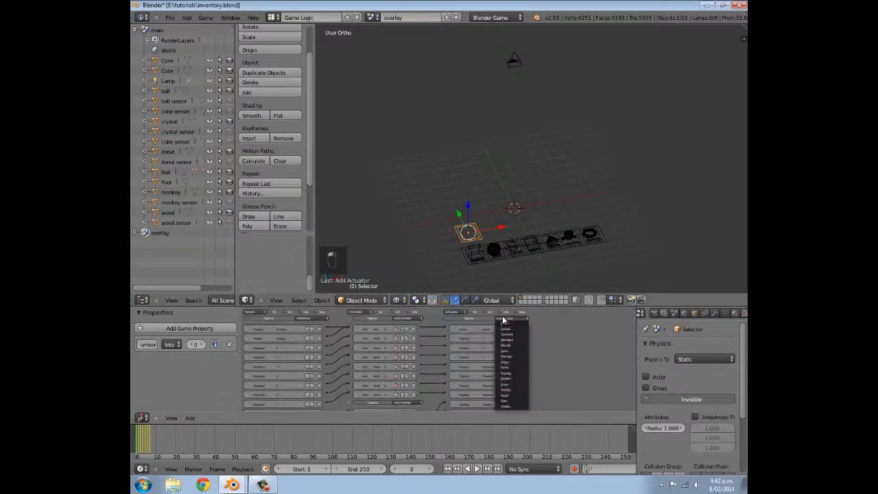
click(504, 319)
click(507, 356)
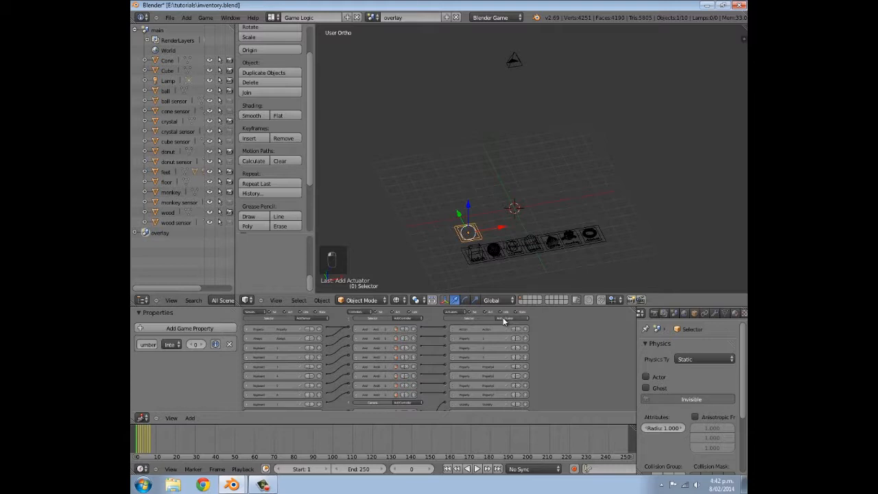
scroll(498, 378, down, 5)
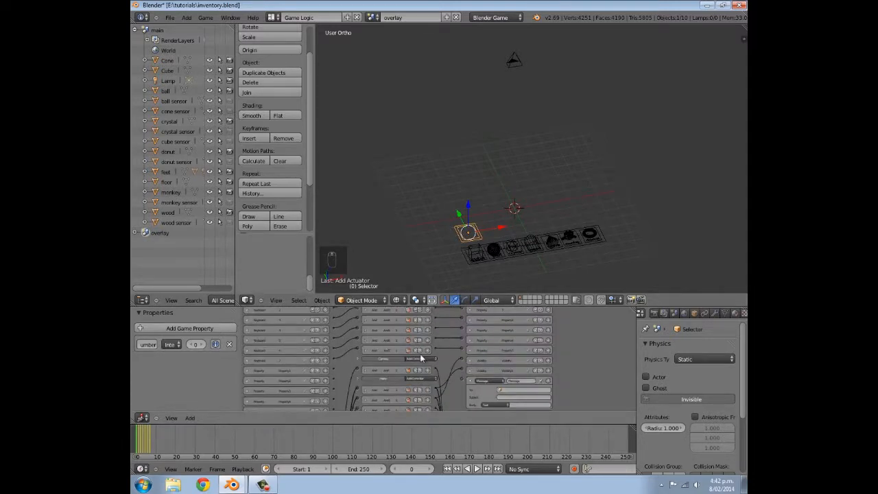
Maximize the logic editor and add six And controllers to the Selector
key(ctrl+Up)
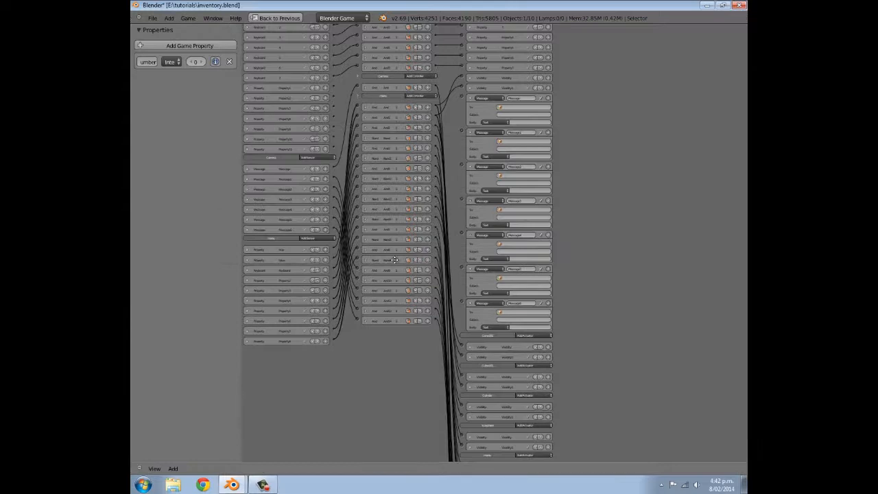
middle_drag(404, 192, 429, 229)
scroll(427, 69, up, 3)
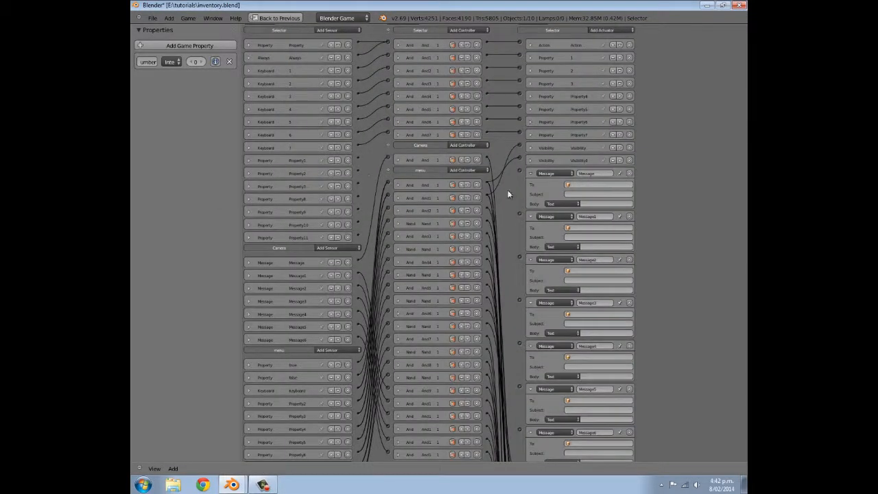
click(463, 30)
key(a)
click(463, 30)
key(a)
click(463, 30)
key(a)
click(463, 30)
key(a)
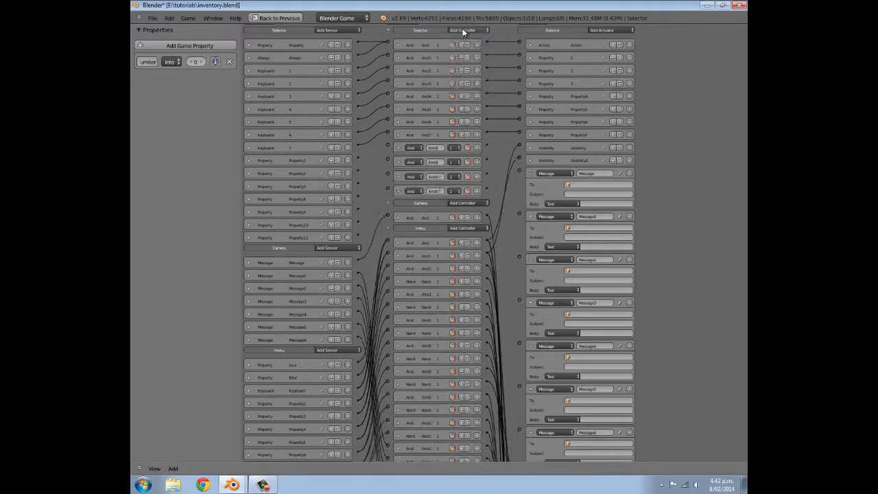
click(463, 30)
key(a)
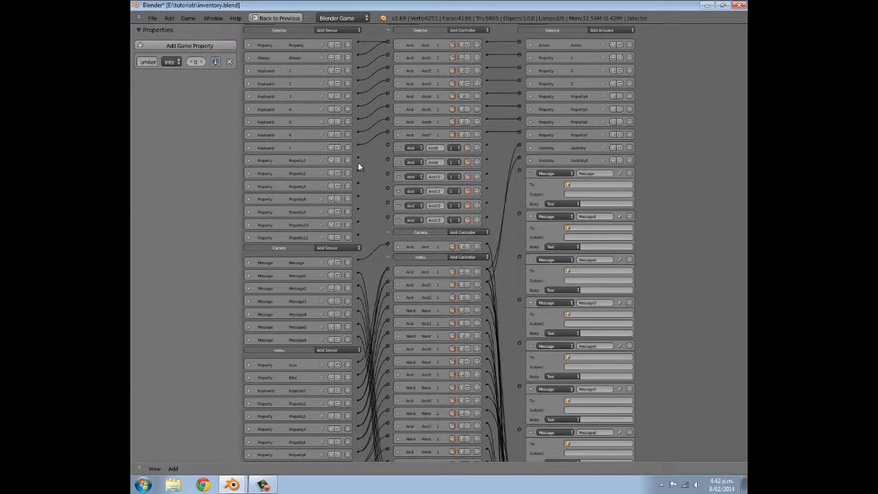
Connect the first six new Property sensors through And8 to And13 to the first six Message actuators in order
drag(387, 145, 388, 159)
drag(486, 159, 520, 213)
drag(357, 184, 388, 174)
drag(357, 199, 388, 191)
drag(486, 175, 519, 257)
drag(486, 188, 520, 300)
drag(357, 209, 387, 203)
drag(487, 205, 519, 342)
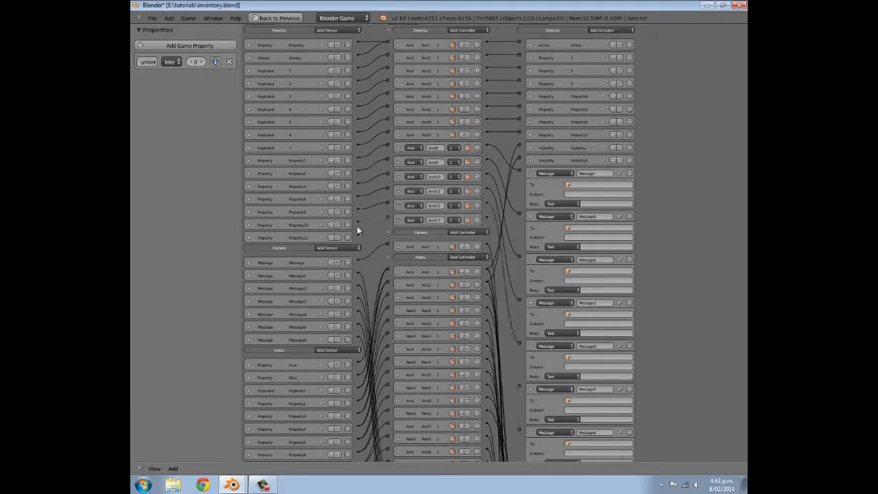
drag(487, 217, 519, 386)
Add a seventh And controller and use it to connect the last Property sensor to the last Message actuator
click(457, 29)
click(456, 42)
drag(357, 235, 388, 232)
scroll(491, 243, down, 2)
drag(489, 194, 519, 389)
Collapse the Selector's seven new And controllers and its first Message actuator
click(576, 150)
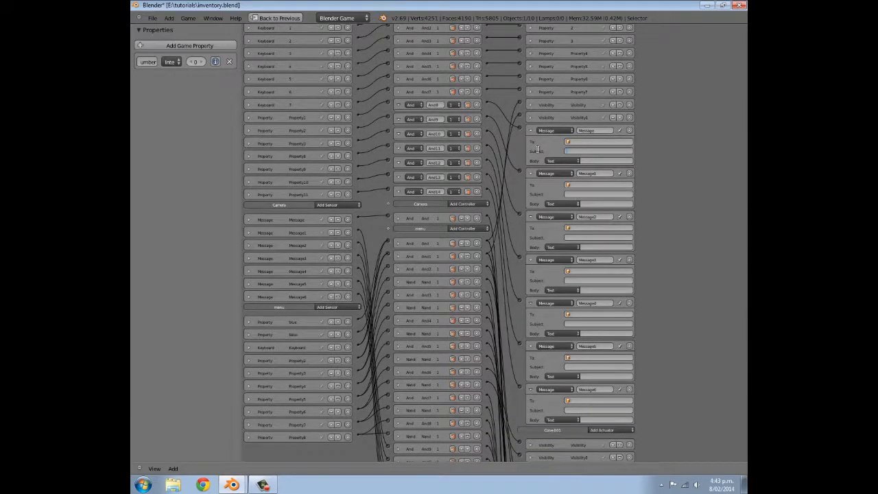
click(398, 103)
click(398, 118)
click(399, 131)
click(397, 144)
click(398, 155)
click(398, 168)
click(398, 182)
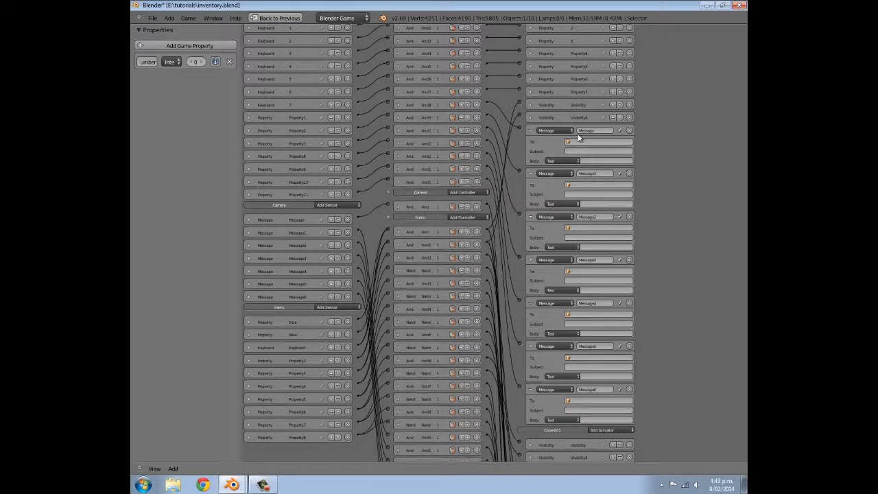
click(531, 131)
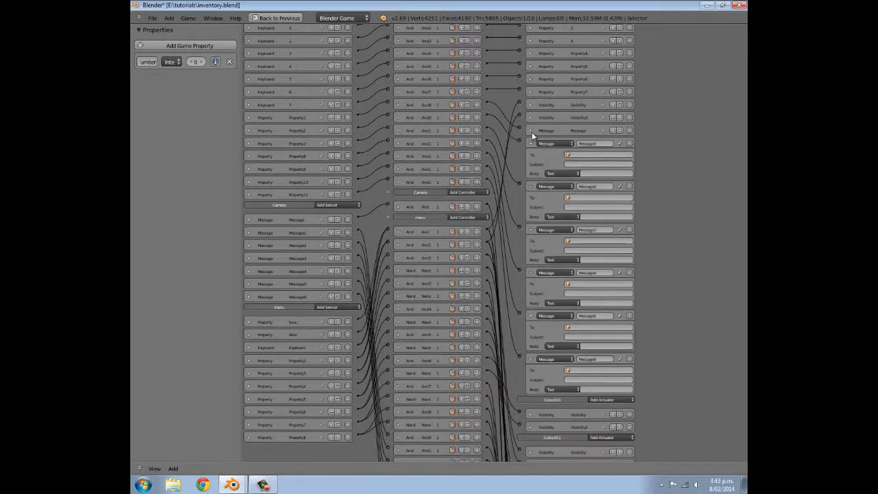
Set the subjects of the Selector's first three Message actuators to equipCube, equipBall and equipCrystal
click(531, 131)
click(587, 151)
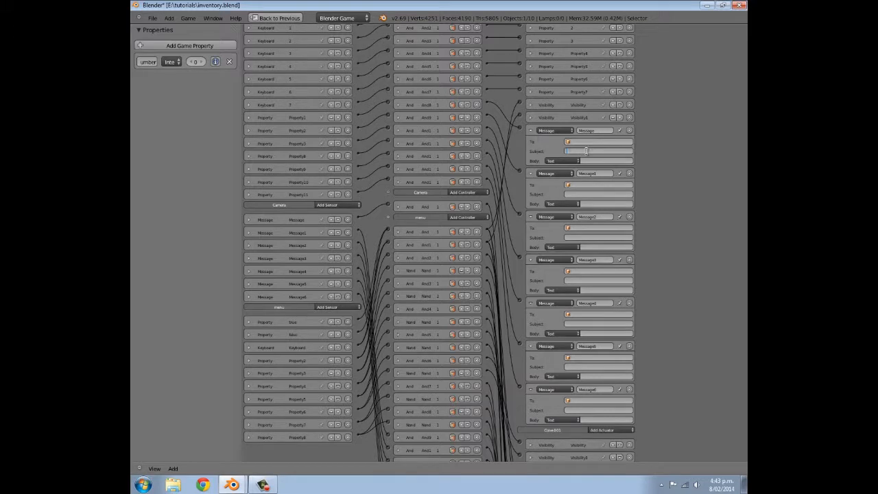
key(Return)
scroll(606, 176, up, 3)
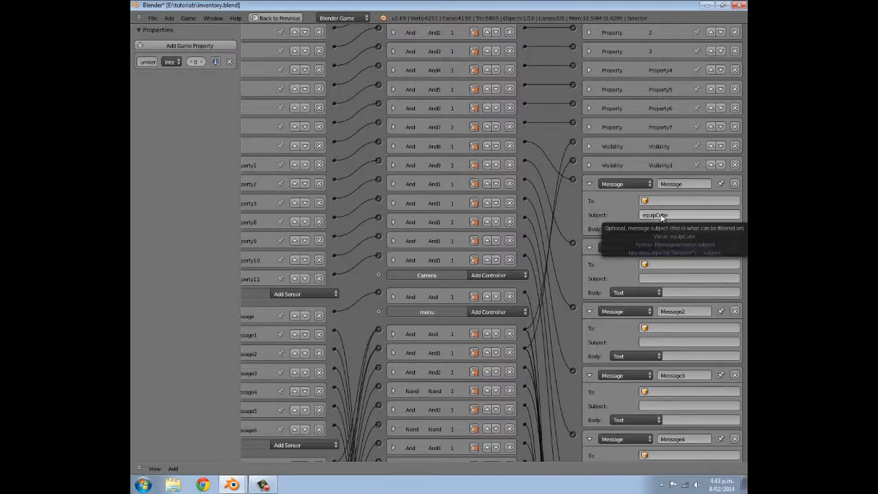
click(653, 278)
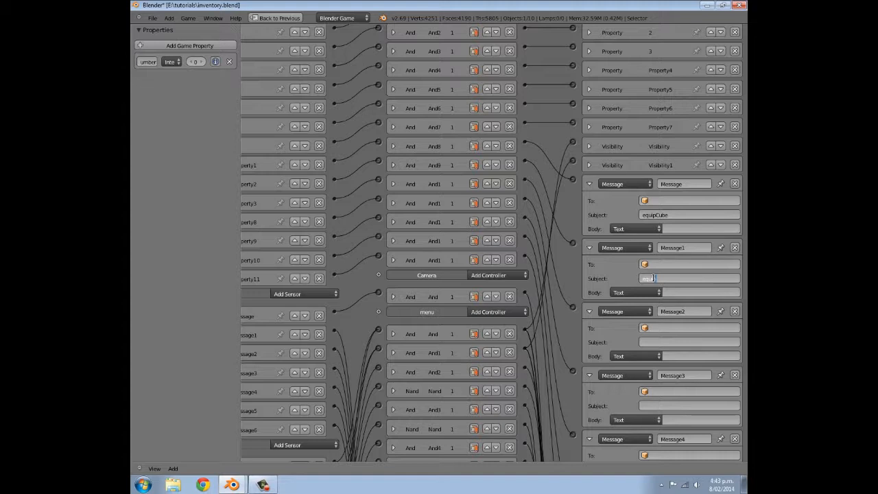
text(equipBall)
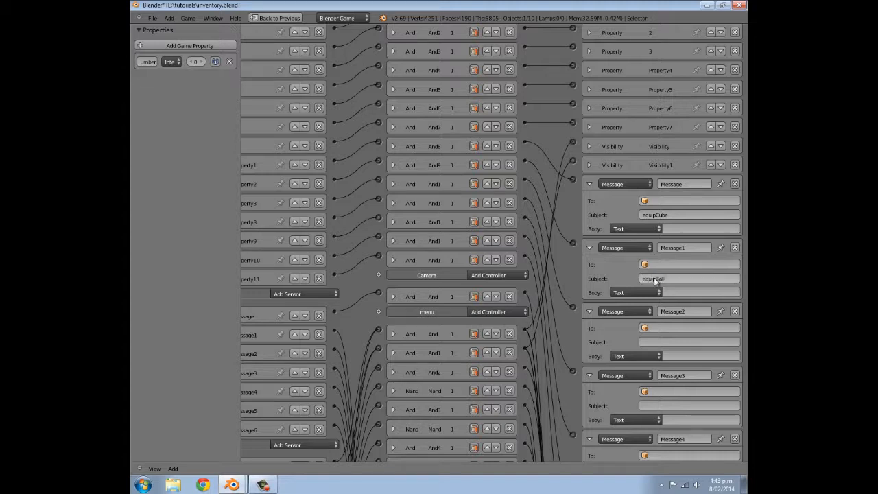
key(Return)
text(equipCrystal)
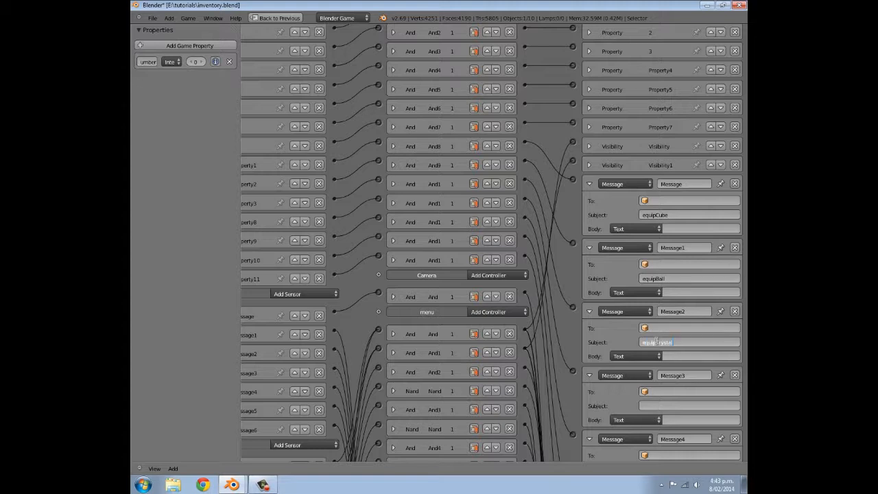
key(Return)
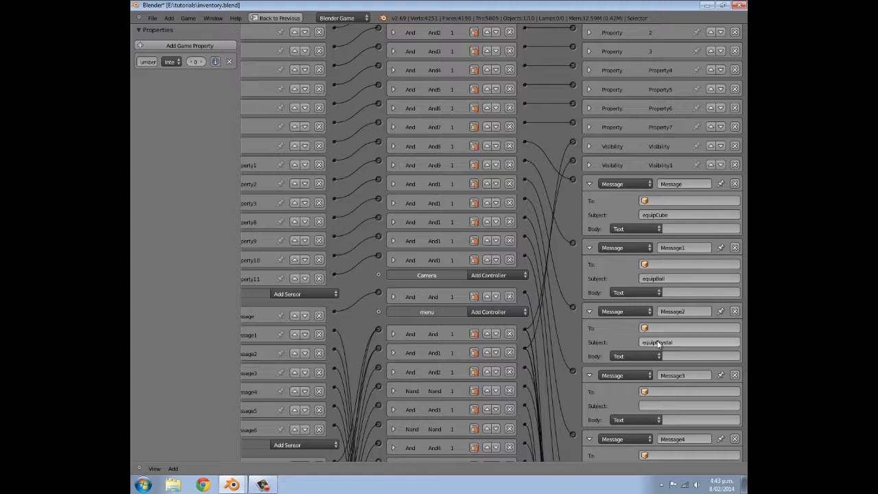
Set the subjects of the Message3 and Message4 actuators to equipWood and equipCone
scroll(658, 340, down, 3)
click(662, 339)
text(equip)
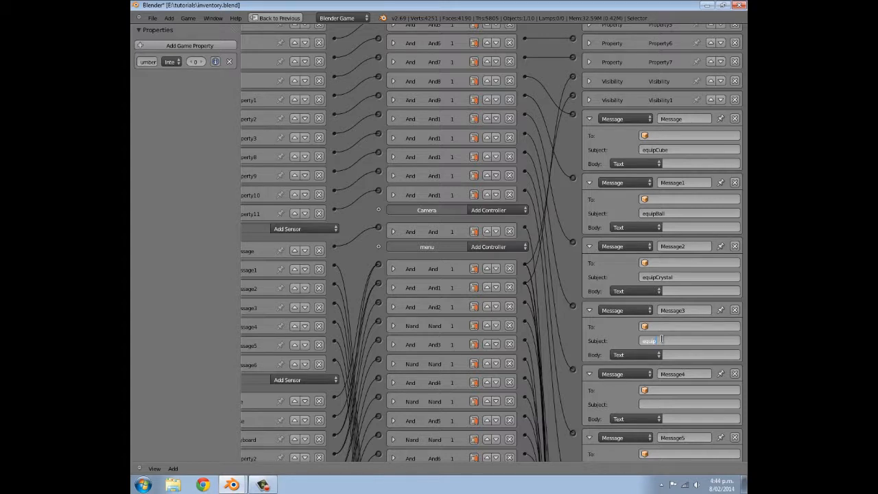
text(Wood)
key(Return)
click(666, 405)
text(equipCone)
key(Return)
Set the subjects of the Message5 and Message6 actuators to equipMonkey and equipDonut
scroll(669, 398, down, 4)
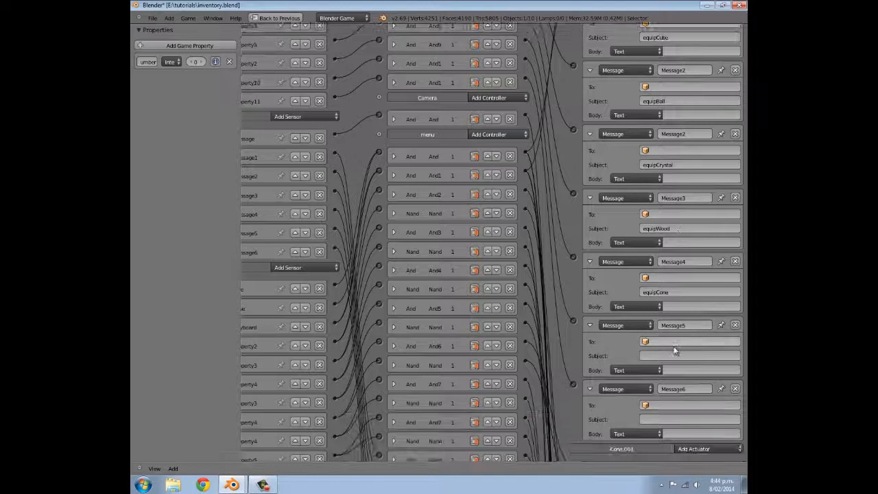
click(671, 353)
text(equip)
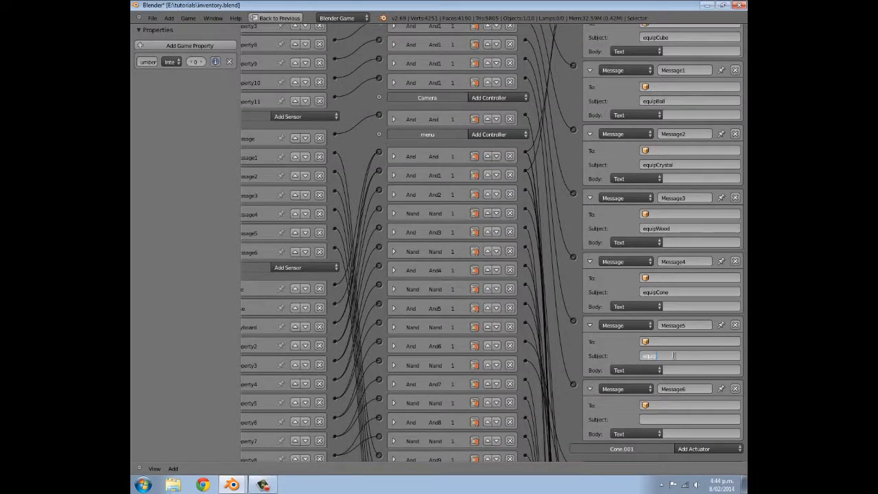
text(Menu)
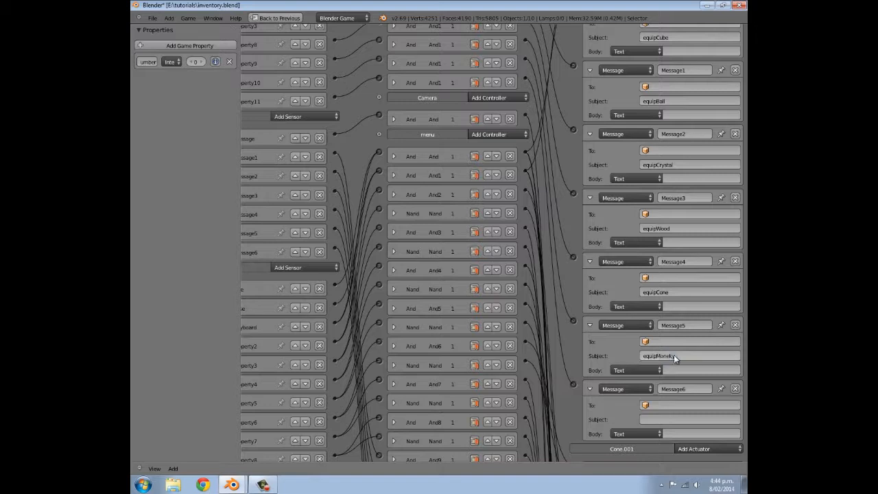
key(Return)
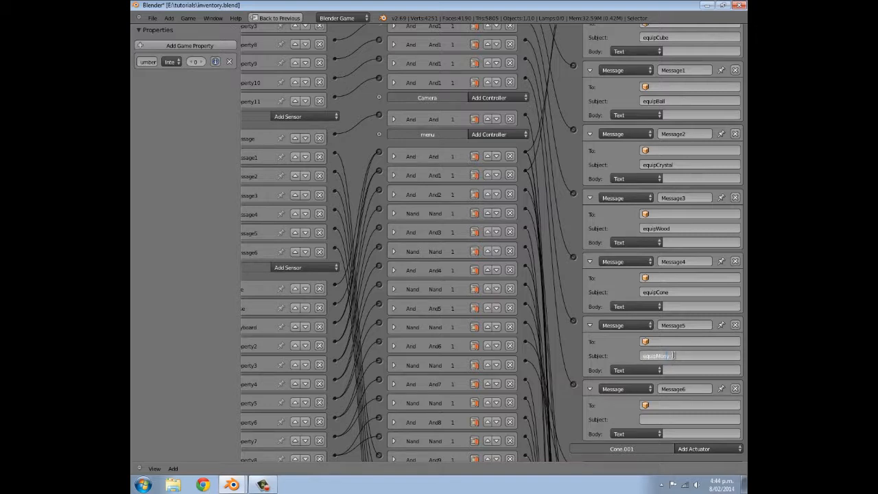
click(655, 418)
text(equipDonut)
key(Return)
Collapse all seven of the Selector's Message actuators
click(589, 389)
click(589, 325)
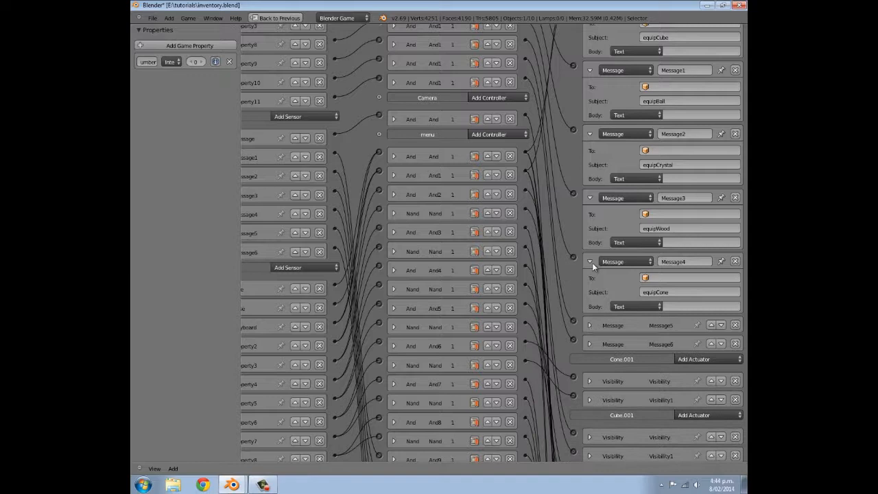
click(589, 261)
click(590, 199)
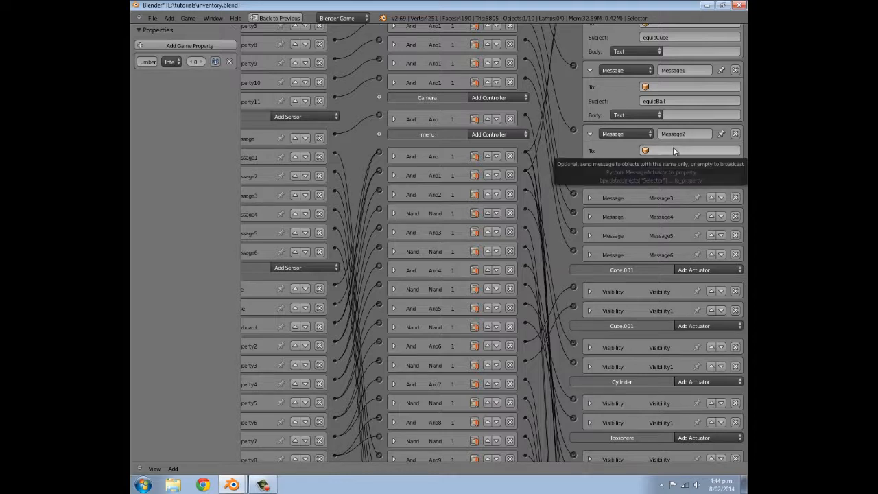
scroll(645, 205, up, 2)
scroll(648, 205, down, 3)
middle_drag(606, 195, 597, 323)
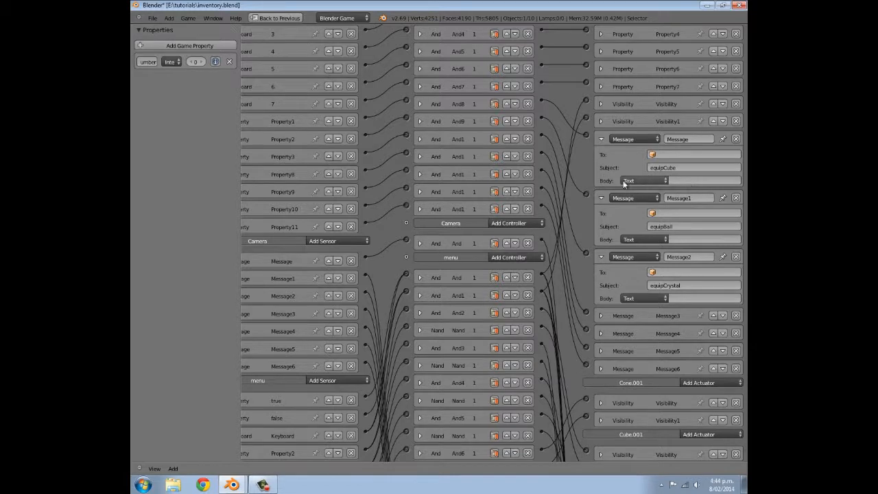
click(647, 181)
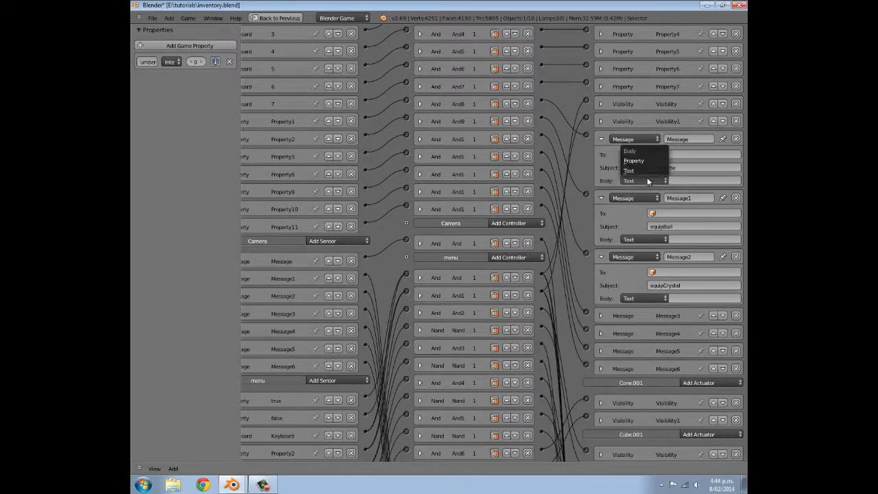
click(603, 139)
click(601, 157)
click(600, 174)
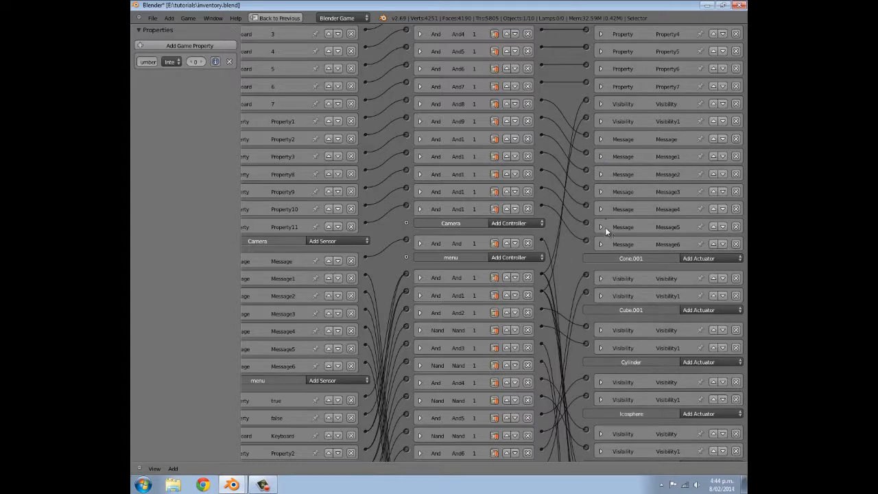
Restore the full screen layout, switch to the main scene and deselect all objects
middle_drag(604, 209, 604, 242)
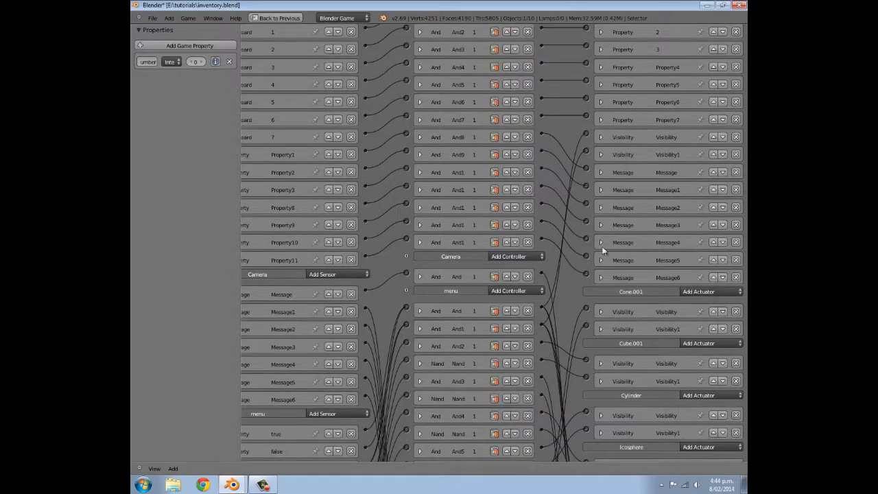
middle_drag(521, 238, 557, 292)
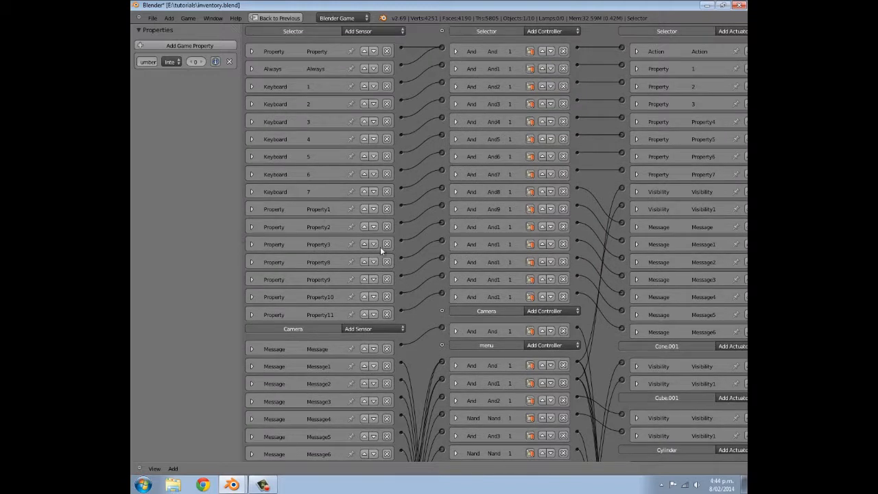
key(ctrl+Down)
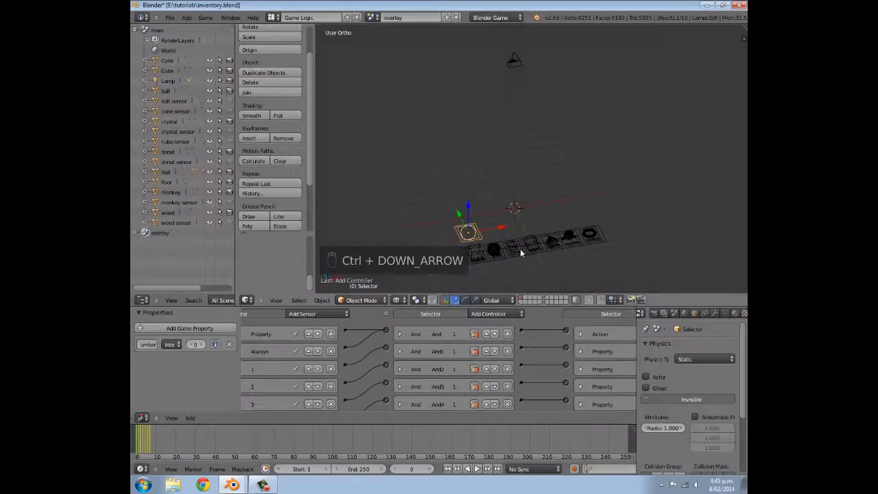
scroll(521, 246, up, 3)
scroll(520, 246, down, 4)
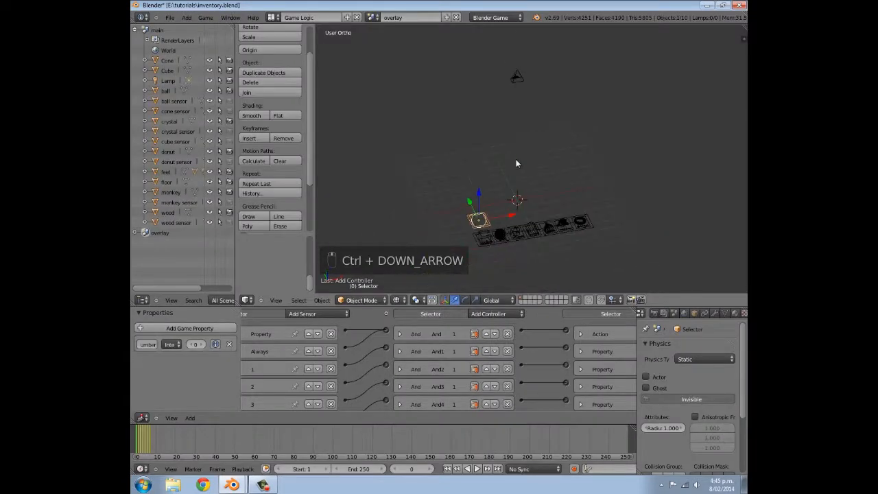
click(372, 17)
click(382, 32)
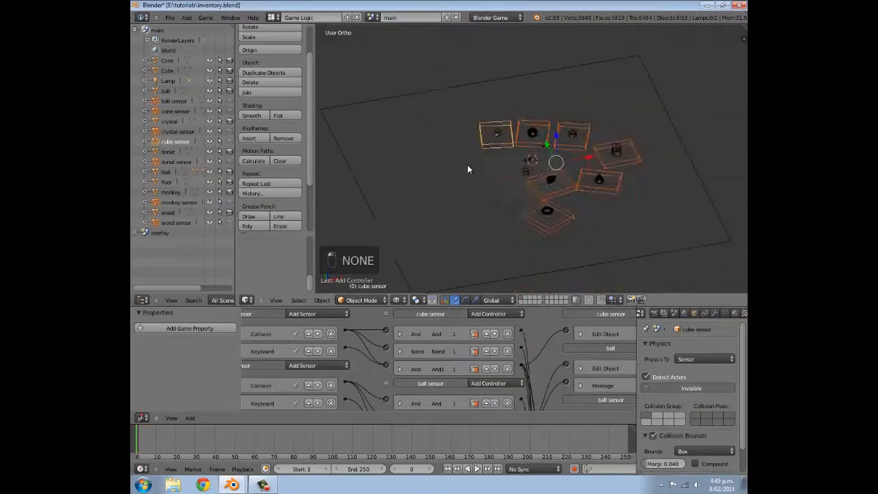
key(a)
scroll(520, 175, up, 6)
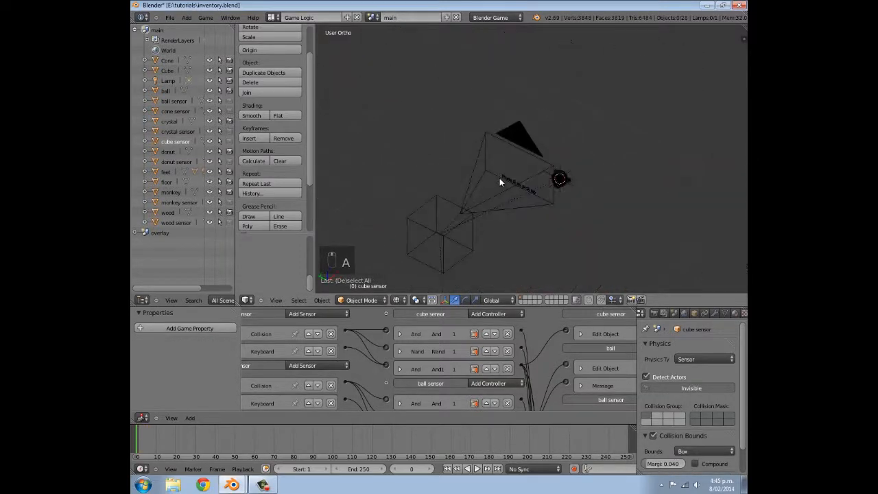
scroll(515, 187, up, 5)
scroll(538, 188, down, 1)
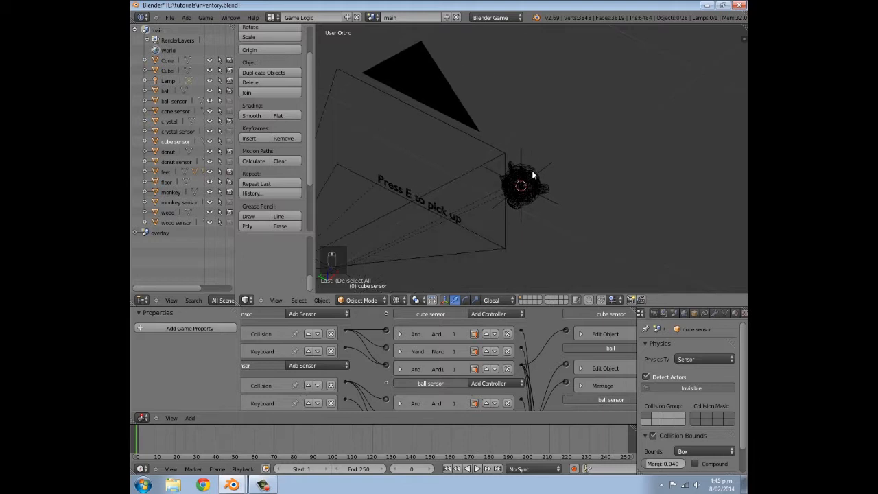
Check the Invisible option on each overlapping held item, hiding them one at a time to reach the next, and unhide them all
right_click(533, 171)
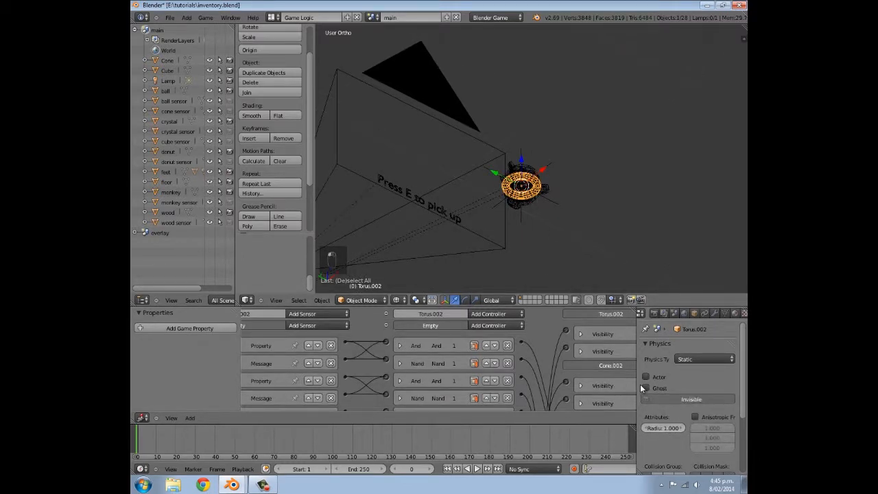
right_click(530, 189)
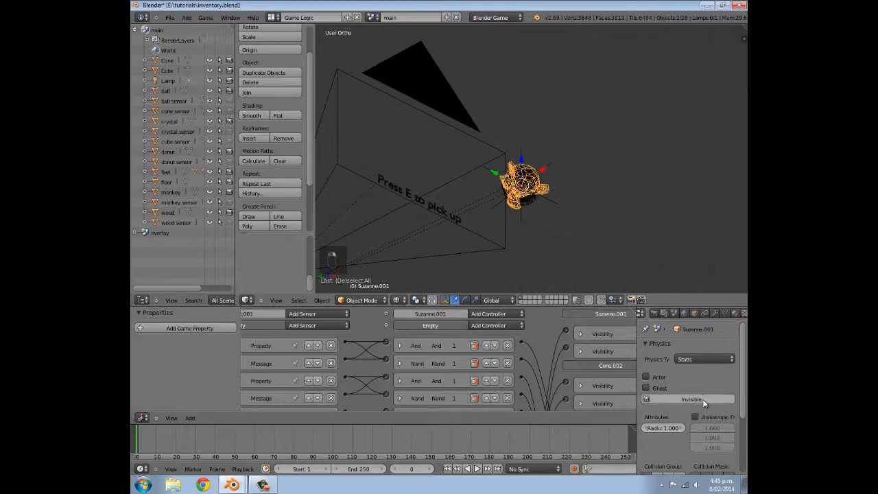
key(h)
right_click(524, 189)
key(h)
right_click(521, 185)
key(h)
right_click(526, 185)
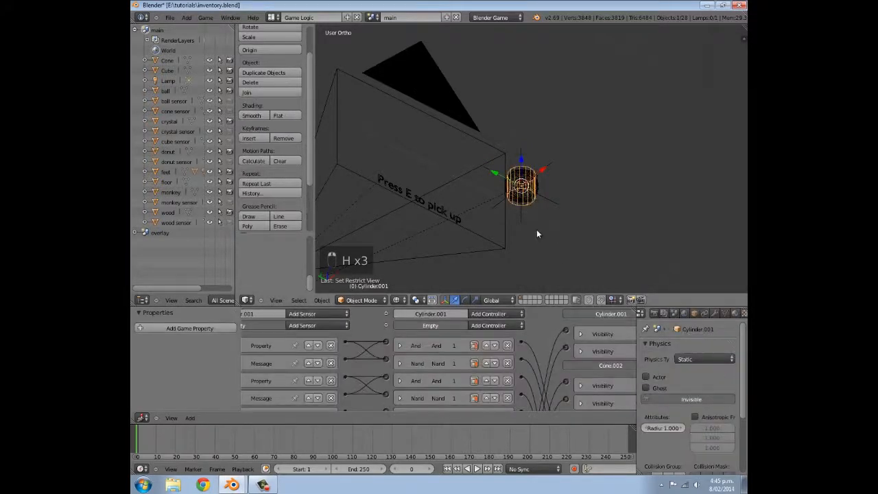
key(h)
right_click(526, 190)
key(h)
right_click(522, 185)
key(h)
right_click(525, 187)
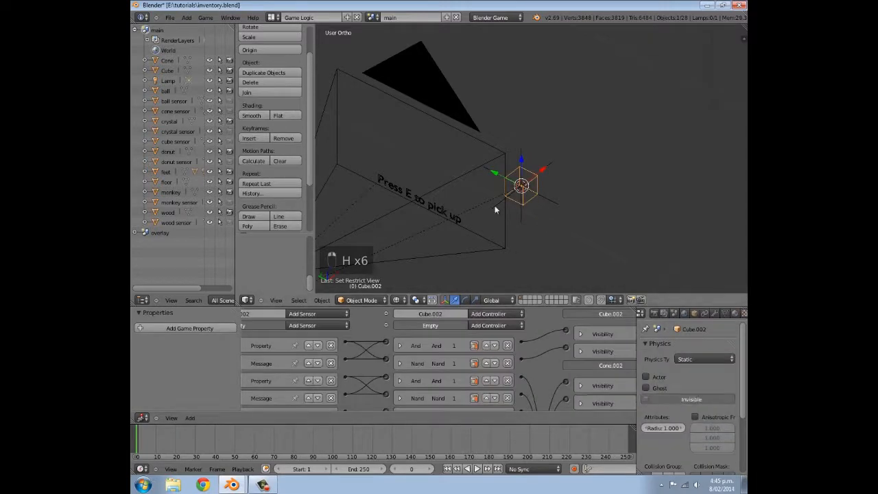
key(alt+h)
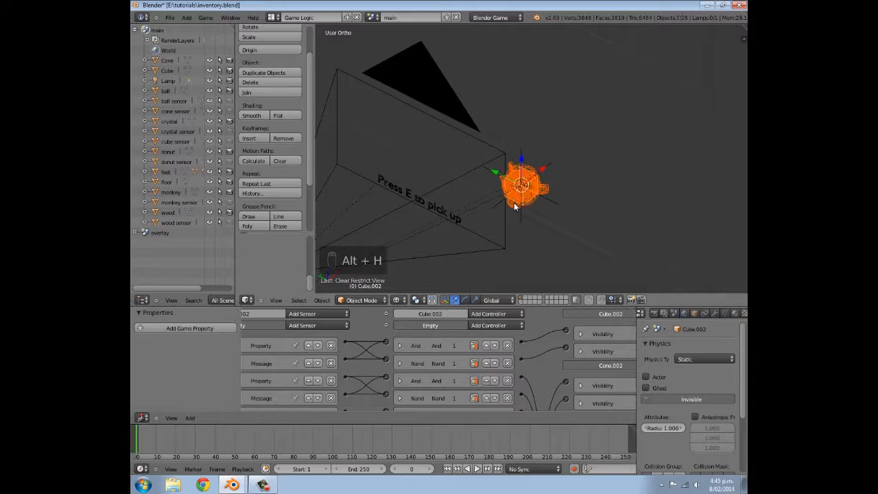
key(a)
Show the main scene through the camera with Textured shading and the tool shelf hidden, and start the game
middle_drag(551, 221, 569, 180)
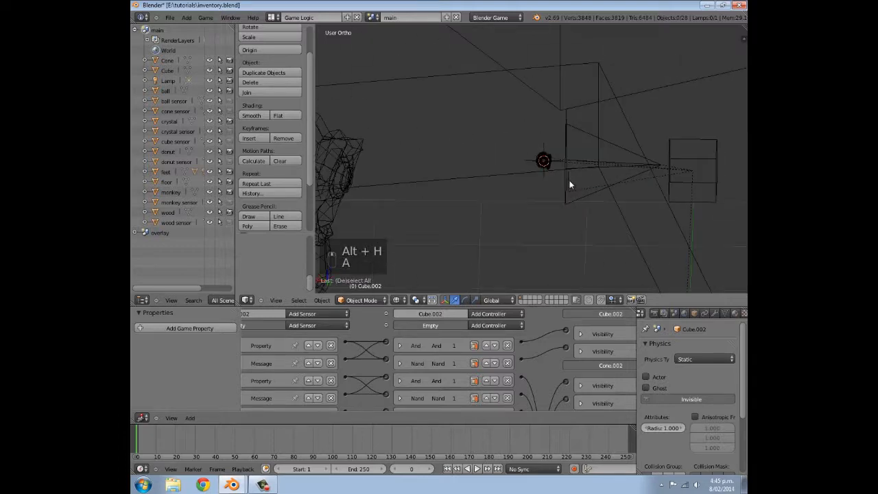
key(KP_0)
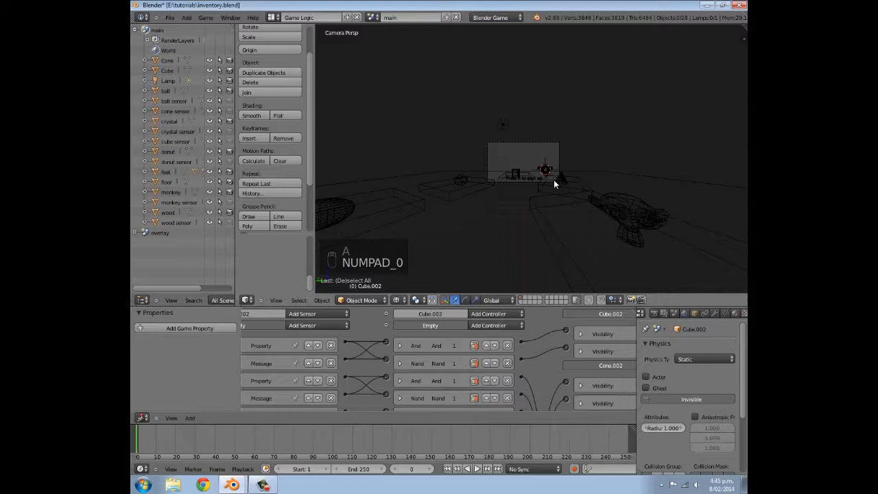
key(t)
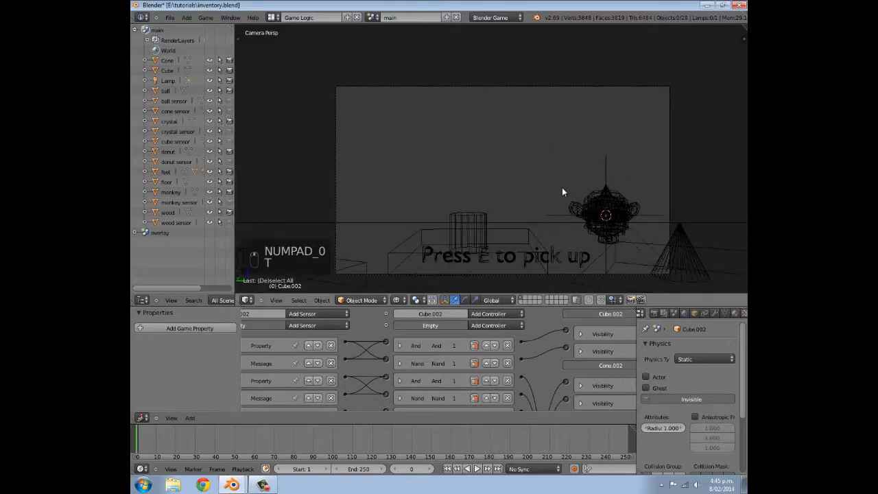
shift+middle_drag(575, 180, 560, 150)
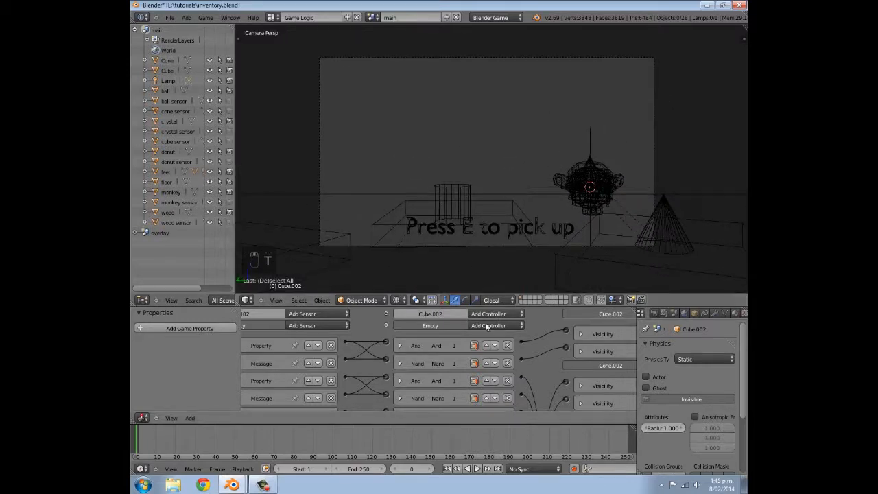
click(409, 257)
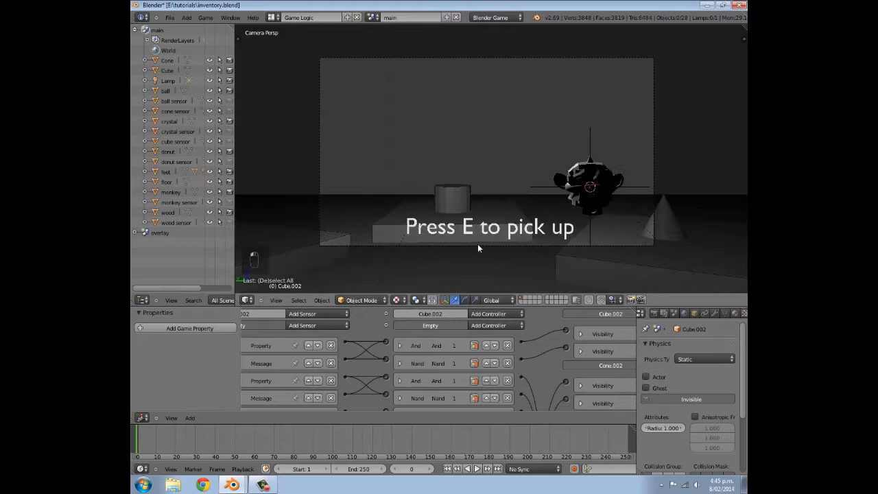
scroll(477, 243, up, 2)
shift+middle_drag(491, 203, 491, 203)
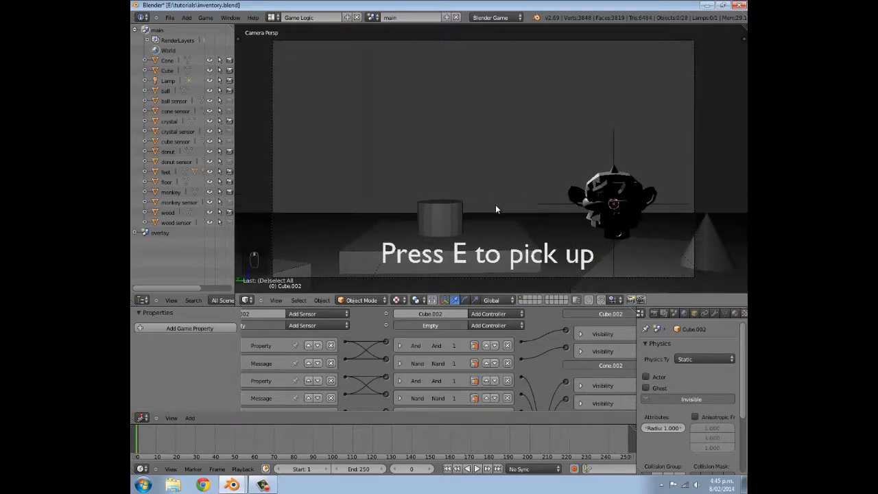
key(p)
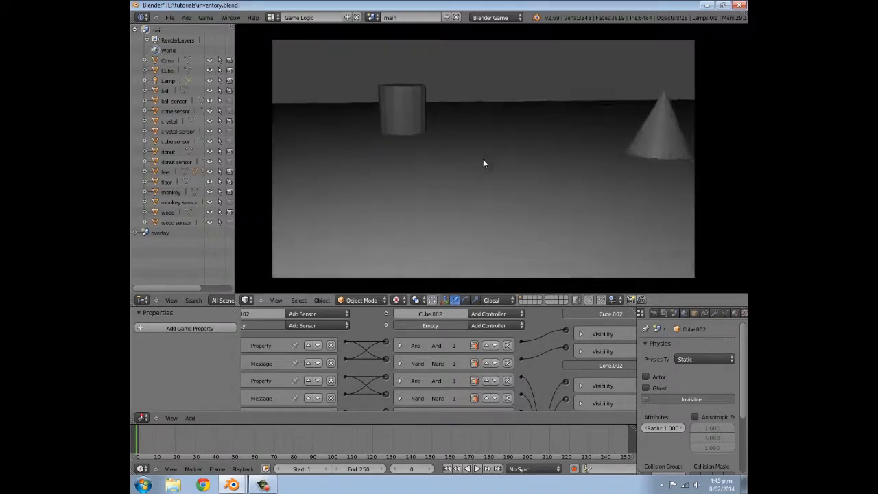
Open the inventory in the running game, pick up the wood and equip it with the slot selector
key(i)
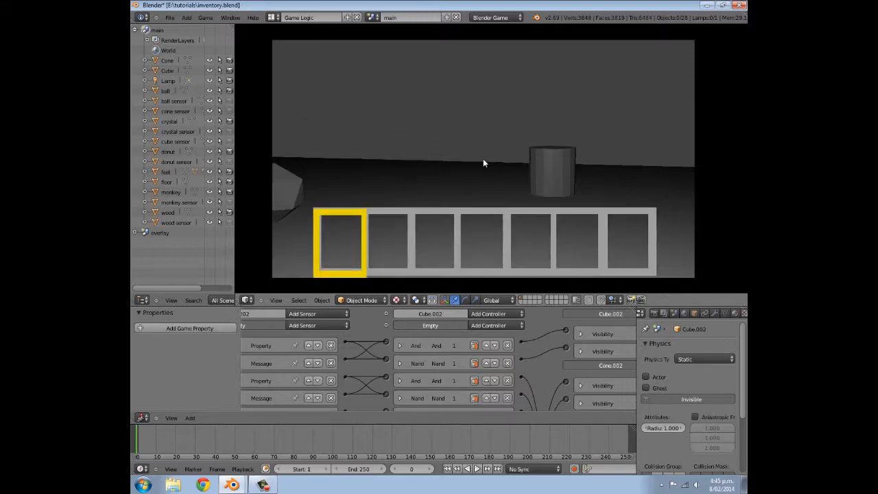
scroll(483, 164, down, 2)
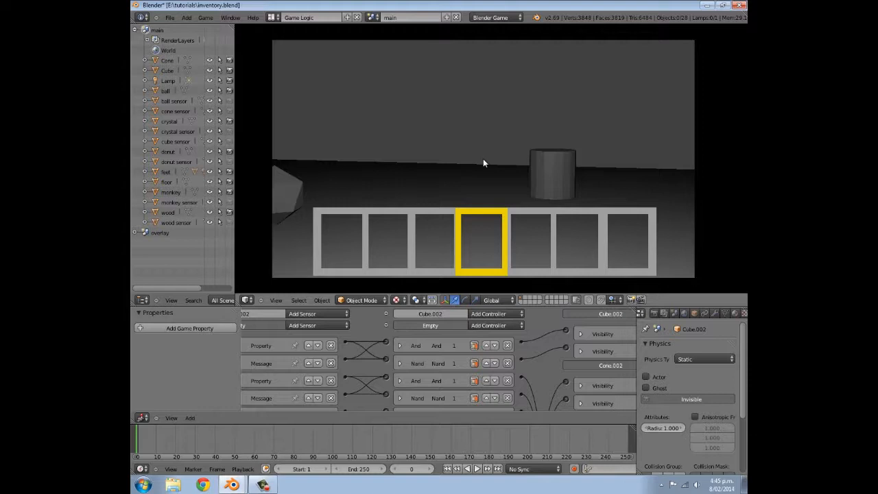
key(w)
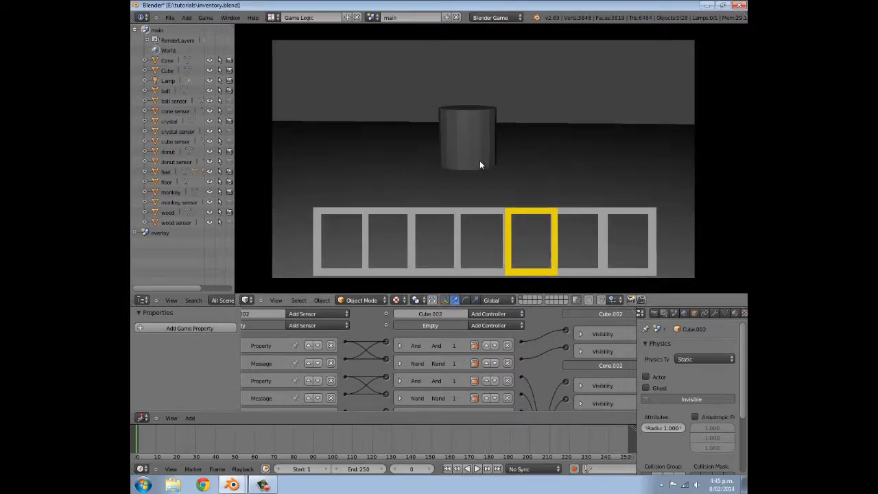
key(w)
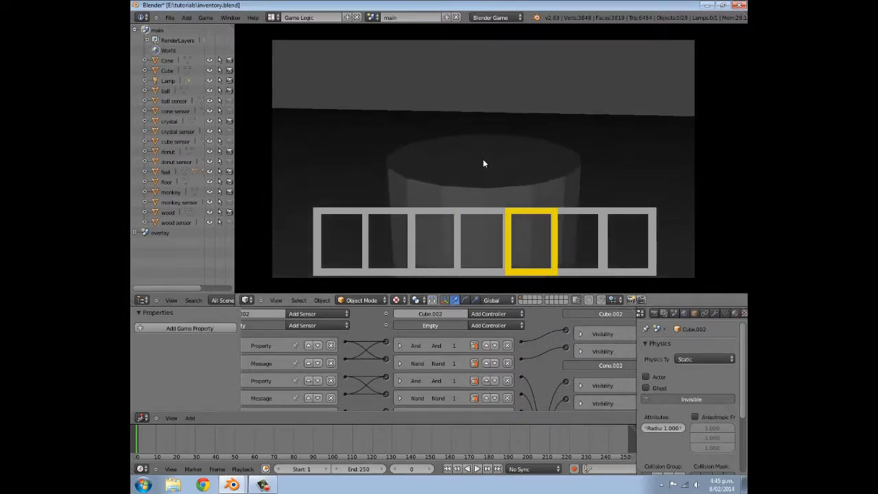
key(e)
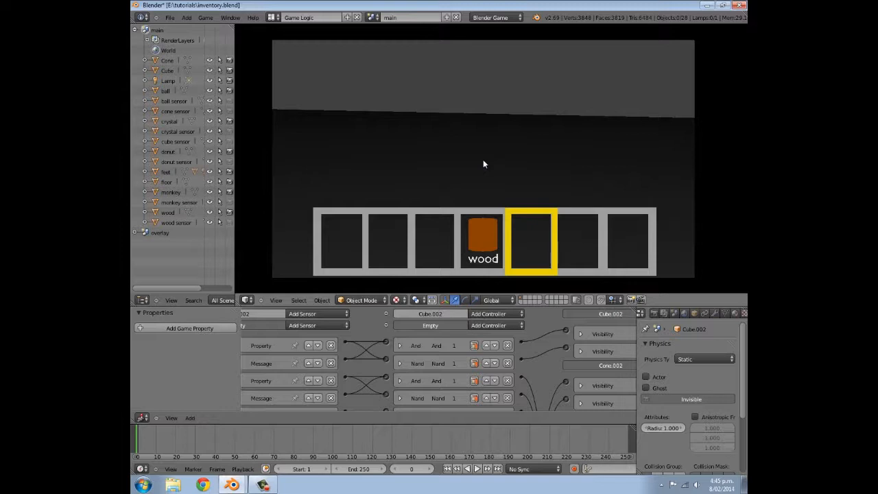
scroll(484, 164, up, 1)
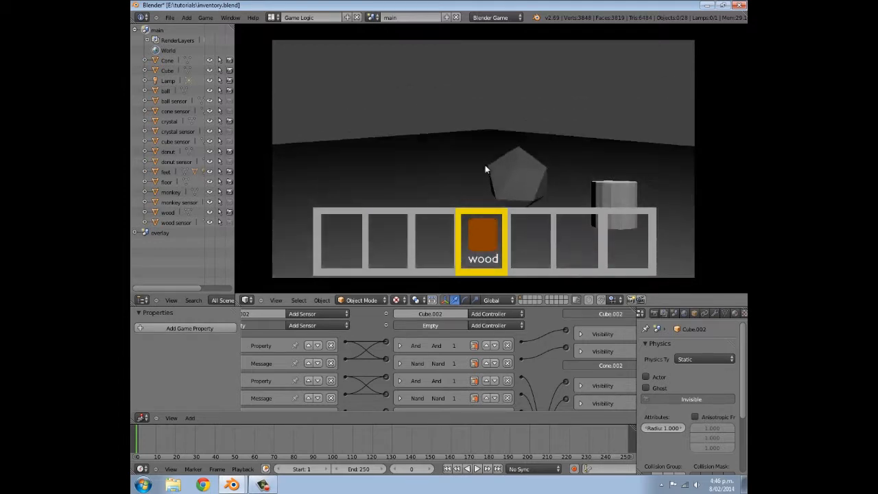
Pick up and equip the crystal, and collect the monkey and donut to test their pickups
key(w)
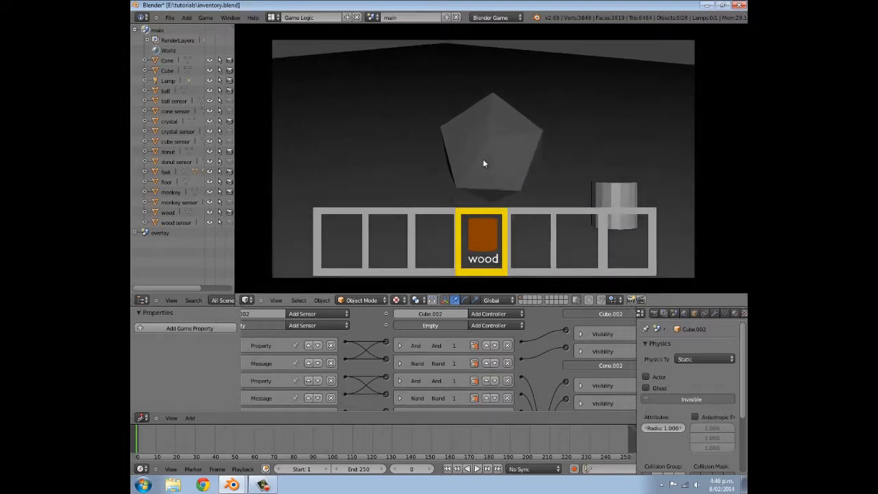
key(e)
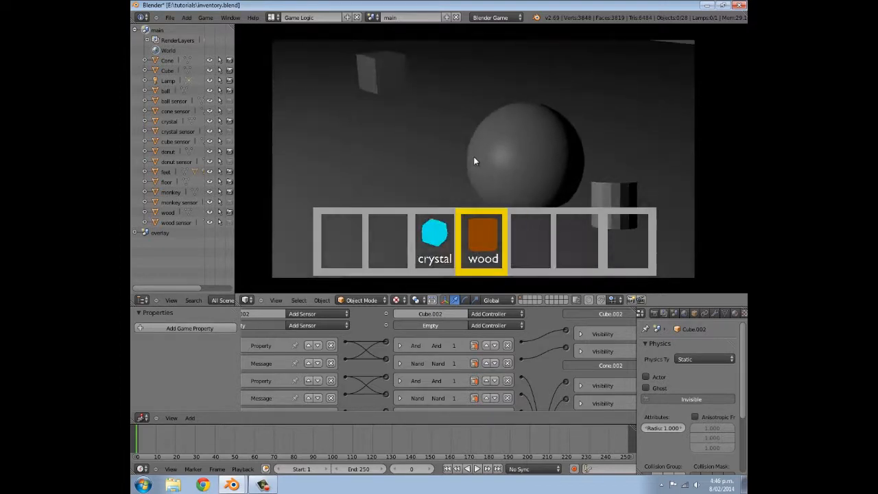
scroll(483, 161, up, 1)
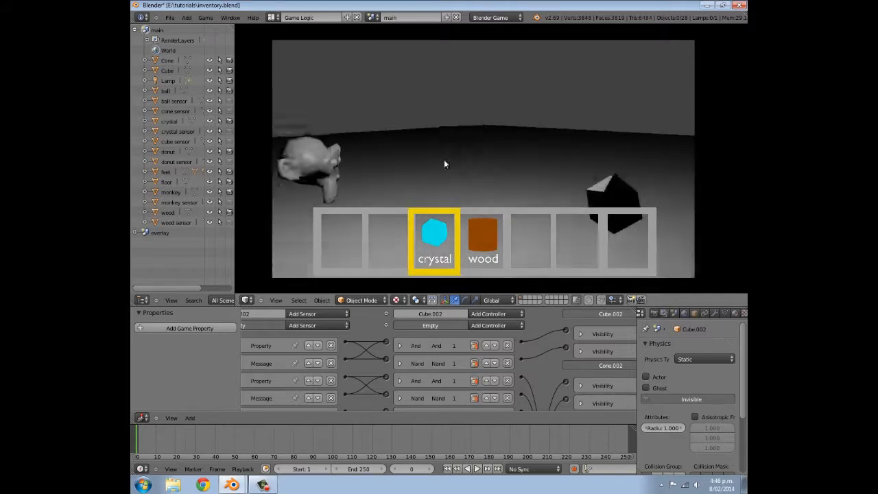
key(w)
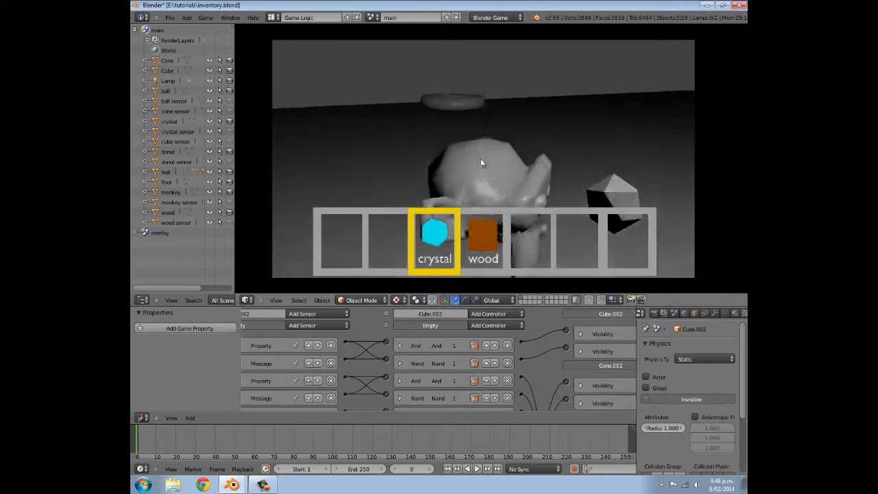
key(w)
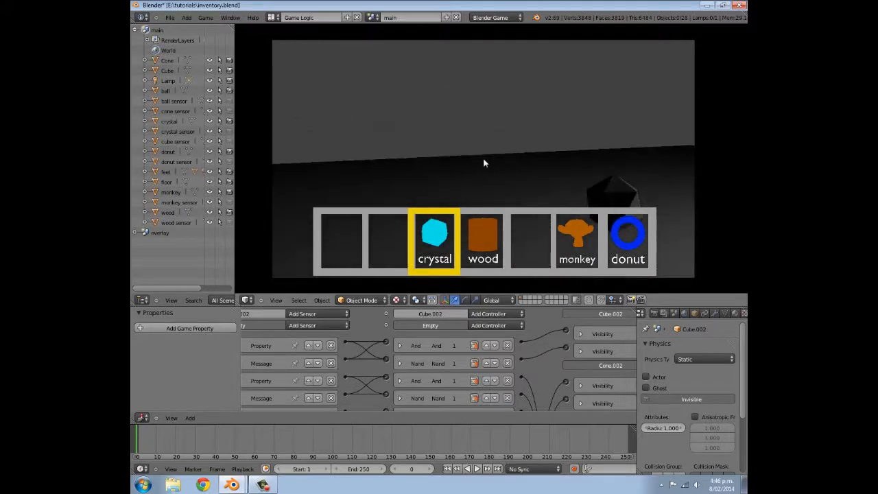
Move the selector from the crystal across other slots to the first one, and pick up the ball and cube
scroll(479, 166, down, 1)
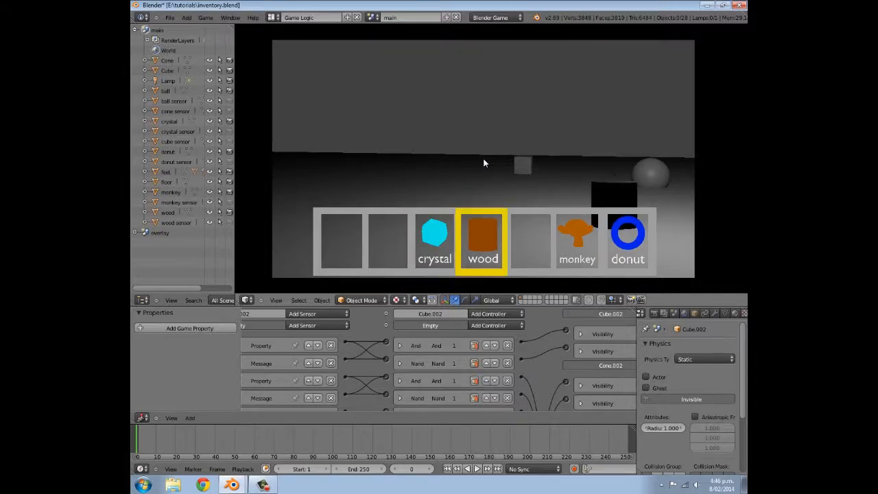
scroll(484, 163, down, 1)
scroll(483, 164, up, 1)
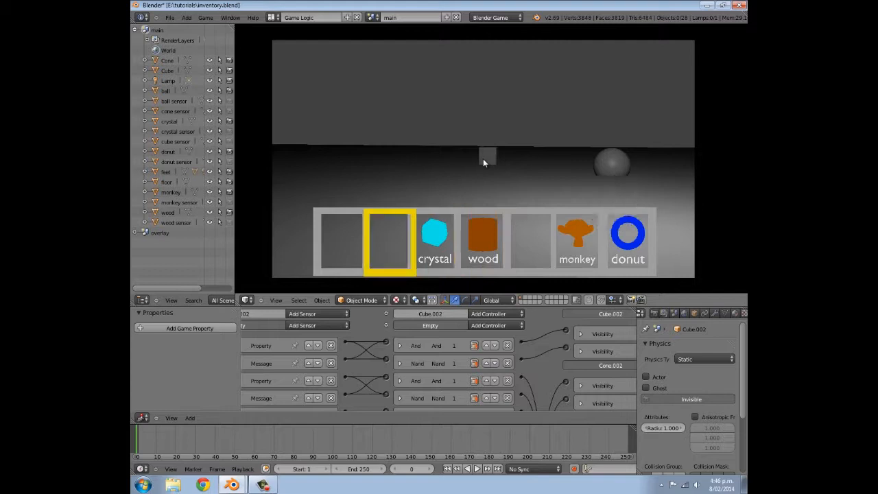
key(w)
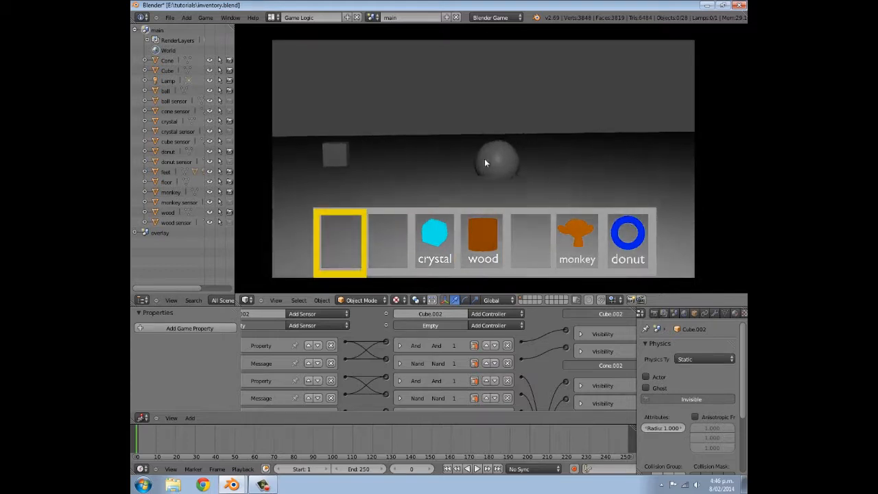
key(w)
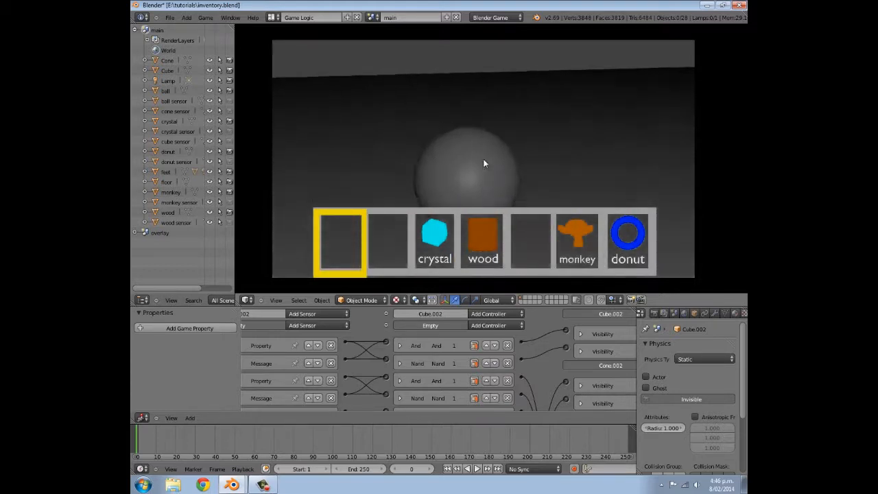
key(w)
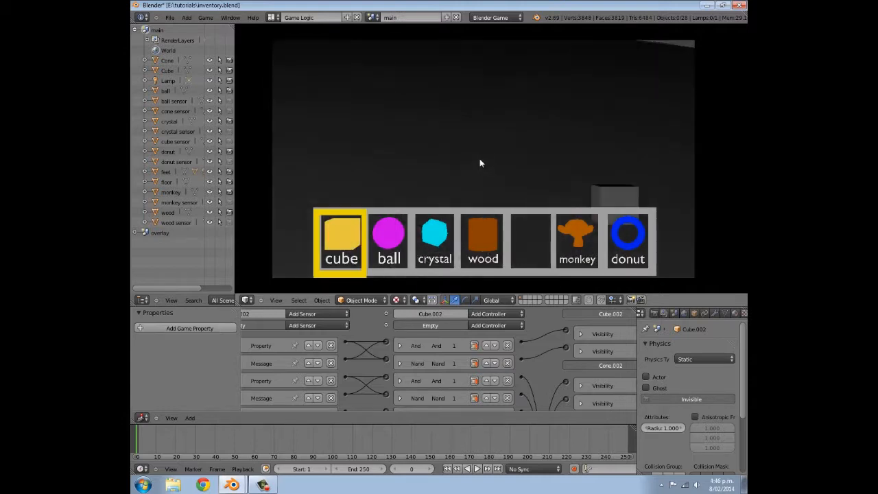
Equip the wood again, pick up the cone and end the game test
scroll(450, 153, down, 1)
scroll(484, 163, down, 2)
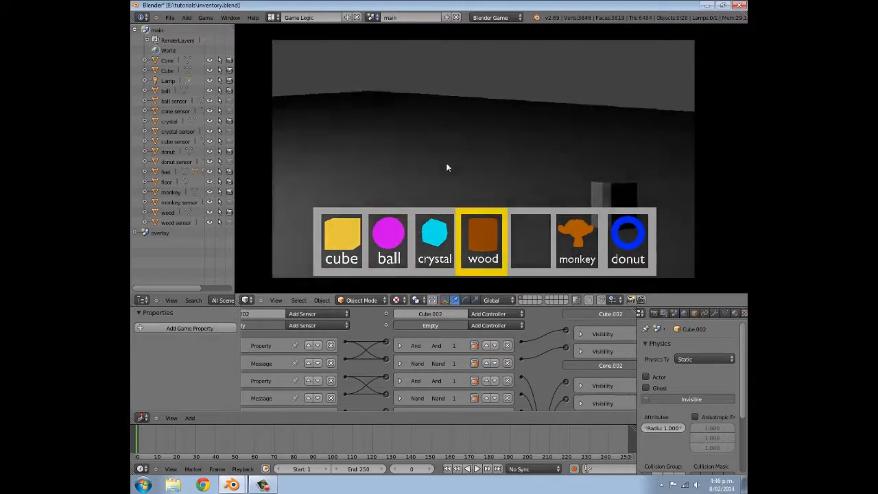
key(w)
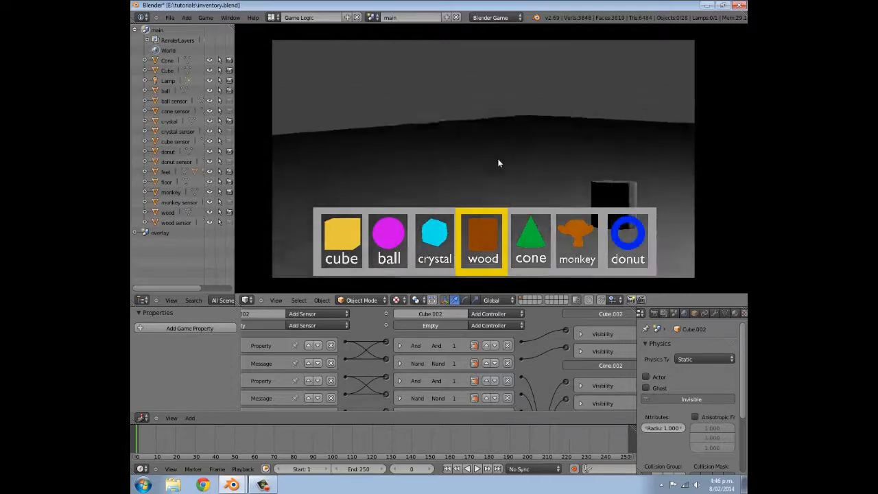
key(Escape)
Select only the overlapping held items in wireframe, excluding the other object caught in the selection, and scale them up together
mouse_move(479, 202)
middle_down()
mouse_move(568, 198)
mouse_move(627, 218)
mouse_move(589, 112)
mouse_move(529, 110)
middle_up()
key(z)
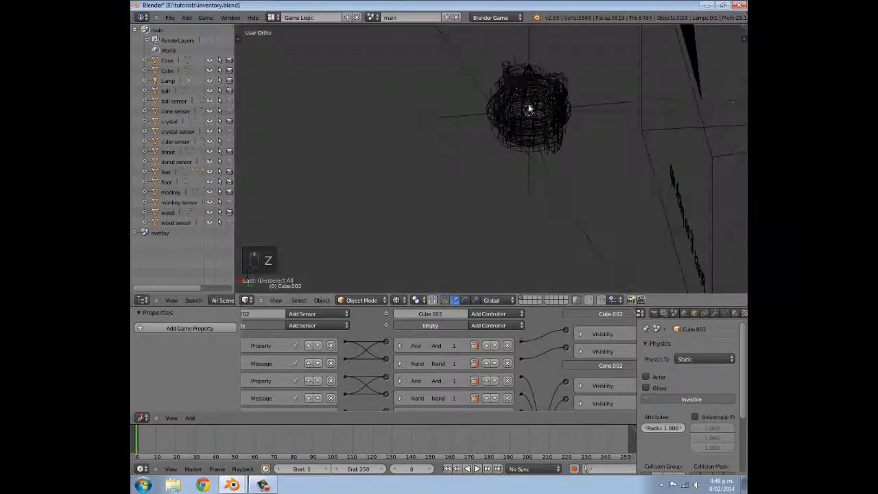
drag(523, 148, 526, 156)
scroll(526, 156, down, 13)
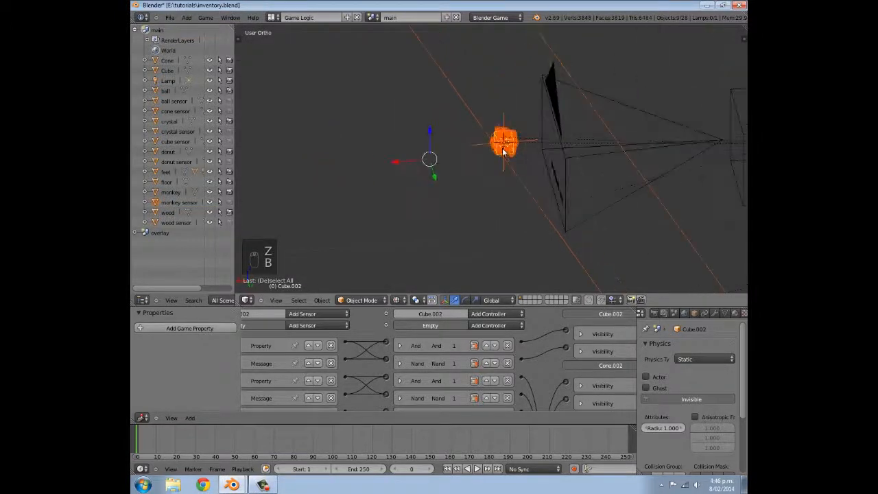
scroll(422, 178, down, 4)
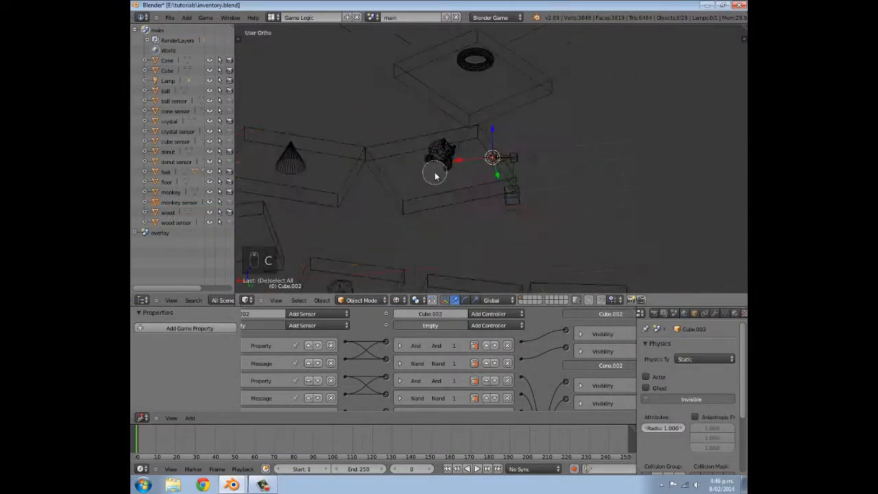
right_click(435, 177)
scroll(469, 176, up, 14)
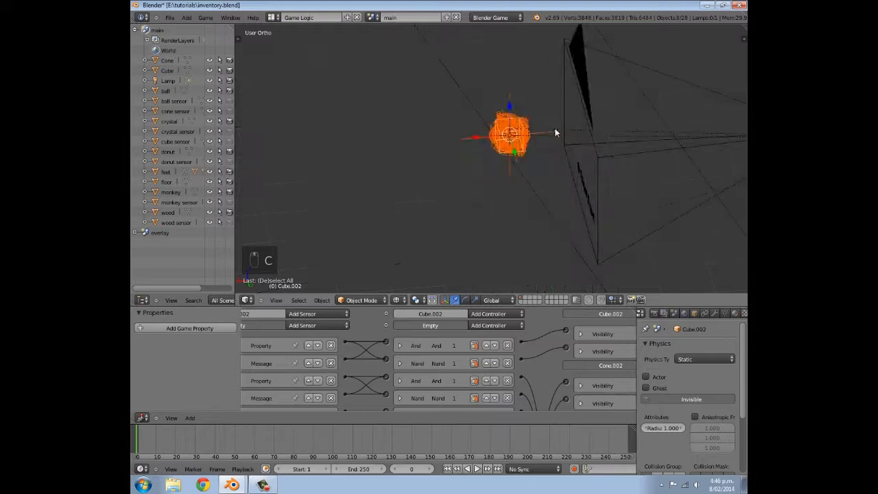
key(s)
click(586, 131)
Deselect all objects and return to the camera view
scroll(564, 137, down, 2)
middle_drag(564, 137, 489, 122)
key(a)
scroll(578, 186, down, 3)
middle_drag(512, 171, 437, 196)
key(KP_0)
scroll(439, 199, down, 4)
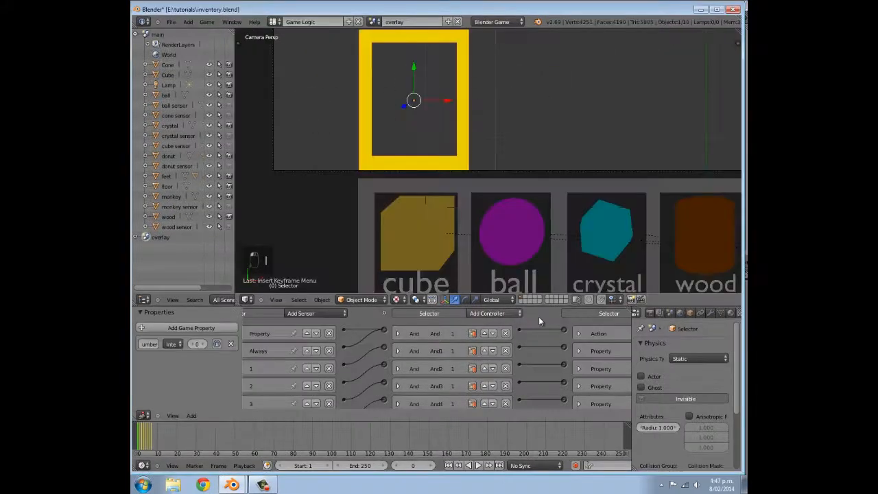
Switch from the overlay scene to the main scene and fit the whole camera frame in the viewport
click(373, 21)
click(385, 35)
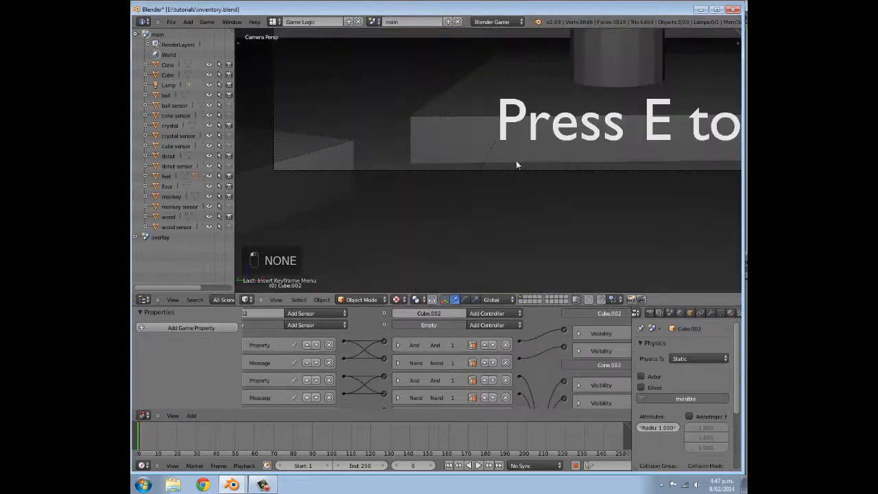
scroll(557, 169, down, 6)
shift+middle_drag(527, 123, 470, 221)
scroll(485, 204, up, 1)
shift+middle_drag(528, 209, 529, 179)
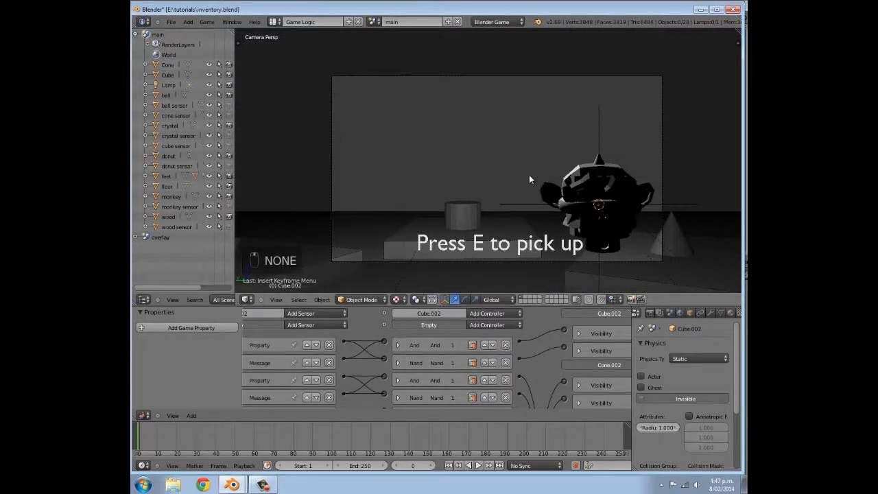
Start the game, pick up the monkey, open the inventory and equip the monkey
key(p)
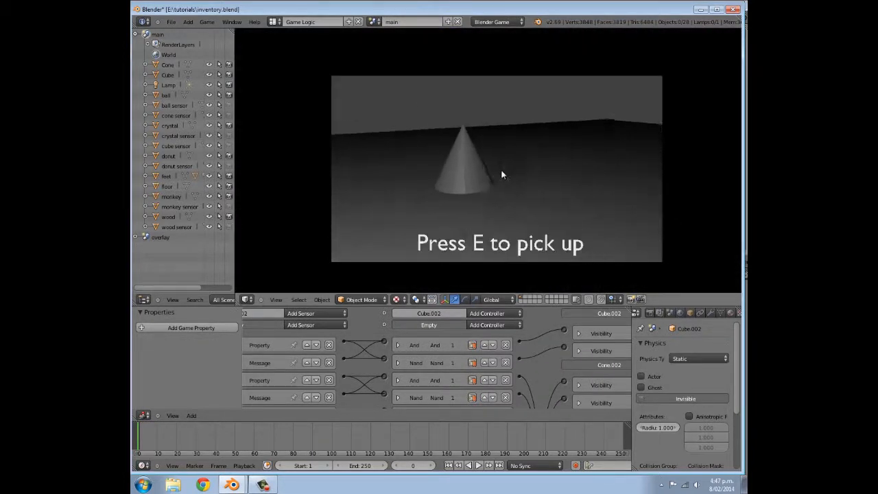
key(e)
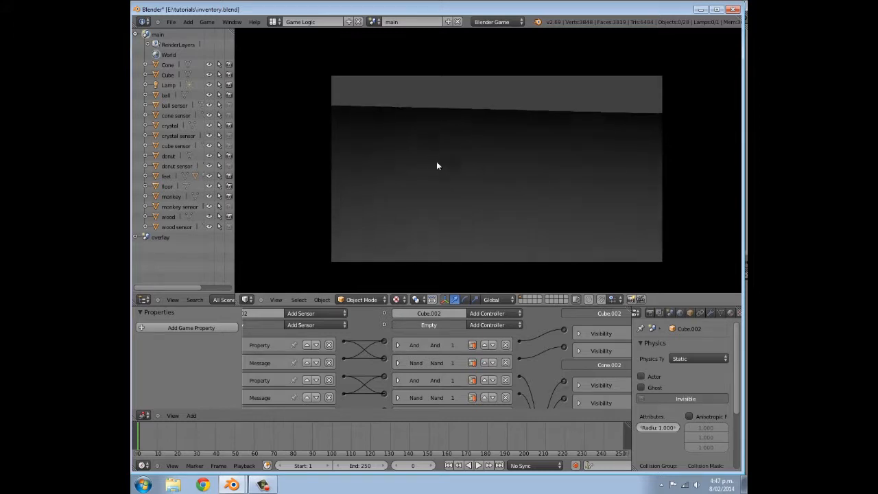
key(i)
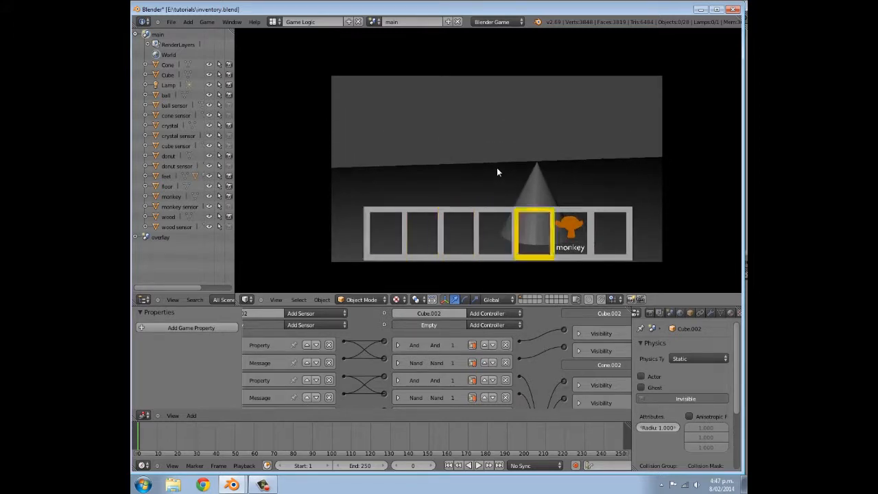
scroll(498, 172, down, 1)
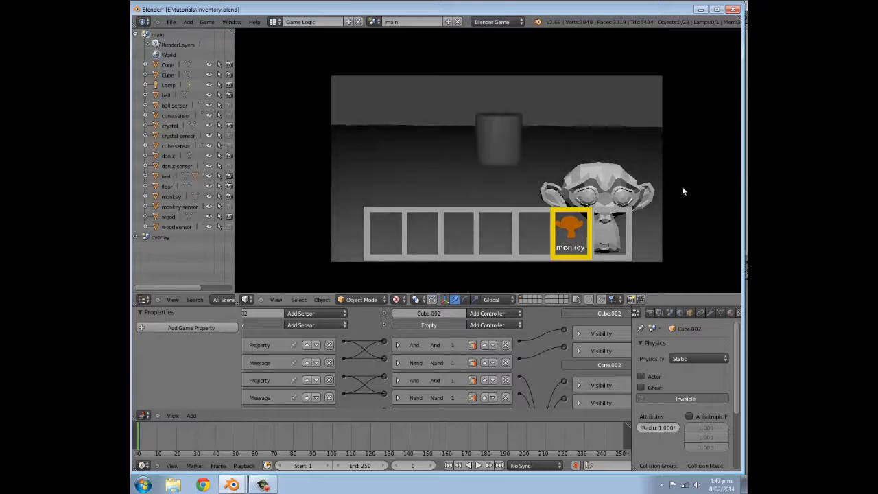
Switch the selector back and forth between the monkey and the empty slots to test the held item's visibility
scroll(498, 172, up, 2)
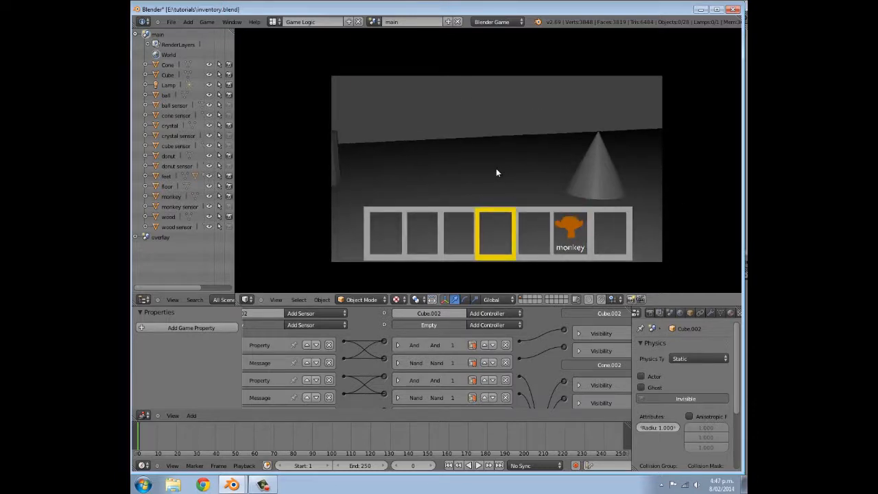
scroll(498, 173, down, 1)
scroll(498, 172, down, 1)
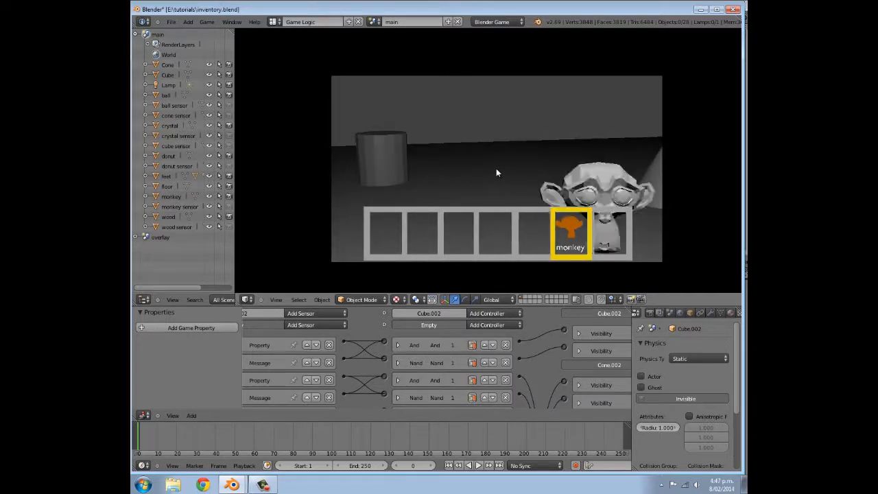
scroll(498, 173, up, 1)
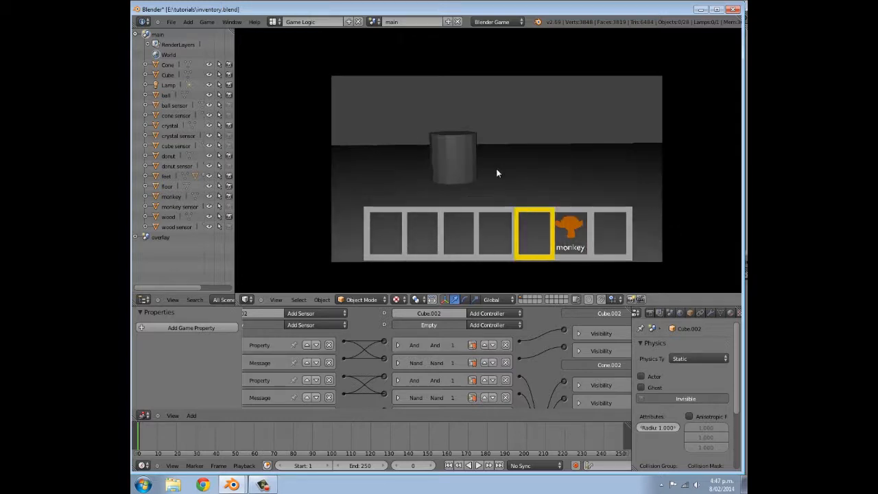
scroll(498, 173, down, 1)
scroll(499, 173, up, 1)
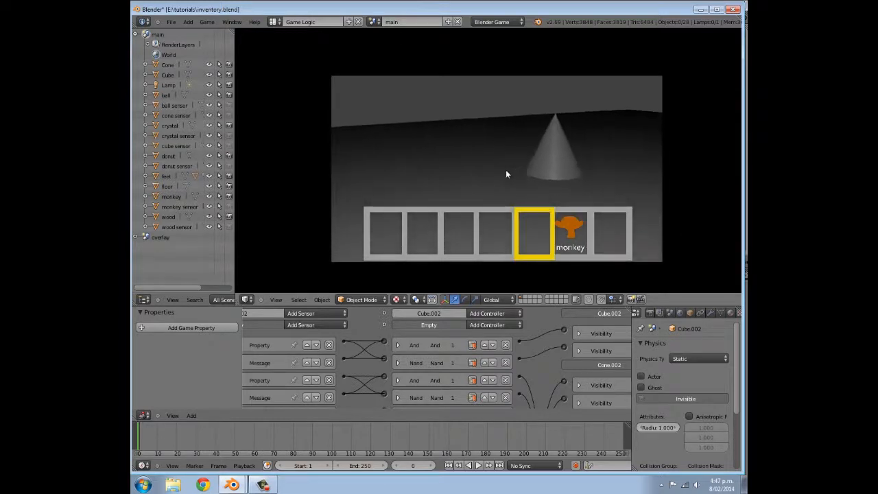
Pick up the cone, crystal and wood with the cone's slot selected
key(w)
key(e)
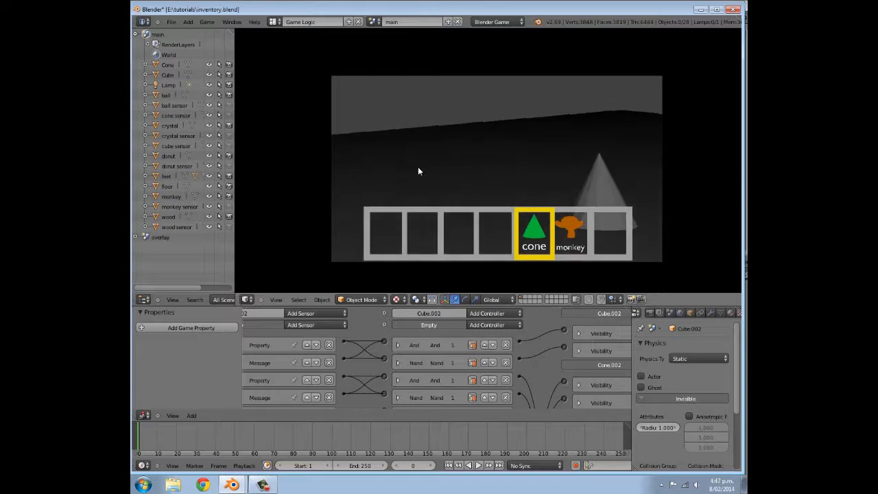
key(w)
key(e)
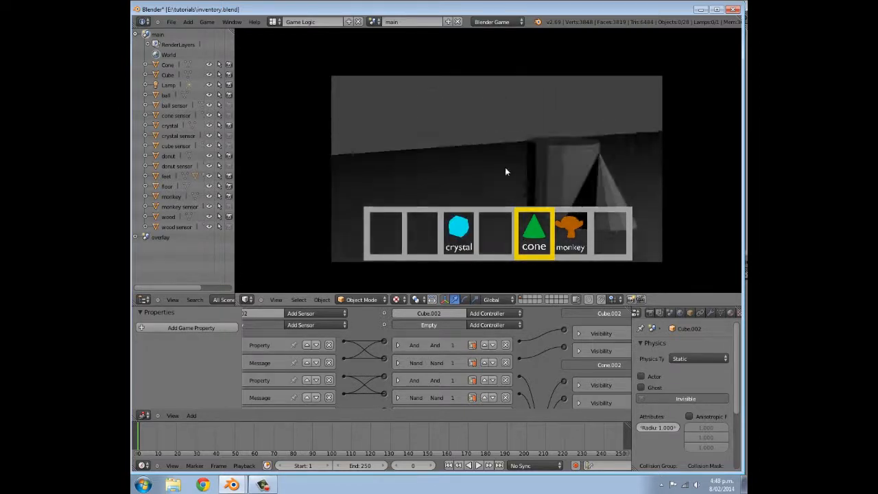
key(e)
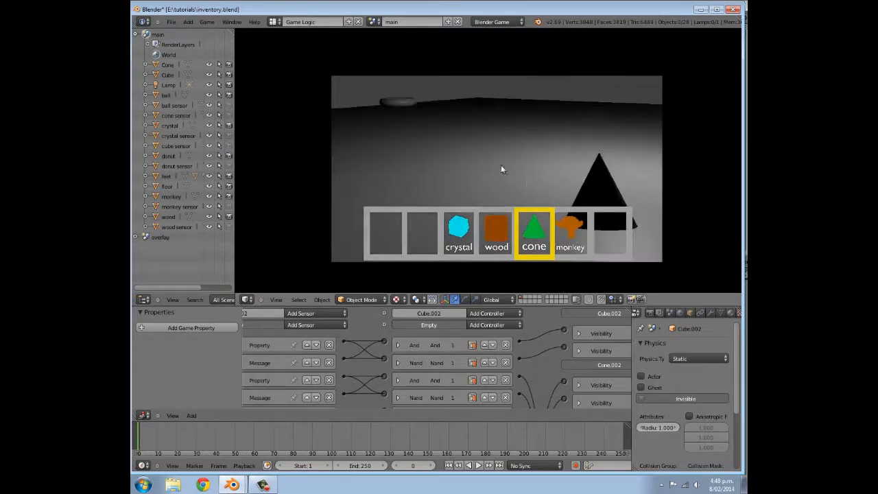
Collect the remaining donut, ball and cube to fill the inventory, and move the selector to the wood
key(w)
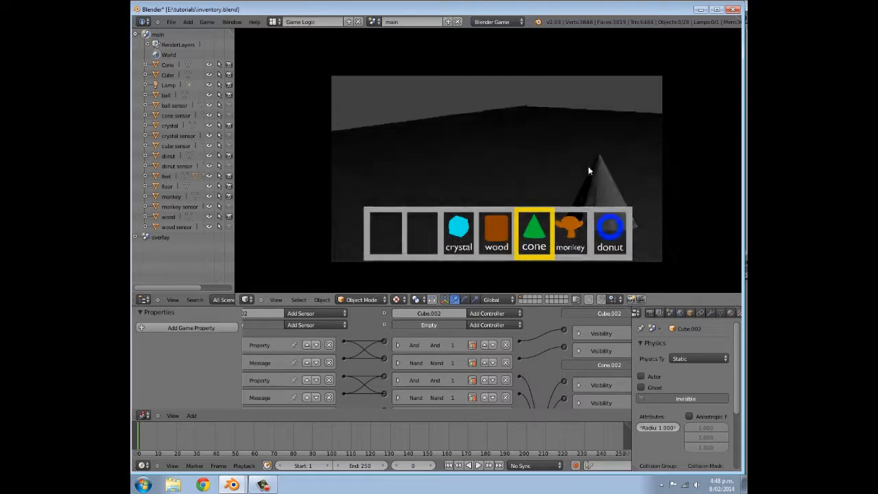
key(e)
key(w)
key(e)
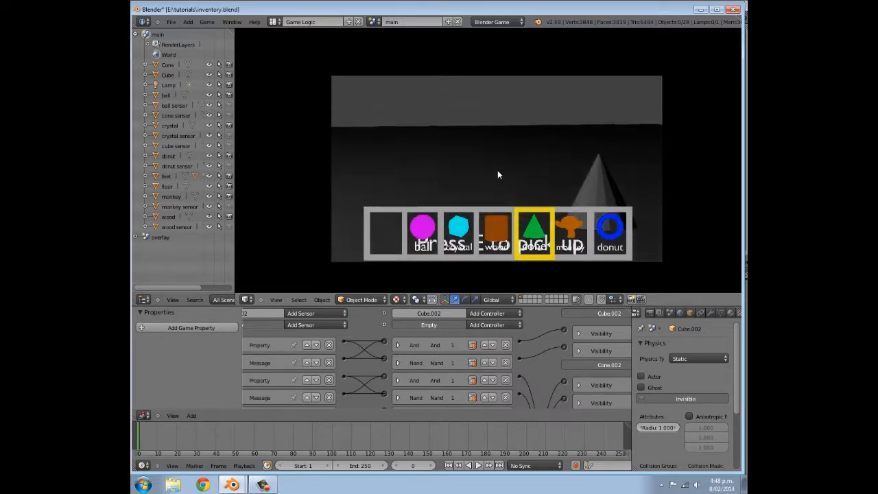
key(e)
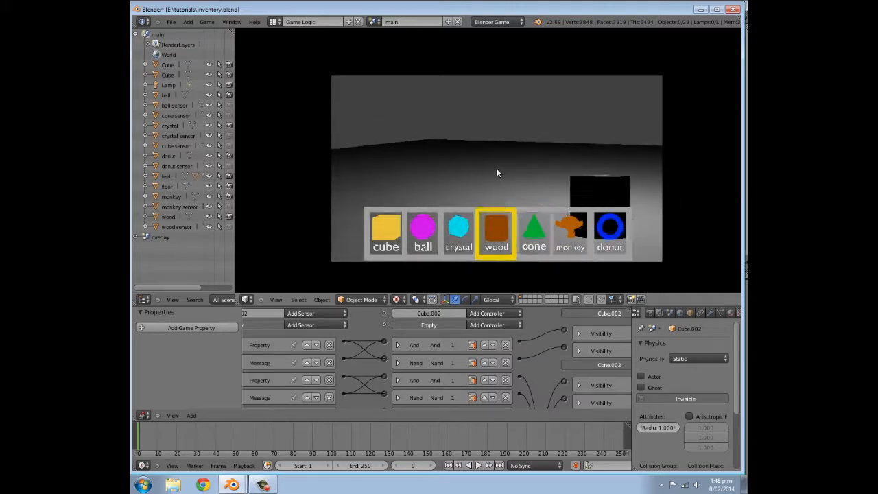